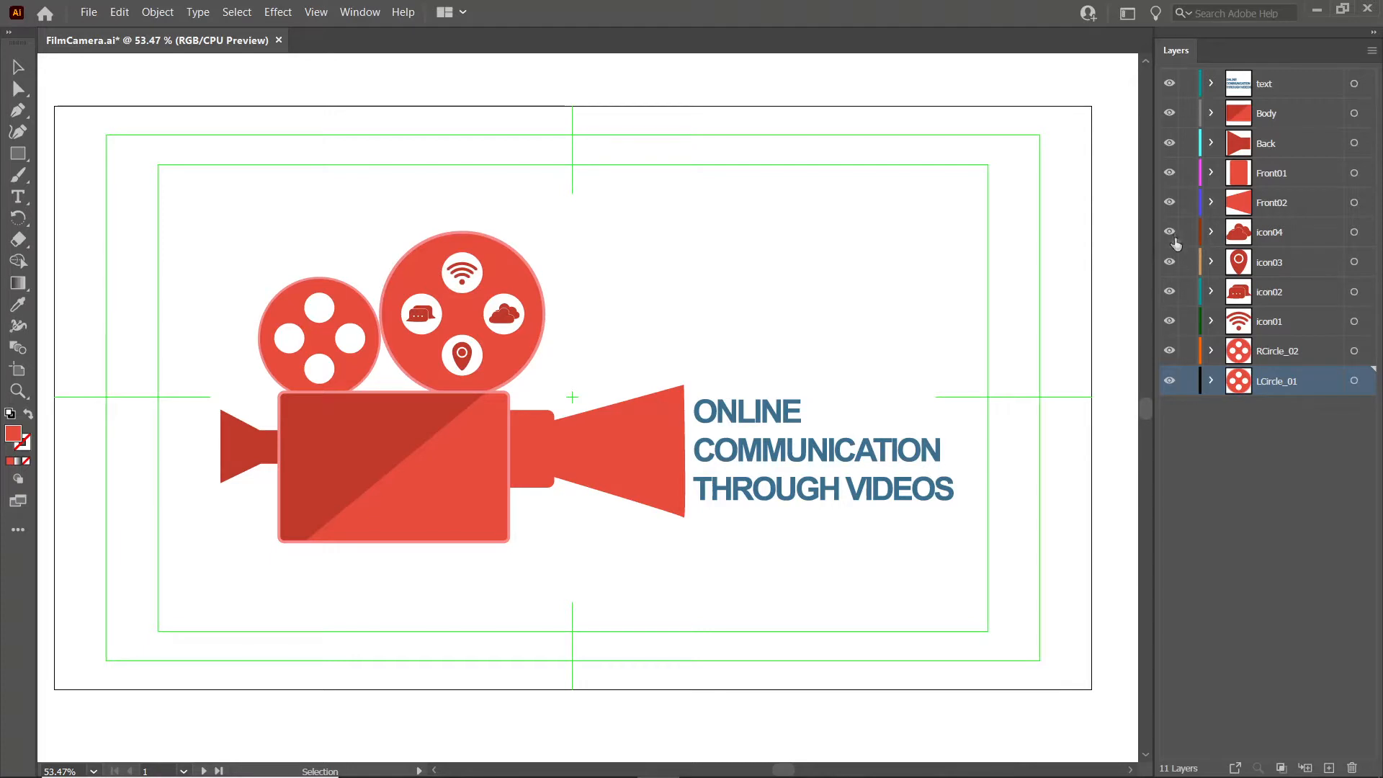
Examine the separate layers of the FilmCamera.ai artwork, checking Front02, Front01, Back, Body and text.
click(1169, 203)
click(1169, 203)
click(1281, 173)
click(1275, 144)
click(1273, 112)
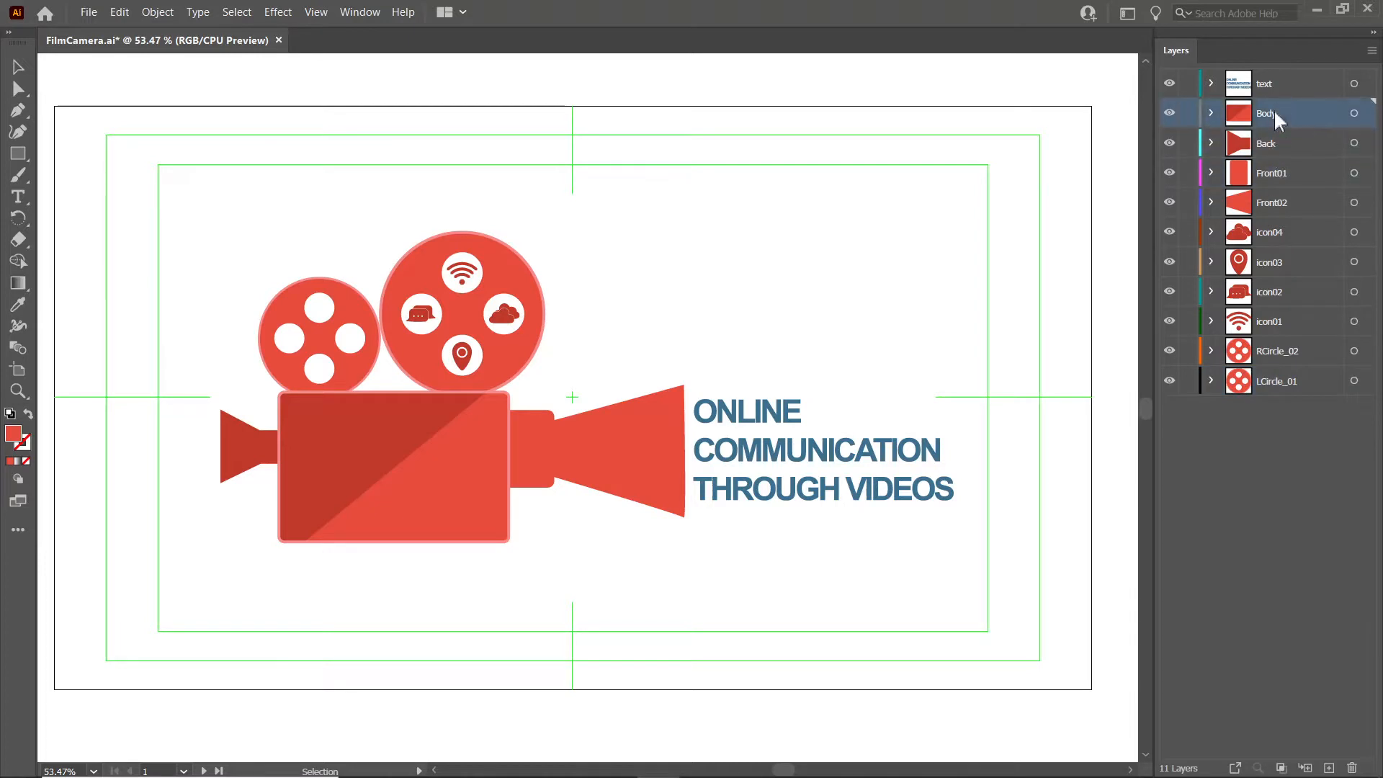
click(1267, 83)
click(1266, 111)
click(1226, 87)
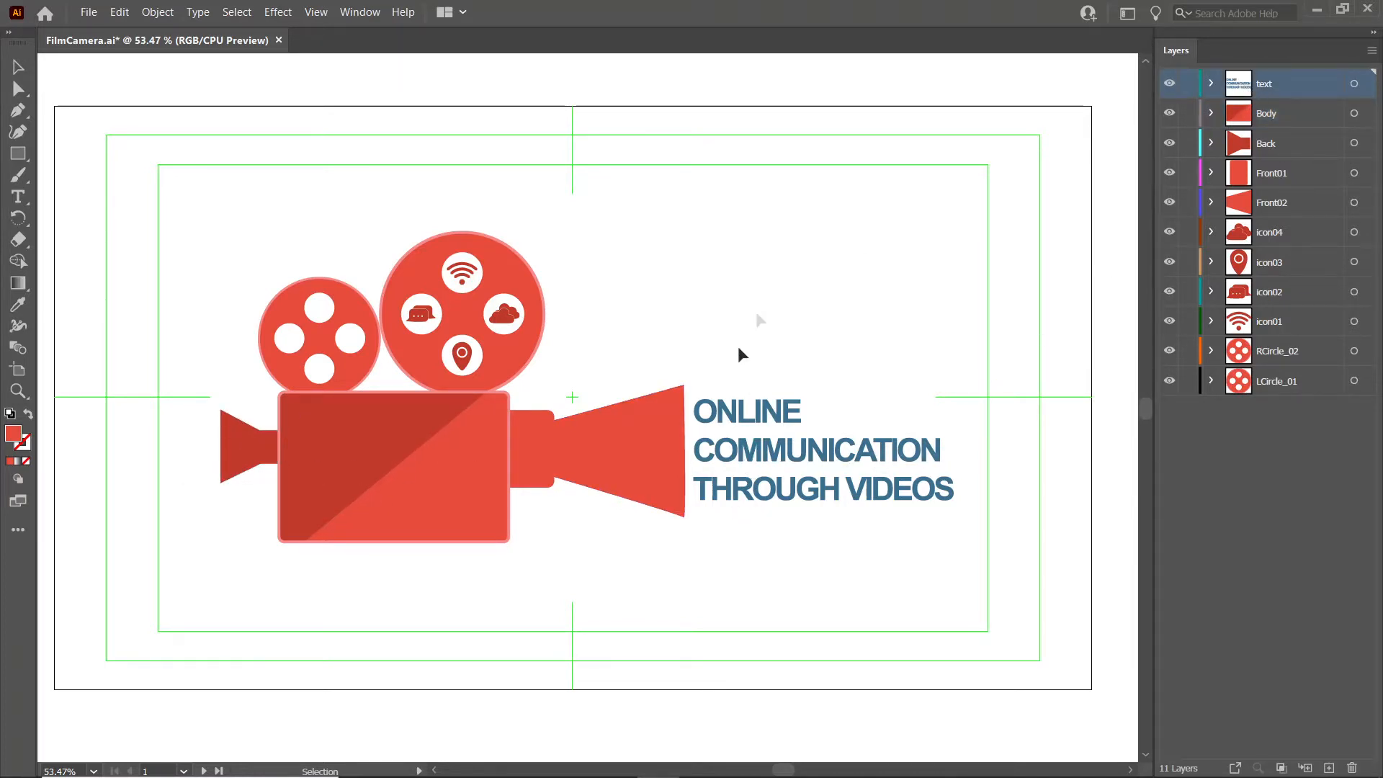
click(835, 497)
click(1058, 325)
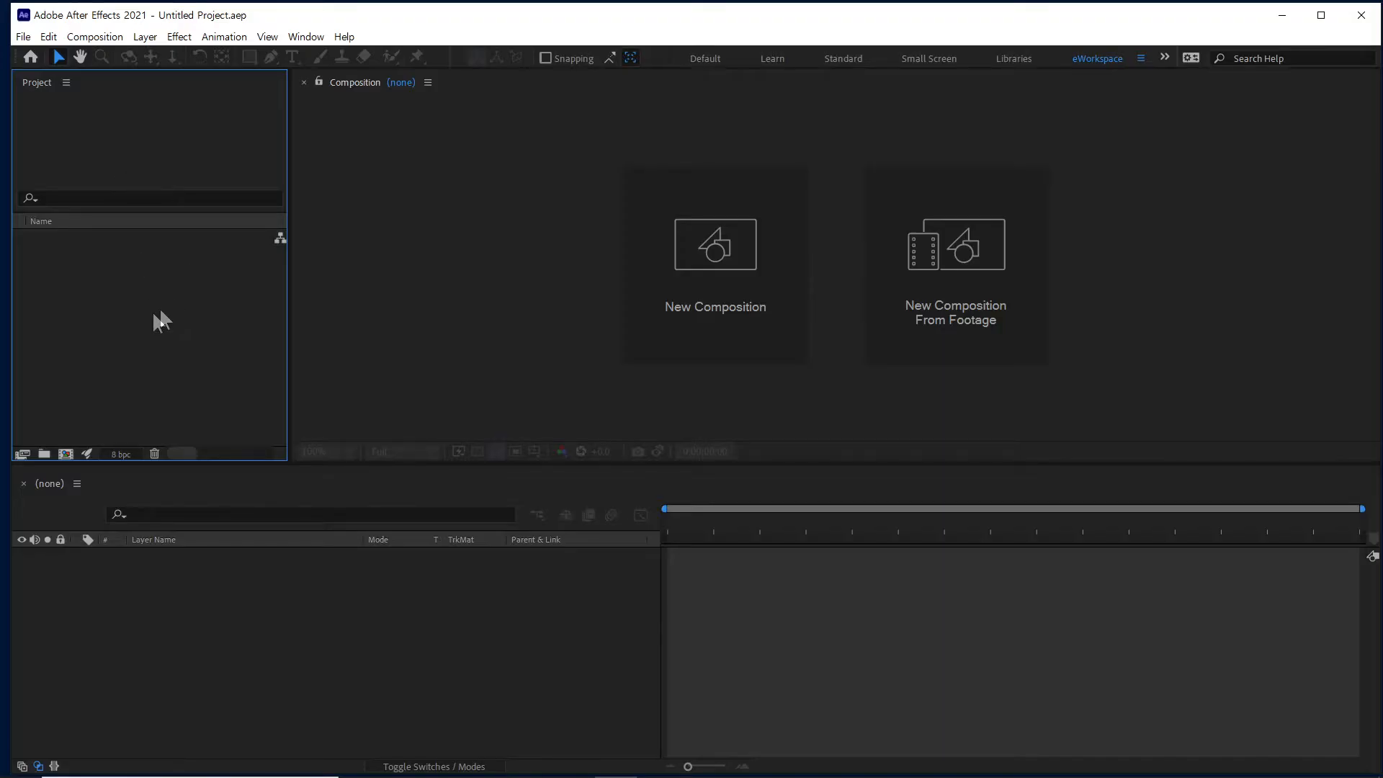
Switch to After Effects and import FilmCamera.ai as Composition - Retain Layer Sizes.
right_click(167, 305)
mouse_move(216, 388)
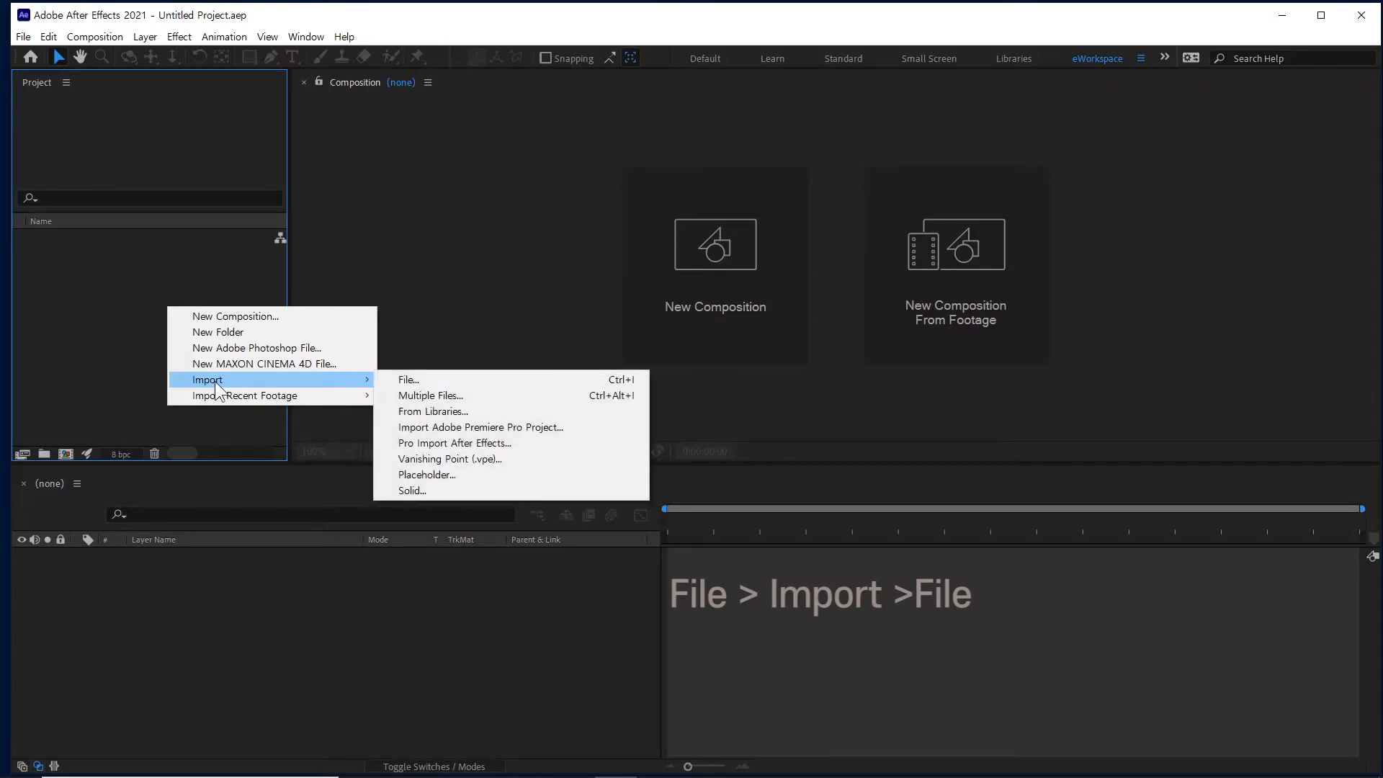
click(151, 286)
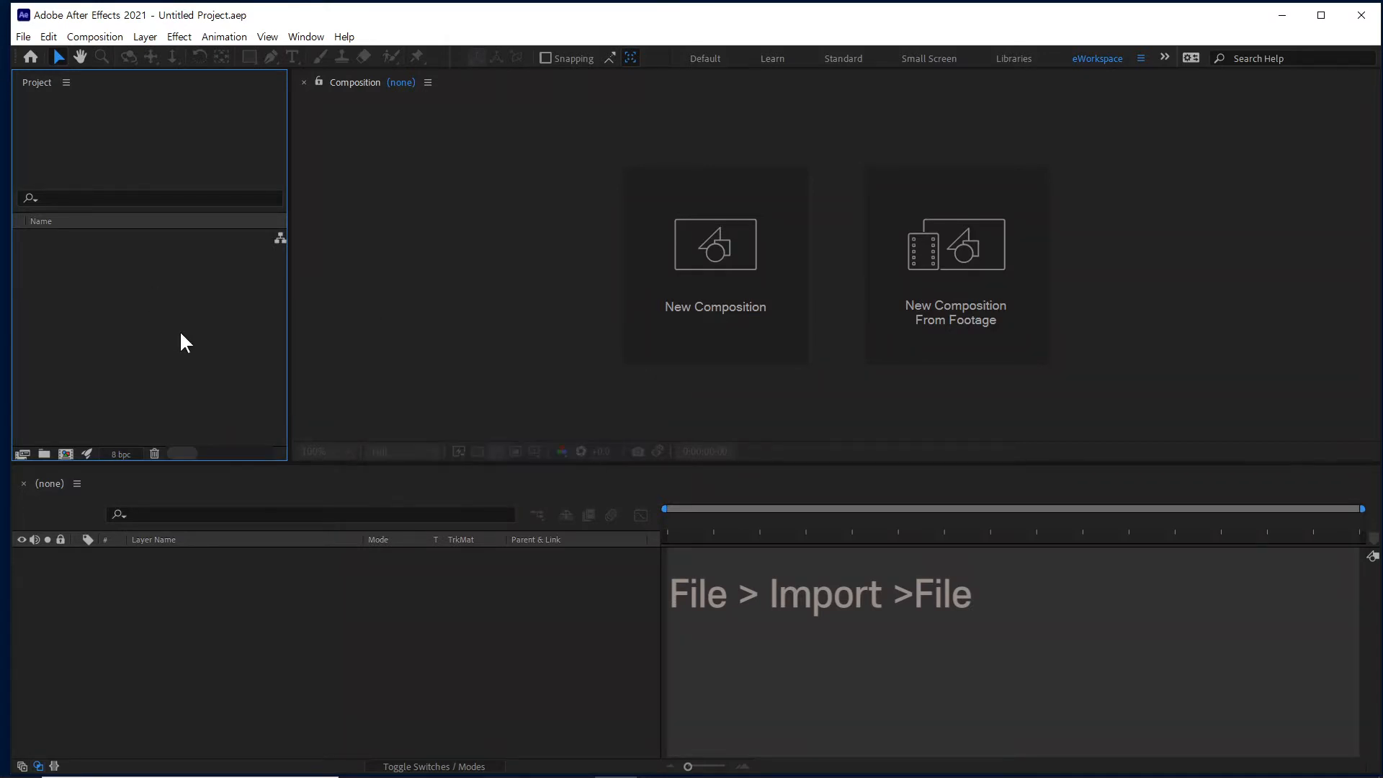
double_click(180, 330)
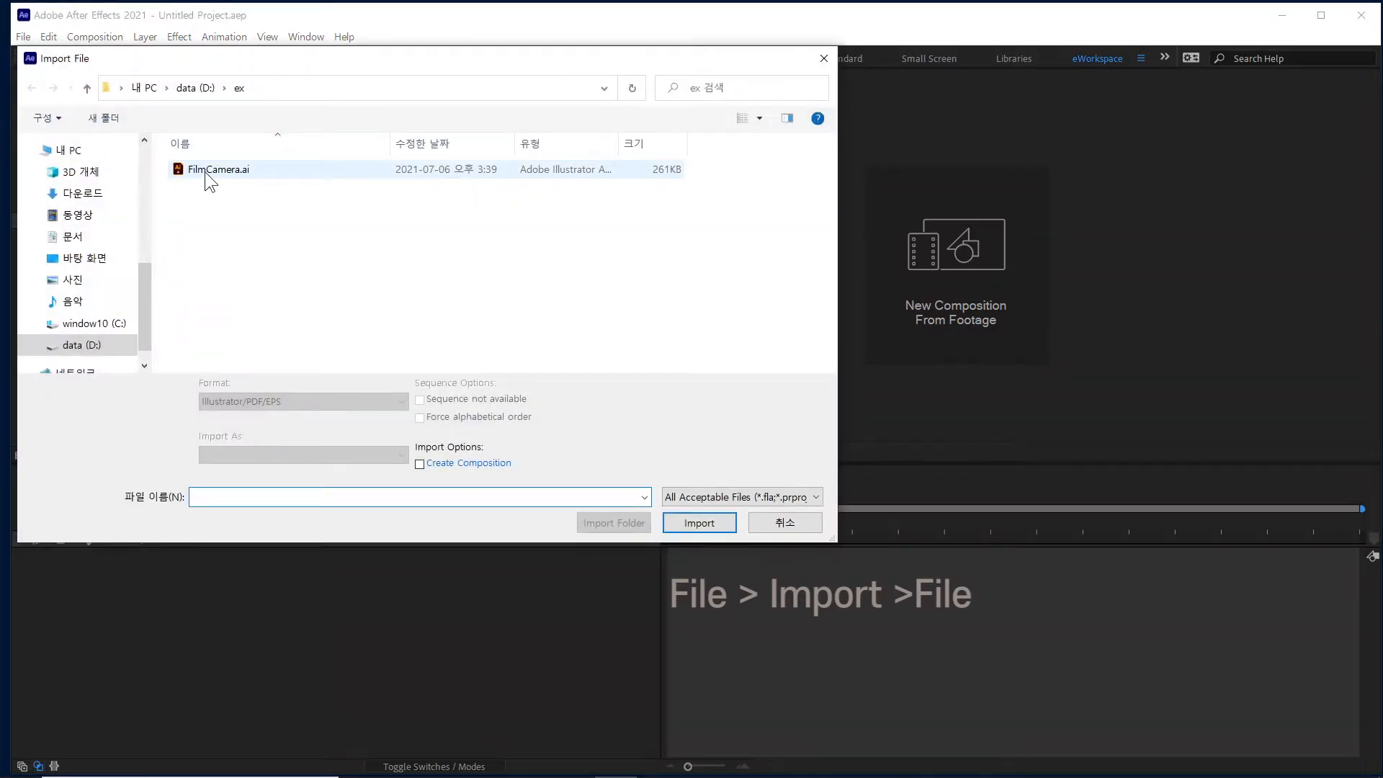
click(231, 171)
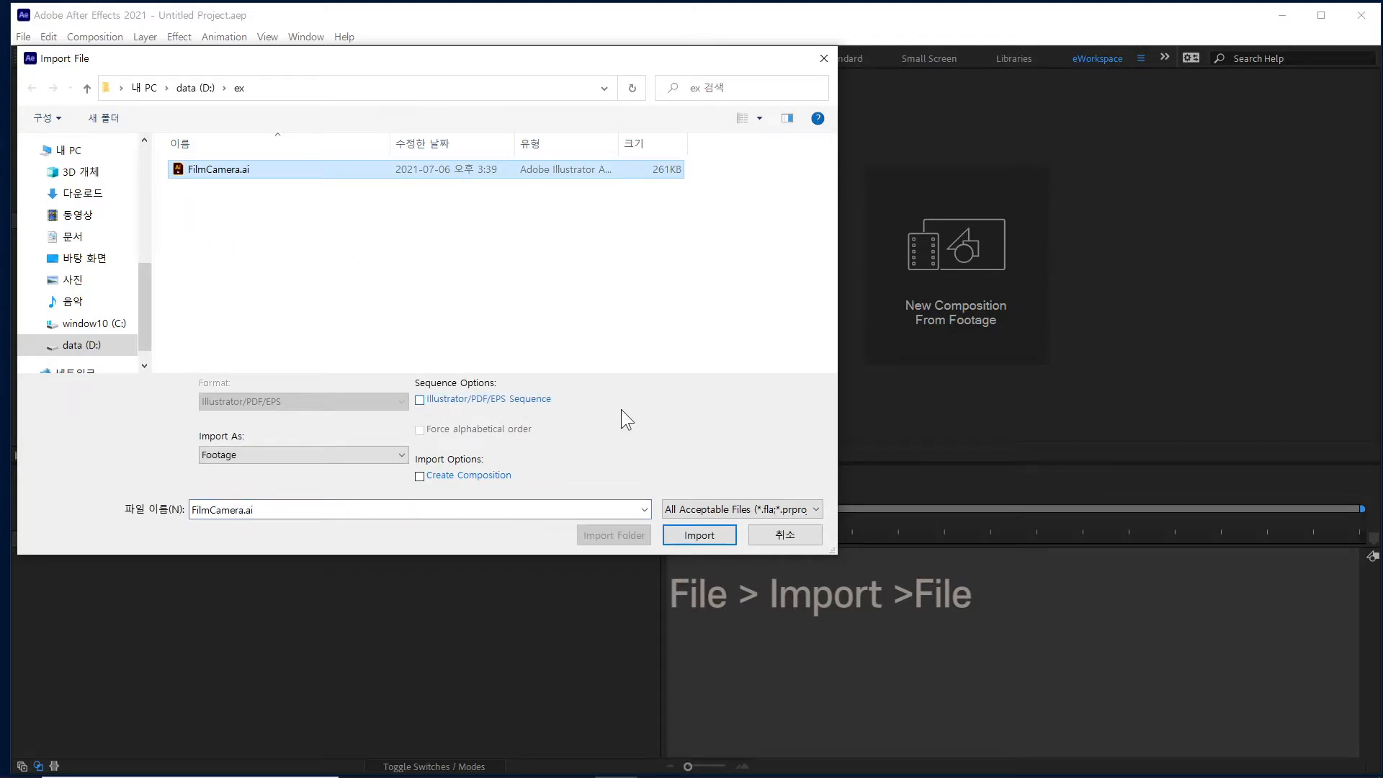
click(374, 452)
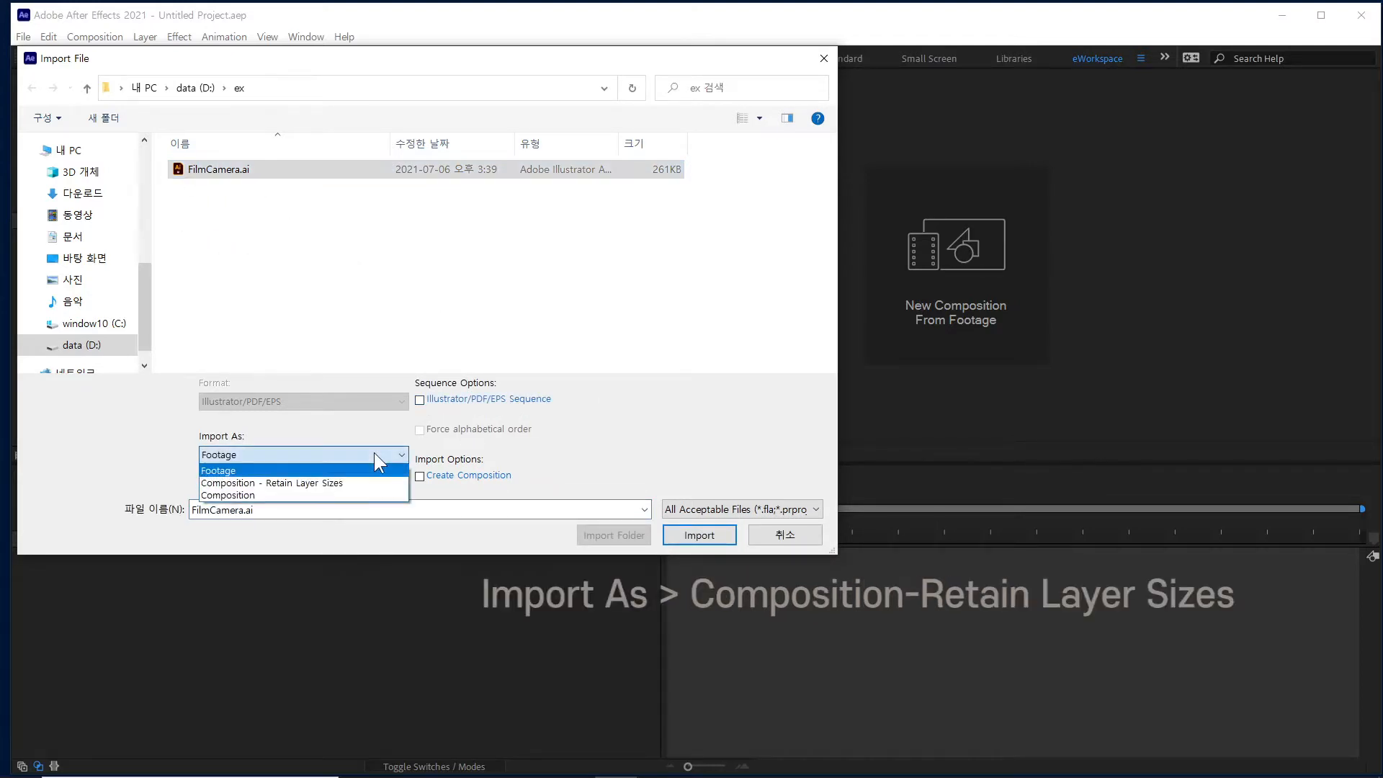
click(356, 484)
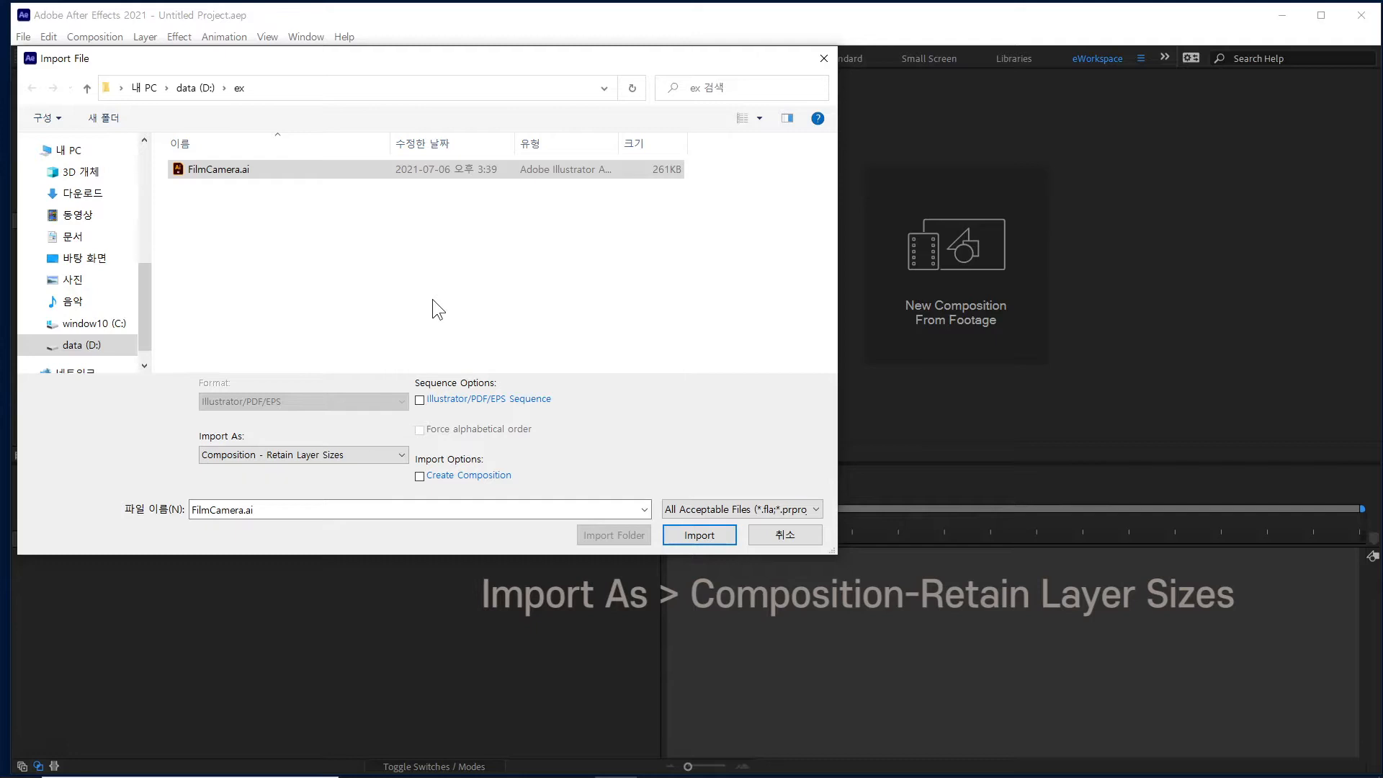
click(706, 540)
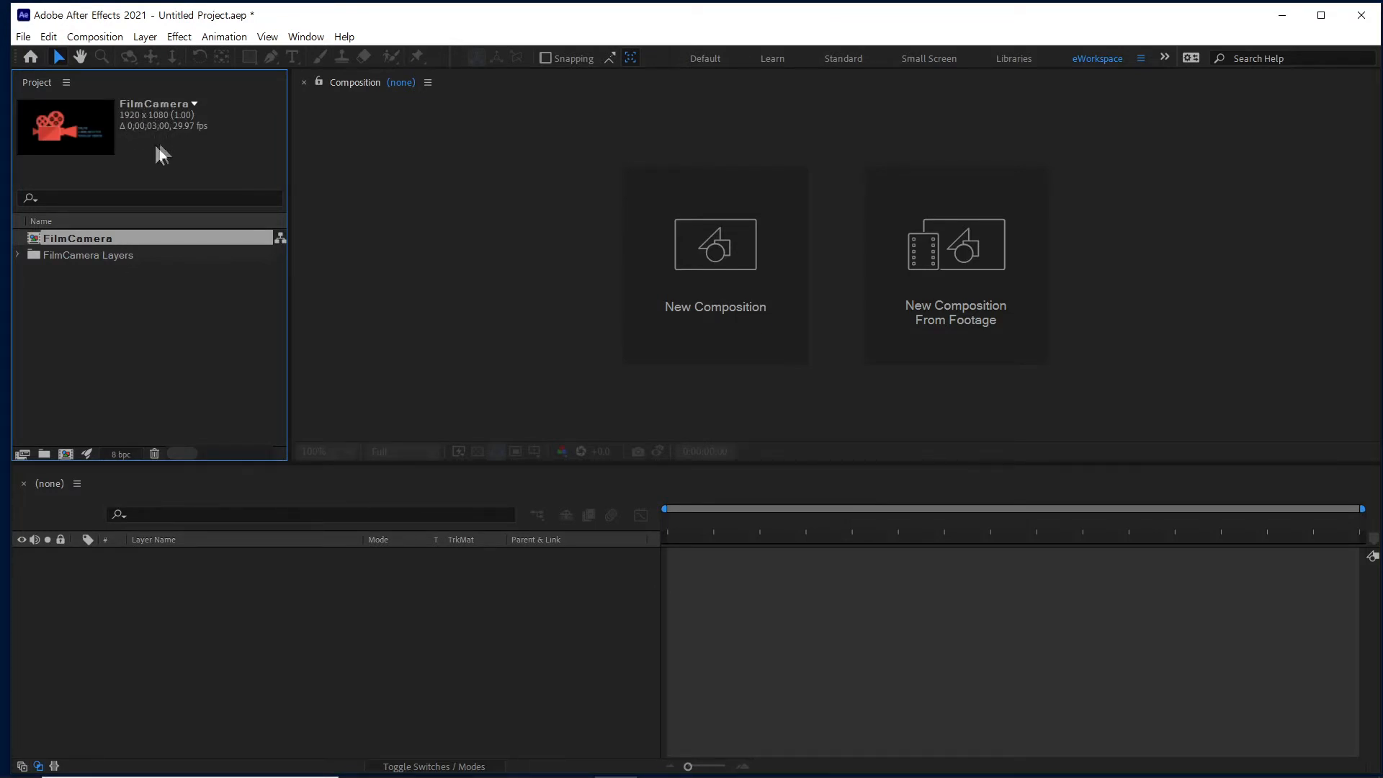
Open the FilmCamera composition and arrange its timeline to show the layer switches with the Mode, TrkMat and Parent & Link columns hidden.
double_click(36, 238)
drag(676, 511, 596, 547)
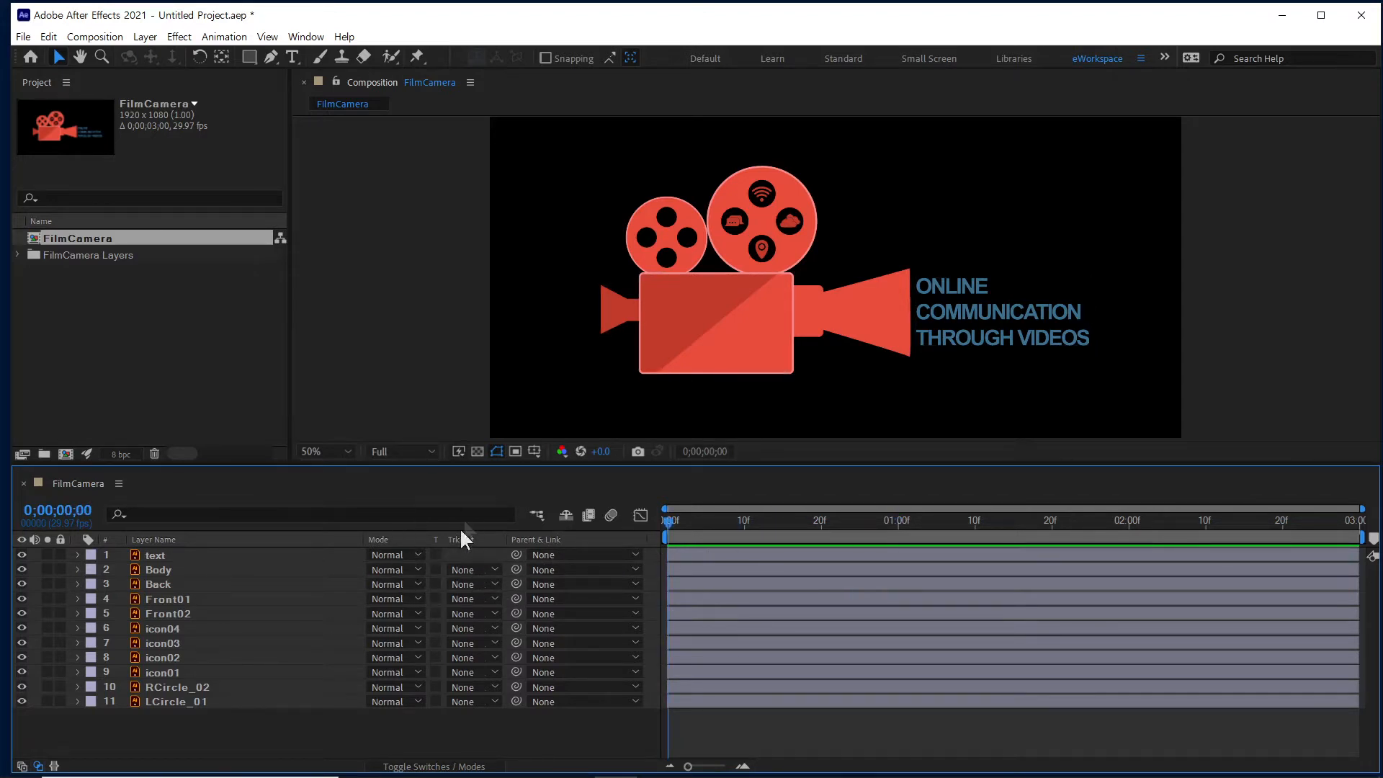
right_click(475, 544)
click(484, 547)
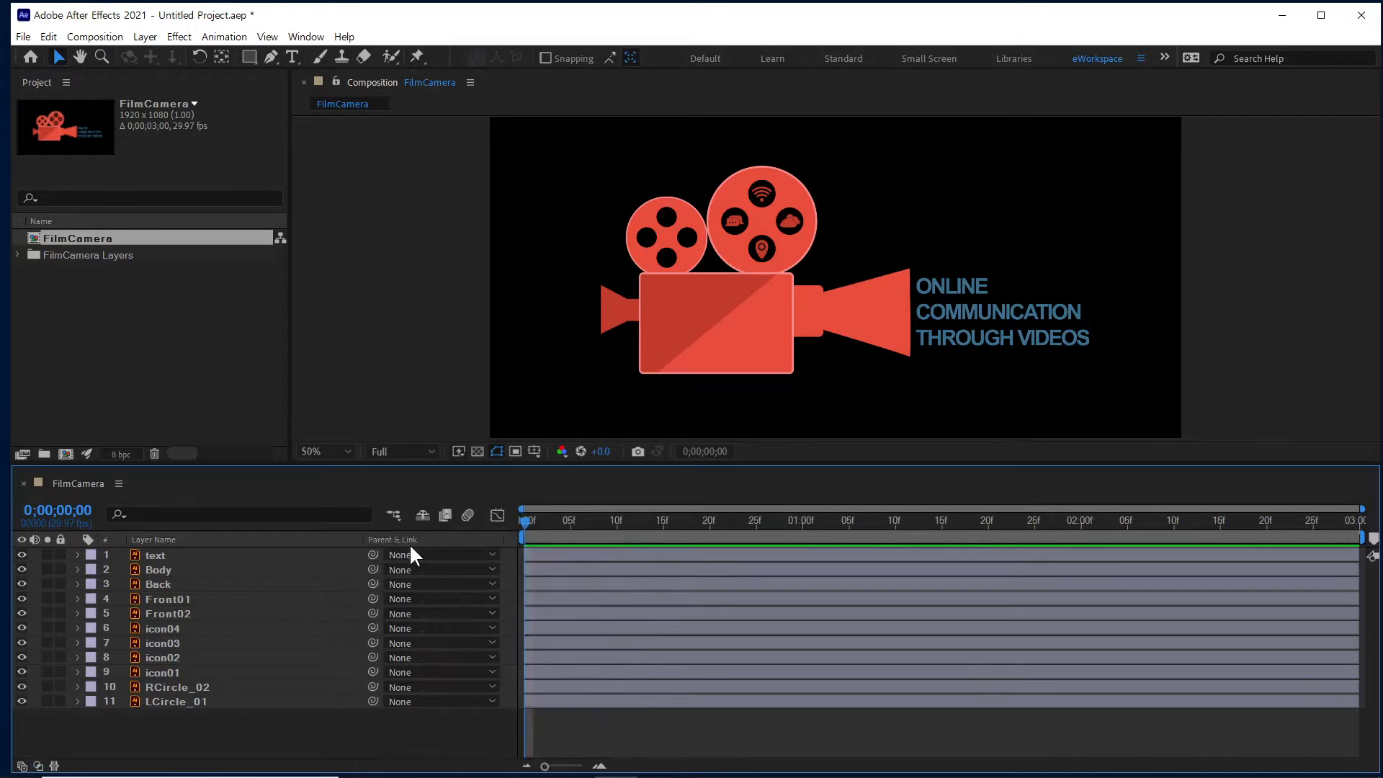
right_click(418, 538)
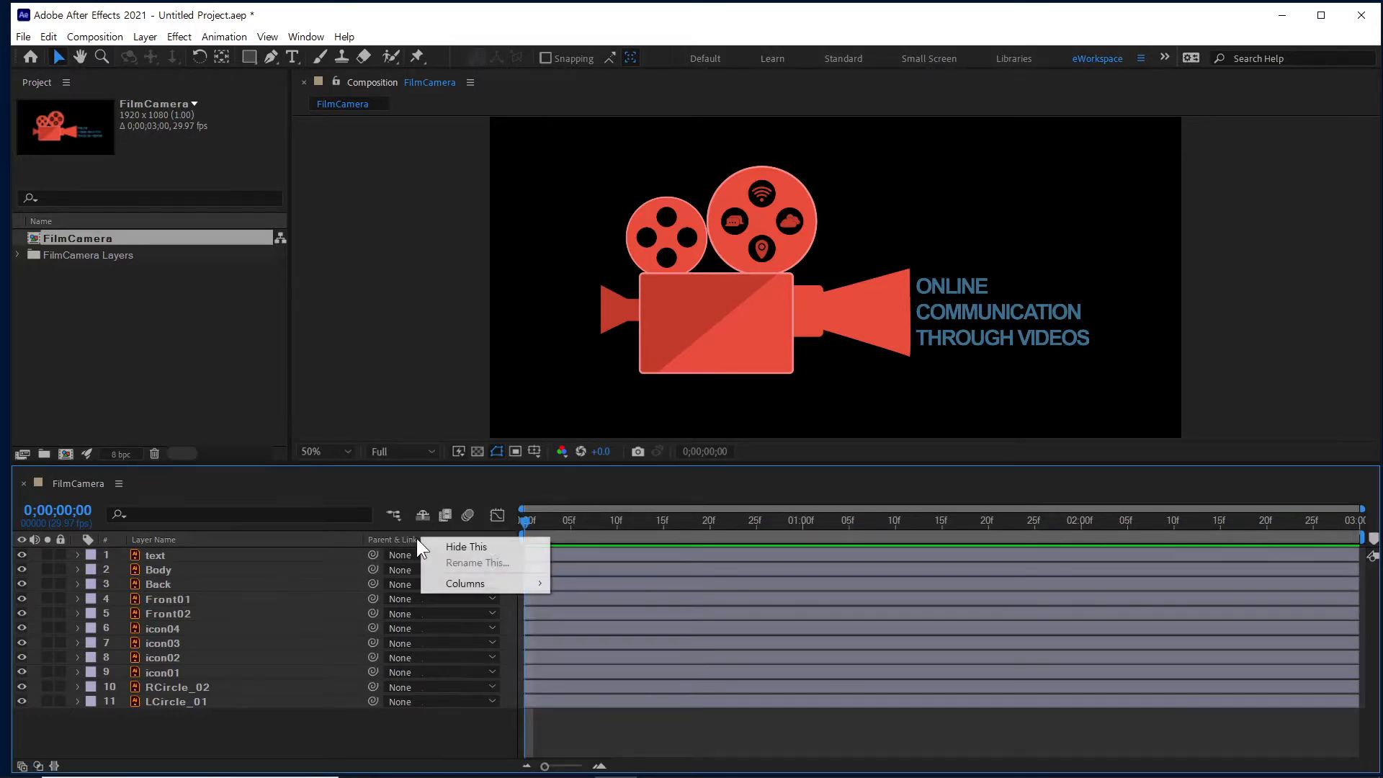
click(432, 545)
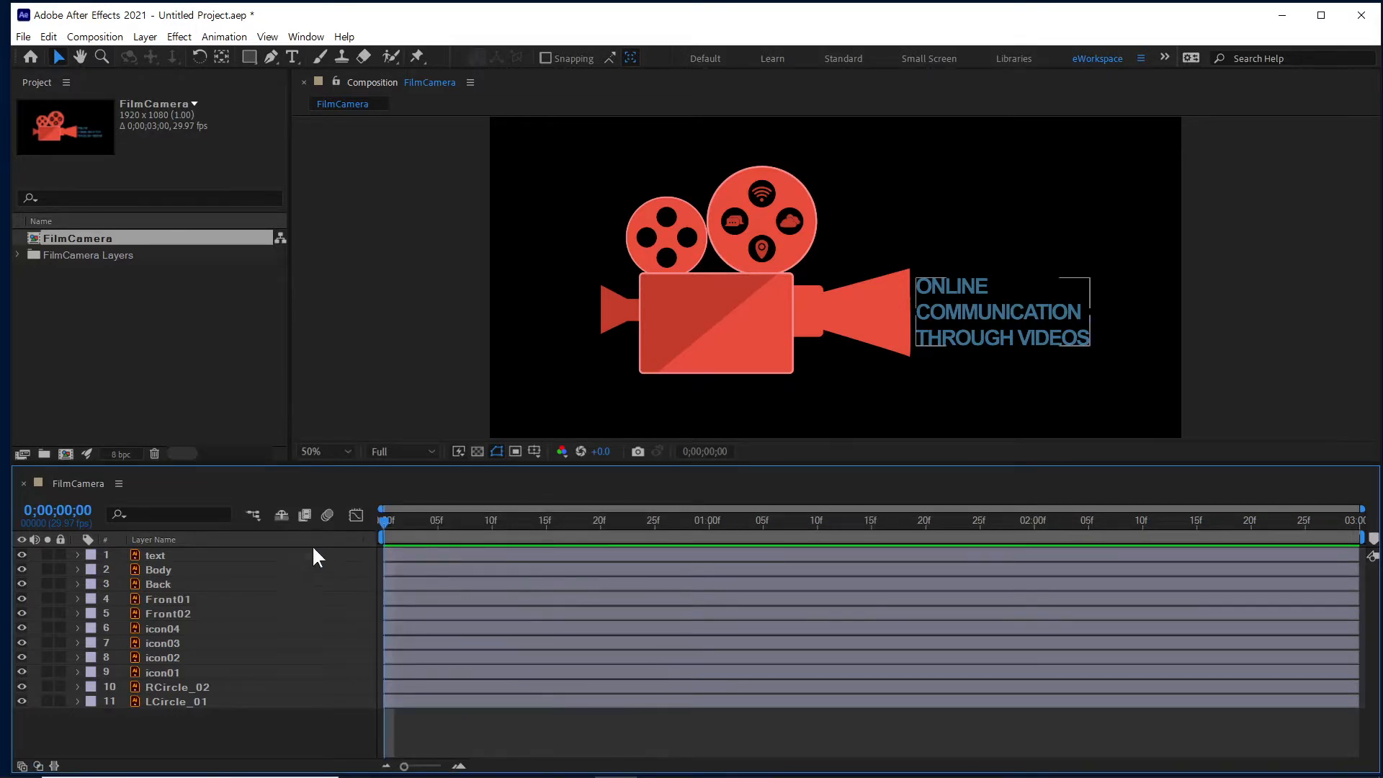
click(38, 764)
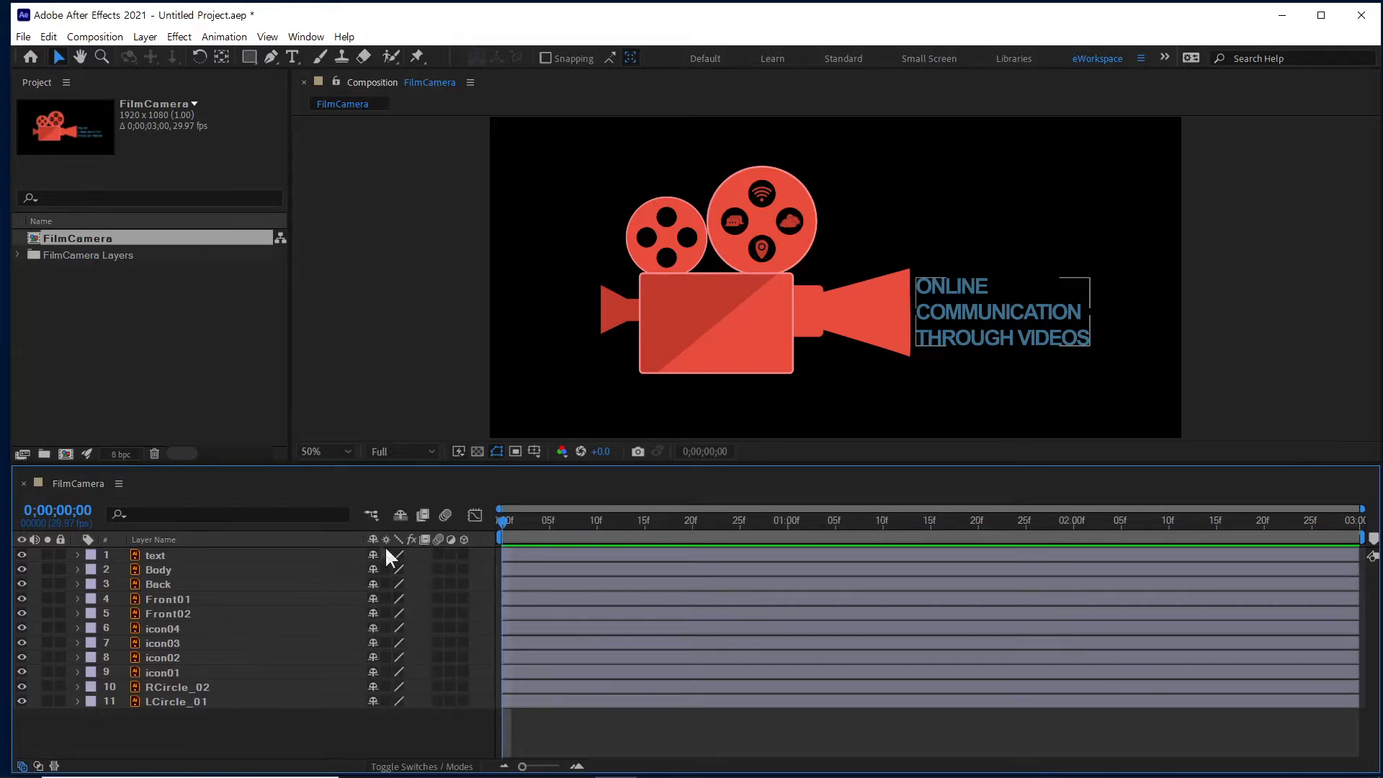
drag(360, 538, 240, 537)
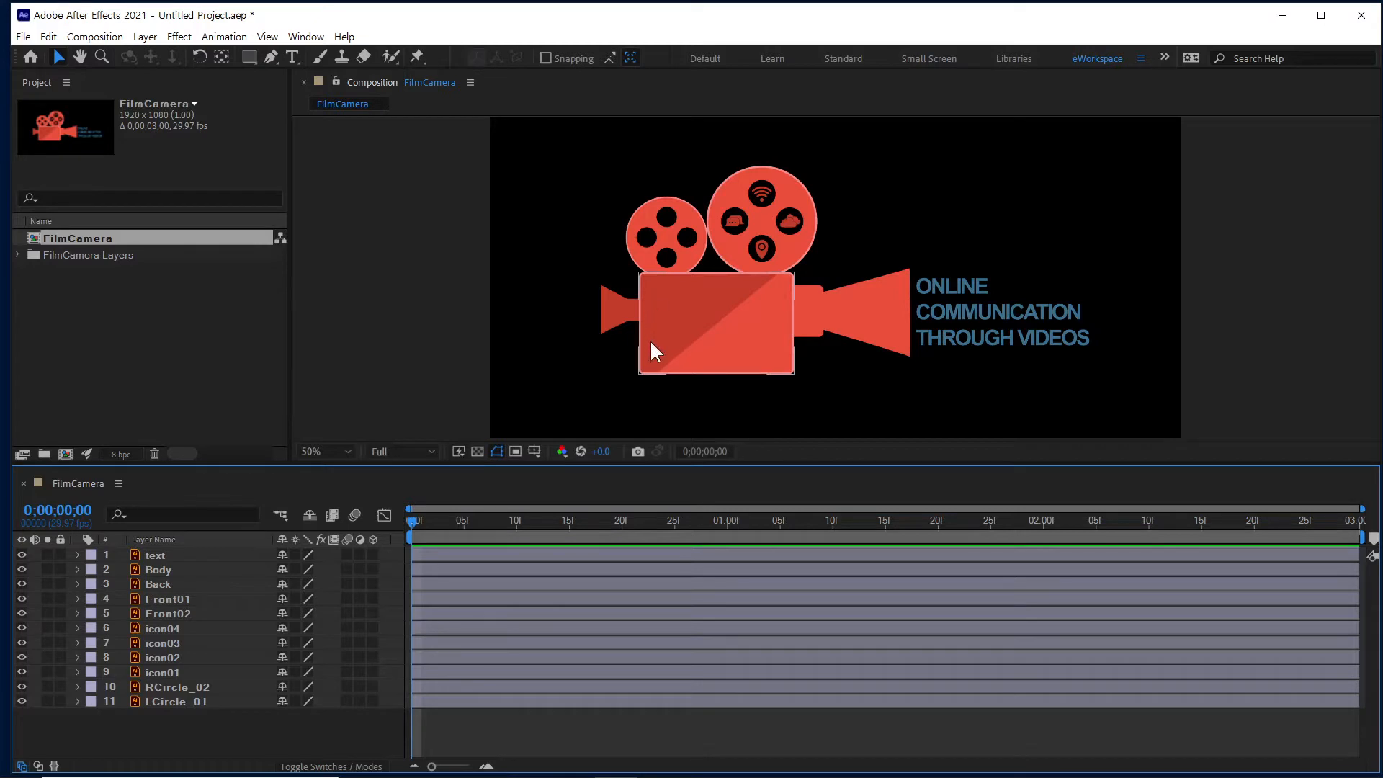
Move the Body layer's anchor point from its center to the lower-left corner of the camera body.
click(709, 330)
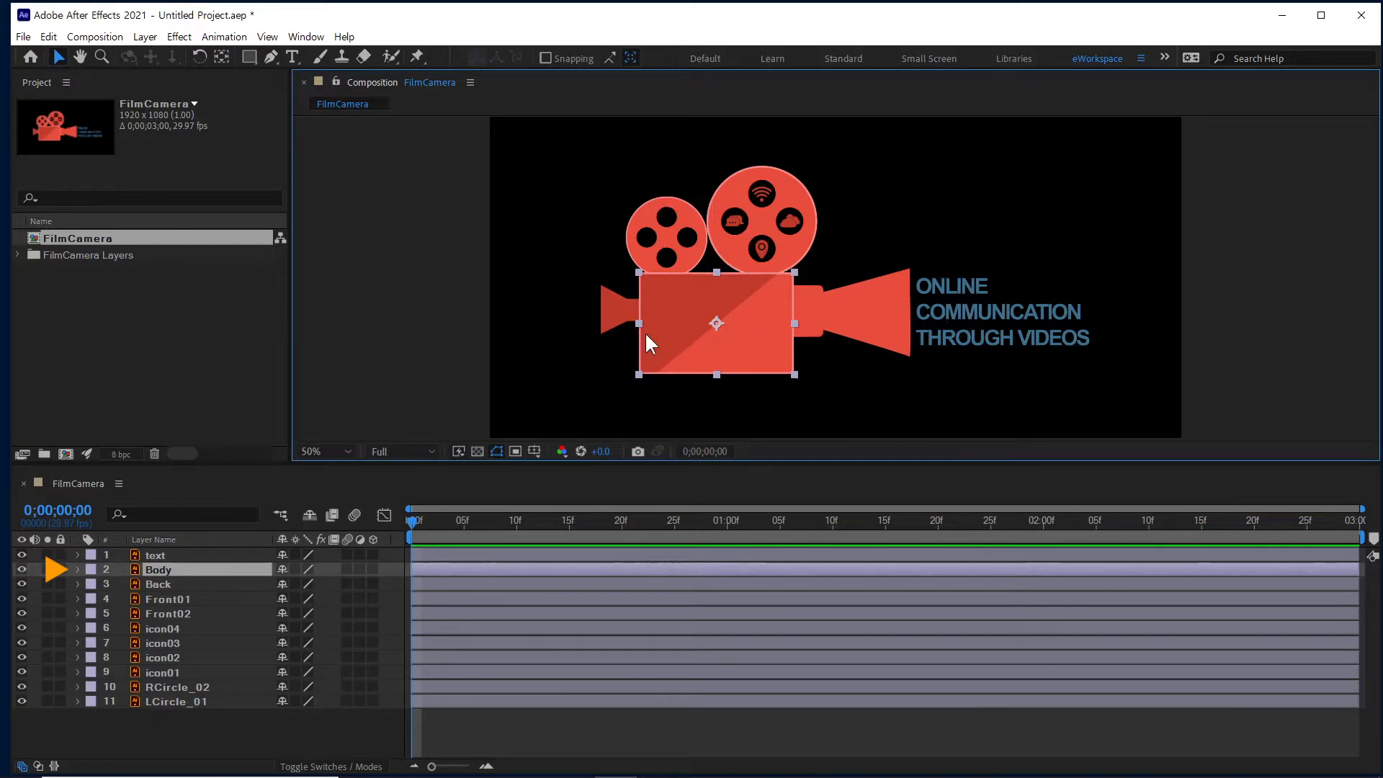
click(177, 568)
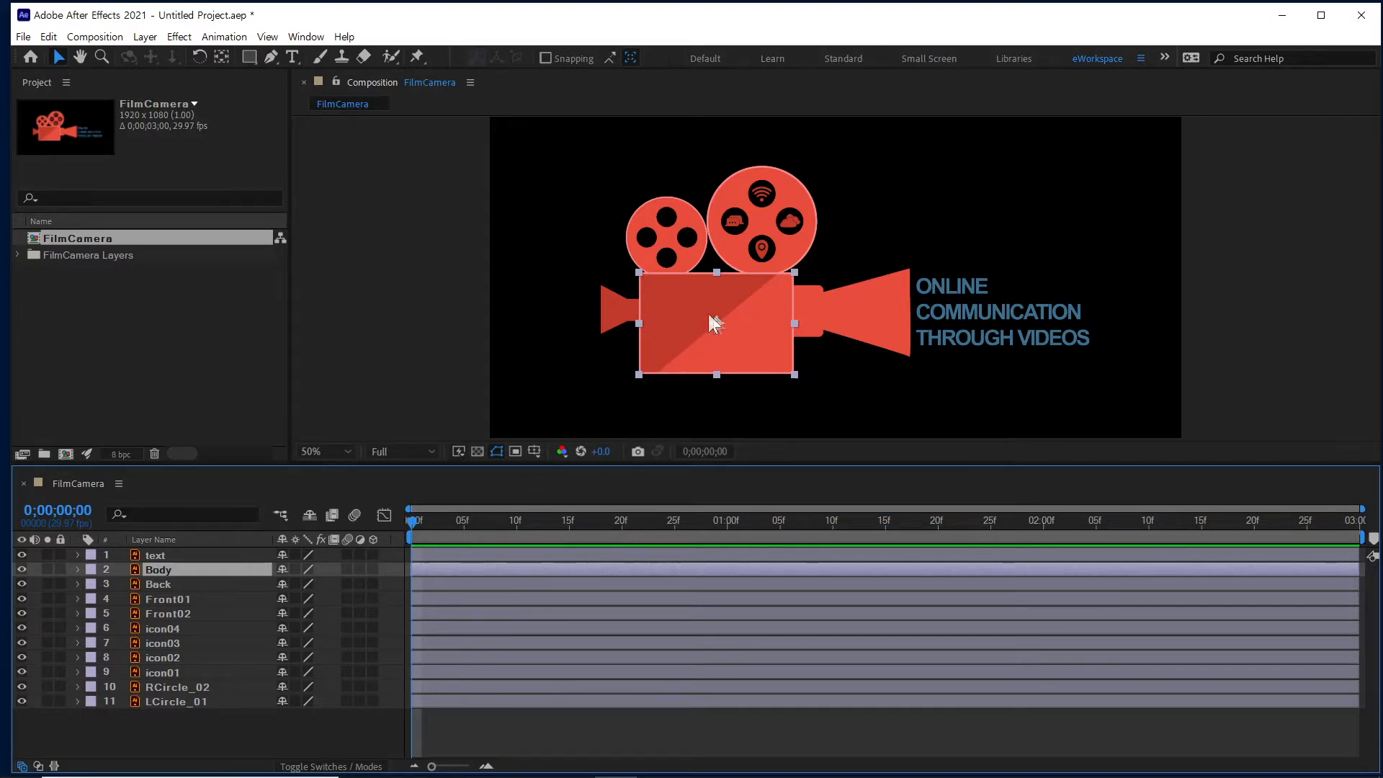
click(221, 56)
drag(716, 322, 638, 374)
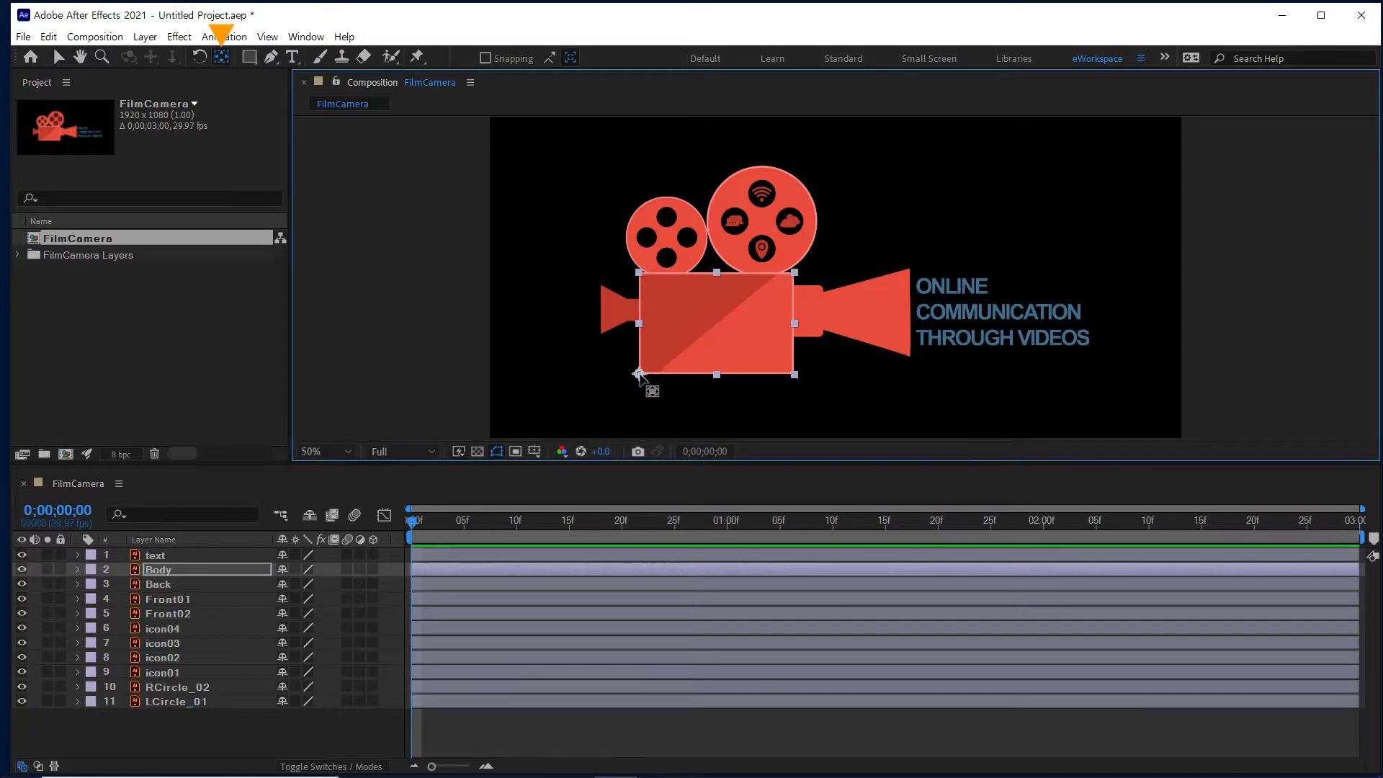
scroll(641, 389, up, 6)
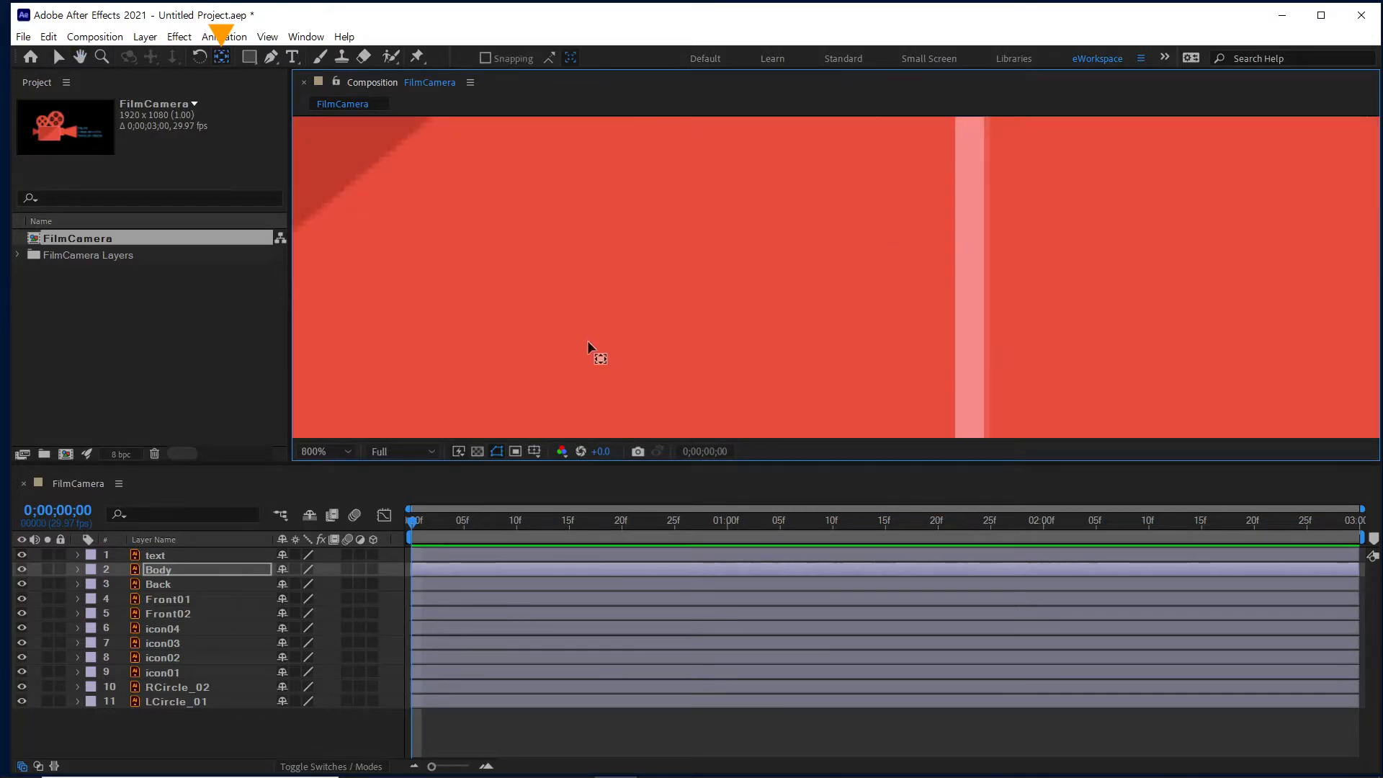
scroll(509, 355, down, 5)
scroll(608, 309, up, 2)
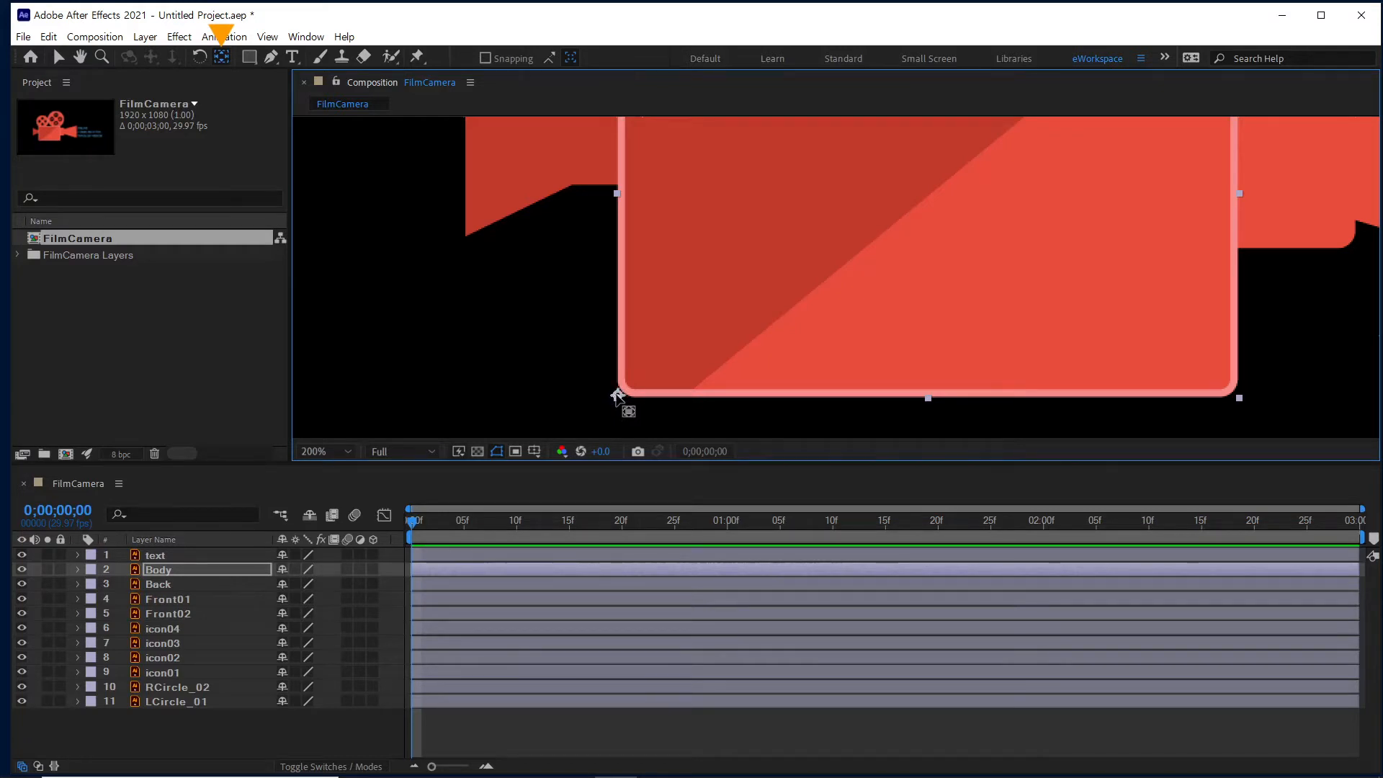
scroll(720, 353, down, 4)
scroll(769, 331, up, 2)
drag(910, 302, 746, 348)
click(58, 58)
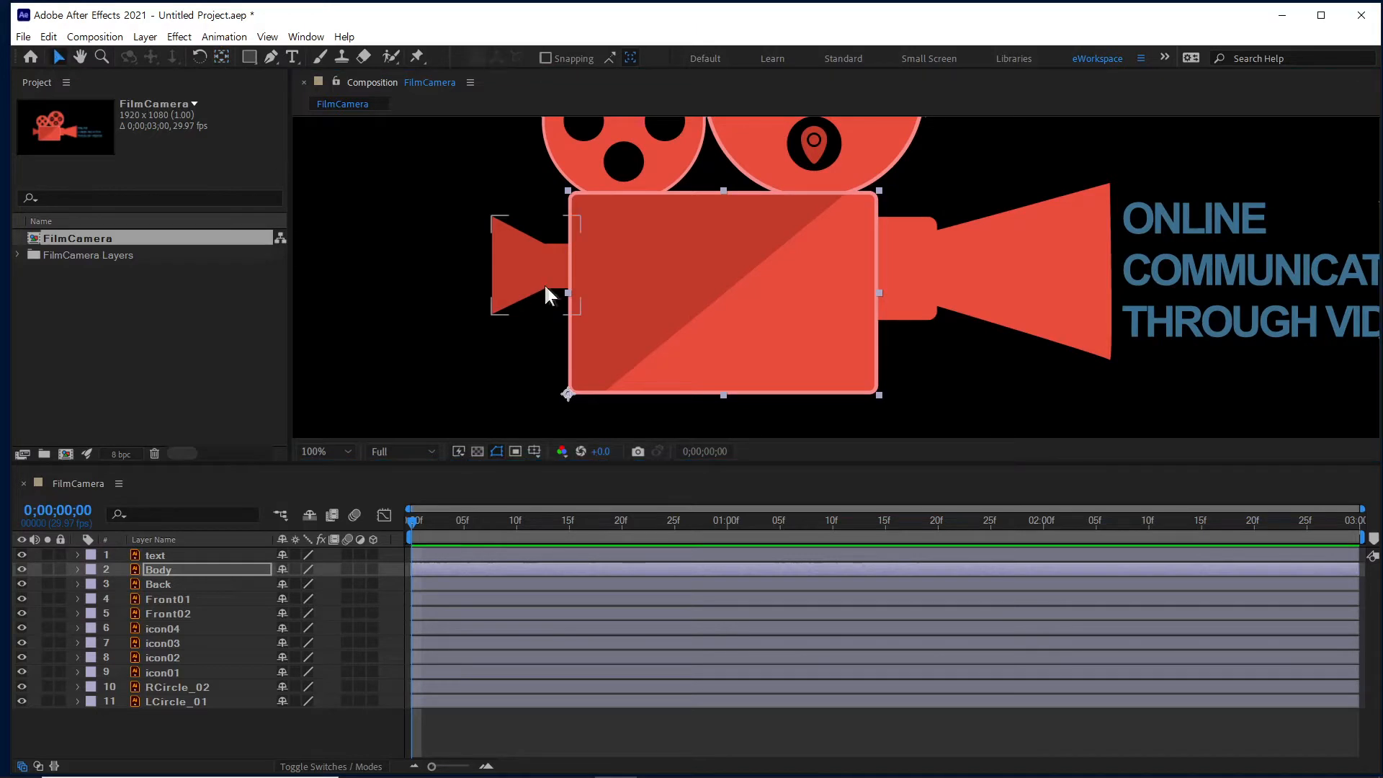
Unlink the Body layer's scale proportions and add a 100% Scale keyframe at 0;00;00;25.
click(175, 568)
key(s)
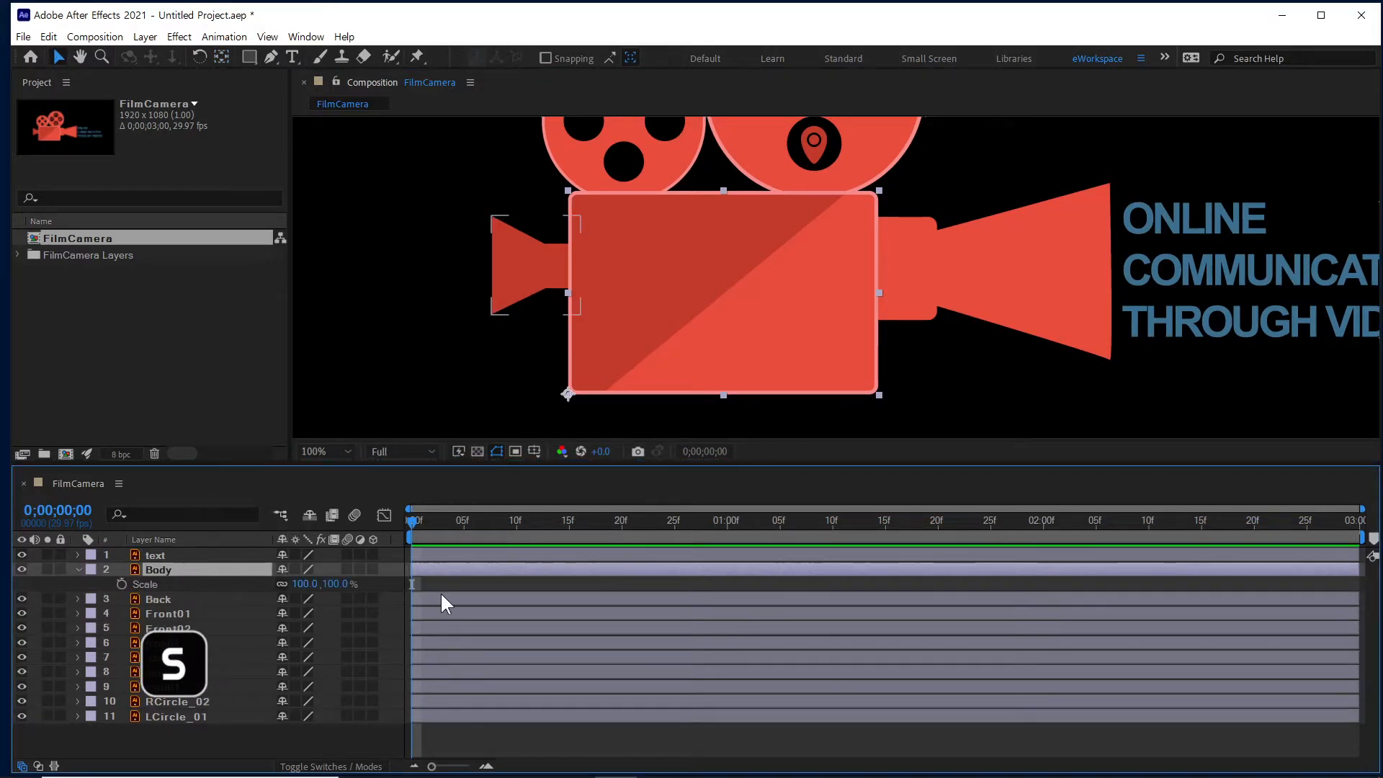
click(568, 521)
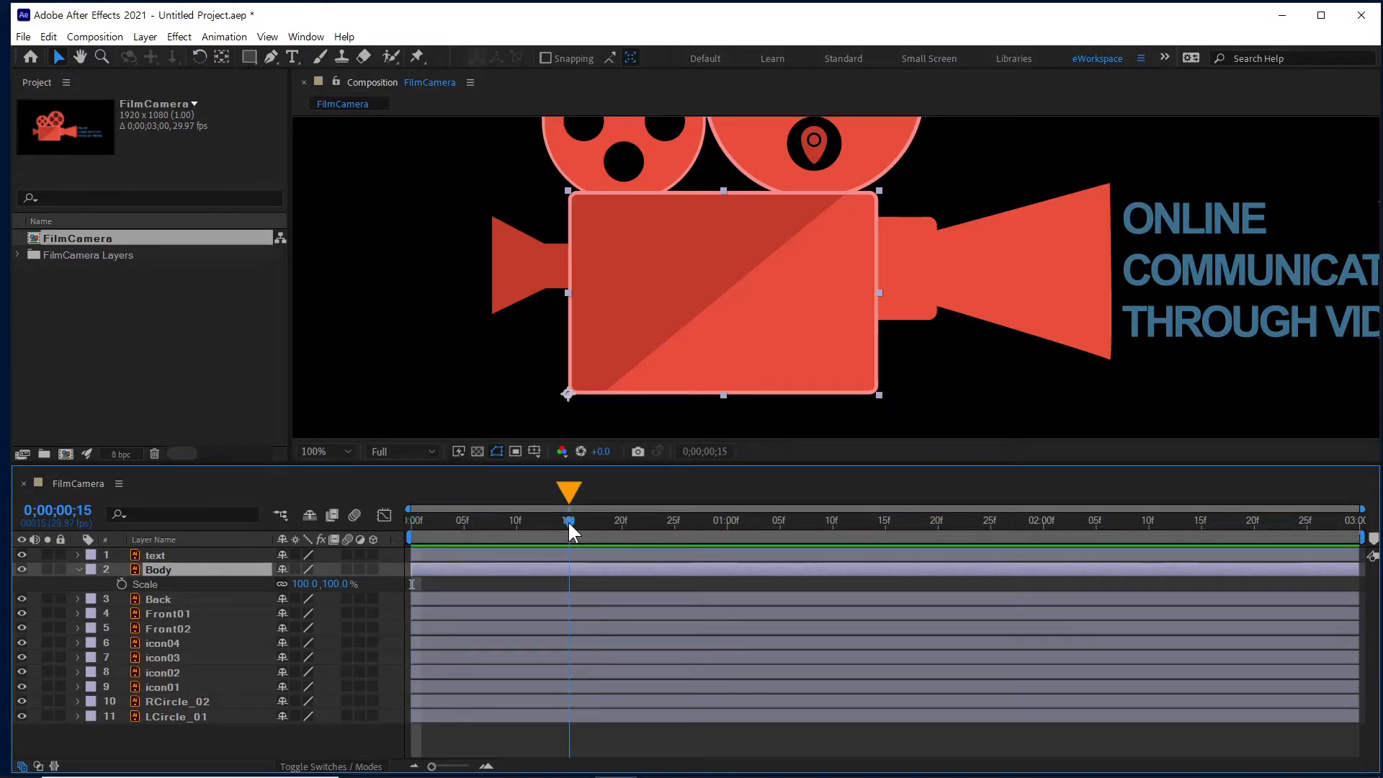
click(675, 524)
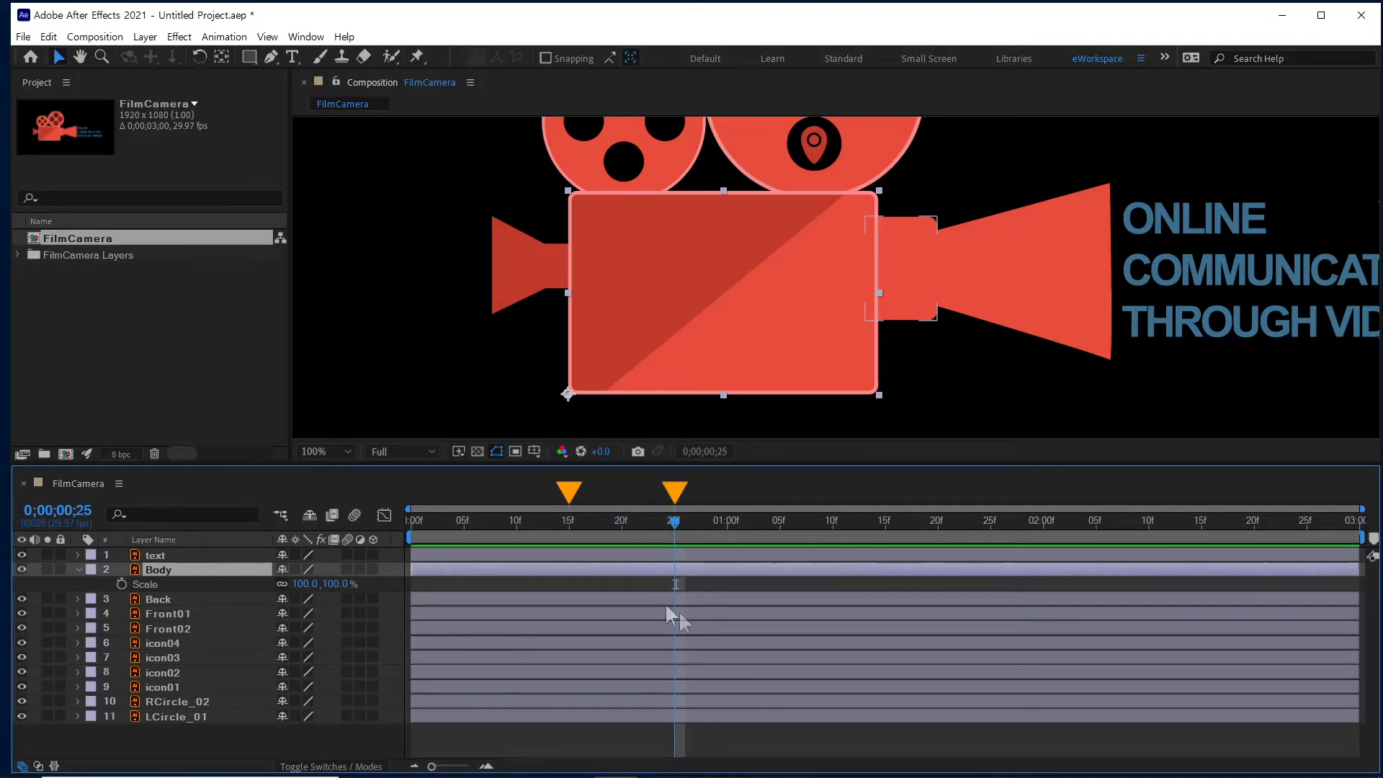
click(411, 522)
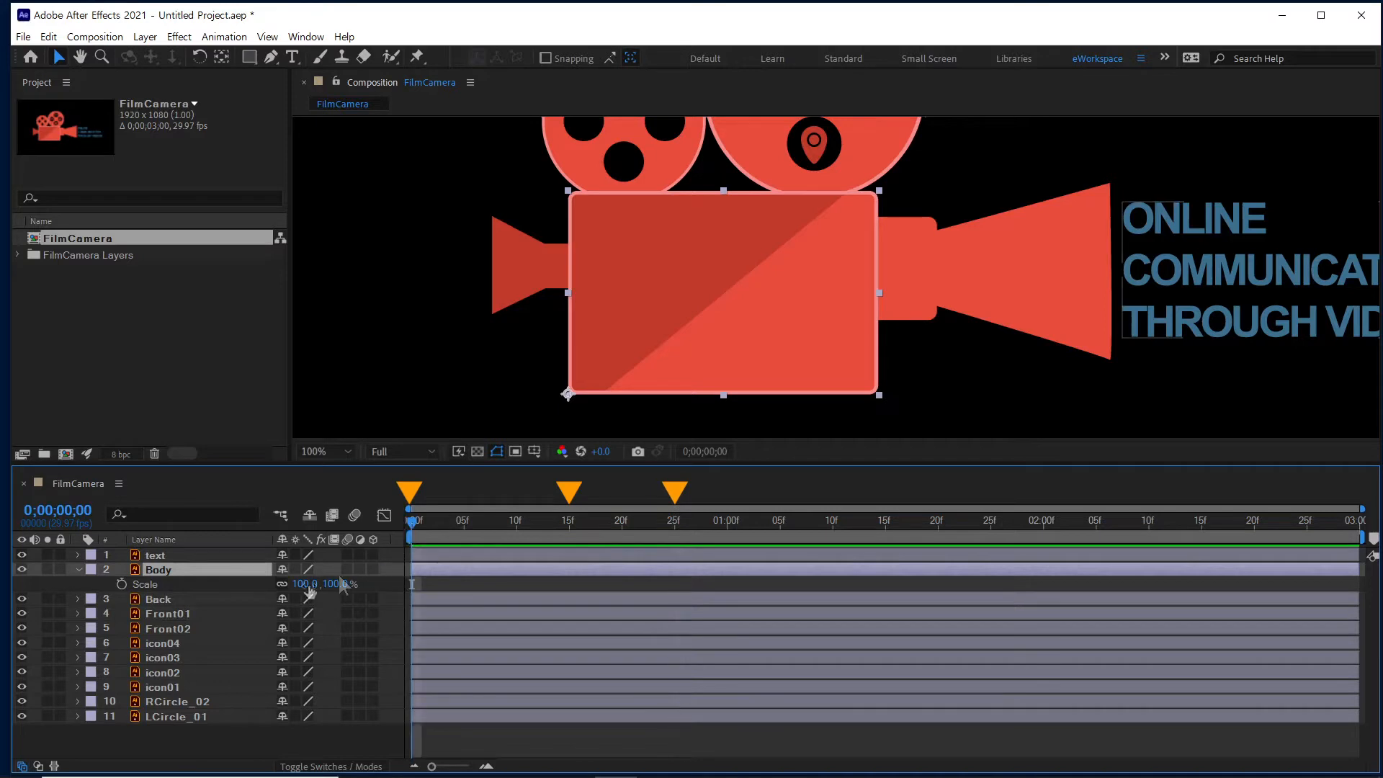
click(675, 523)
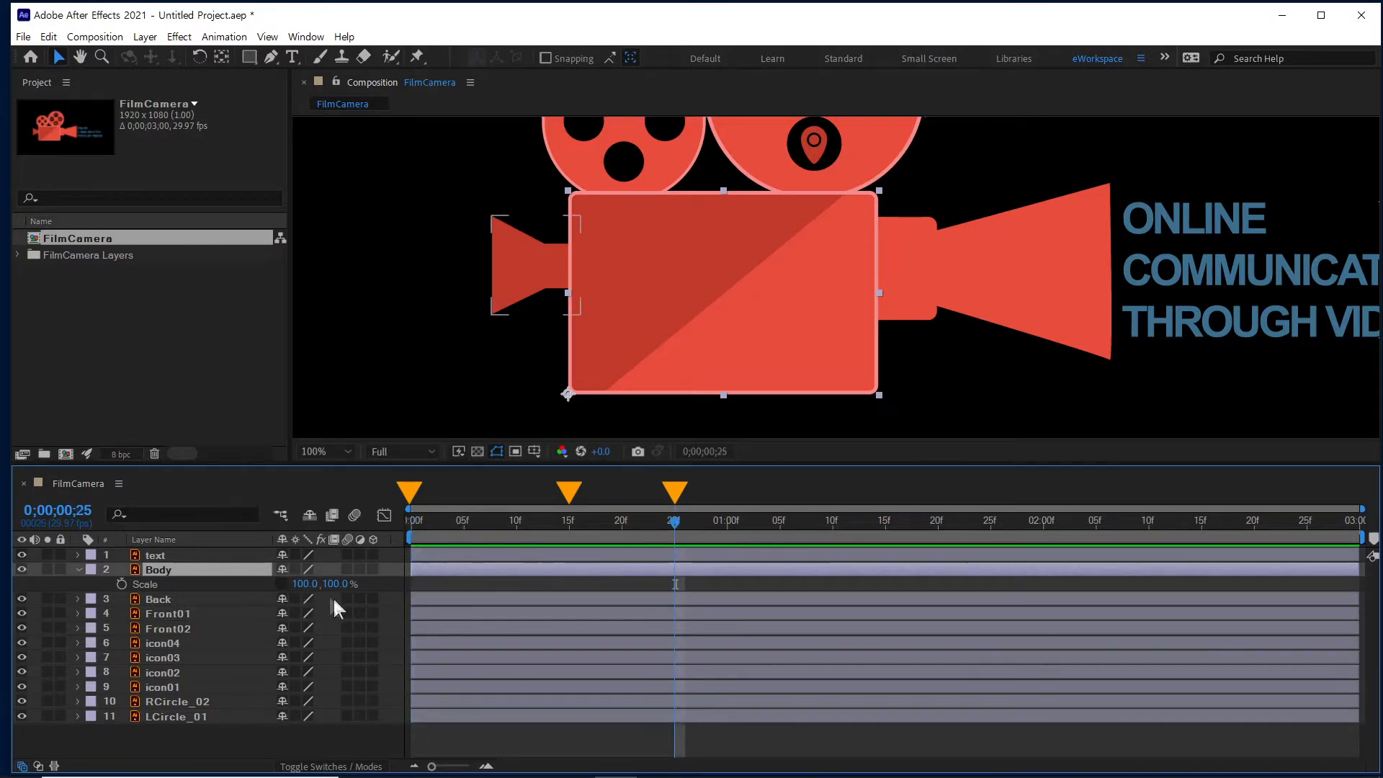
click(304, 583)
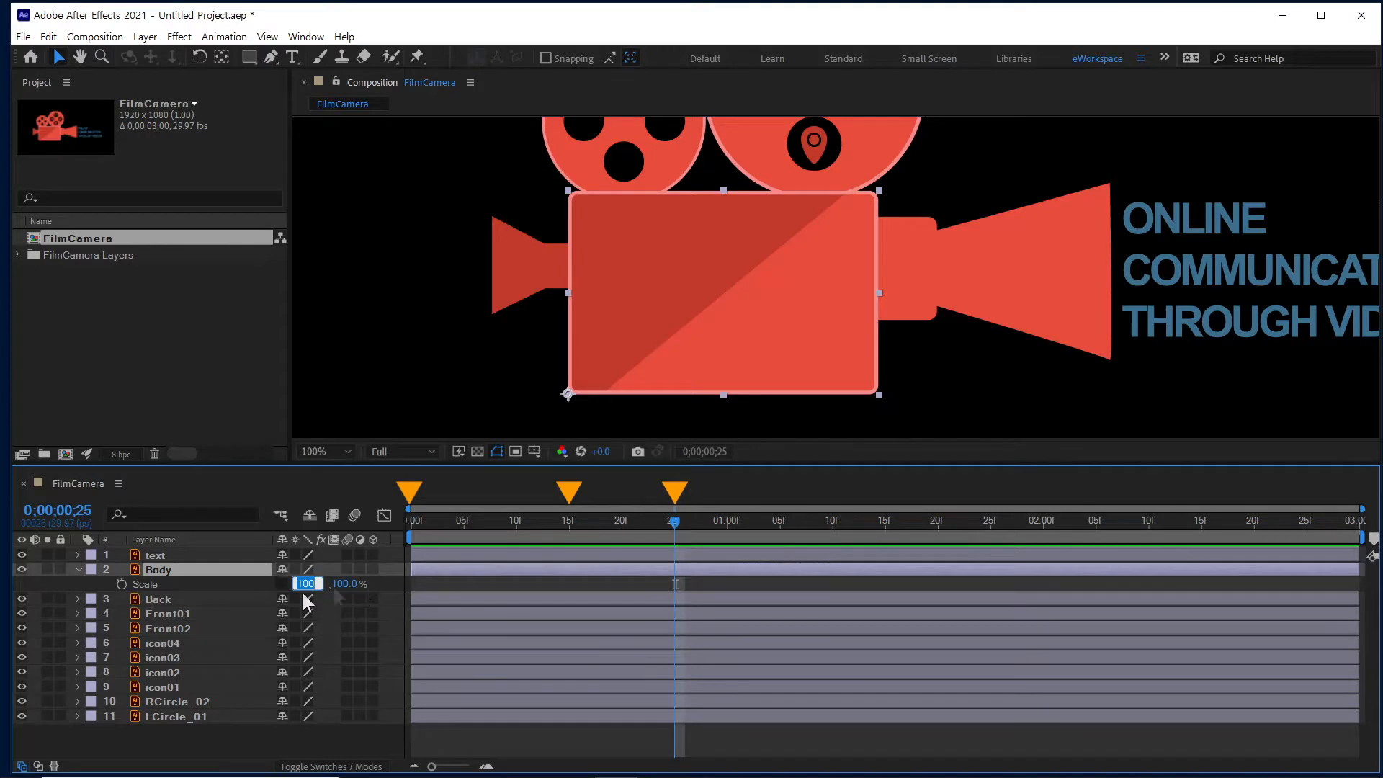
click(122, 582)
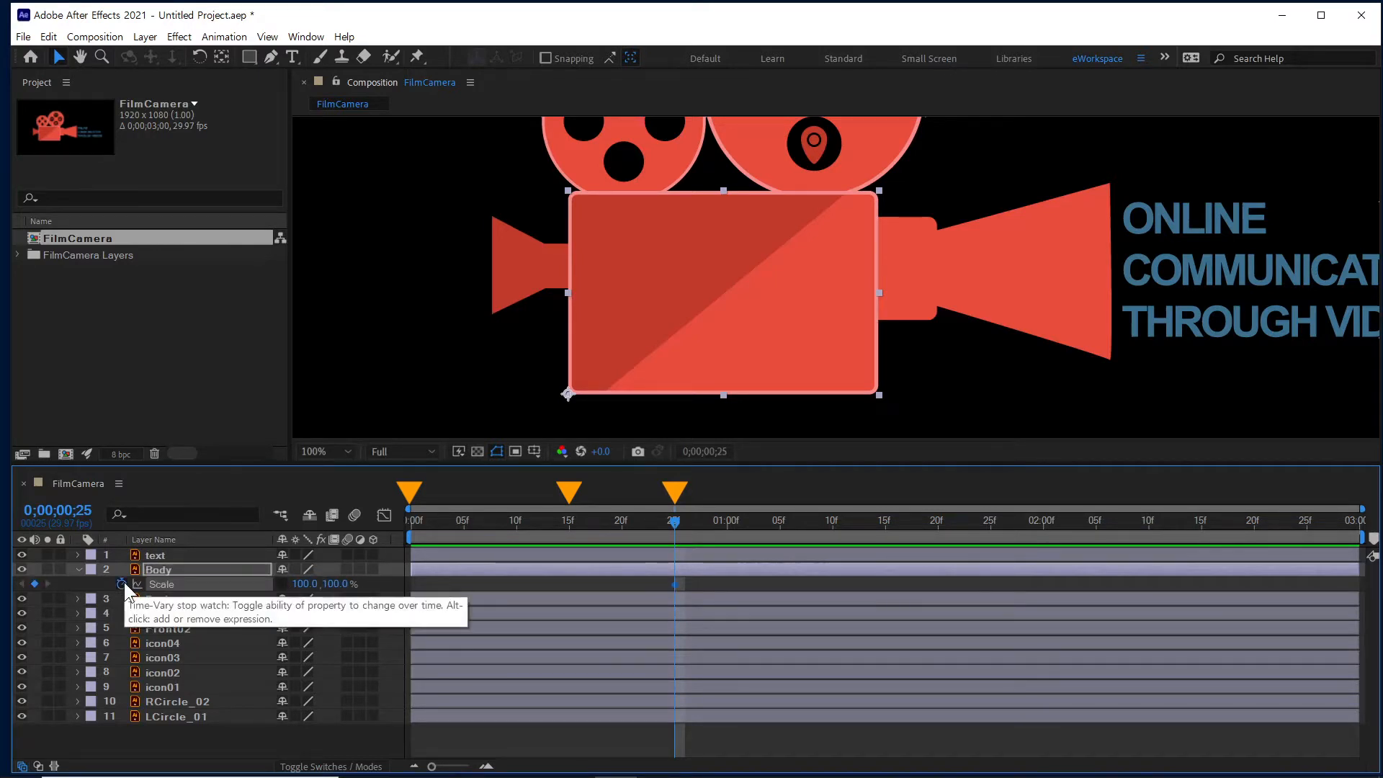
Set the Body layer's horizontal scale to 30% at 0;00;00;00.
drag(534, 529, 422, 533)
click(307, 584)
text(30)
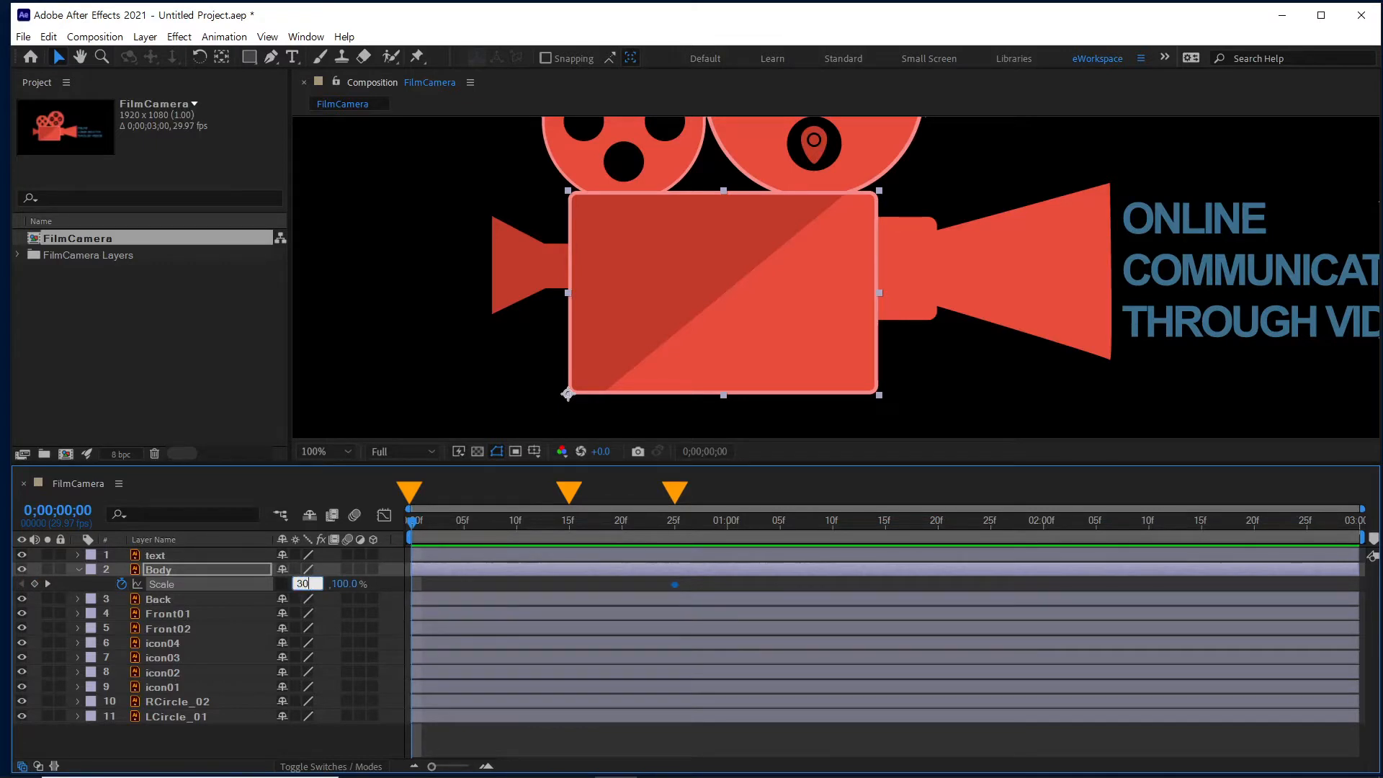
key(Return)
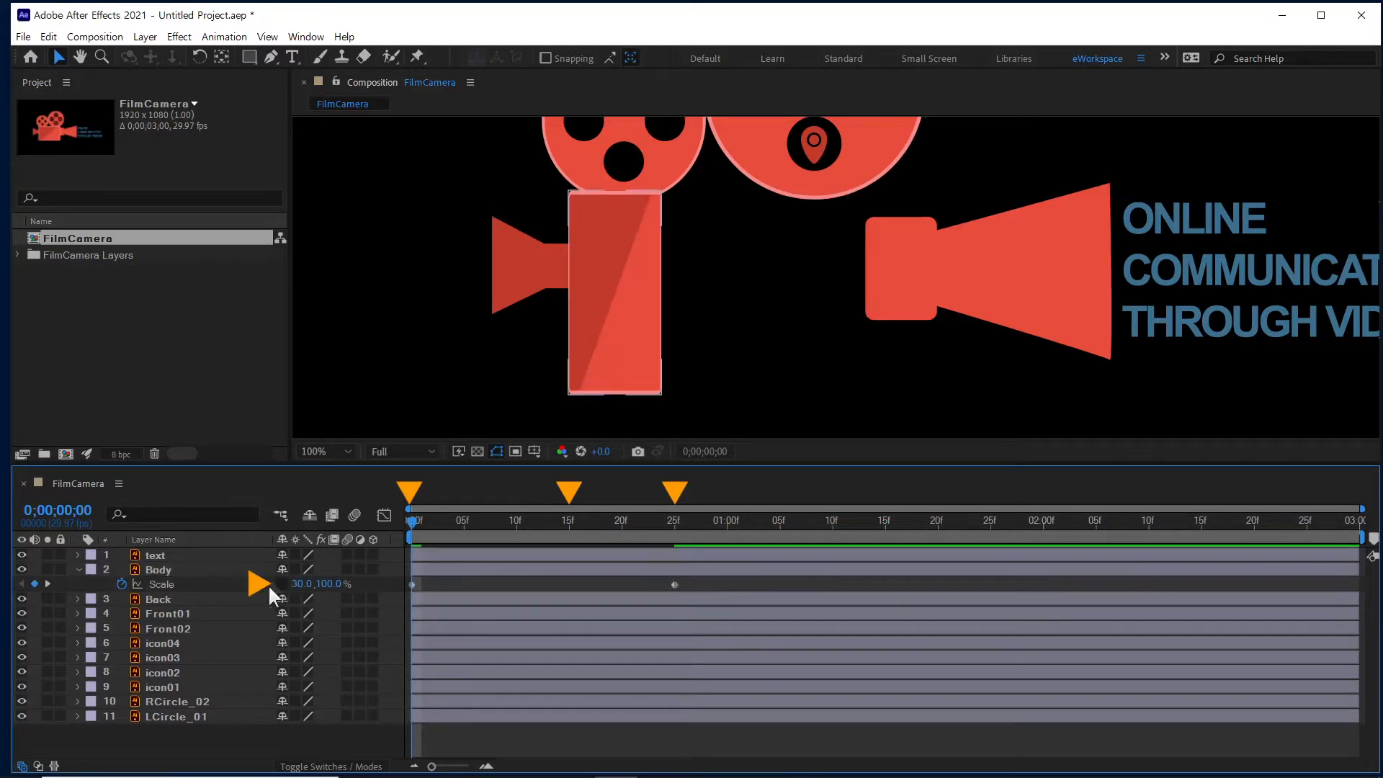
Set the Body layer's horizontal scale to 110% at 0;00;00;15.
drag(421, 525, 568, 533)
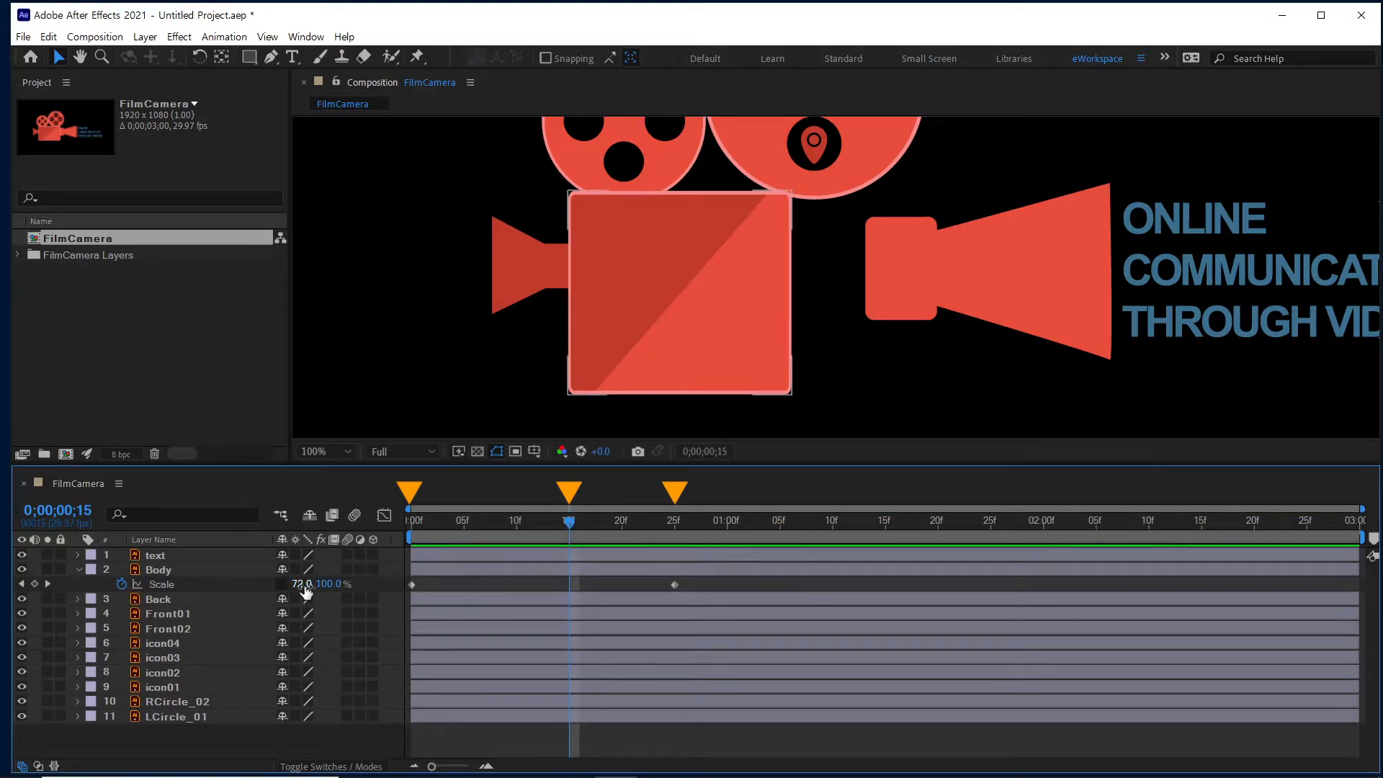
click(301, 583)
text(110)
key(Return)
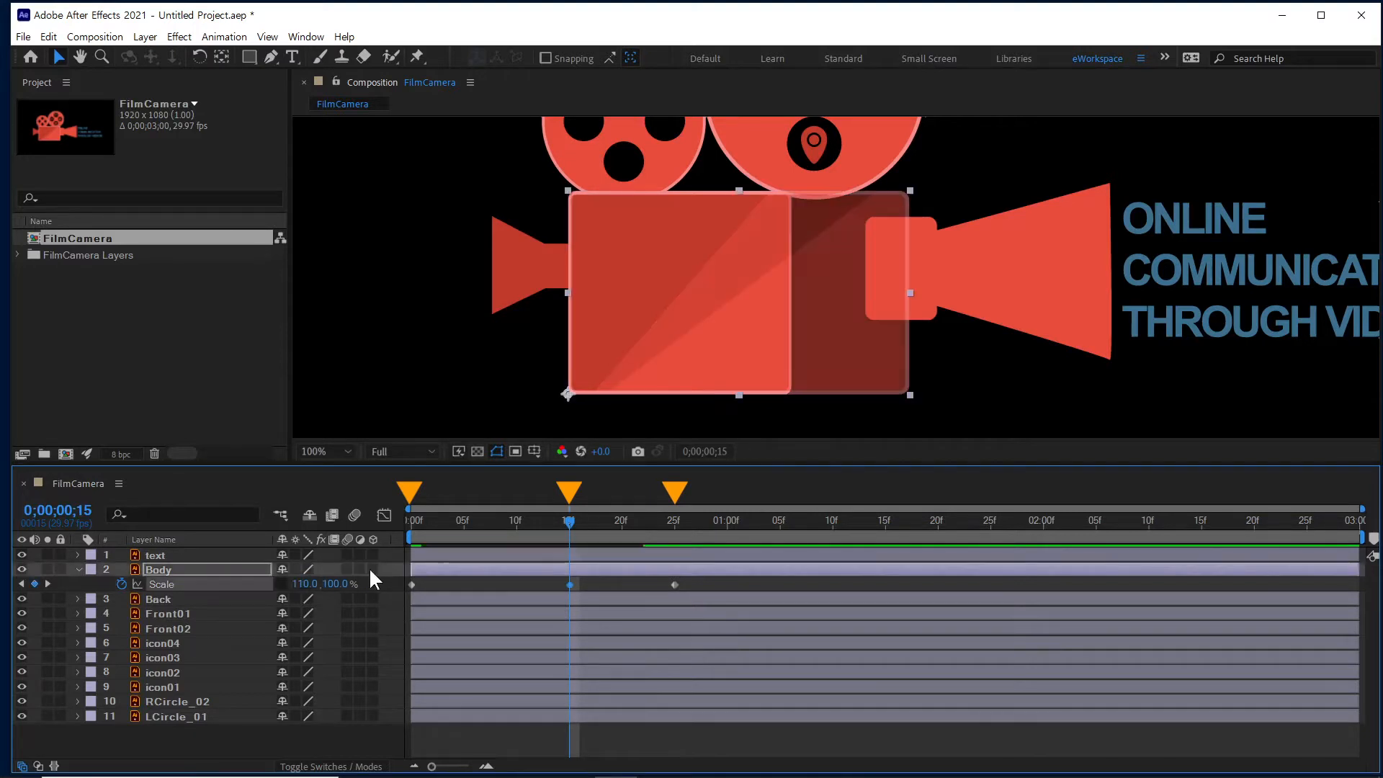
Preview the Body layer's scale animation from the start and scrub back to the keyframe at 15 frames.
drag(421, 520, 383, 546)
key(space)
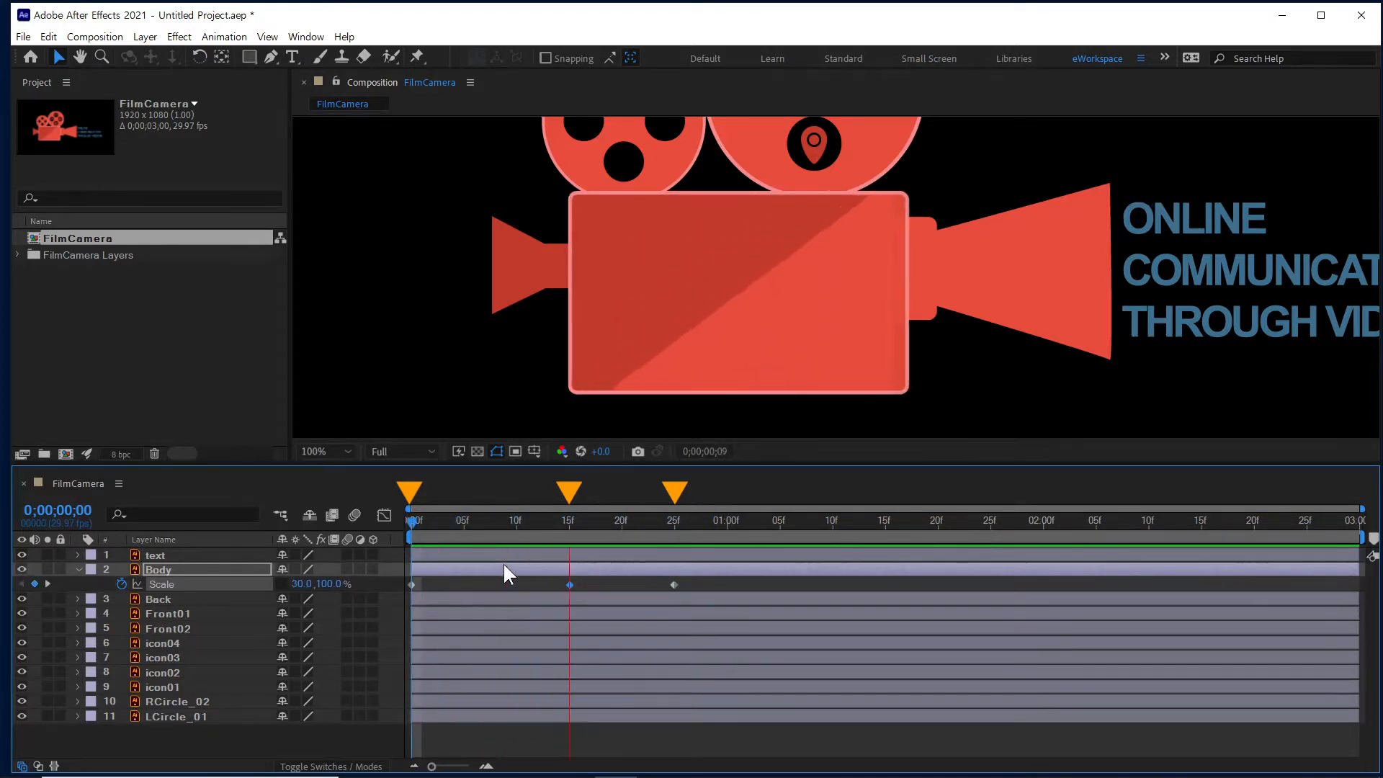
key(space)
drag(594, 527, 567, 572)
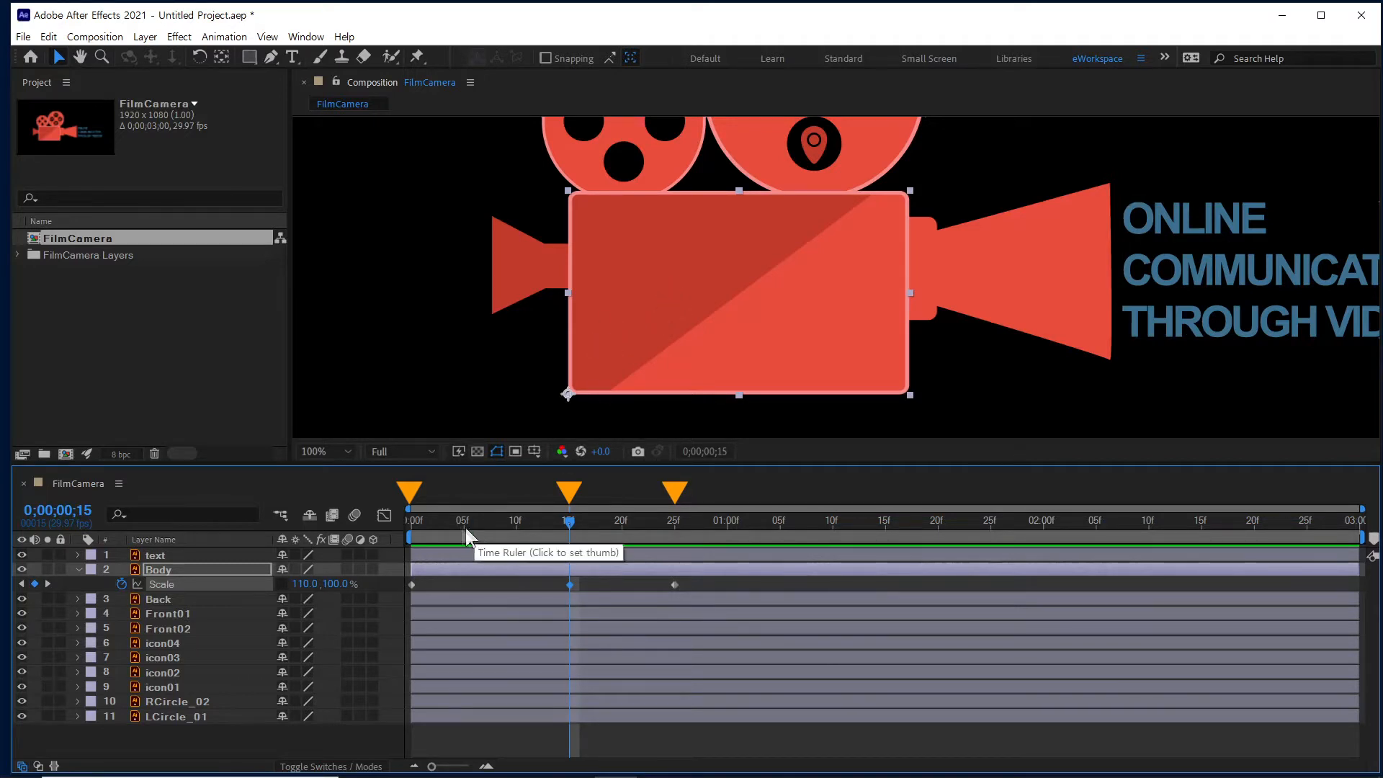
Reveal the Body layer's Rotation and add a 0° Rotation keyframe at 0;00;00;25.
click(534, 567)
key(shift+r)
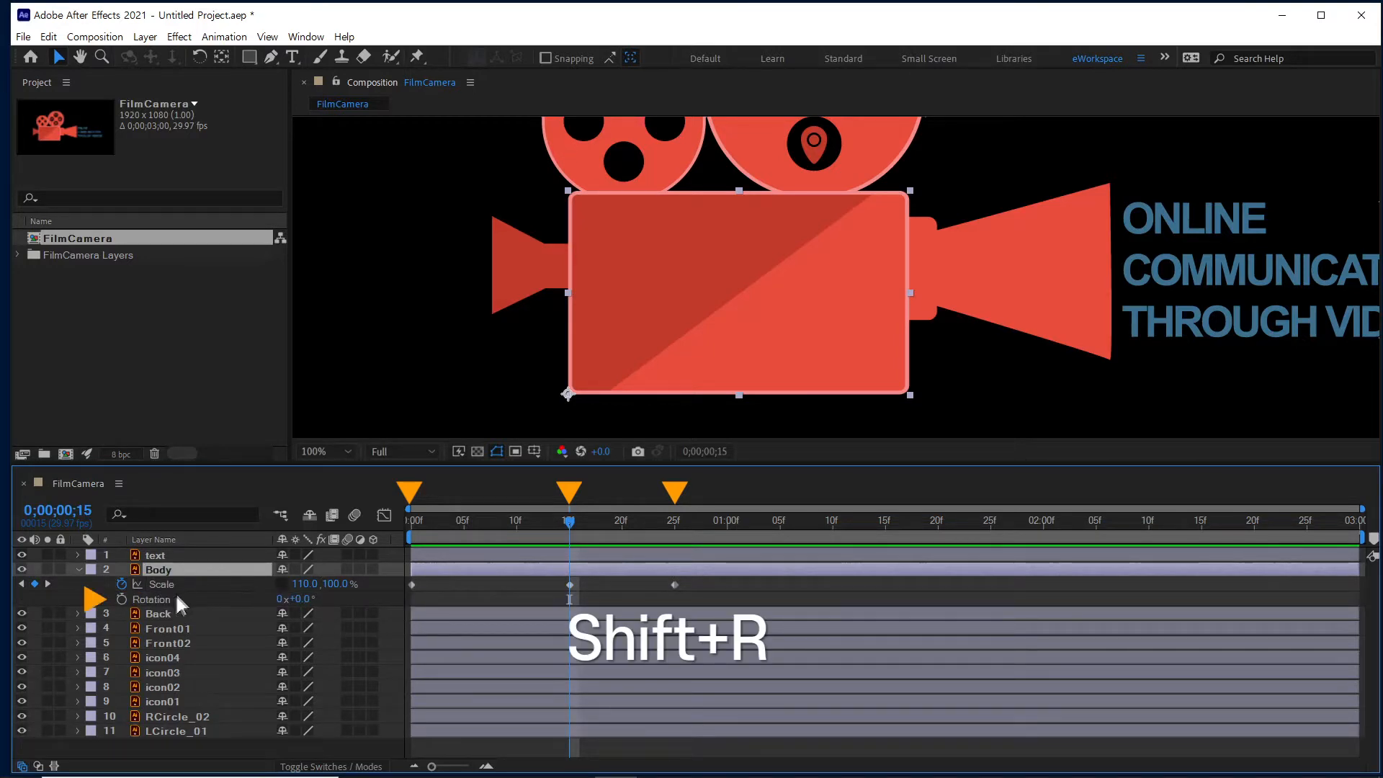
click(170, 599)
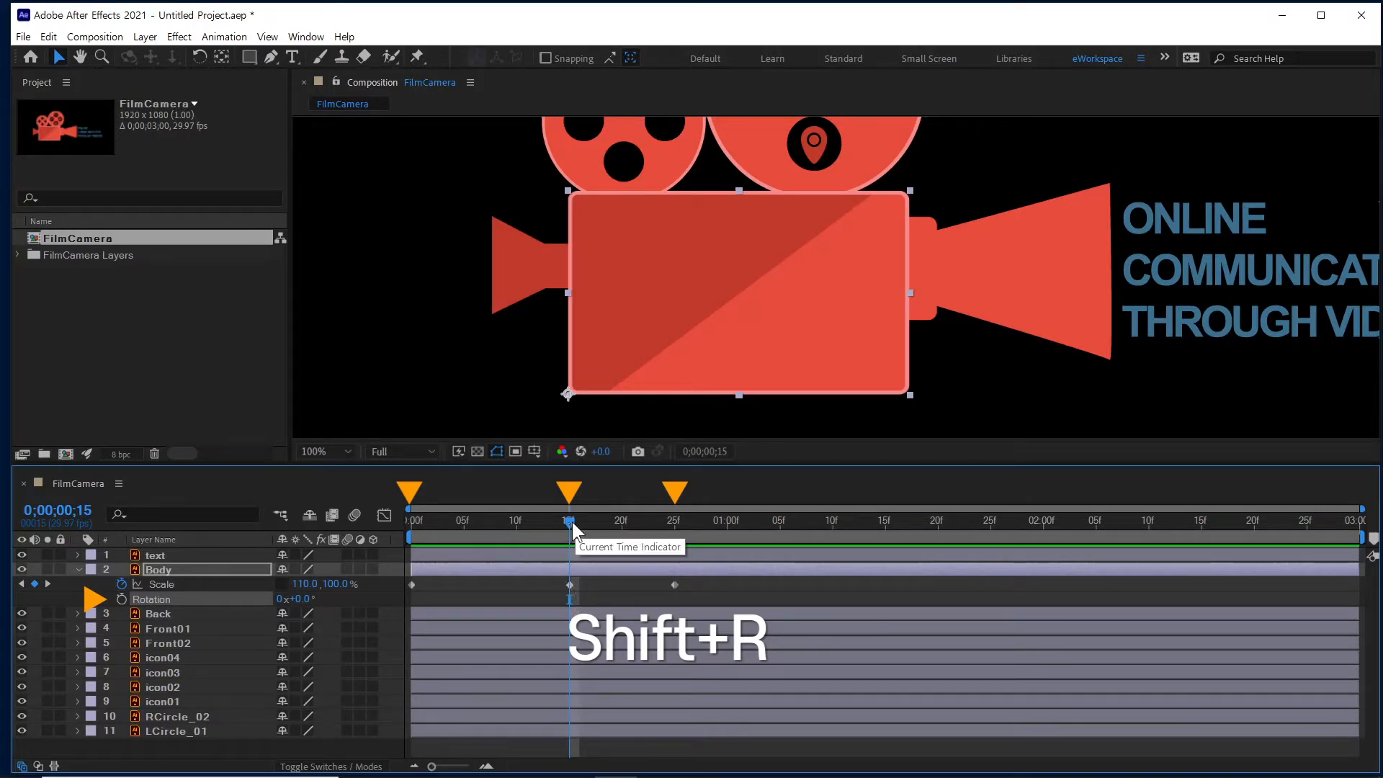
drag(569, 519, 672, 531)
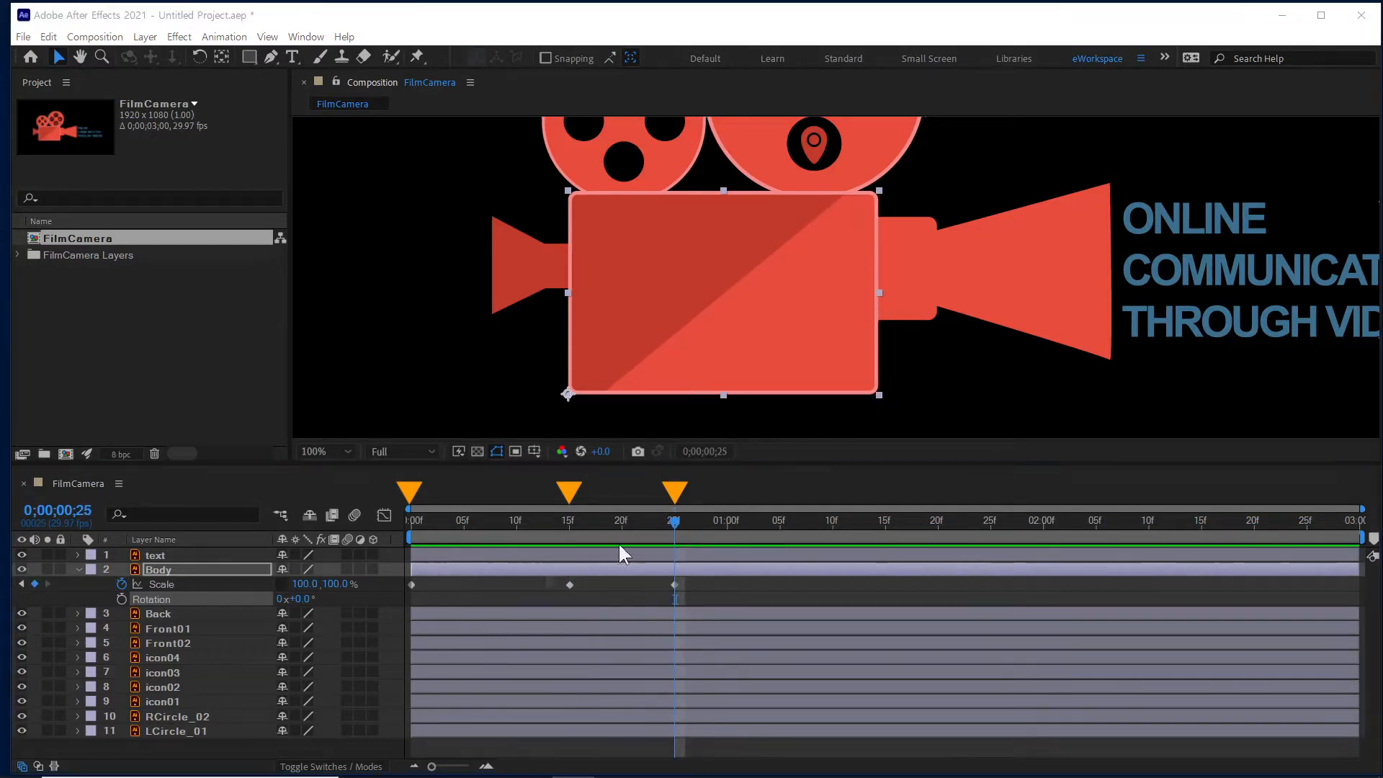
click(121, 598)
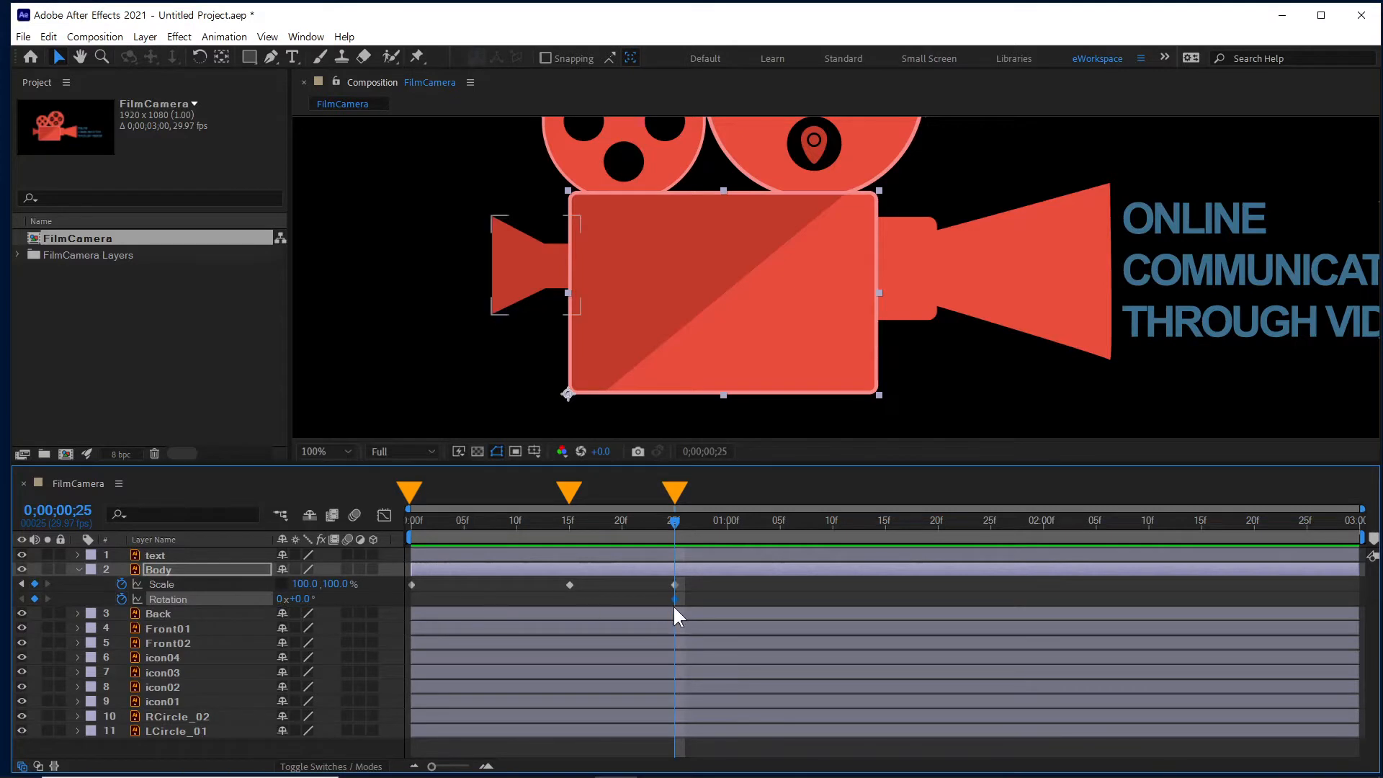
Set the Body layer's rotation to -25° at 0;00;00;00.
drag(431, 521, 404, 527)
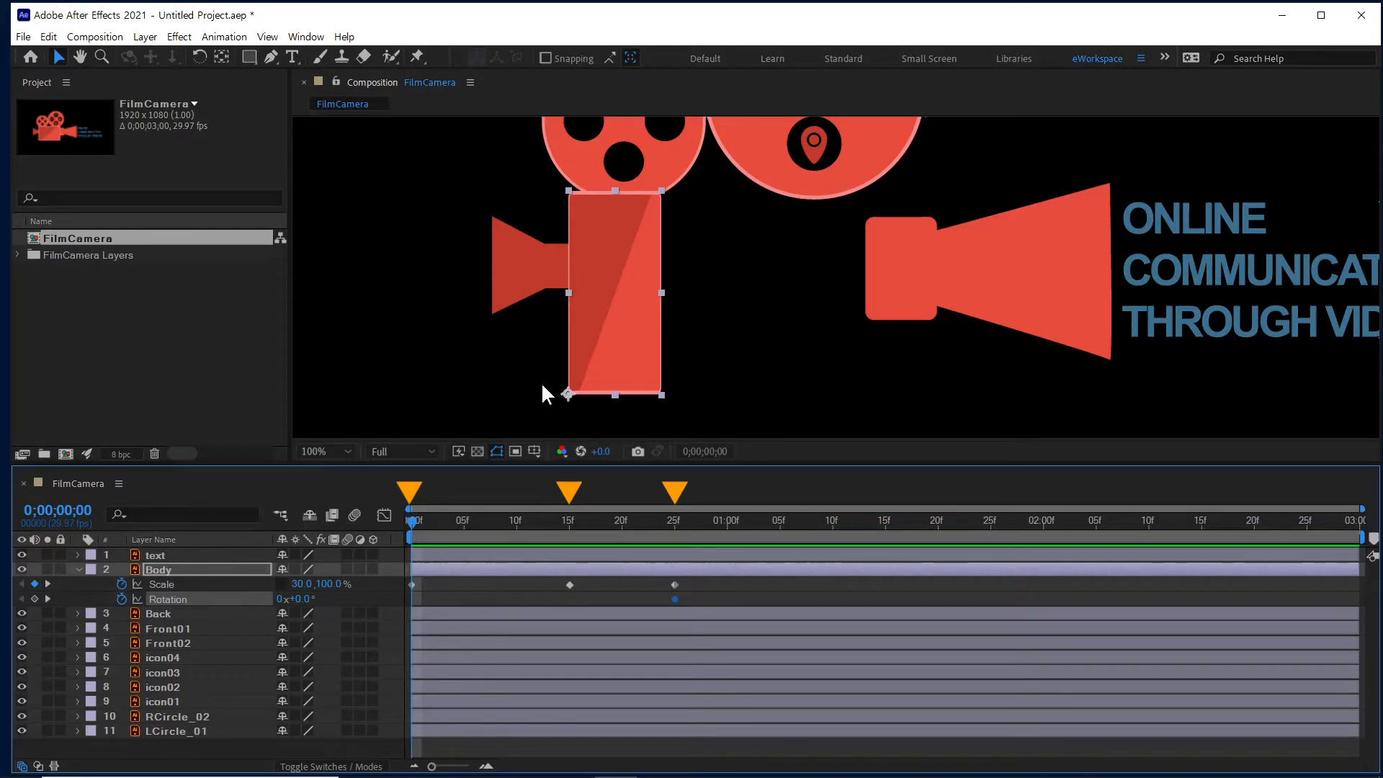
click(302, 599)
text(-25)
key(Return)
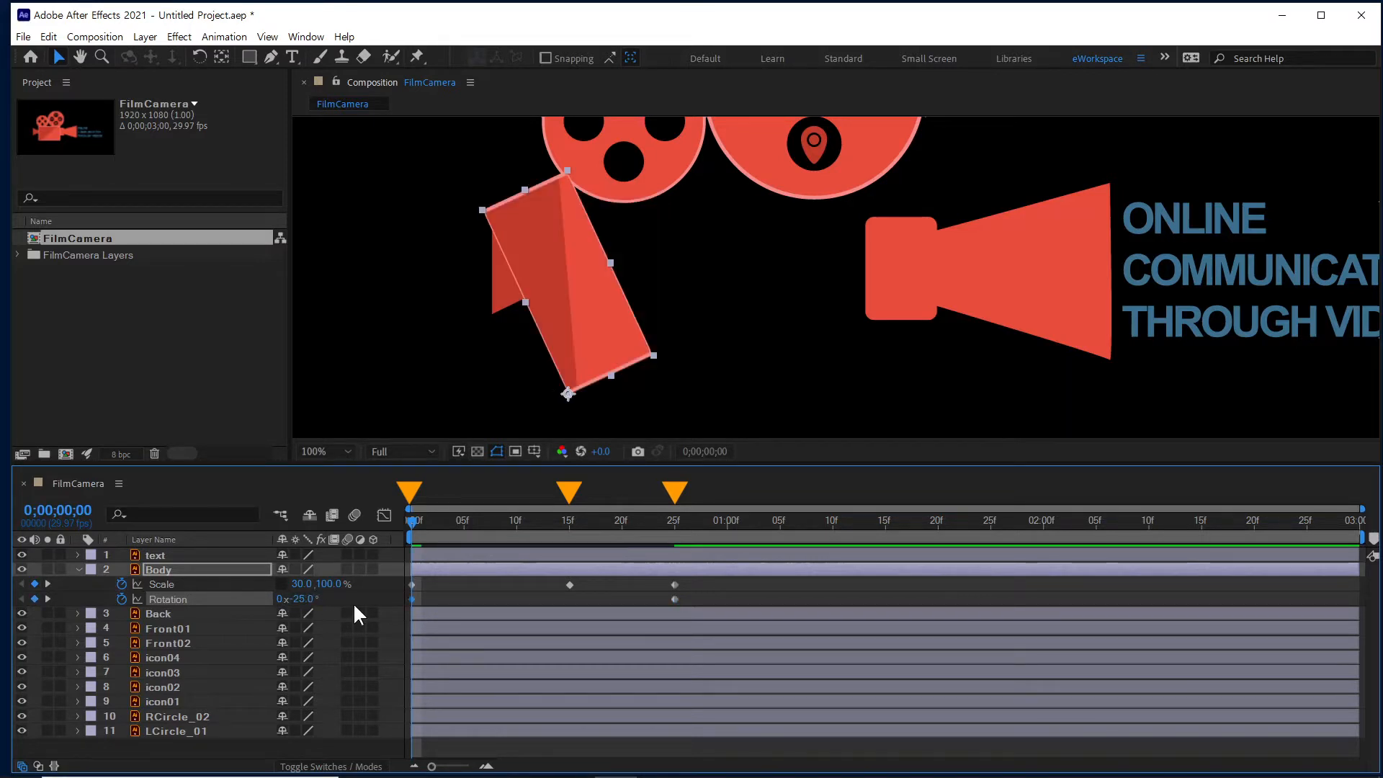
Set the Body layer's rotation to 3° at 0;00;00;15.
drag(422, 525, 674, 550)
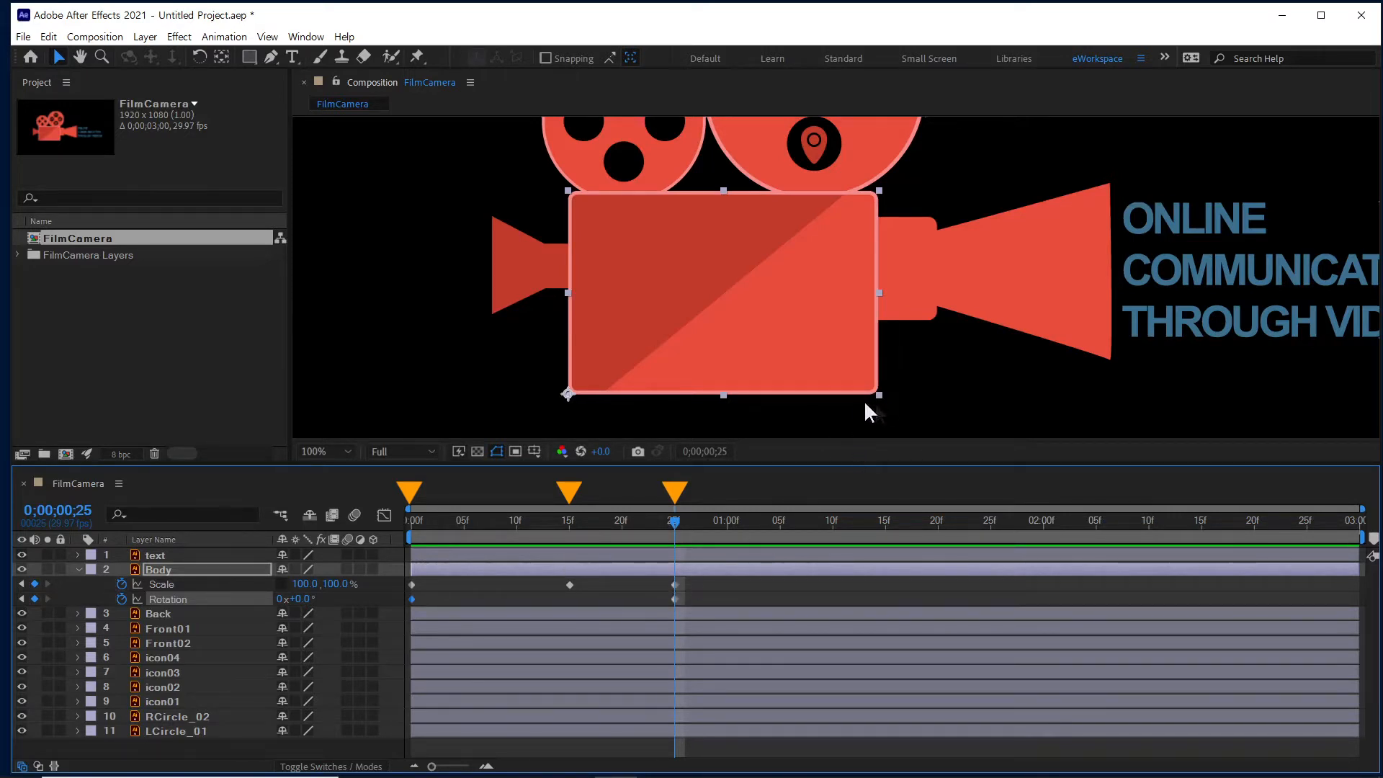
click(569, 518)
click(301, 601)
text(3)
key(Return)
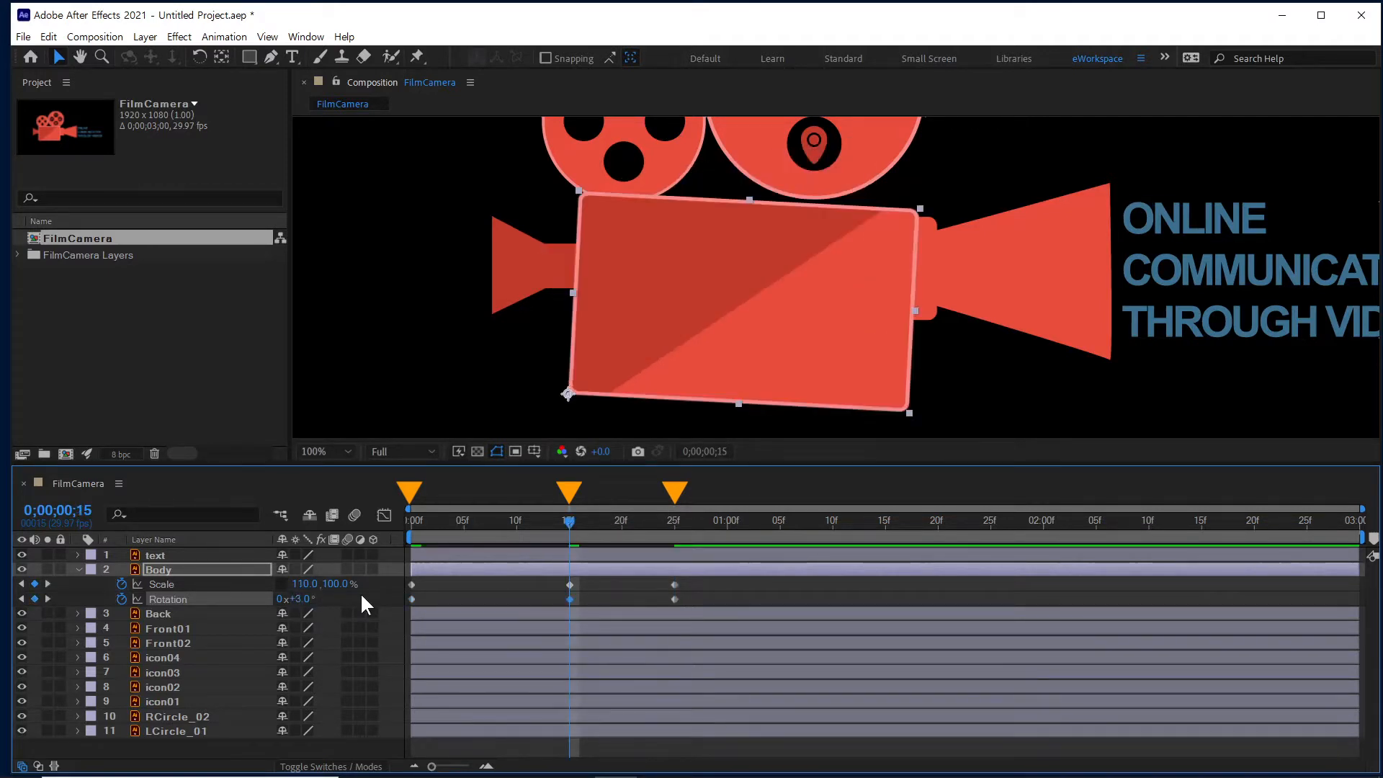
Preview the Body layer's combined scale and rotation animation from the start.
mouse_move(410, 531)
mouse_down()
mouse_move(565, 528)
mouse_move(627, 555)
mouse_move(672, 551)
mouse_move(383, 546)
mouse_move(408, 552)
mouse_up()
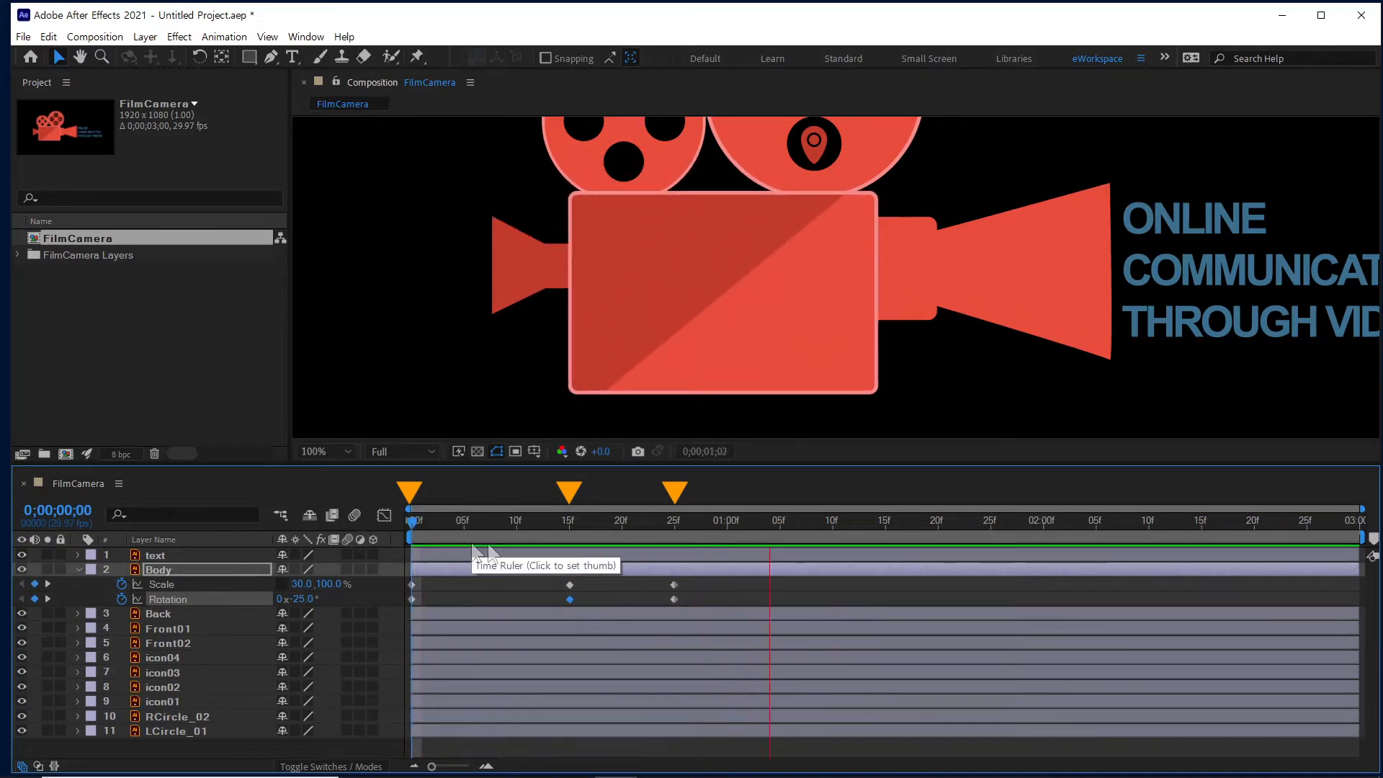
click(550, 521)
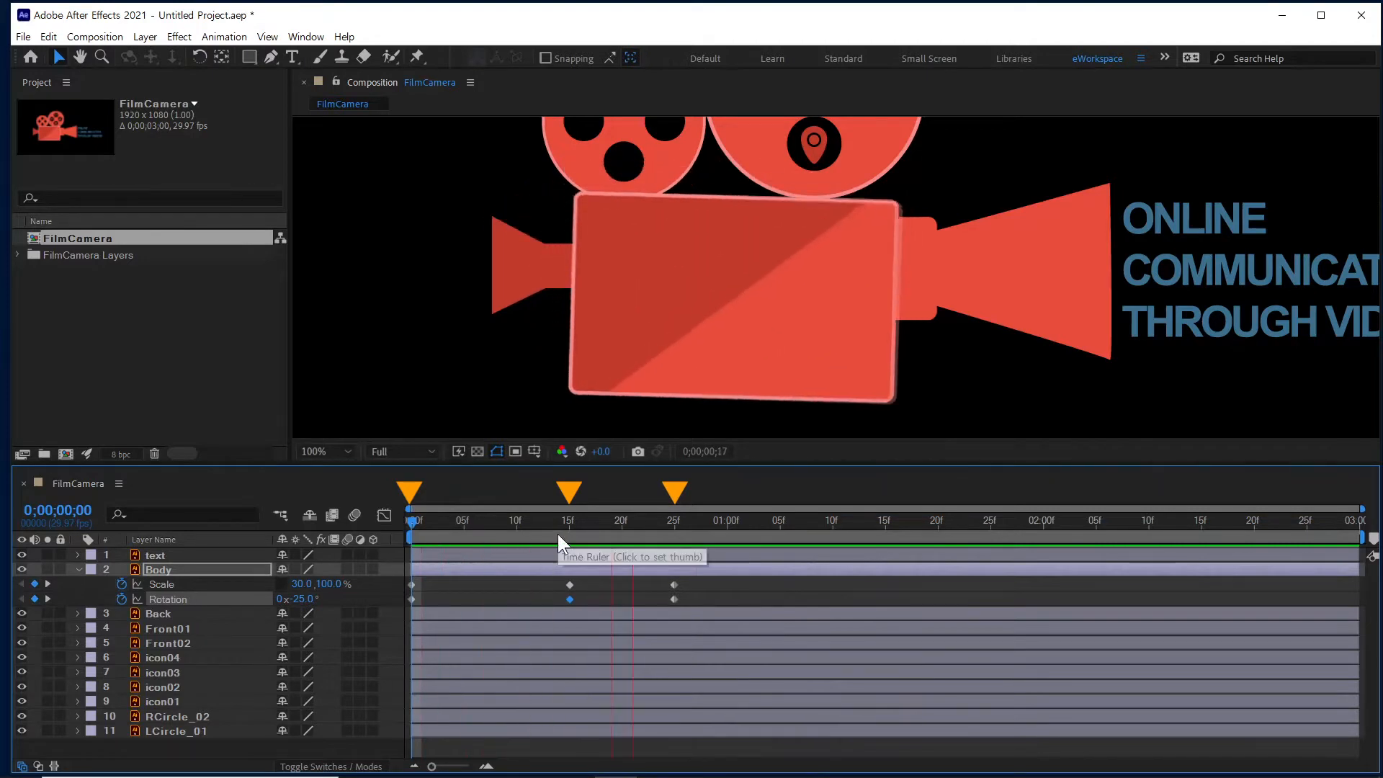
click(395, 526)
key(space)
key(space)
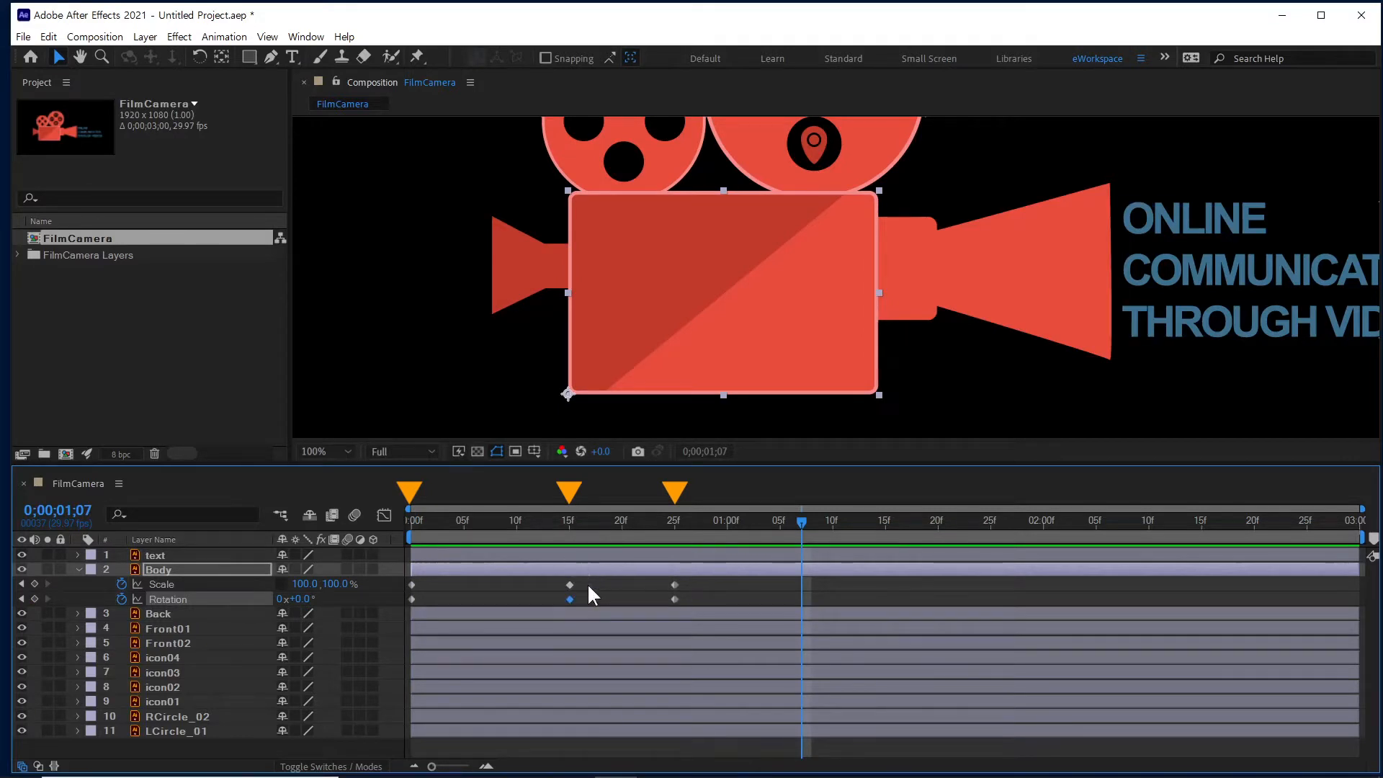
Apply Easy Ease to the Body layer's Scale and Rotation keyframes at 0;00;00;15 and preview the motion from the start.
drag(588, 582, 555, 604)
key(F9)
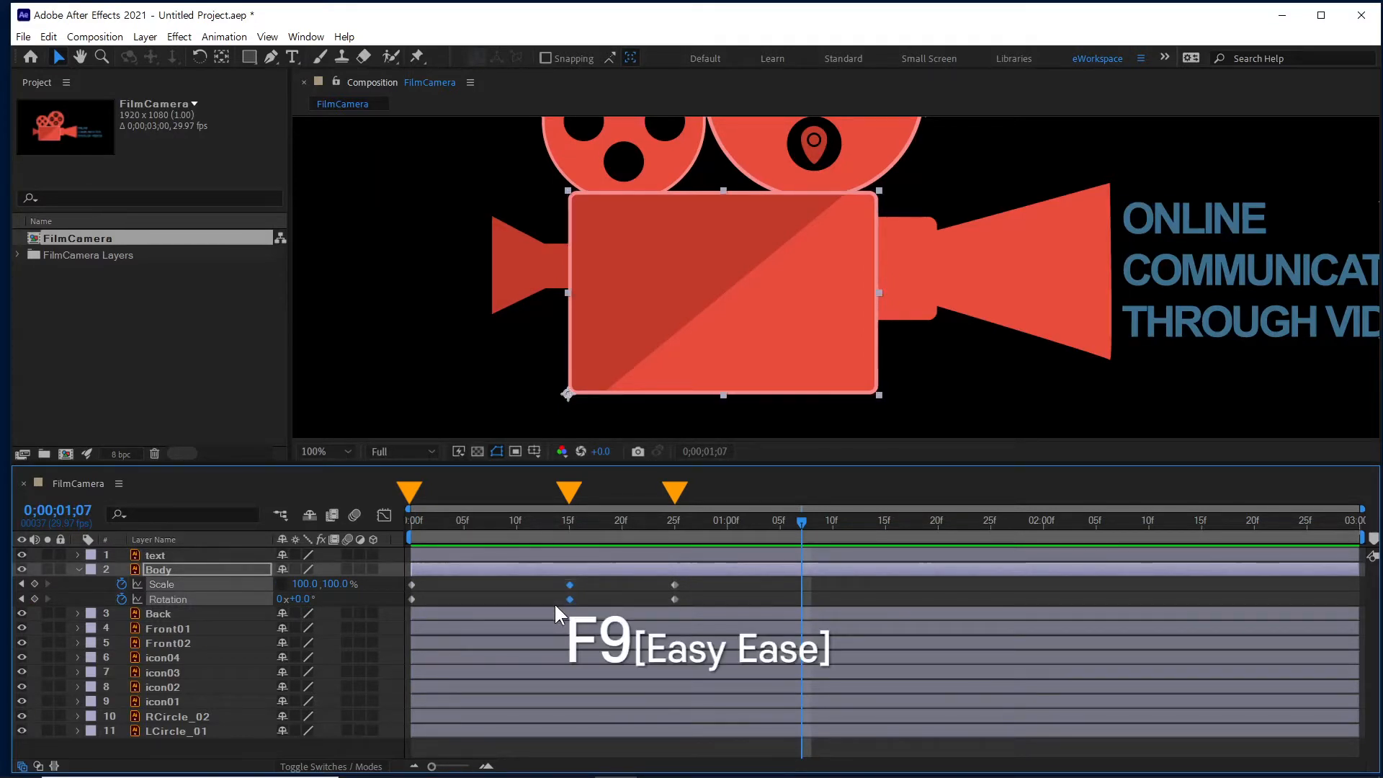
drag(542, 525, 402, 541)
key(space)
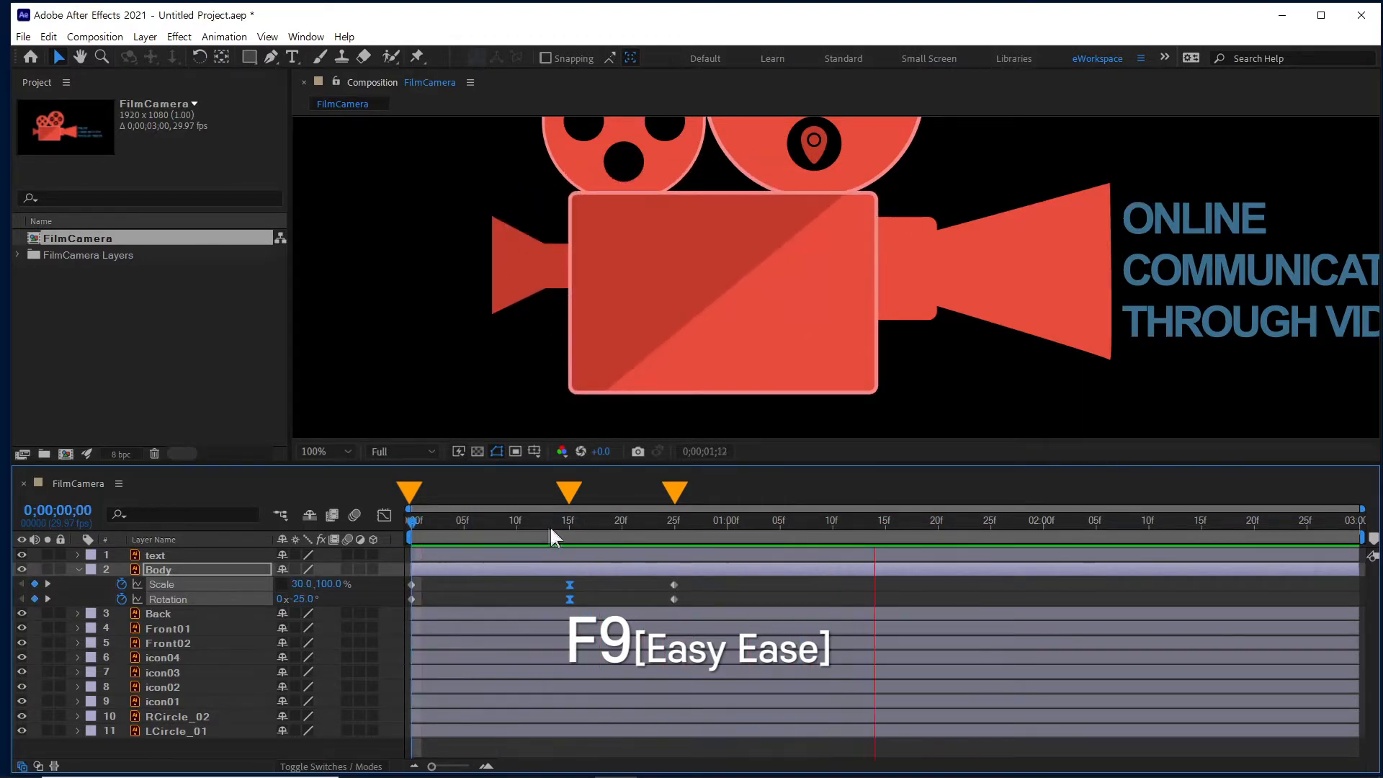
key(space)
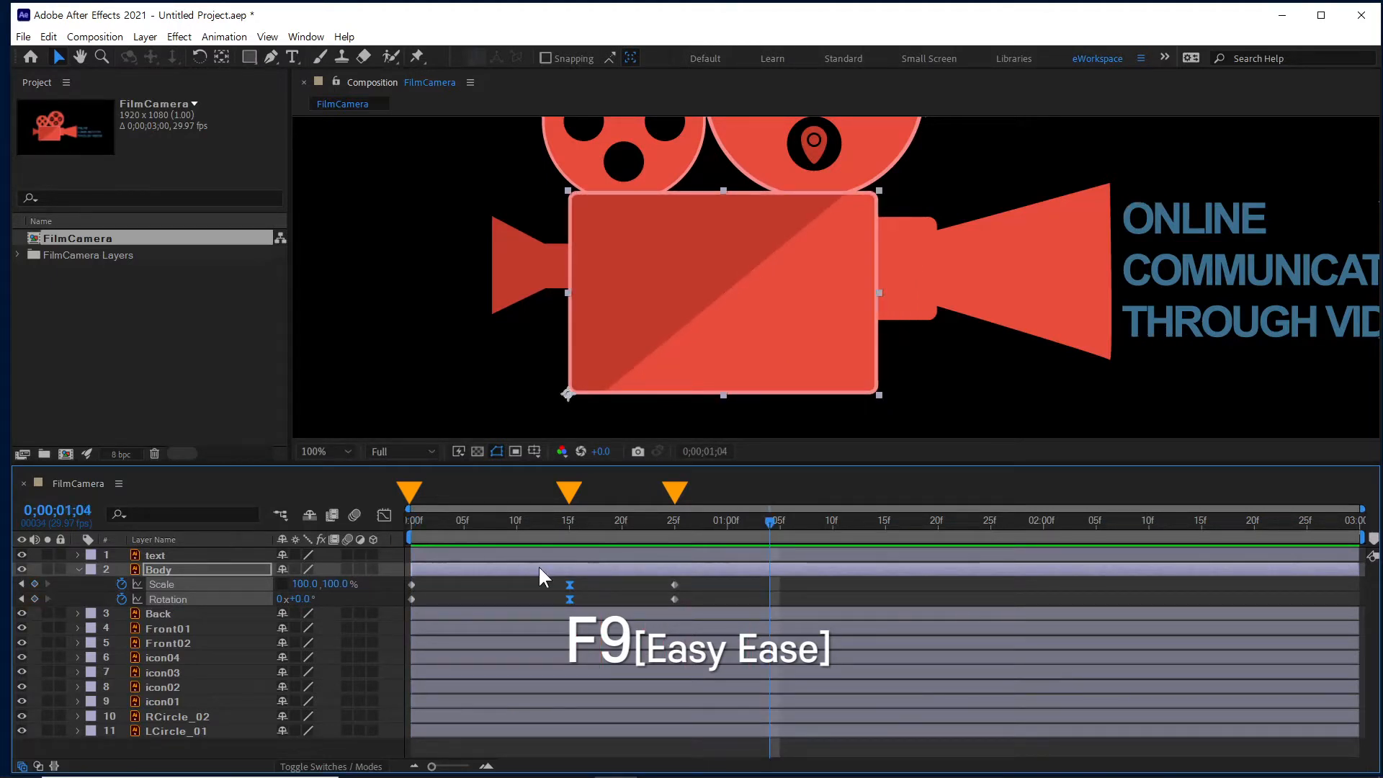
click(522, 584)
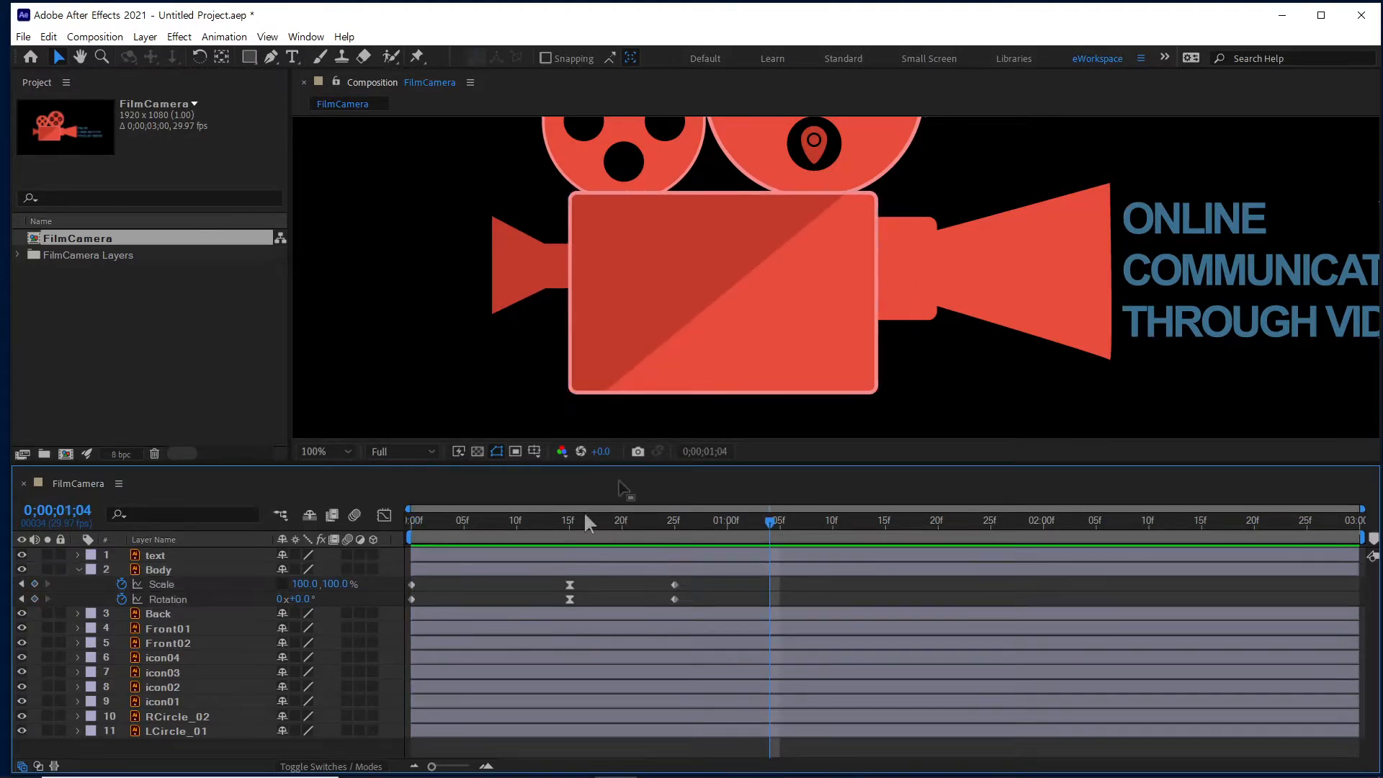
click(908, 261)
click(1021, 245)
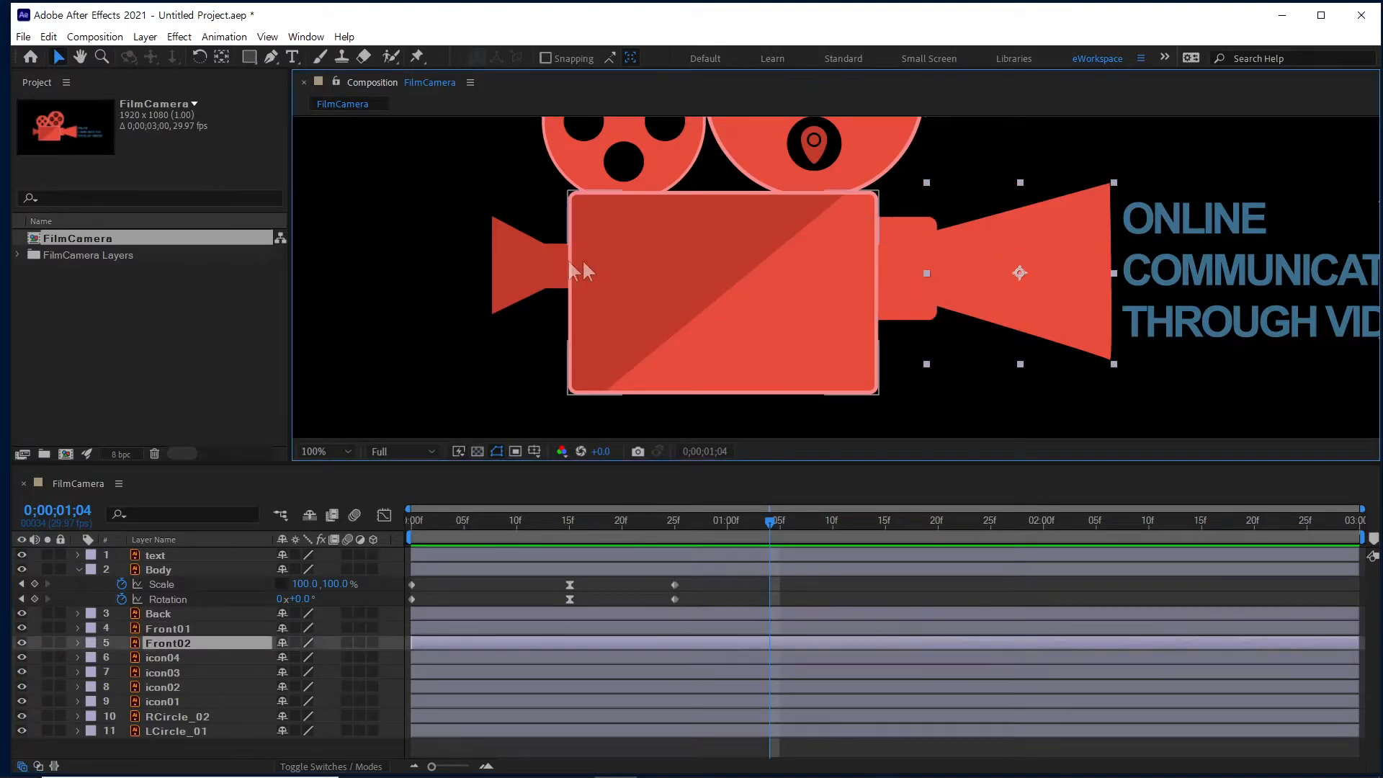
click(536, 270)
click(785, 600)
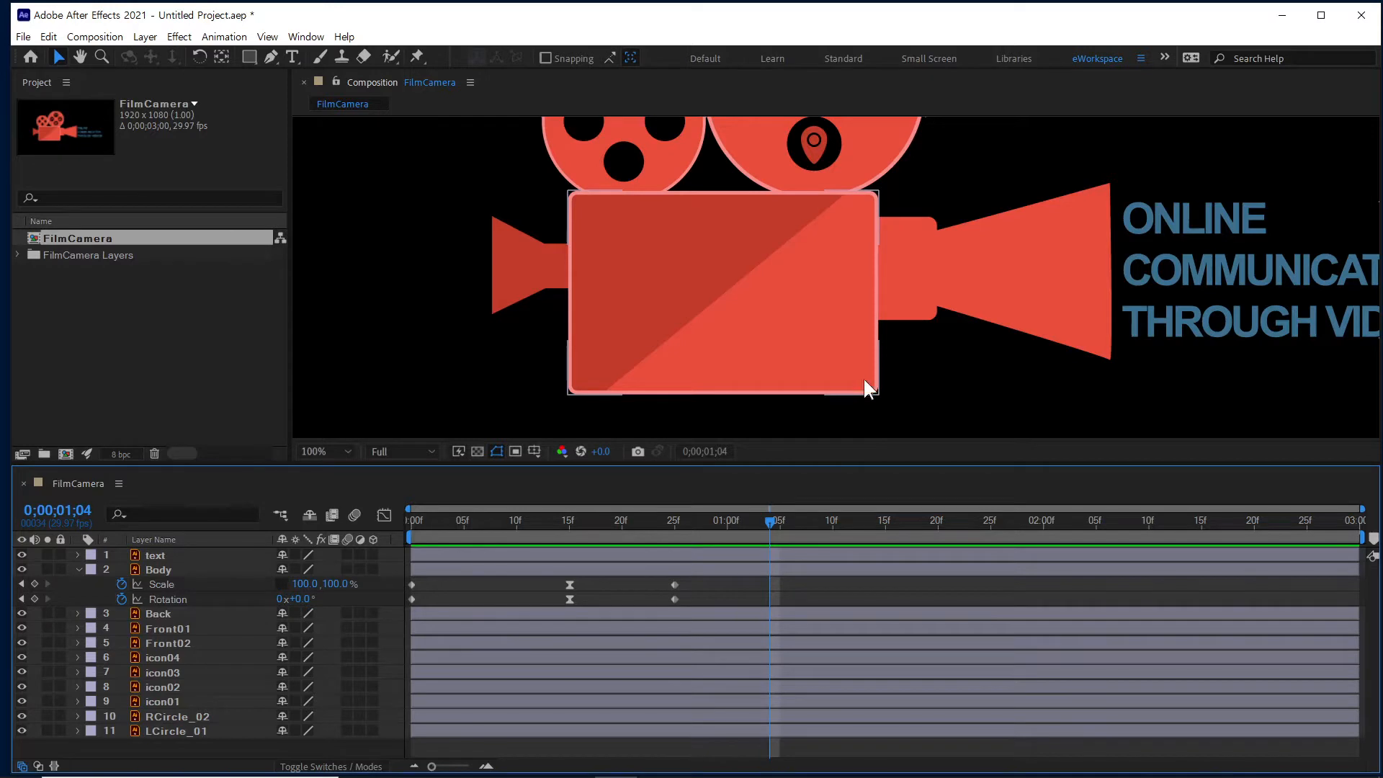
click(913, 315)
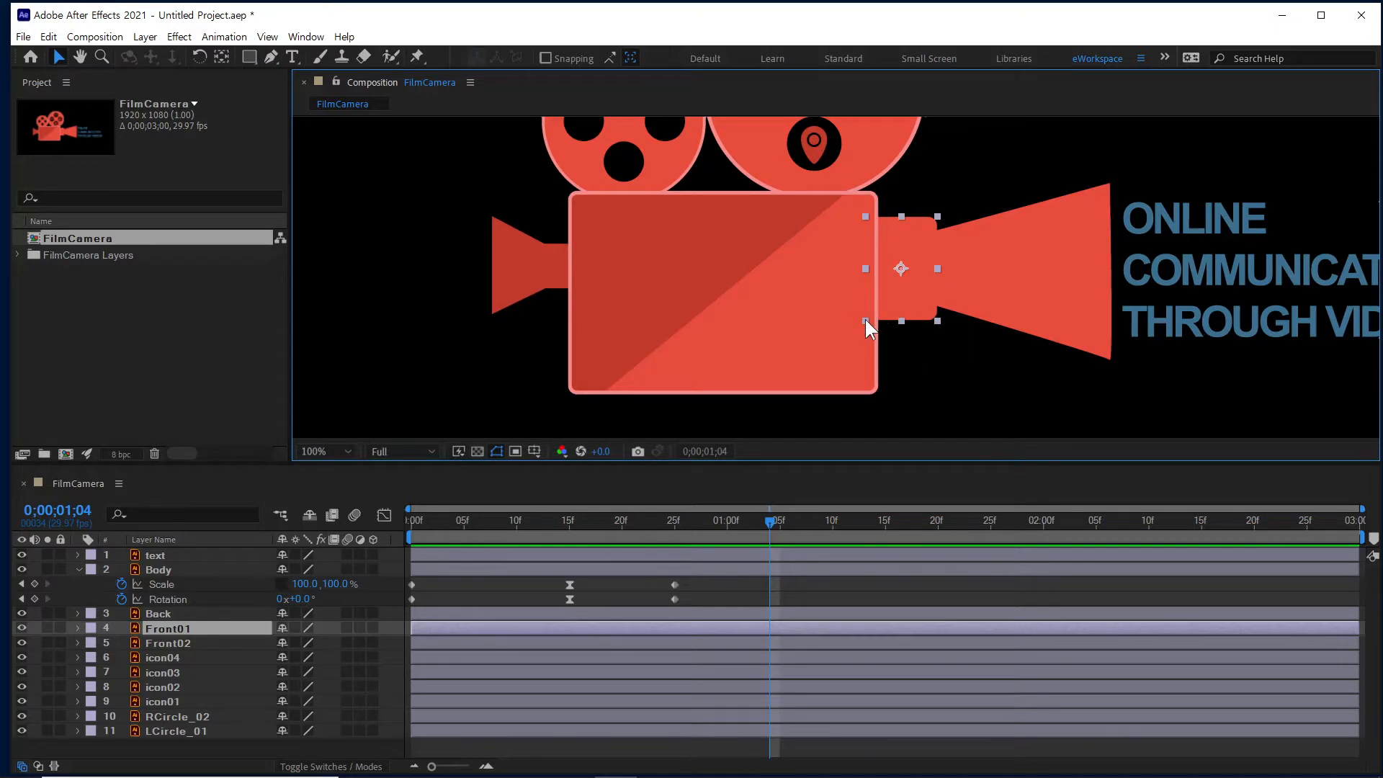
click(516, 266)
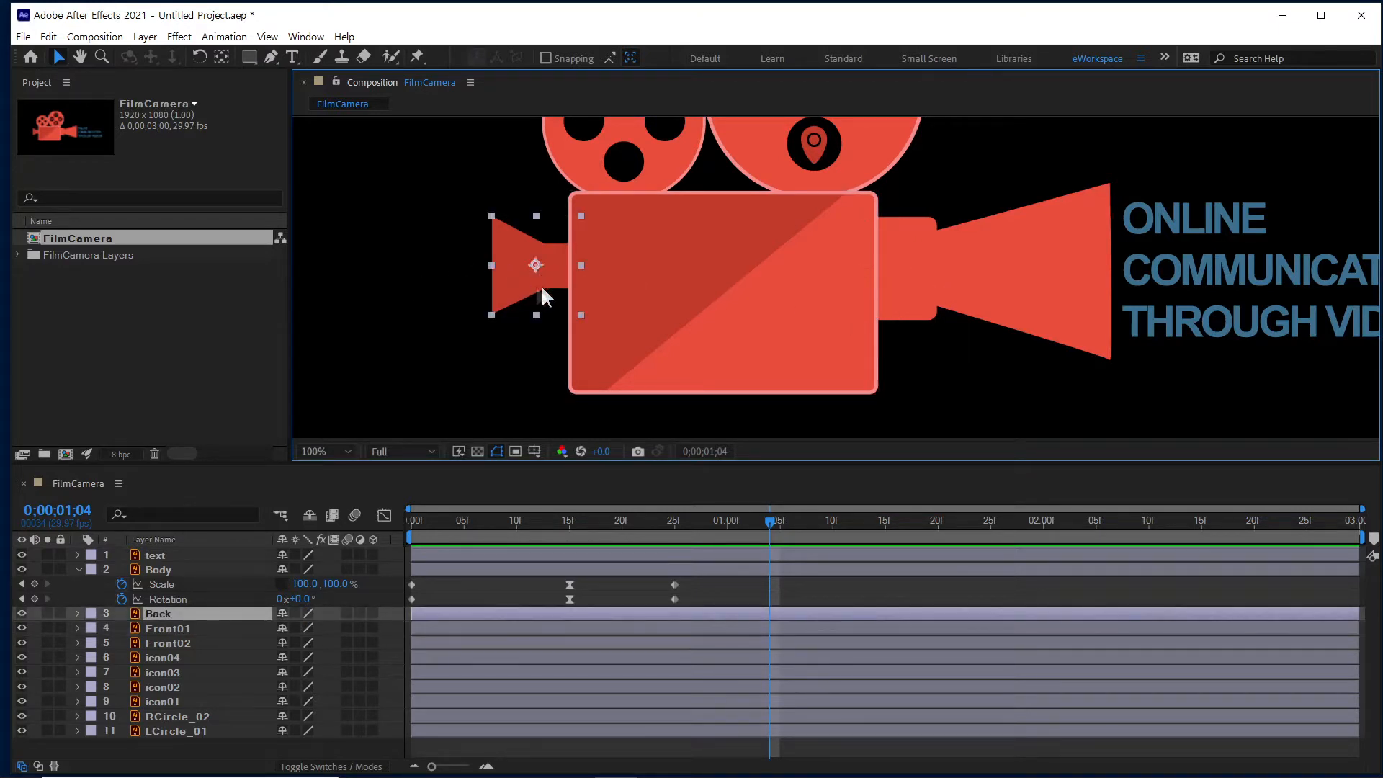
Hide the Body layer and move the Front01 layer's anchor point to its lower-left corner.
click(717, 298)
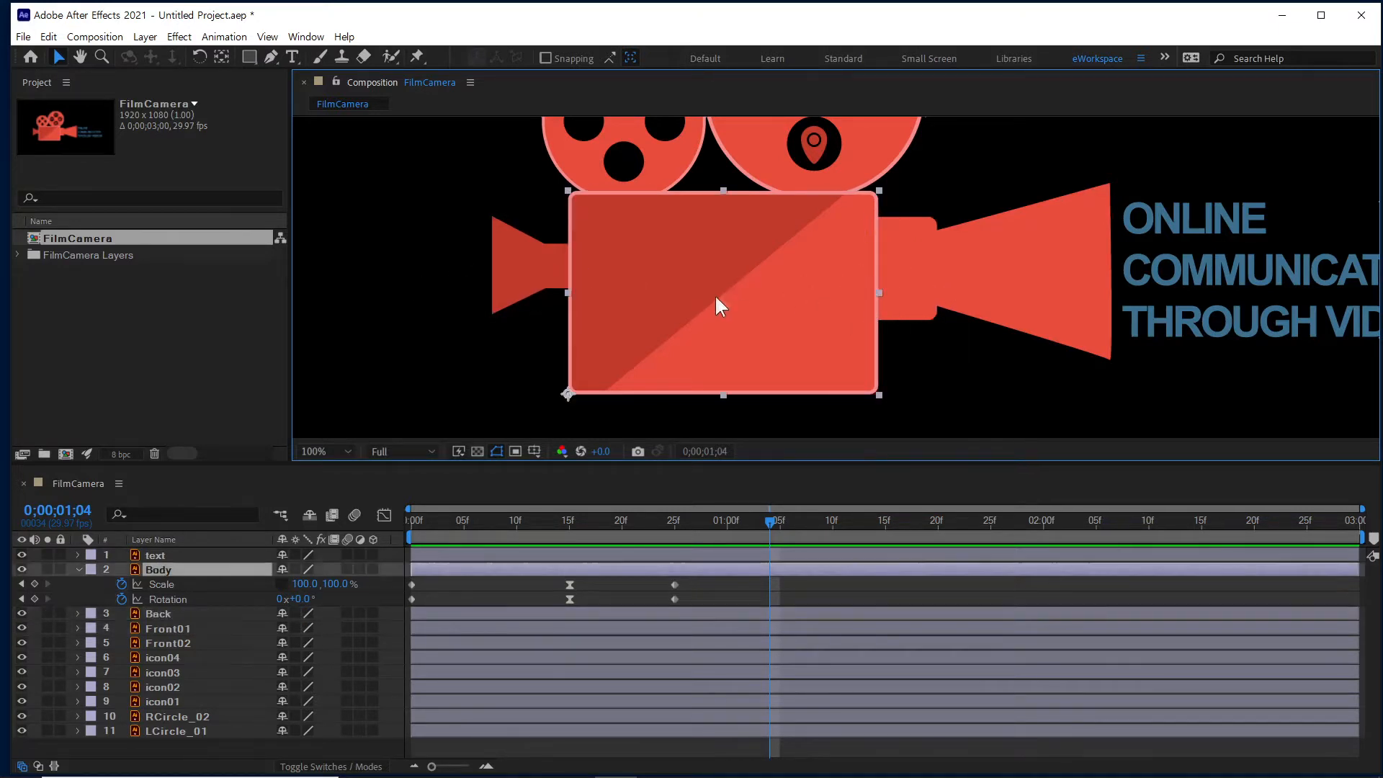
click(22, 569)
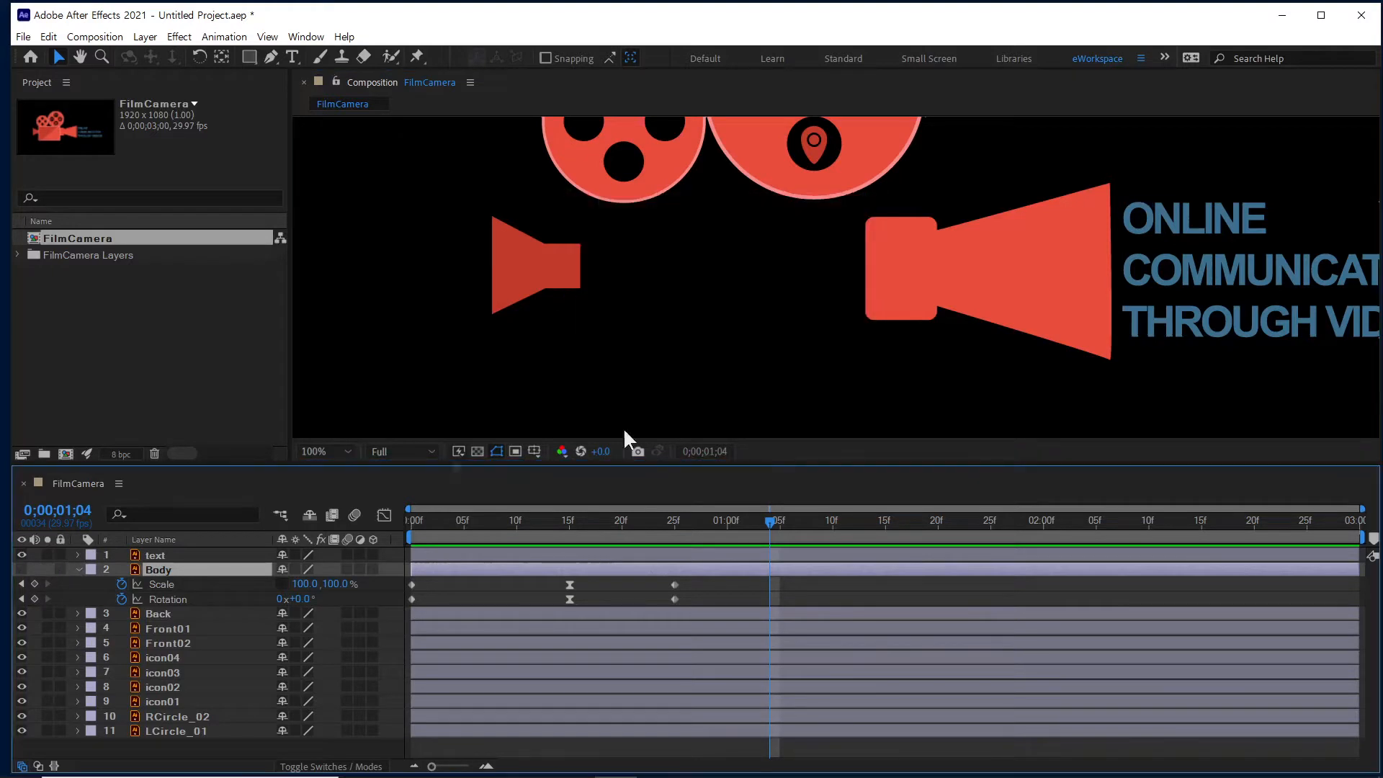
click(878, 317)
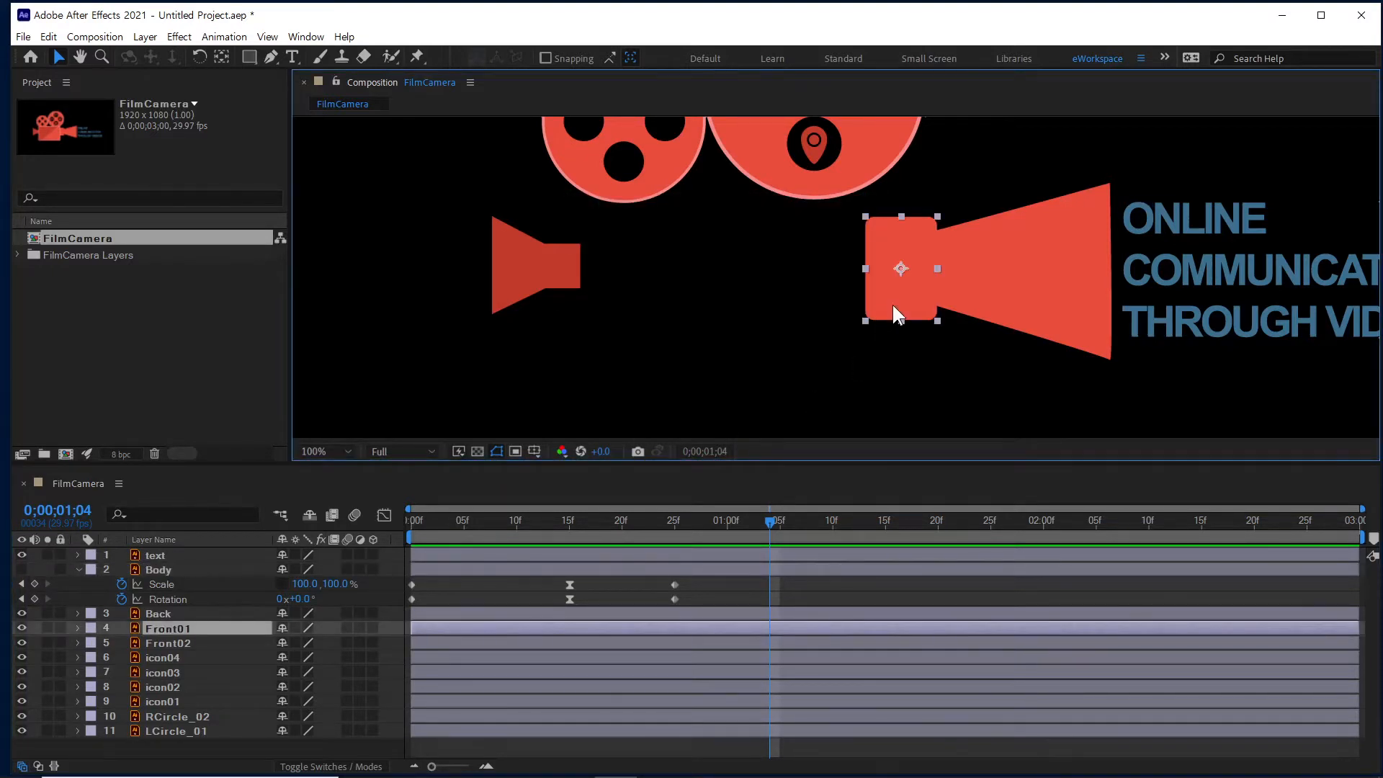
click(221, 57)
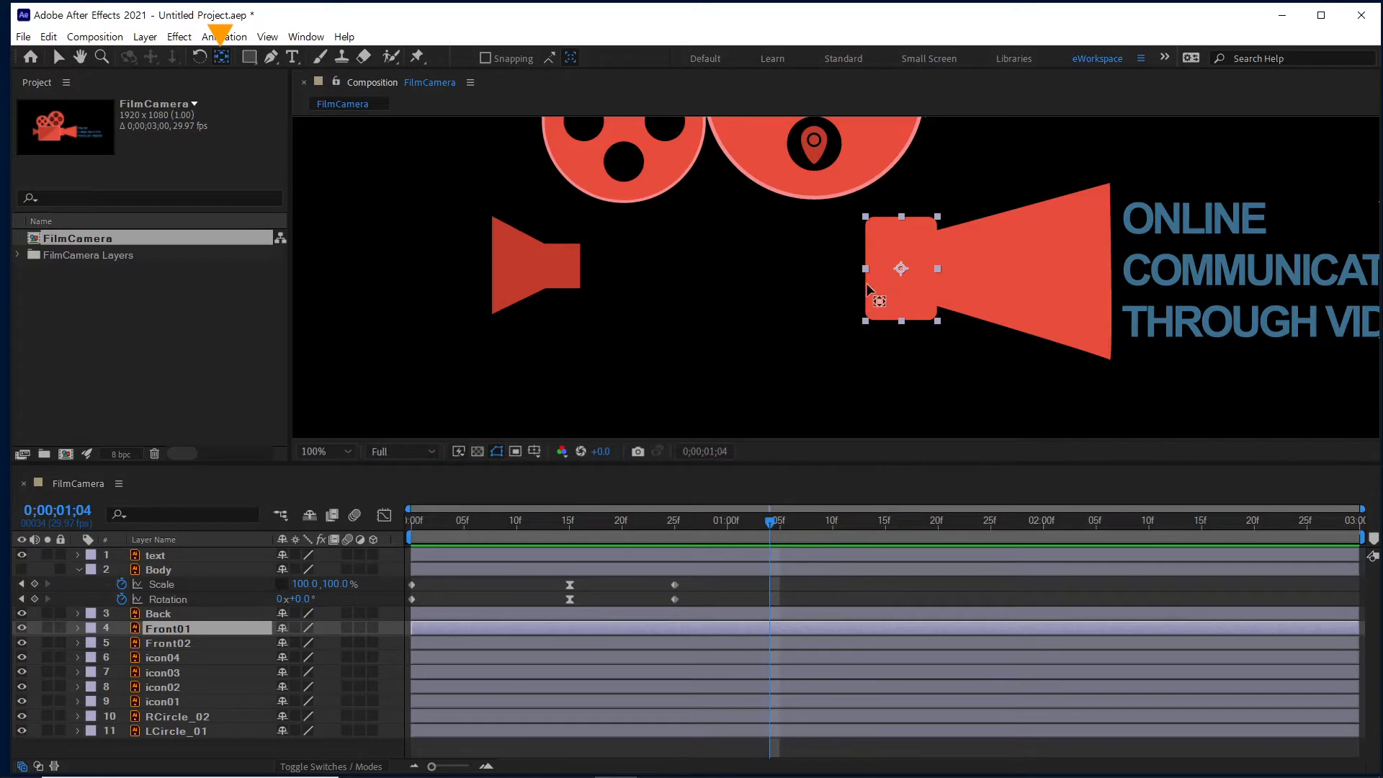
drag(901, 269, 866, 318)
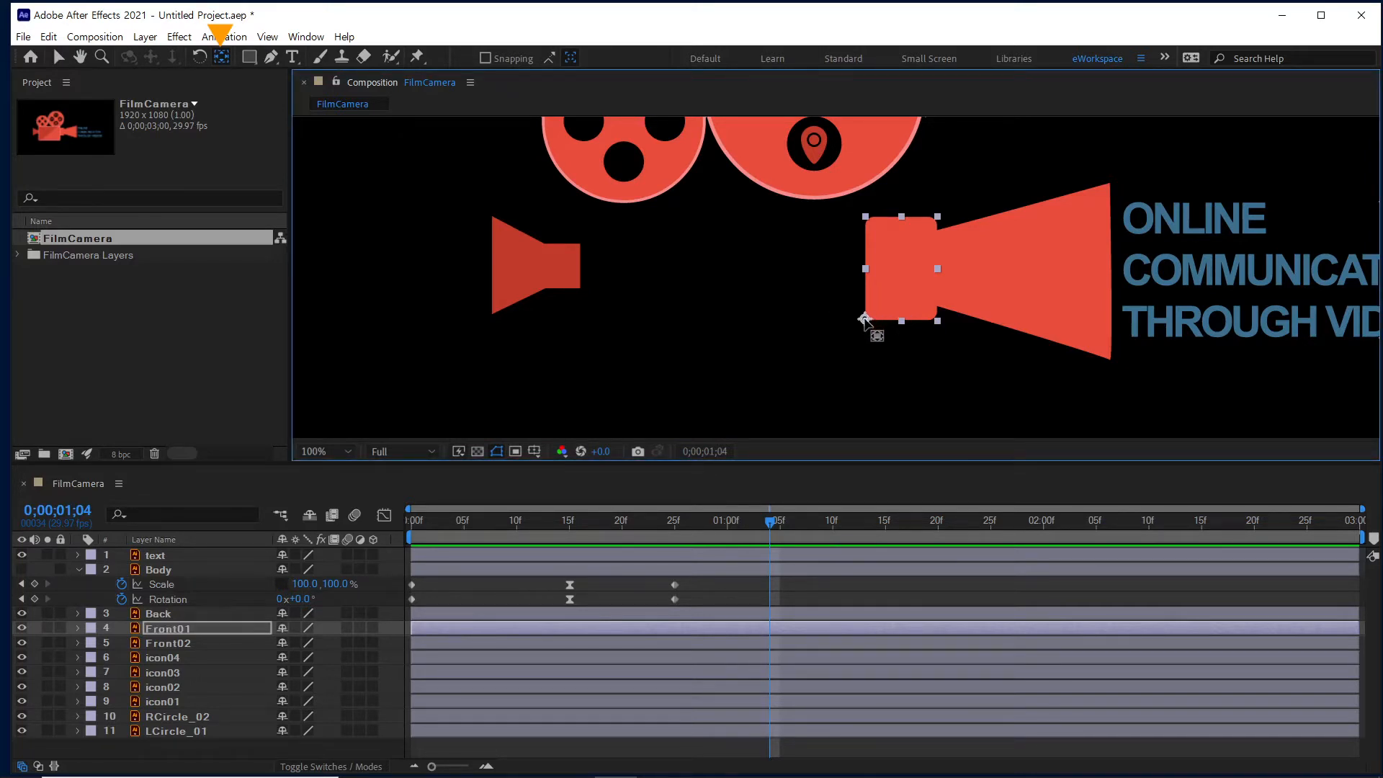
Hide the Front01 layer and move the Front02 layer's anchor point to the lower-left corner of its visible shape.
click(1011, 286)
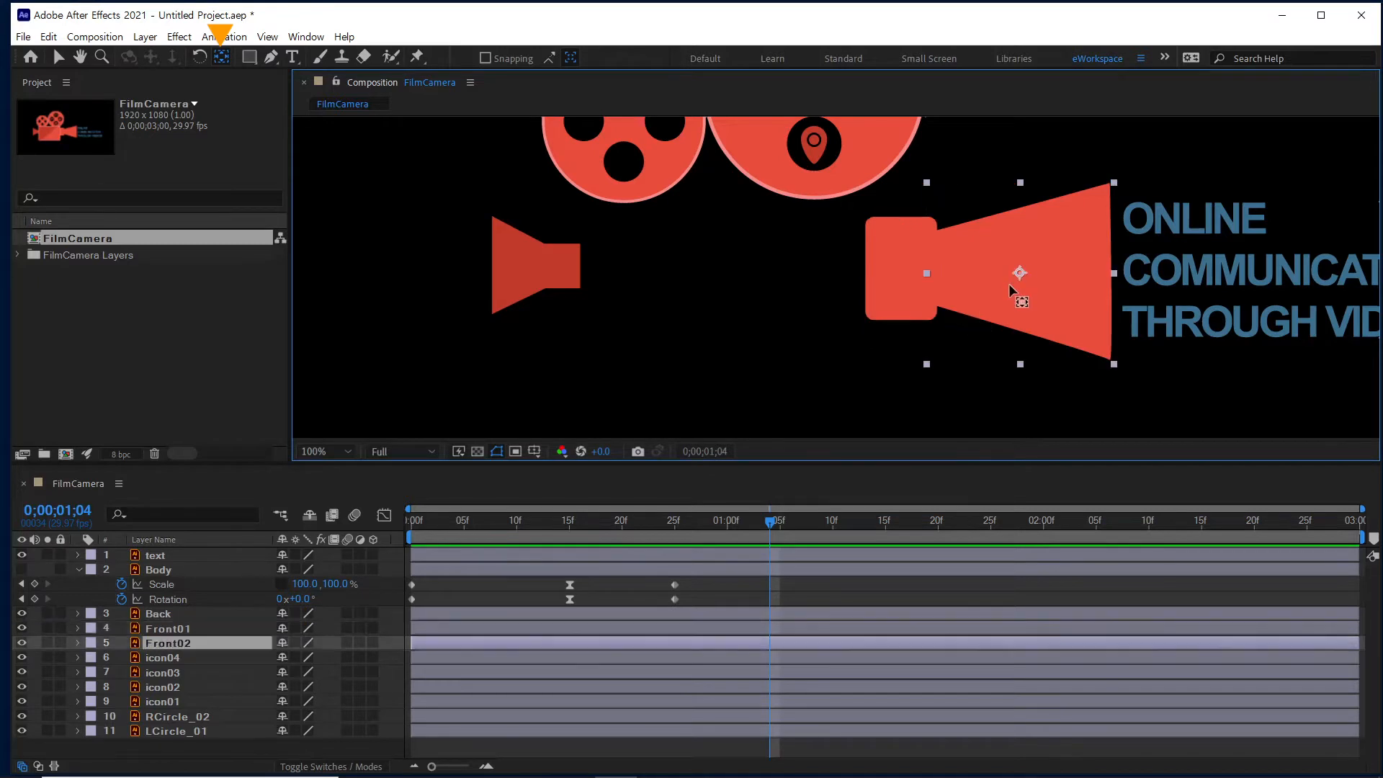
click(913, 283)
click(21, 628)
click(962, 306)
drag(1020, 275, 926, 302)
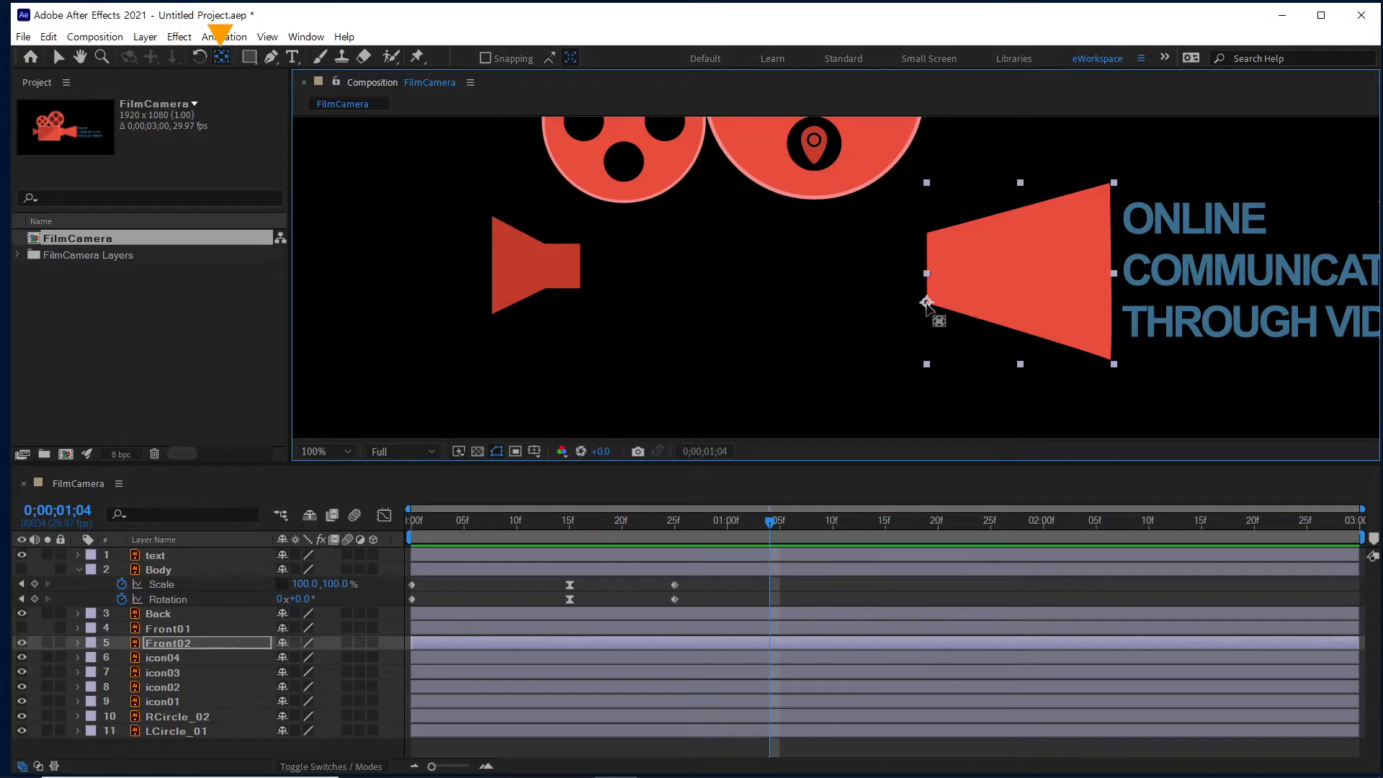
Move the Back layer's anchor point to the lower-right corner of its neck and make the Body and Front01 layers visible again.
click(520, 274)
drag(549, 275, 579, 288)
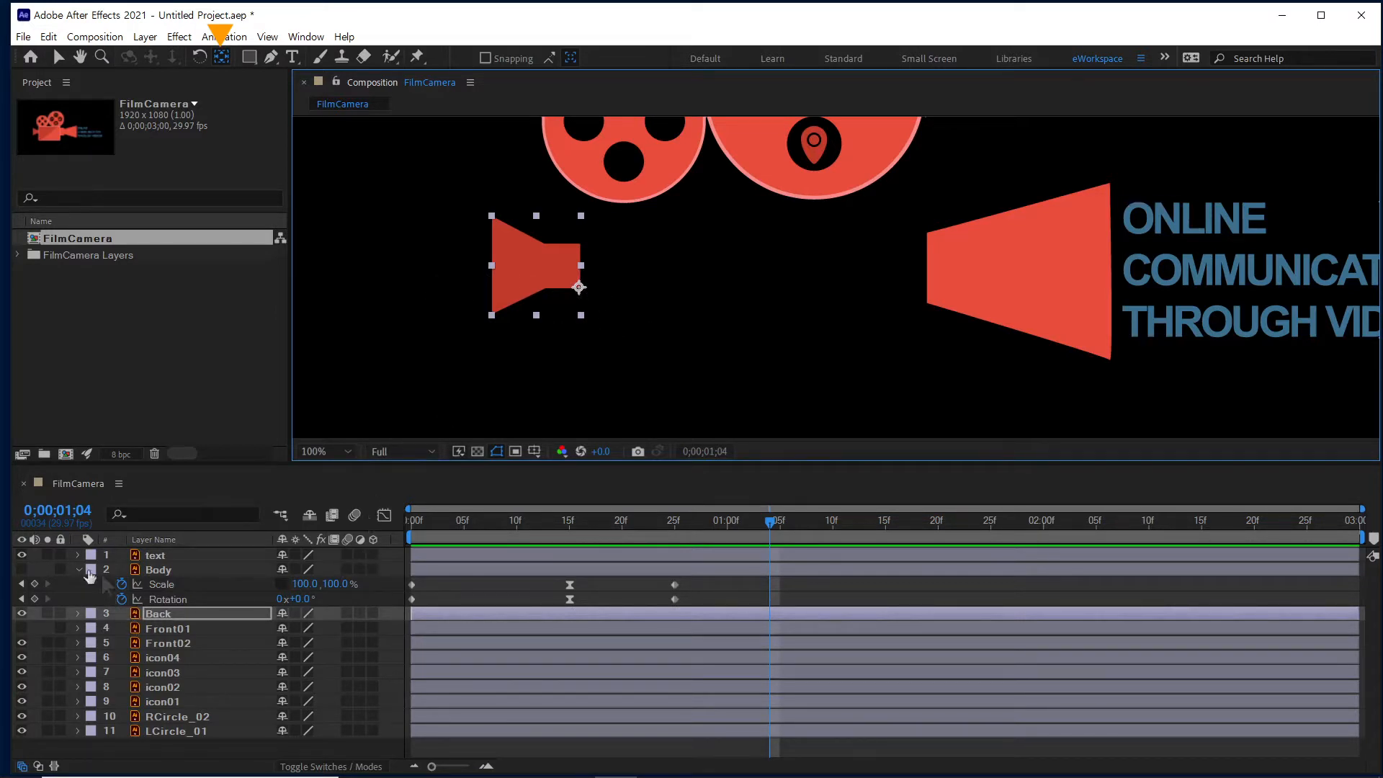
click(21, 569)
click(21, 628)
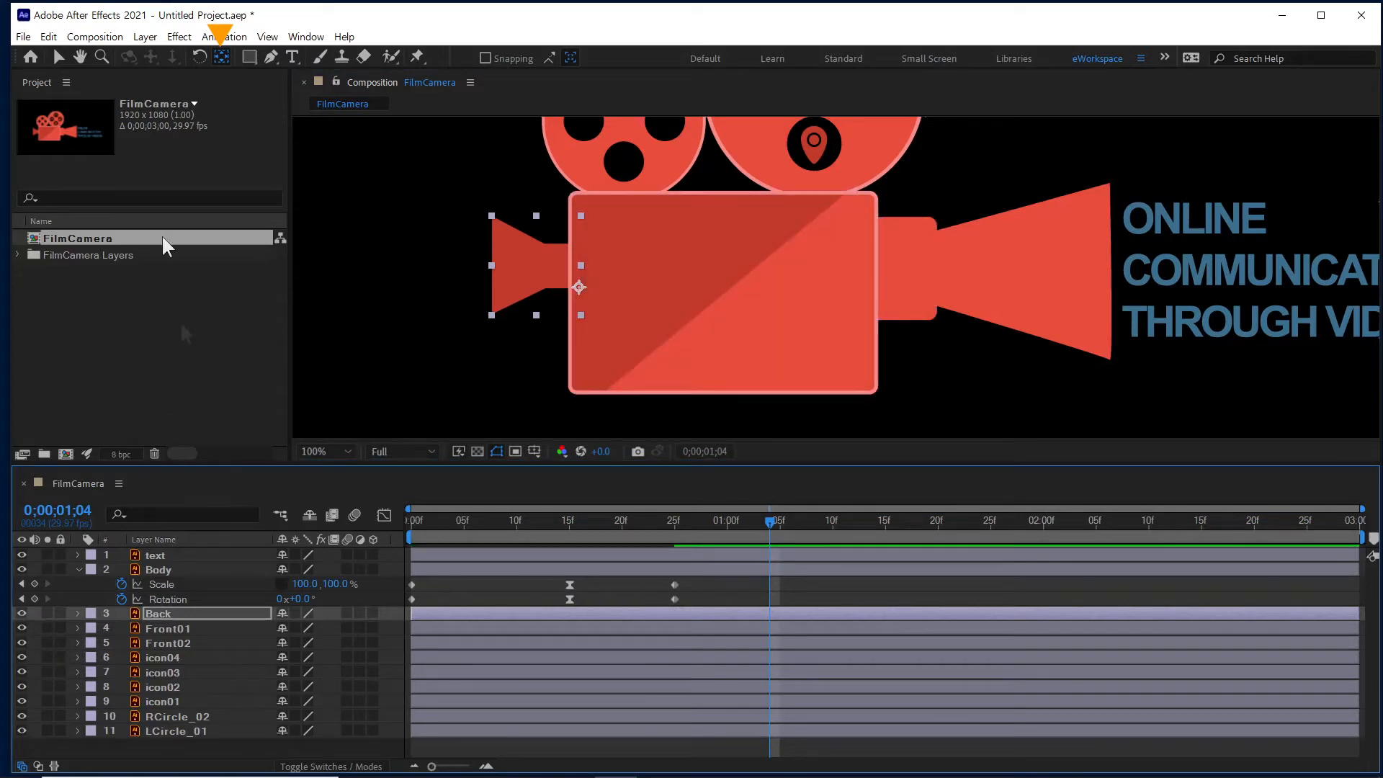
click(54, 57)
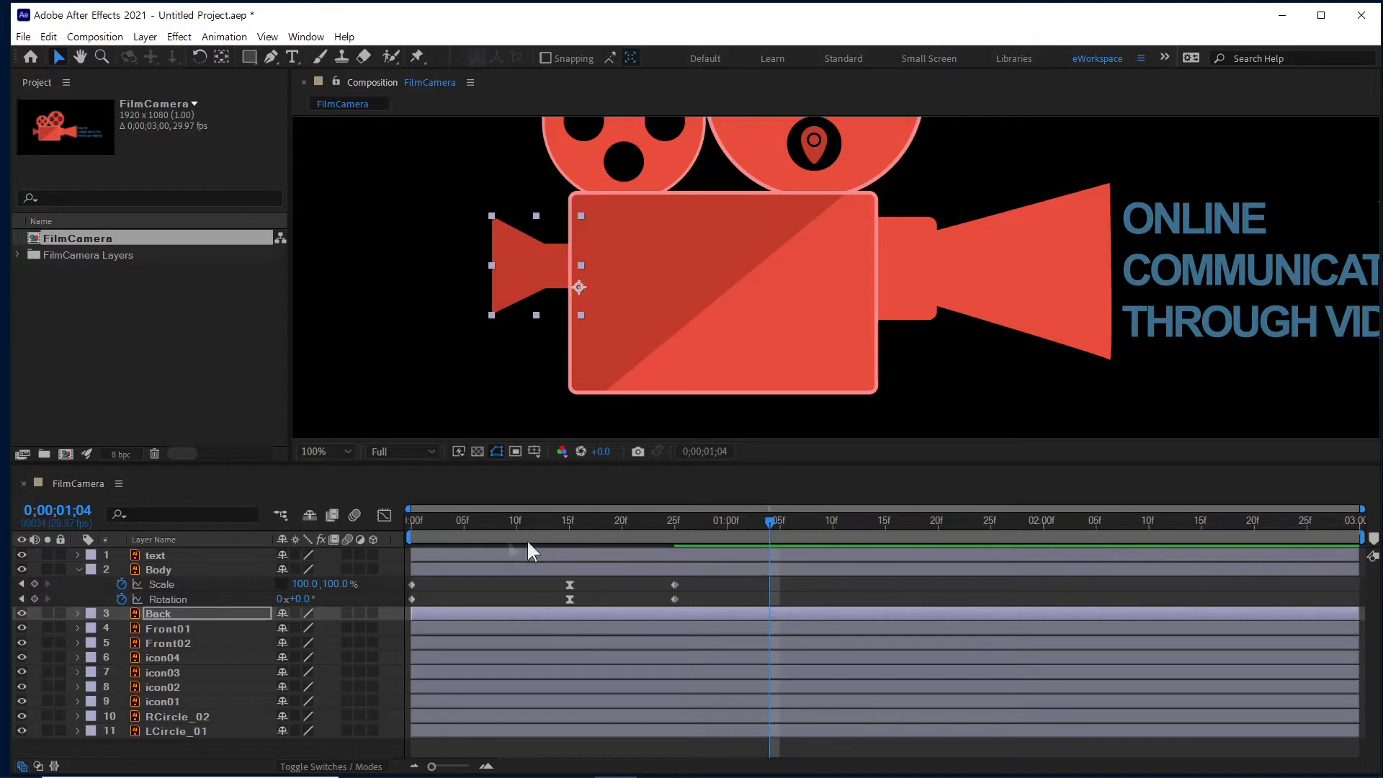
Copy all of the Body layer's Scale and Rotation keyframes.
click(167, 570)
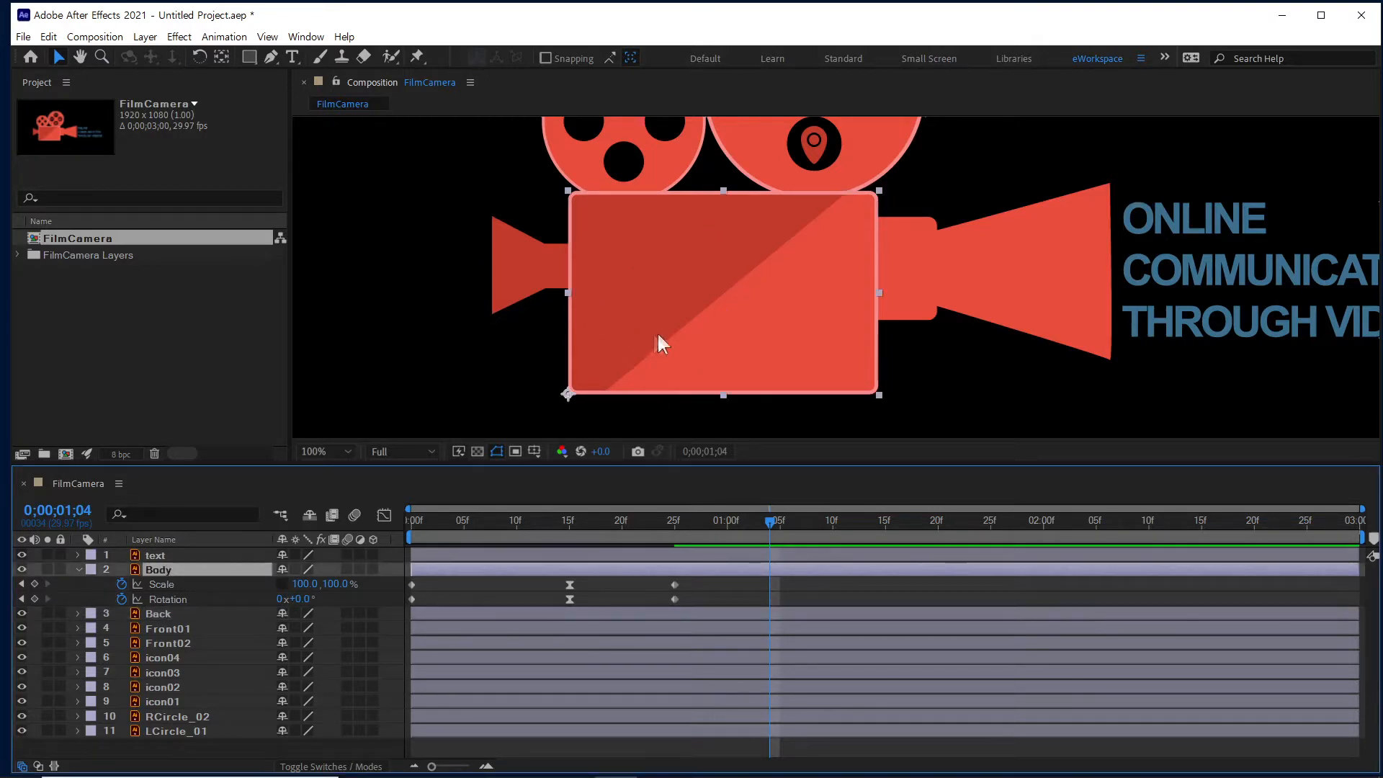
drag(435, 519, 529, 520)
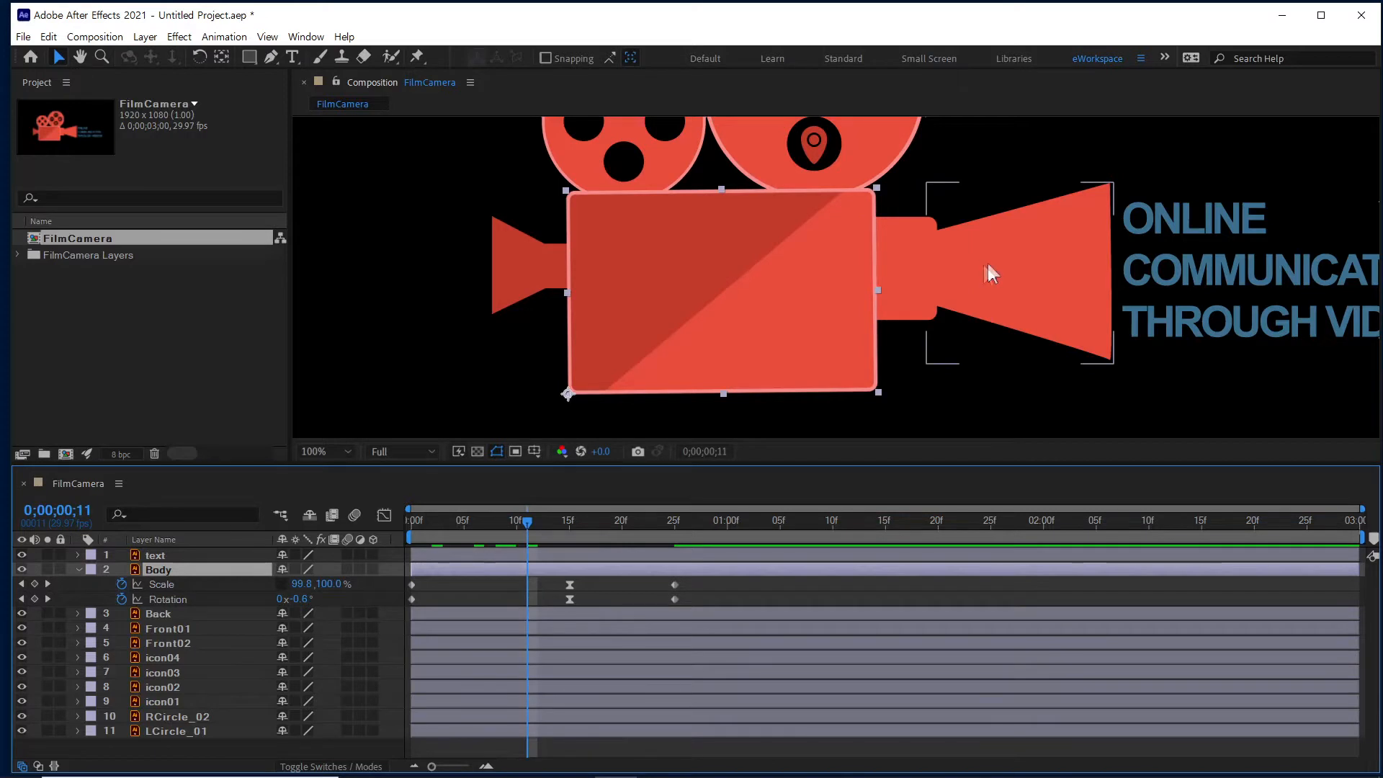
click(899, 281)
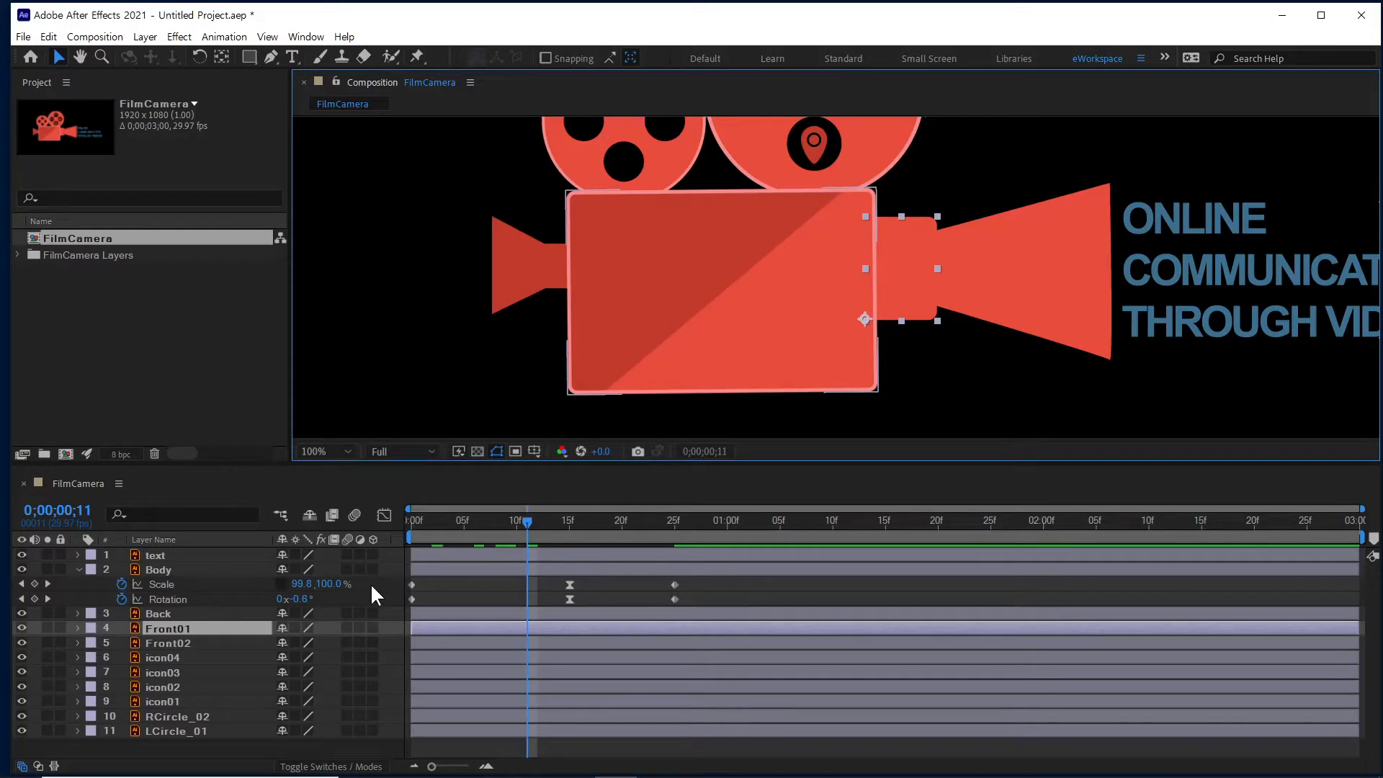
key(F9)
drag(702, 585, 401, 608)
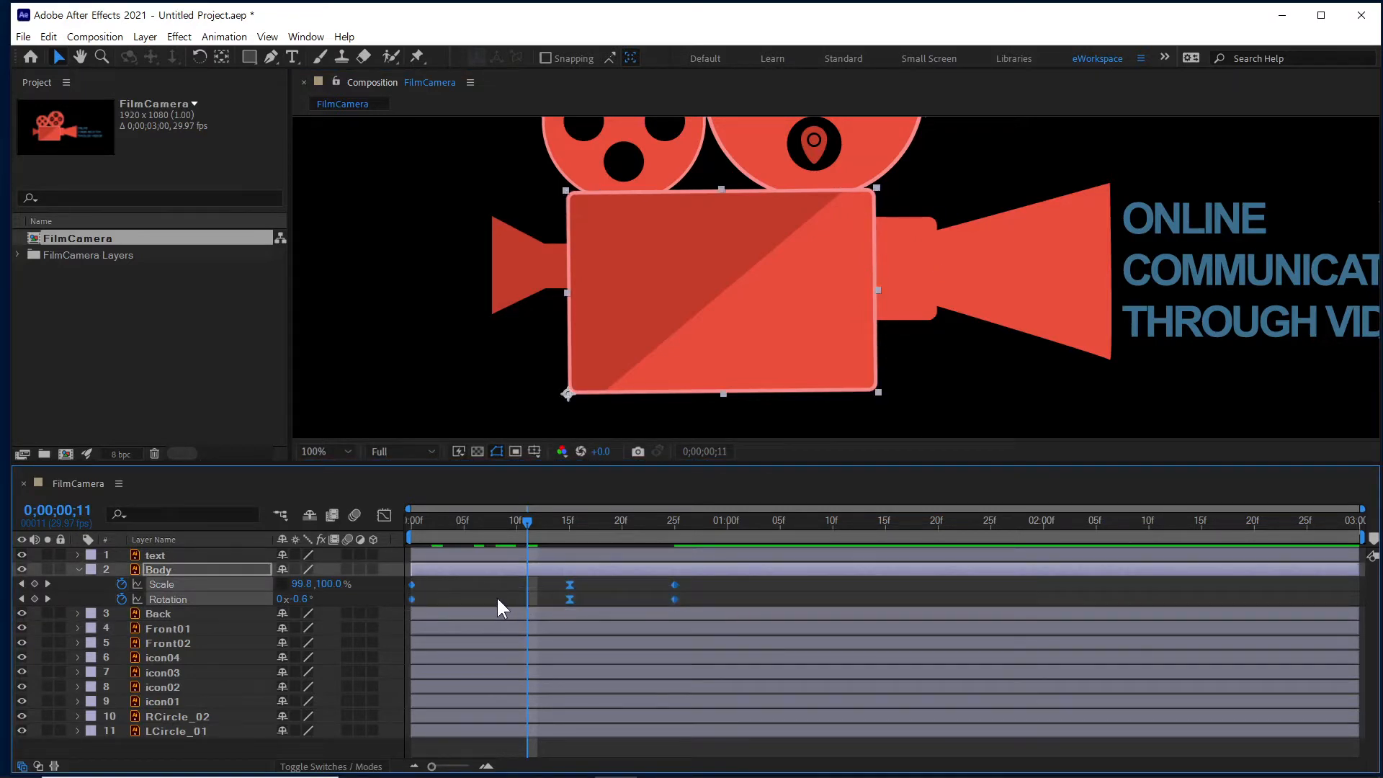
key(ctrl+c)
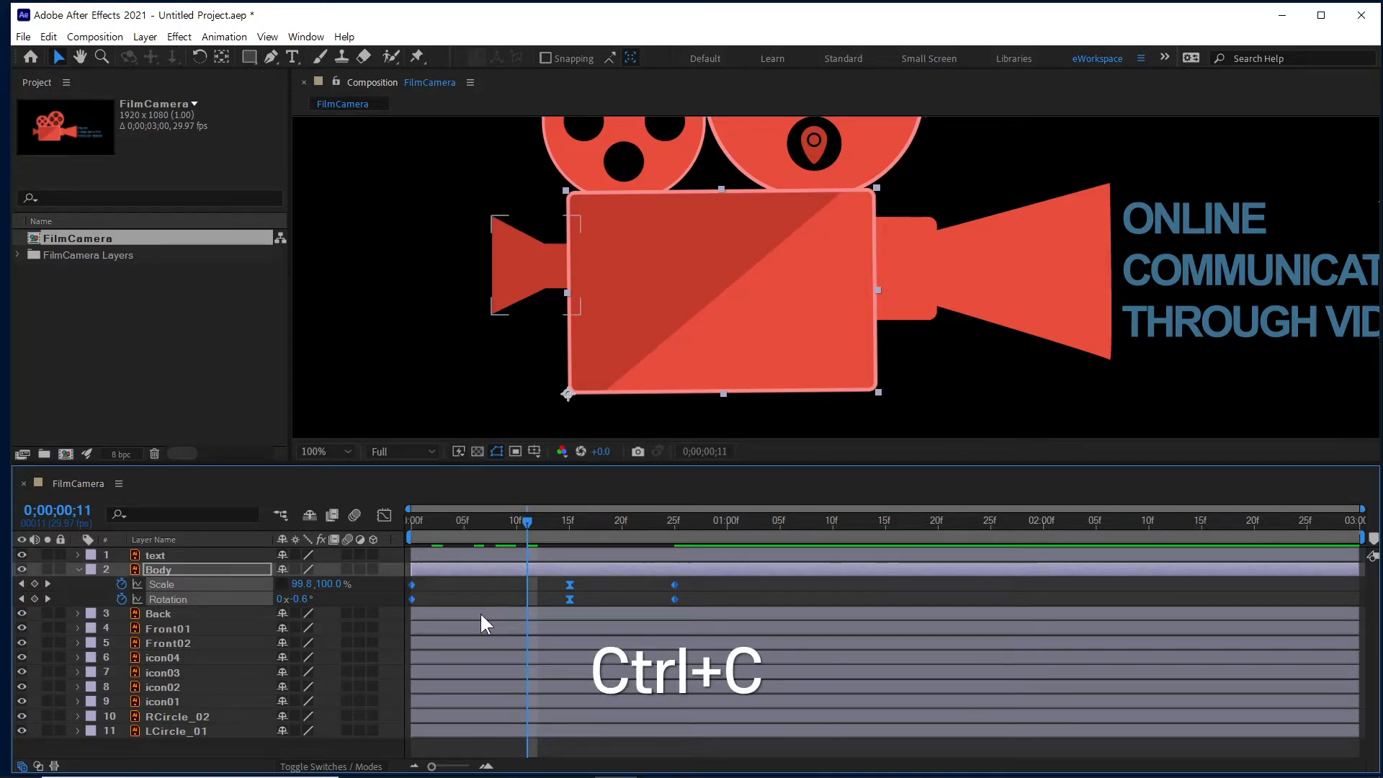
Paste the copied Scale and Rotation keyframes onto the Front01 layer at 0;00;00;00 and reveal its keyframes.
click(887, 304)
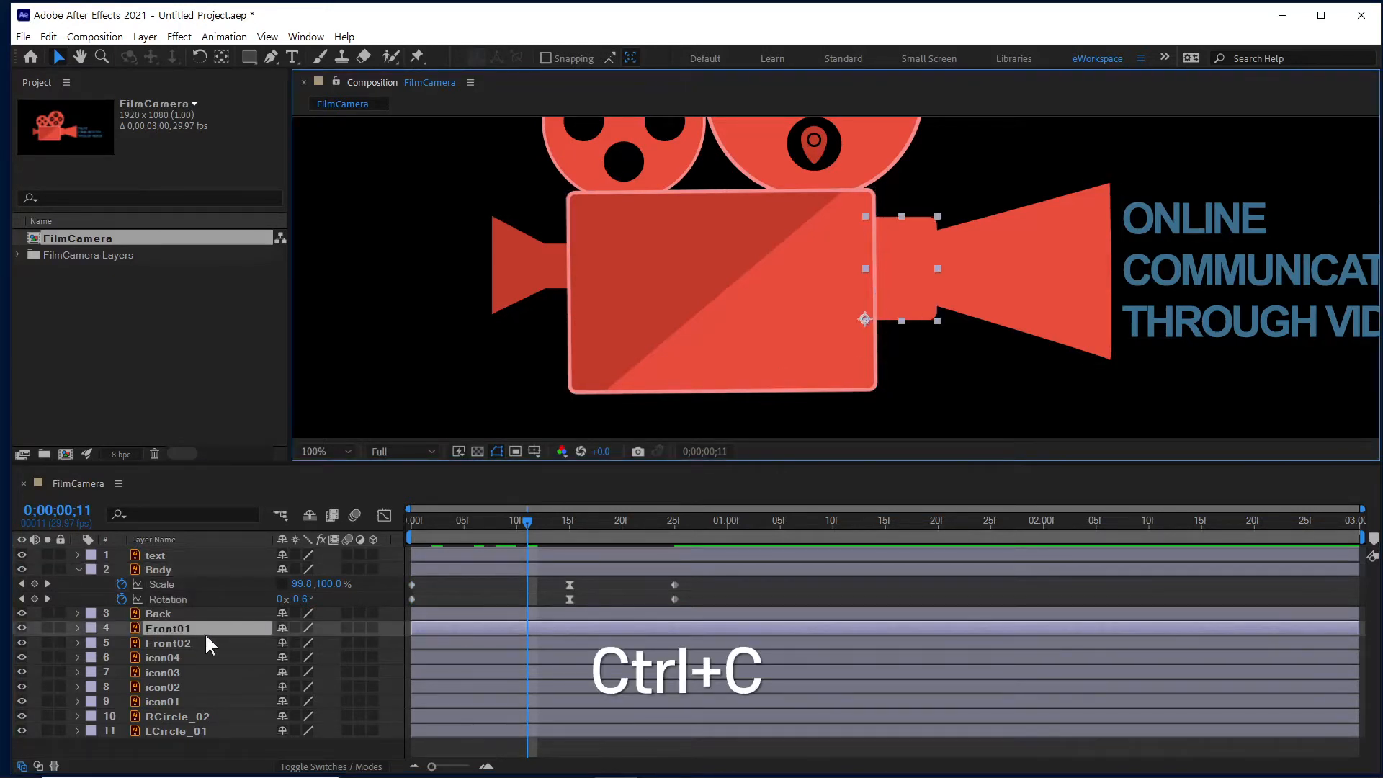
mouse_move(413, 525)
mouse_down()
mouse_move(452, 526)
mouse_move(399, 530)
mouse_up()
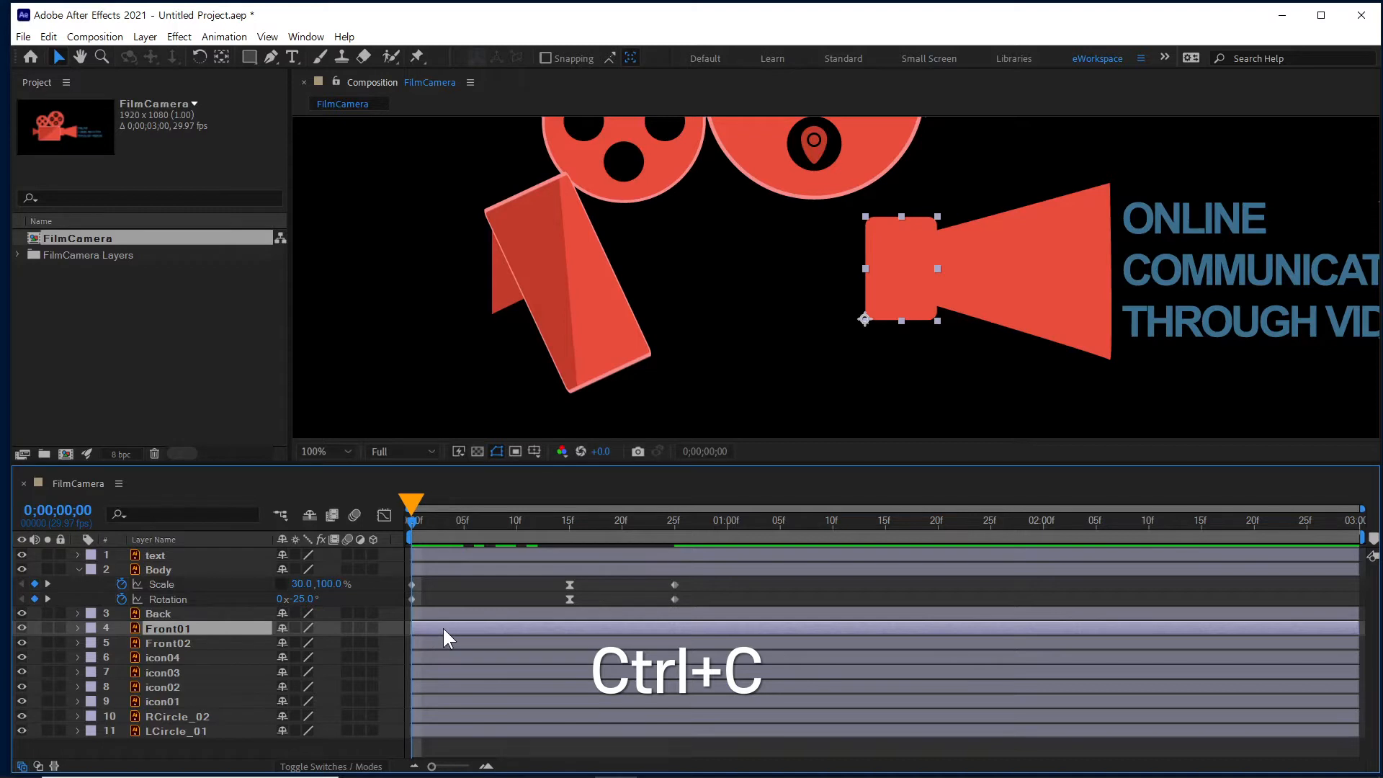
key(ctrl+v)
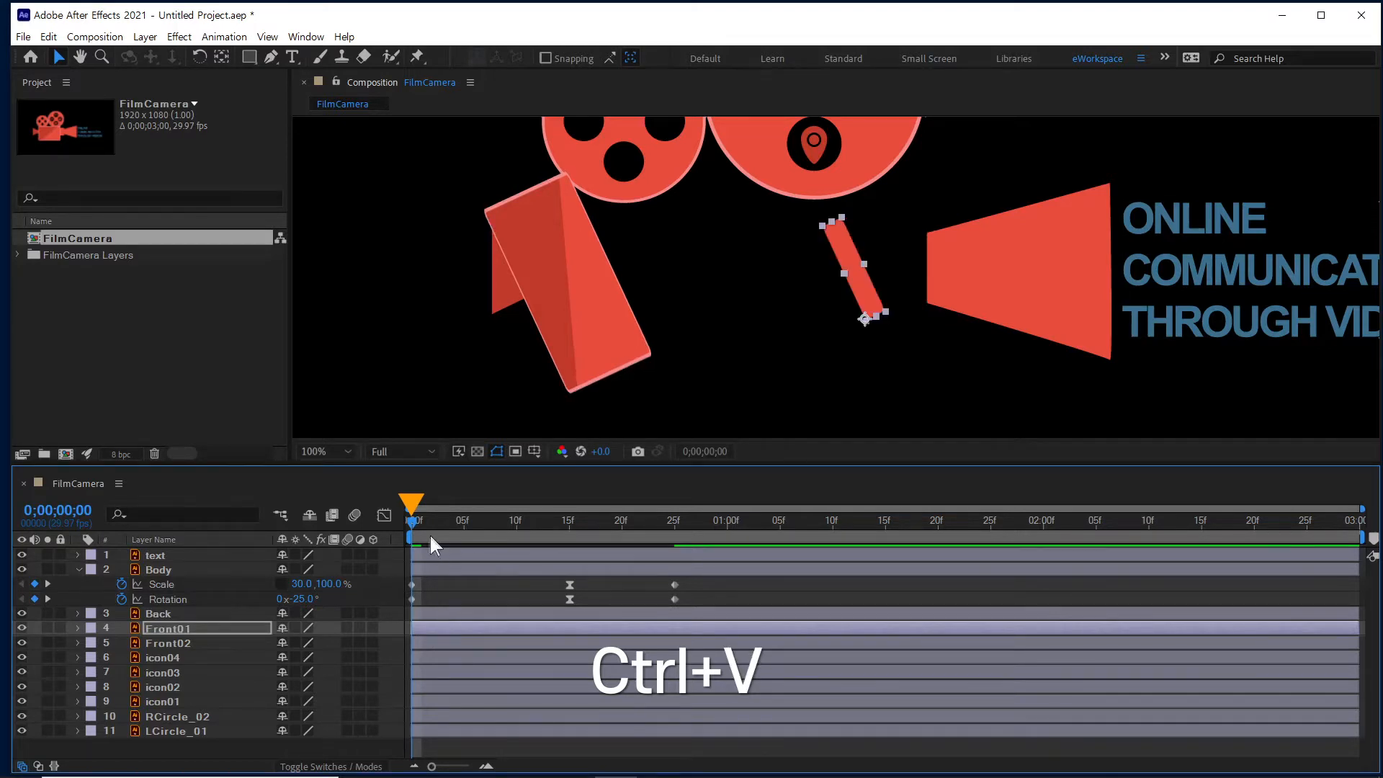
key(u)
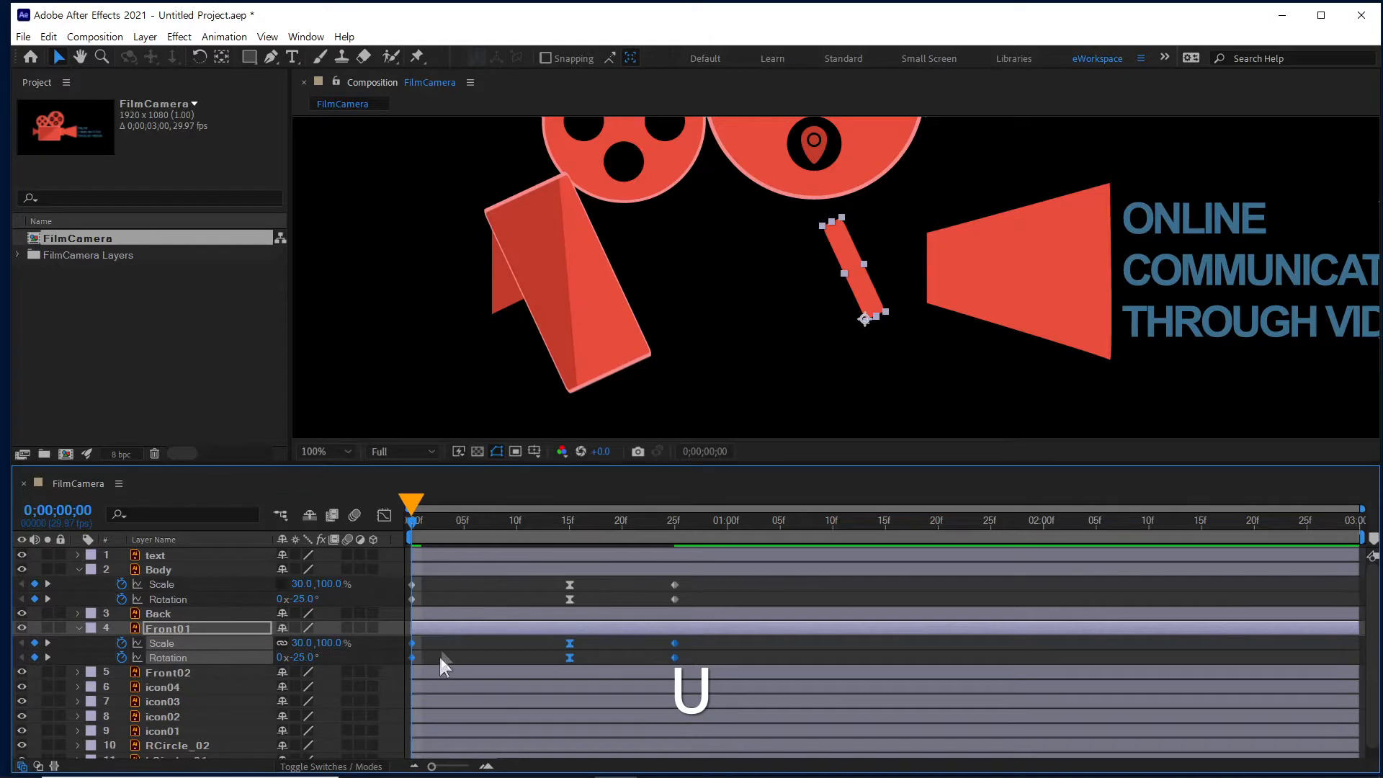
drag(420, 522, 386, 585)
Paste the same keyframes onto the Front02 layer at 0;00;00;00 and preview the motion.
click(975, 312)
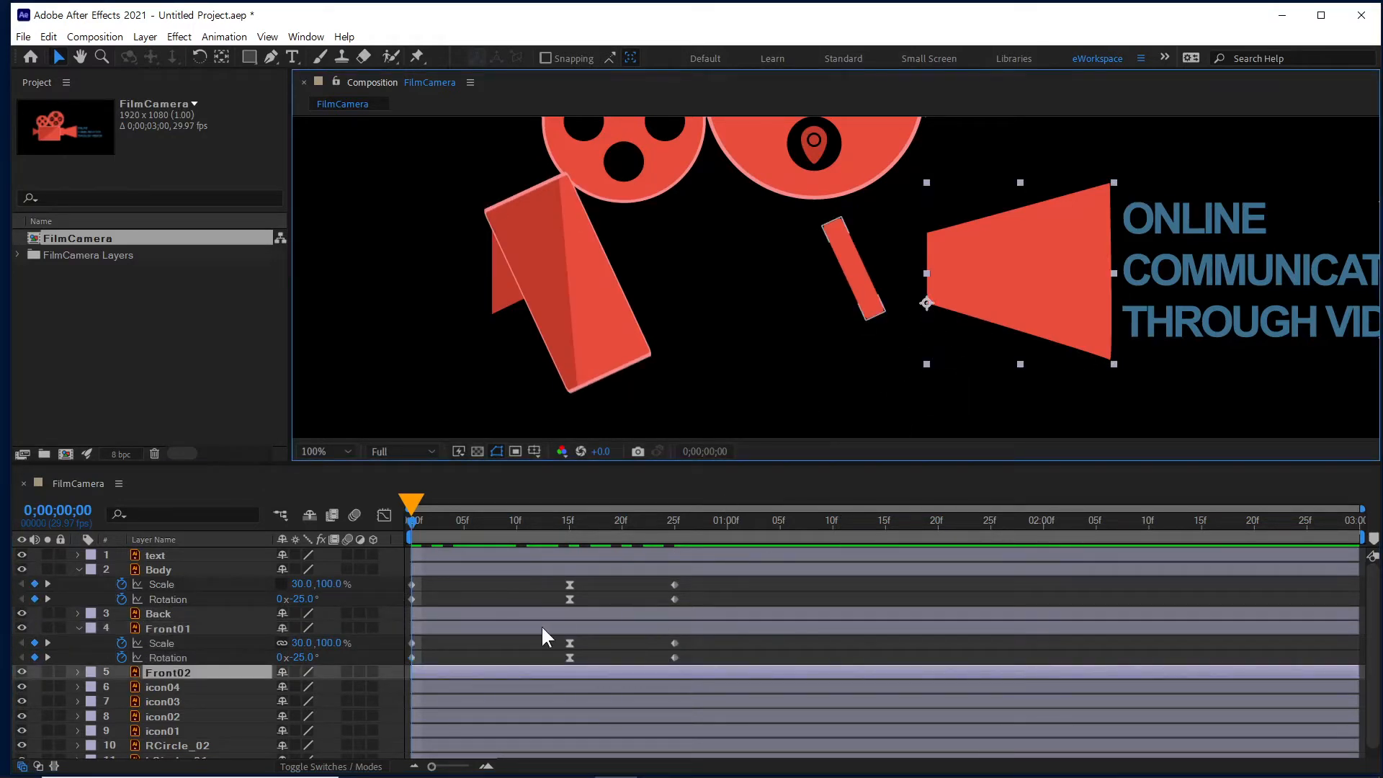
click(416, 672)
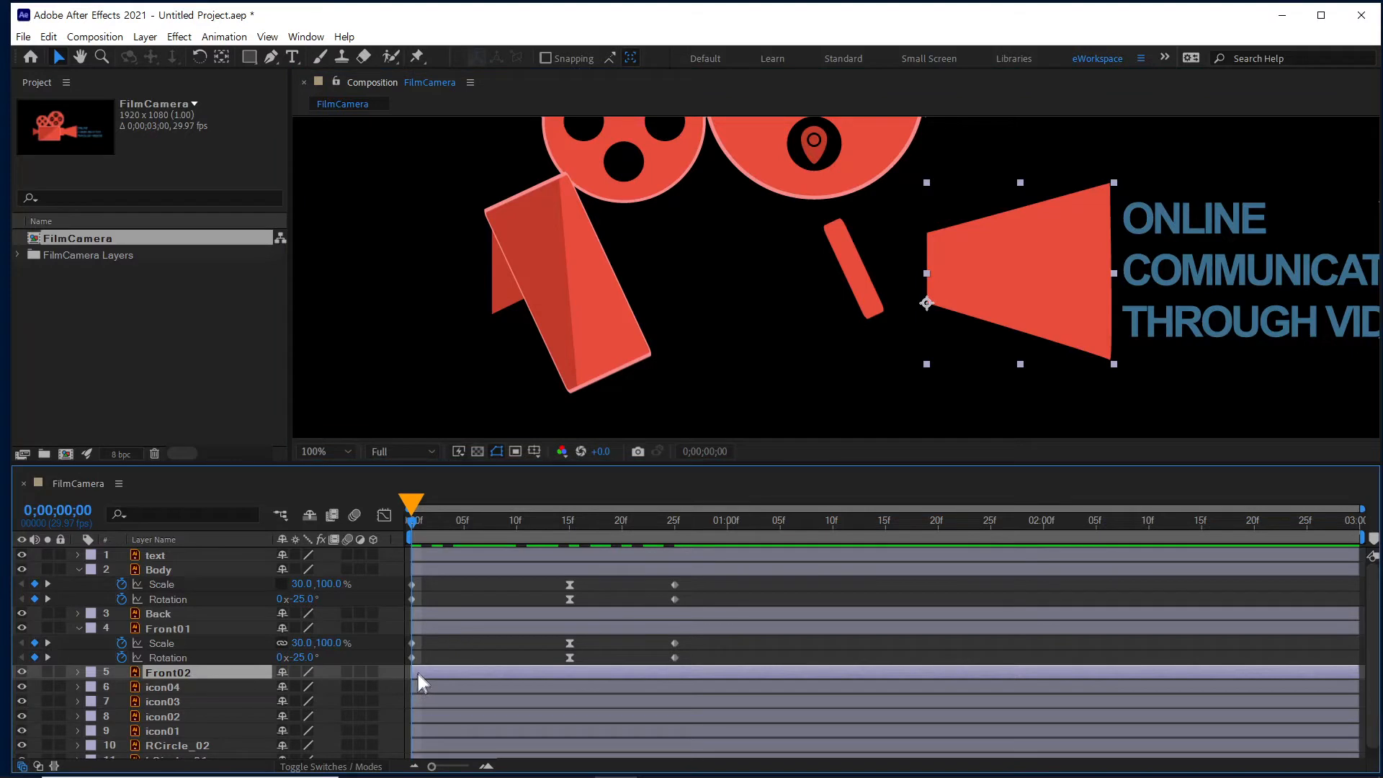
key(ctrl+v)
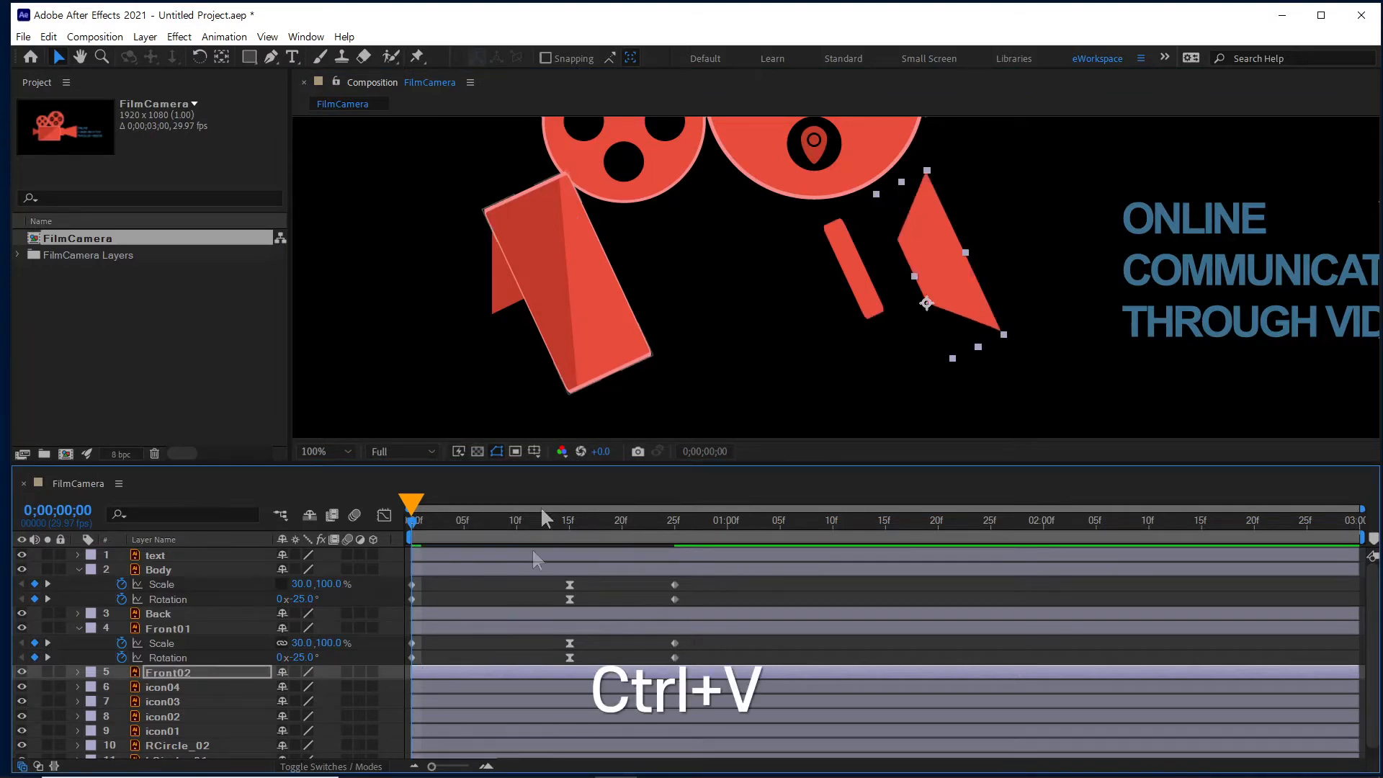
key(space)
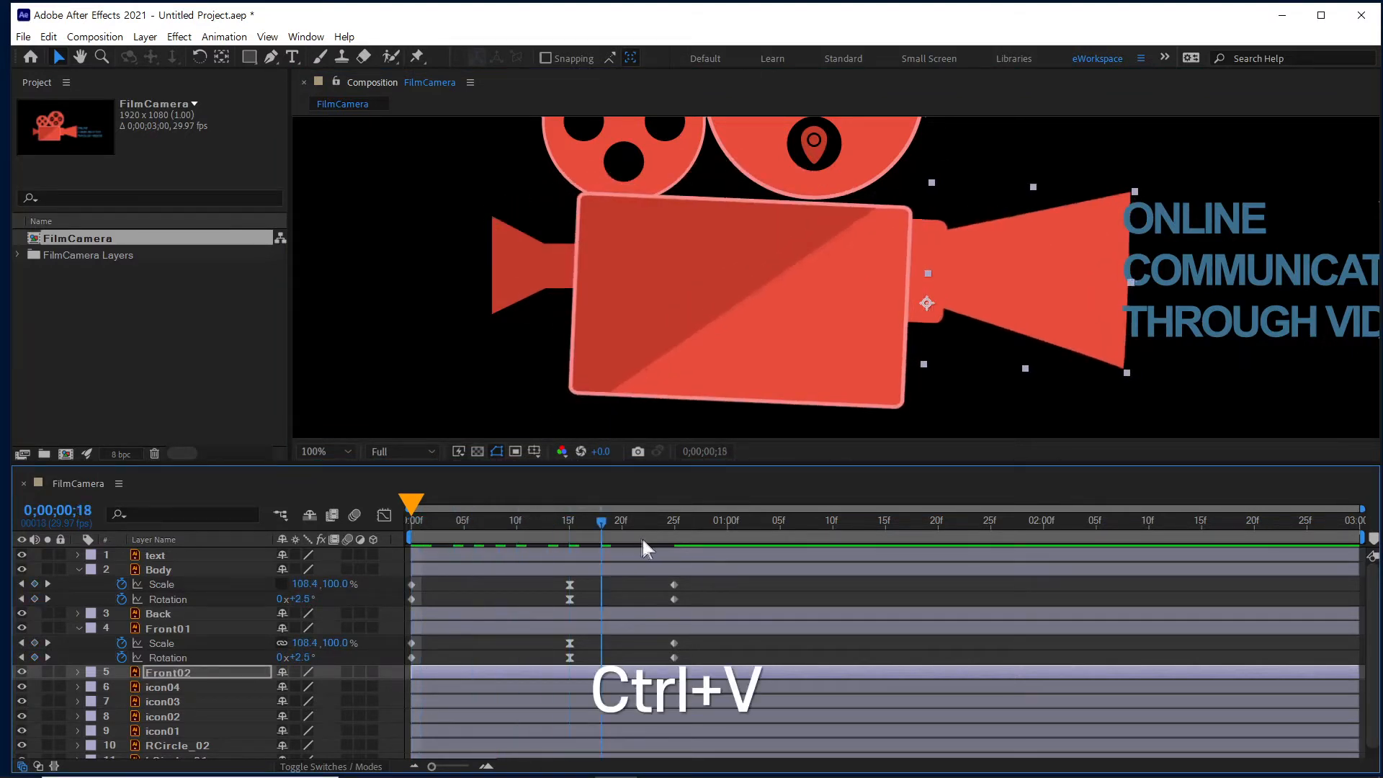
drag(486, 534, 681, 622)
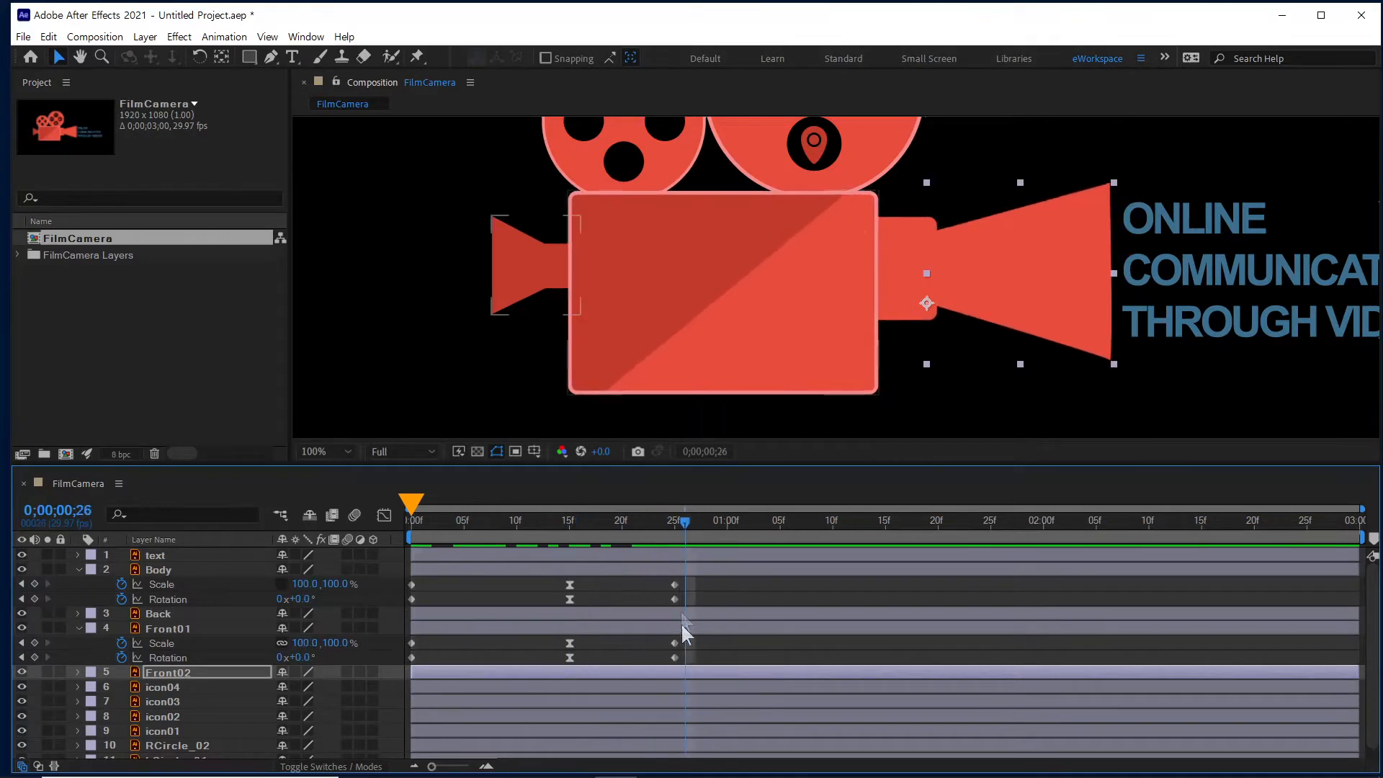
click(611, 586)
Paste the copied Scale and Rotation keyframes onto the Back layer at 0;00;00;00 and reveal its keyframes.
click(497, 291)
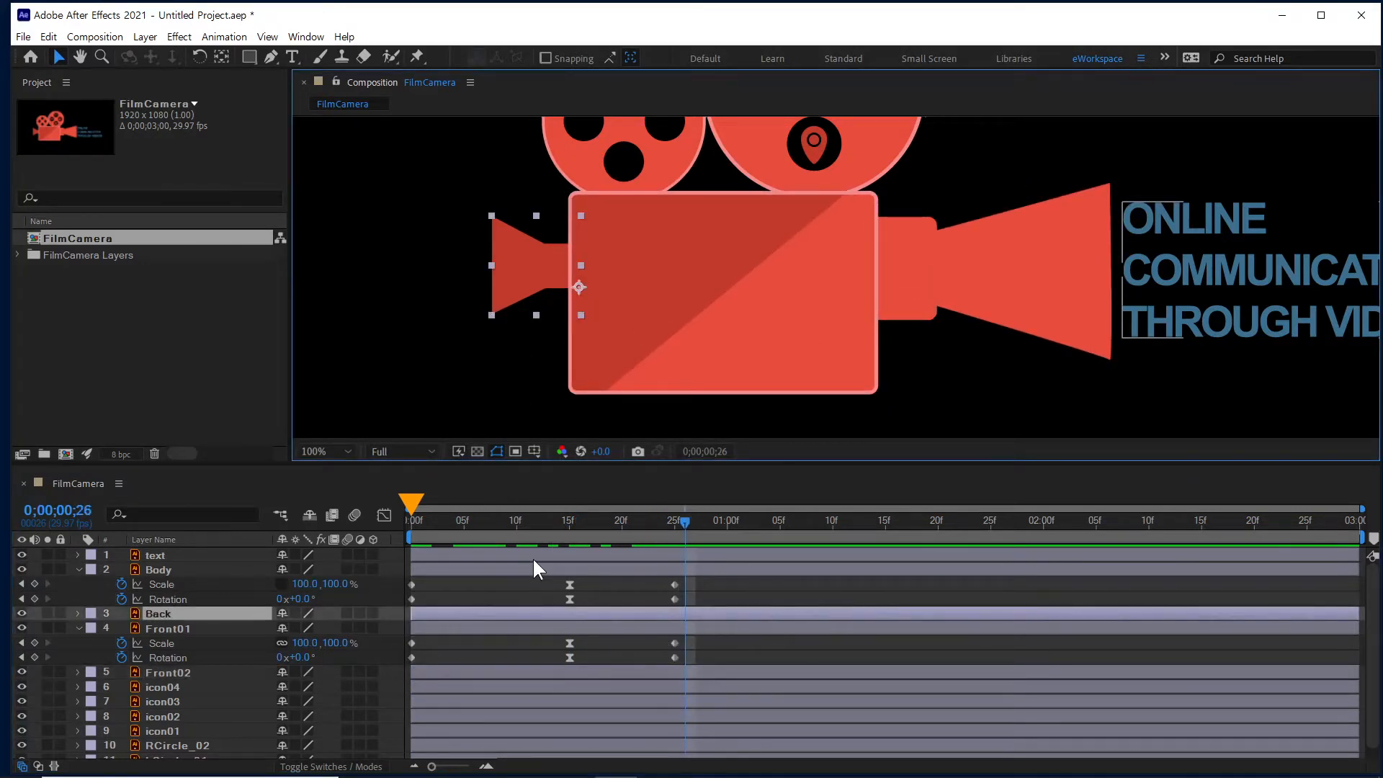
key(Home)
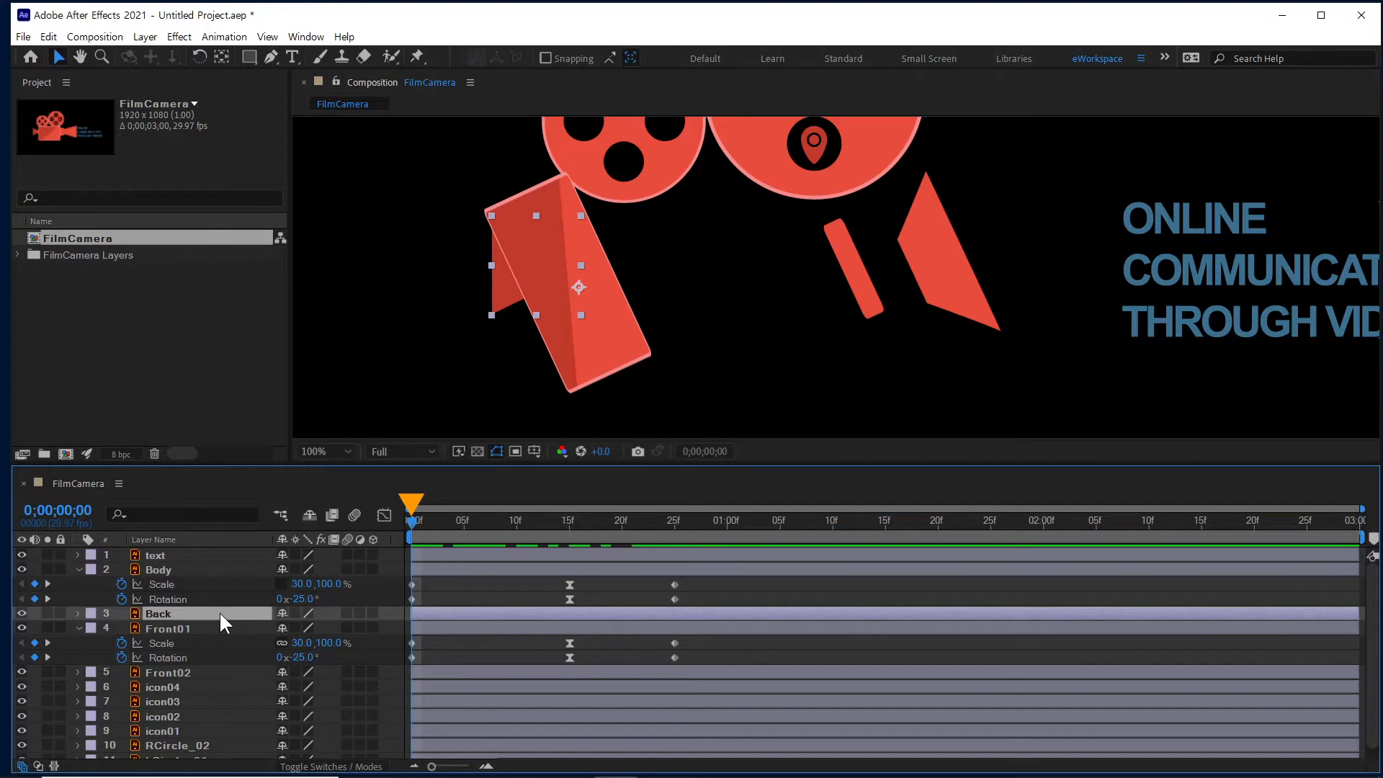
key(ctrl+v)
drag(418, 521, 593, 547)
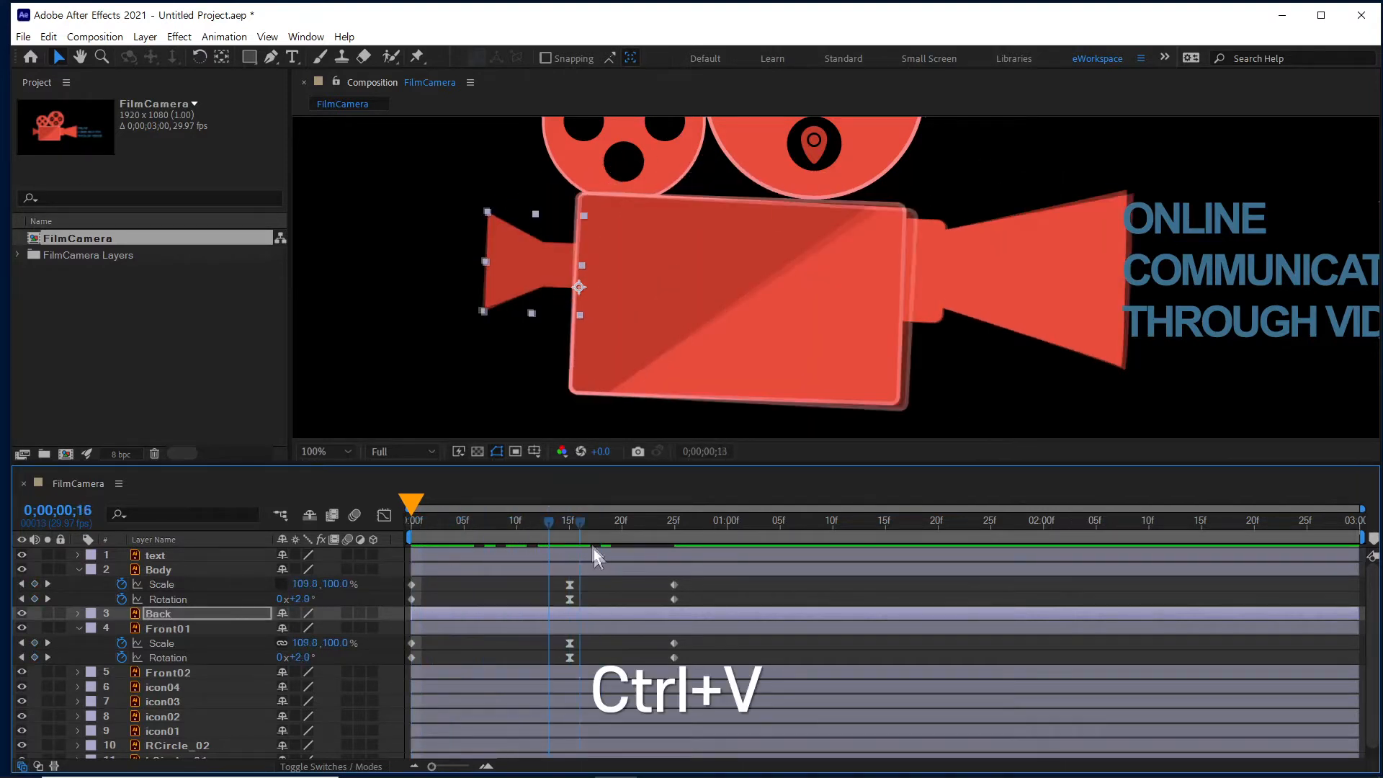
click(442, 612)
key(u)
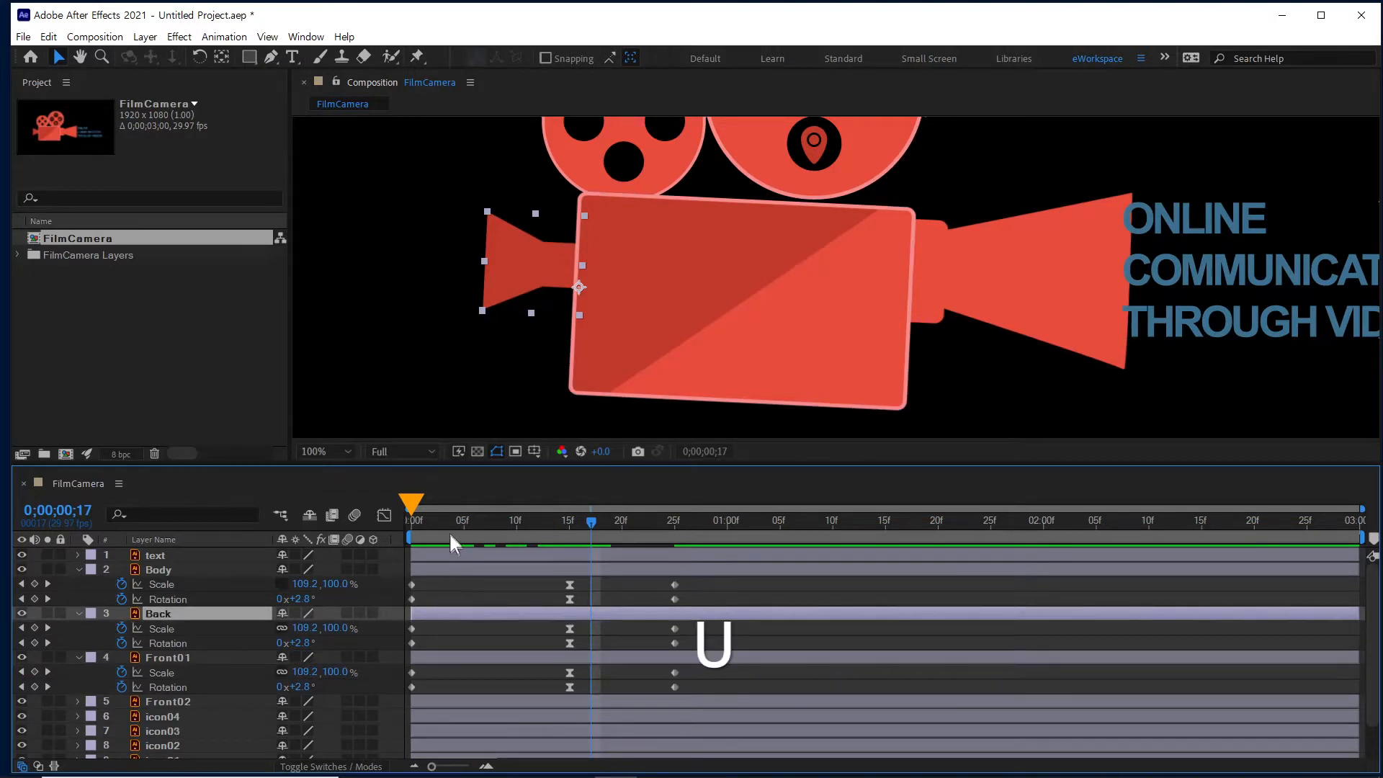
Set the Back layer's Rotation to 25° at 0;00;00;00.
click(410, 533)
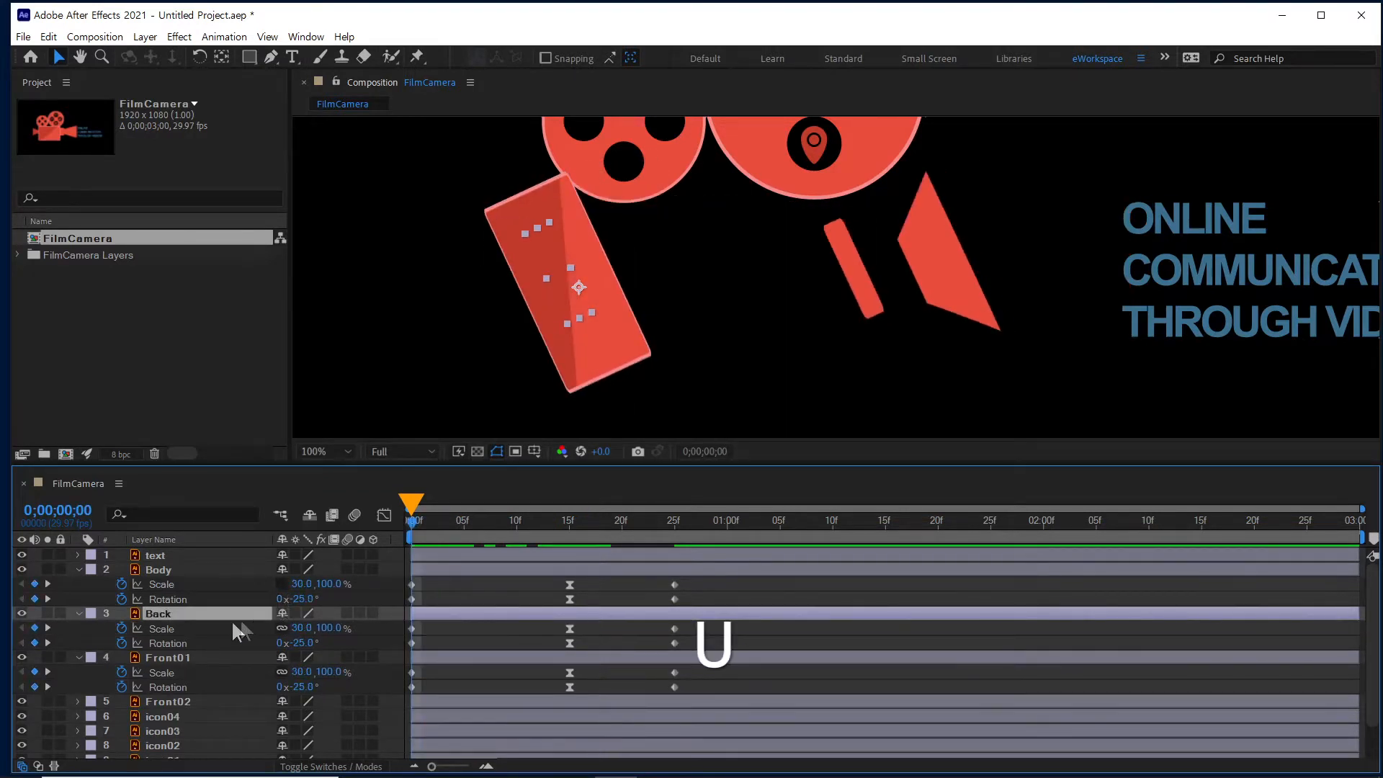
click(306, 643)
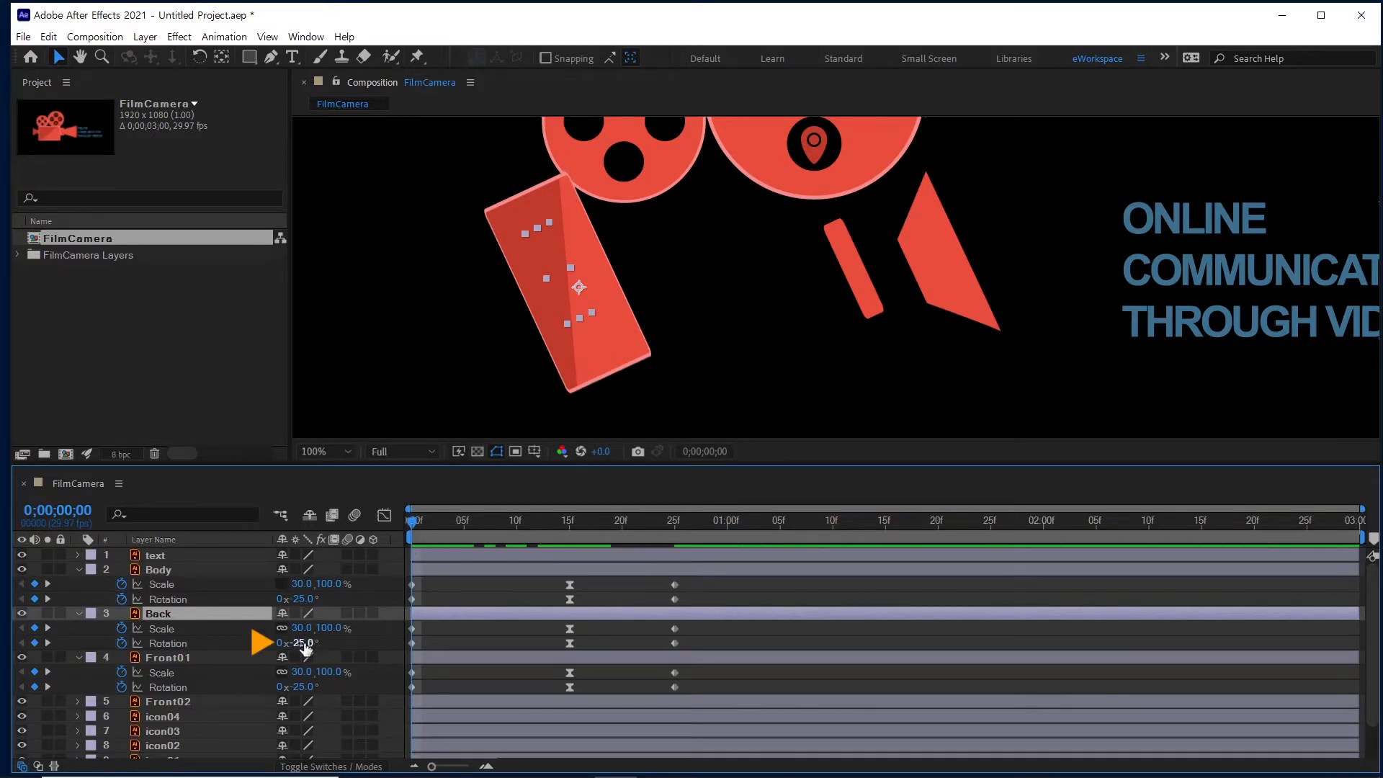
text(25)
key(Return)
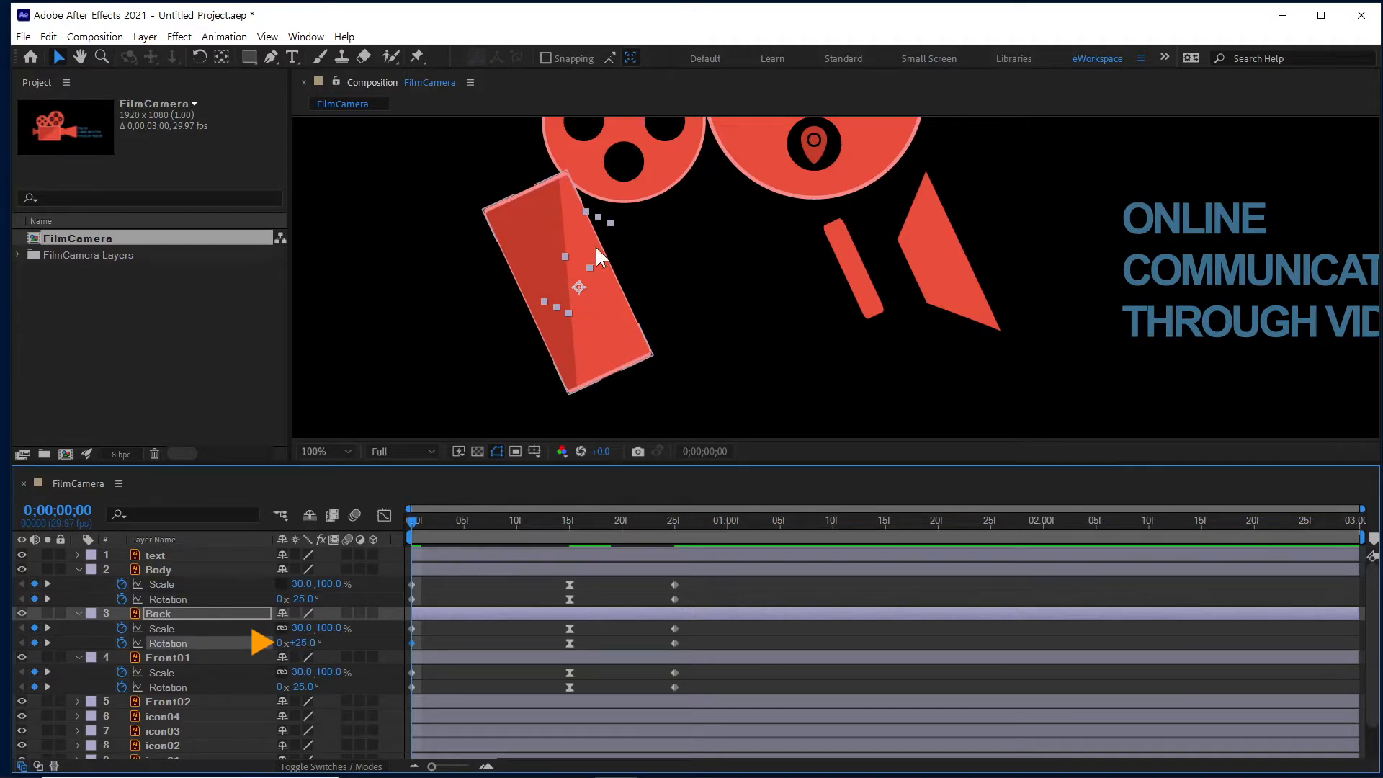
Set the Back layer's Rotation to -3° at 0;00;00;15 and preview the motion from the start.
drag(442, 519, 567, 524)
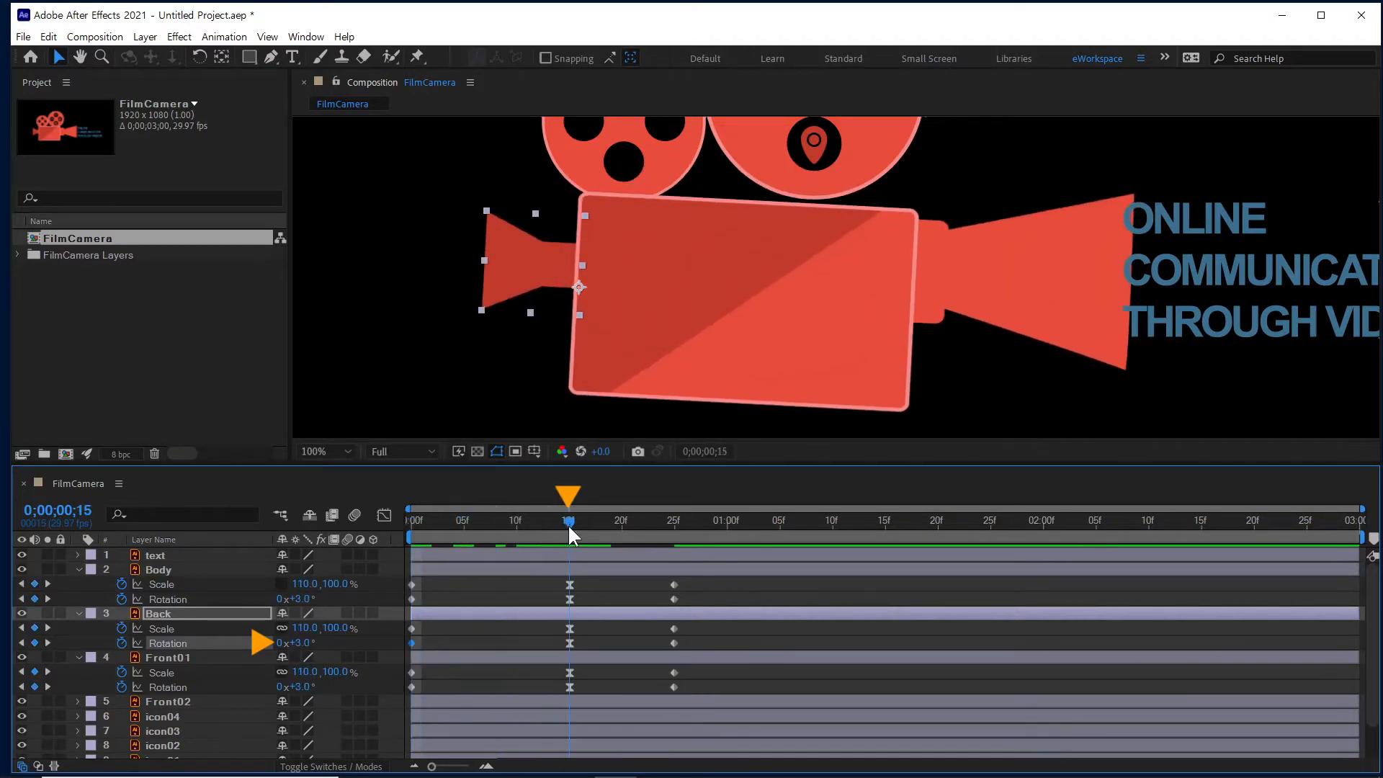
click(301, 642)
text(-3)
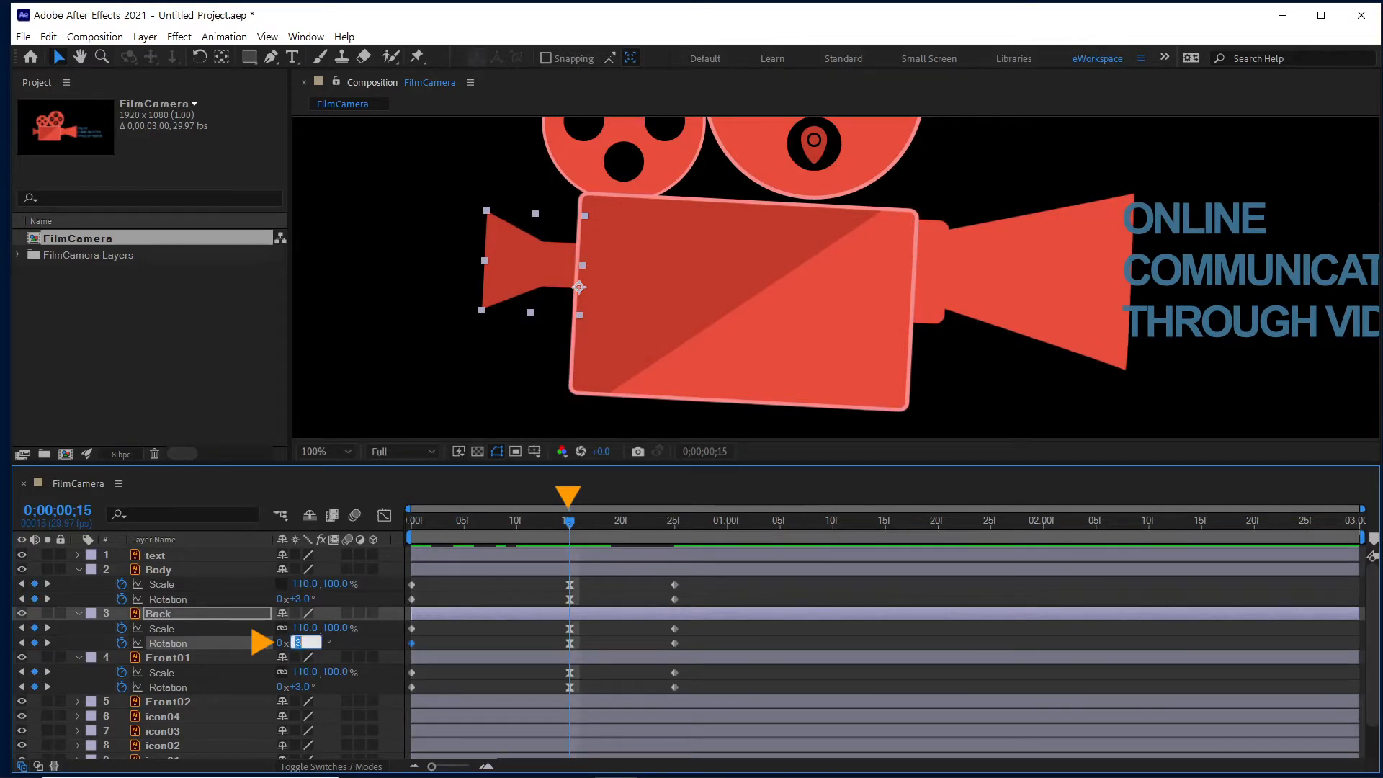
key(Return)
drag(599, 516, 677, 539)
key(Home)
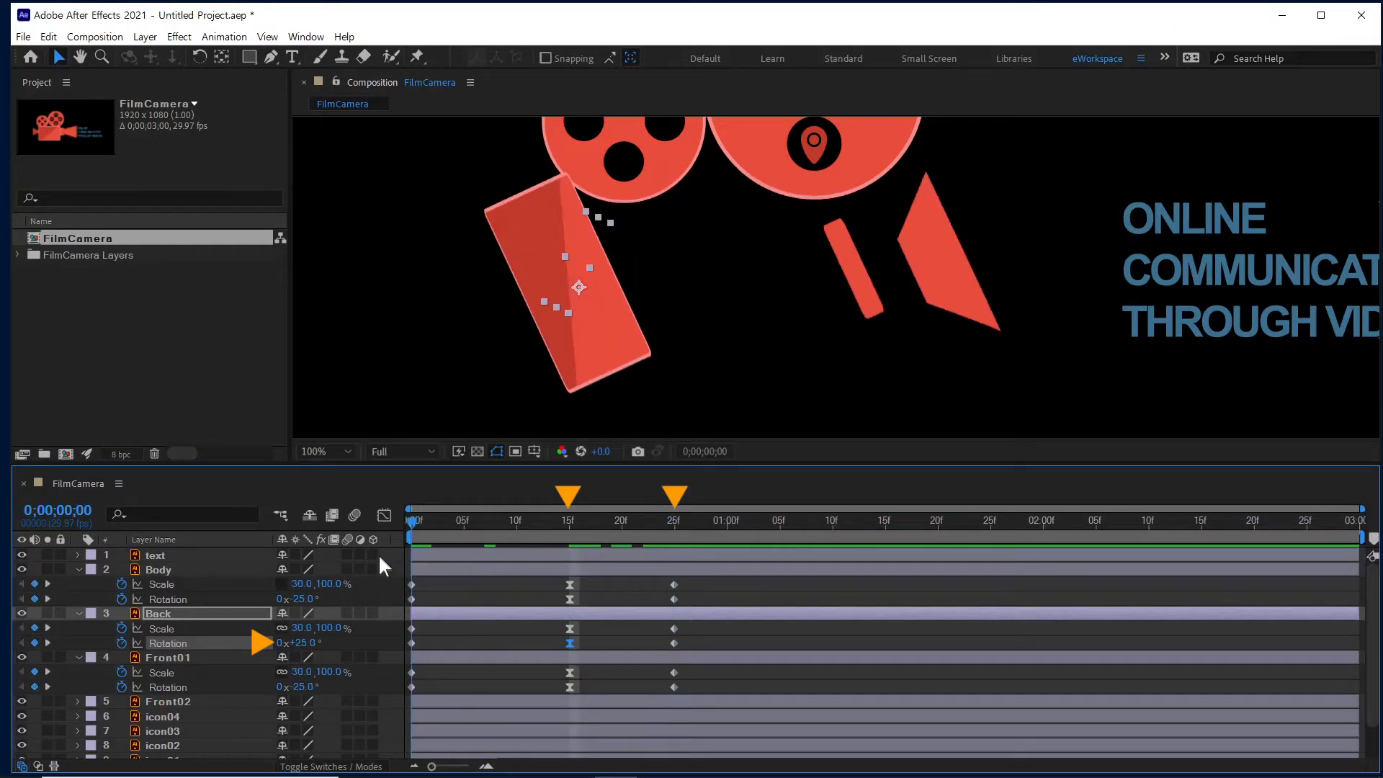
key(space)
drag(442, 525, 334, 529)
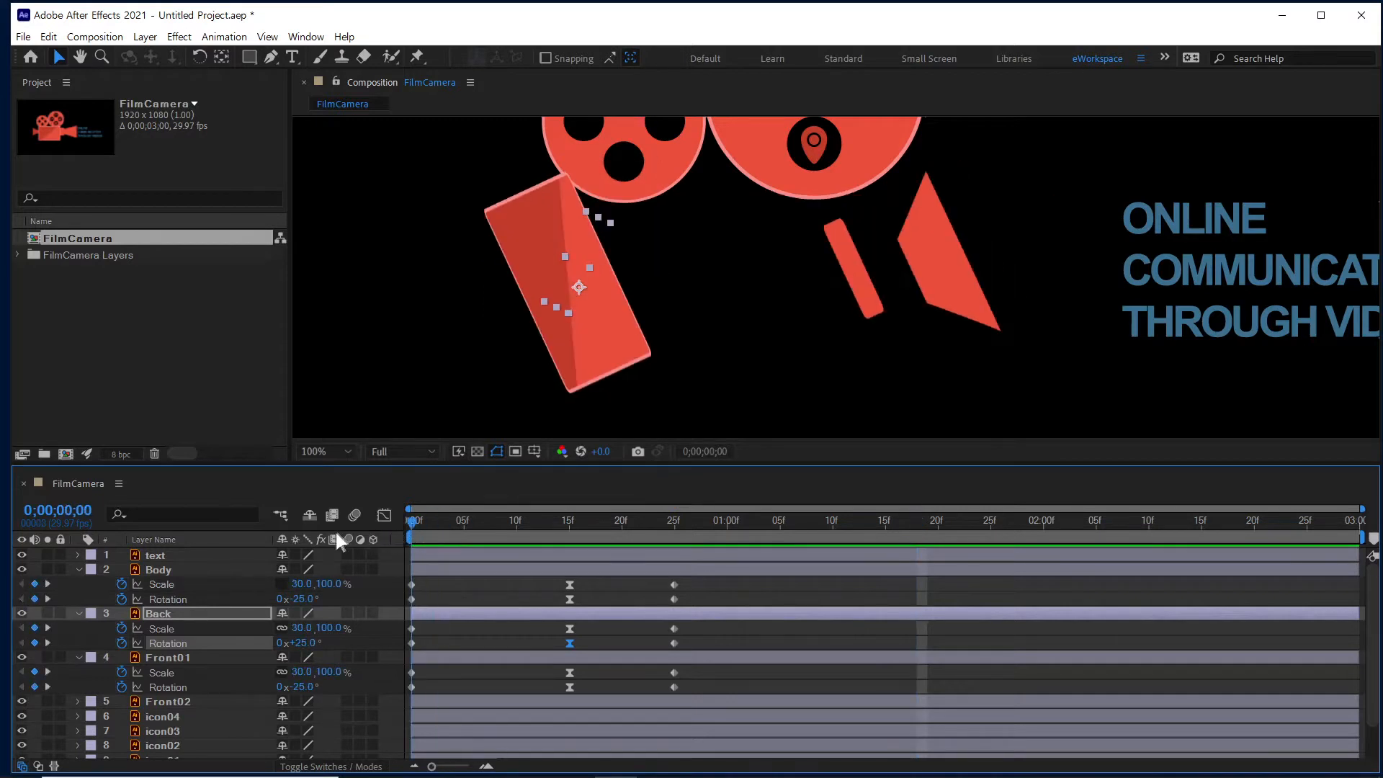
Collapse the properties of the Body, Back and Front01 layers.
click(78, 569)
click(78, 583)
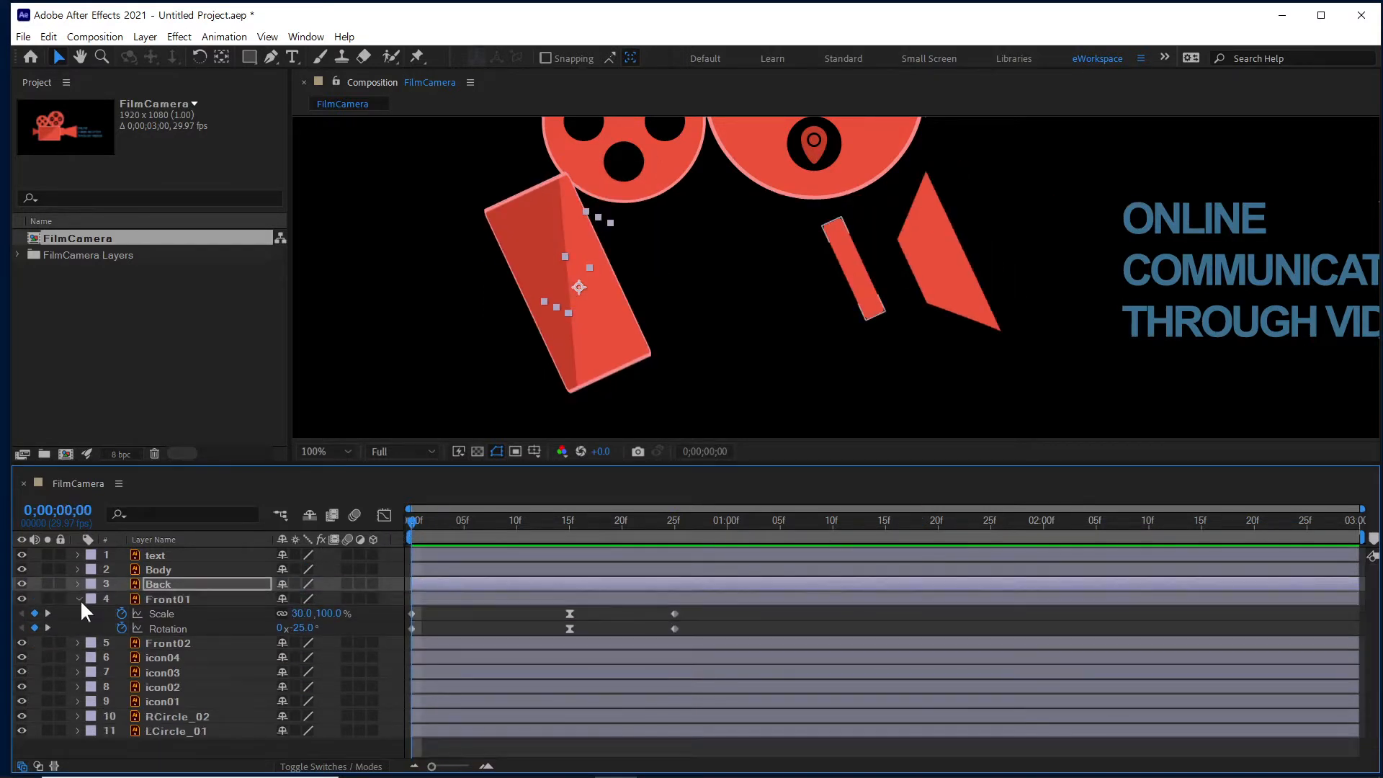
click(78, 599)
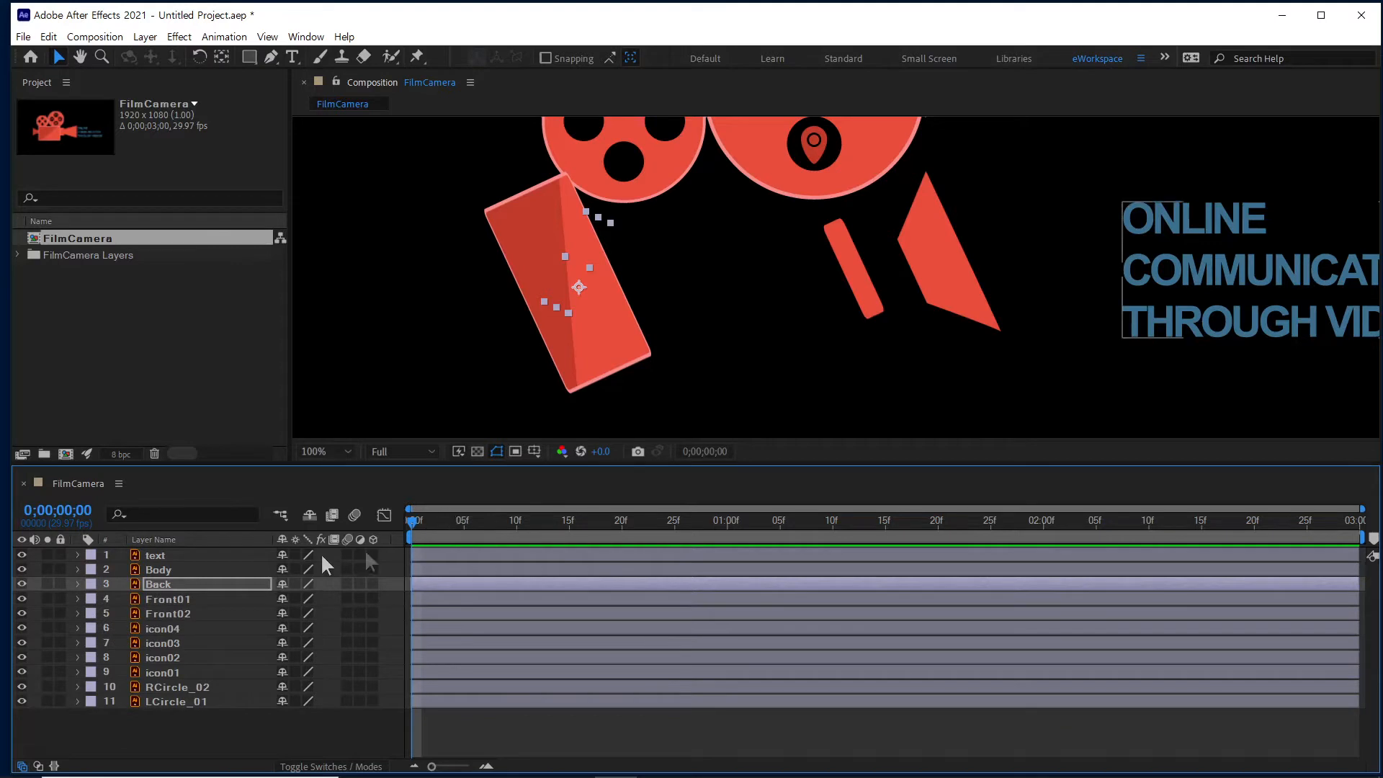
Reveal the Body and Front01 keyframes and shift the Front01 layer to start at 0;00;00;15, aligned with Body's middle keyframes.
click(171, 568)
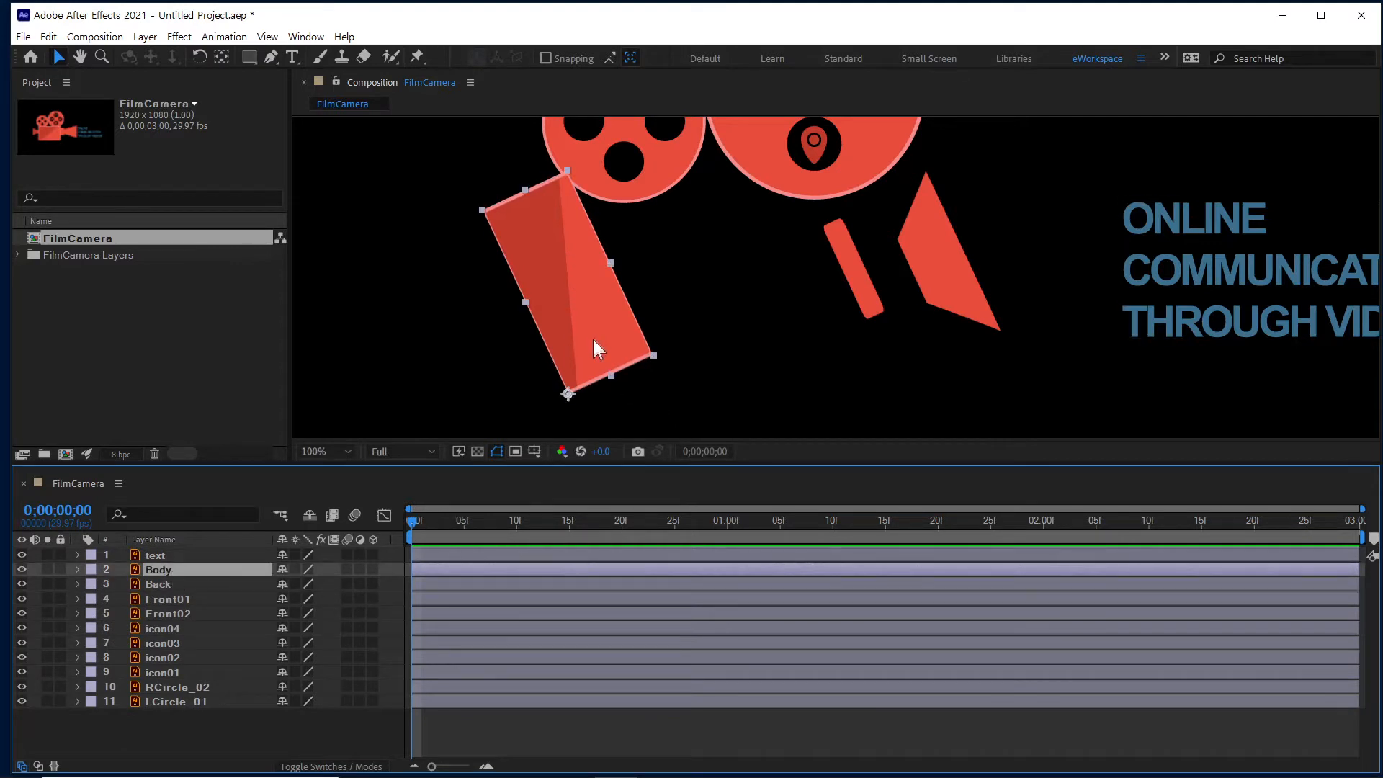
key(u)
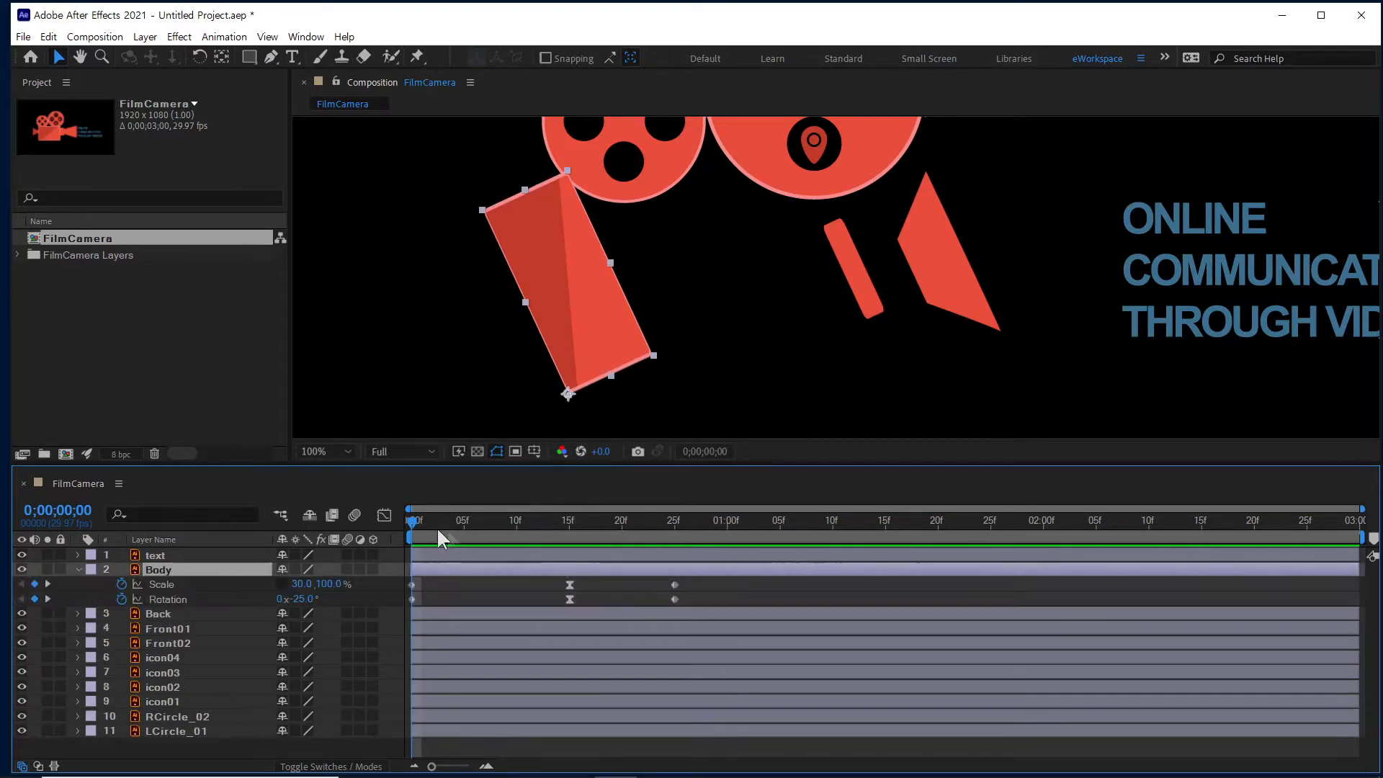
drag(423, 521, 567, 530)
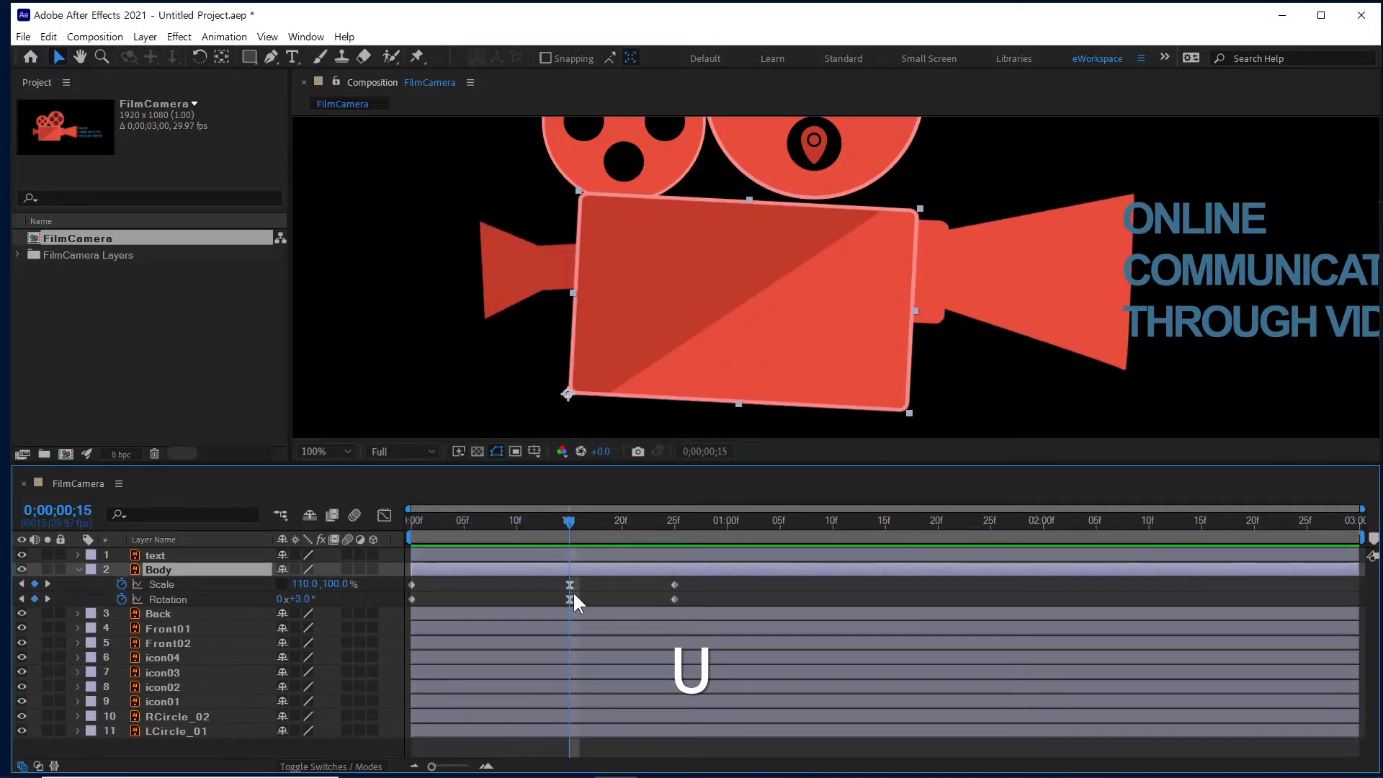
click(936, 320)
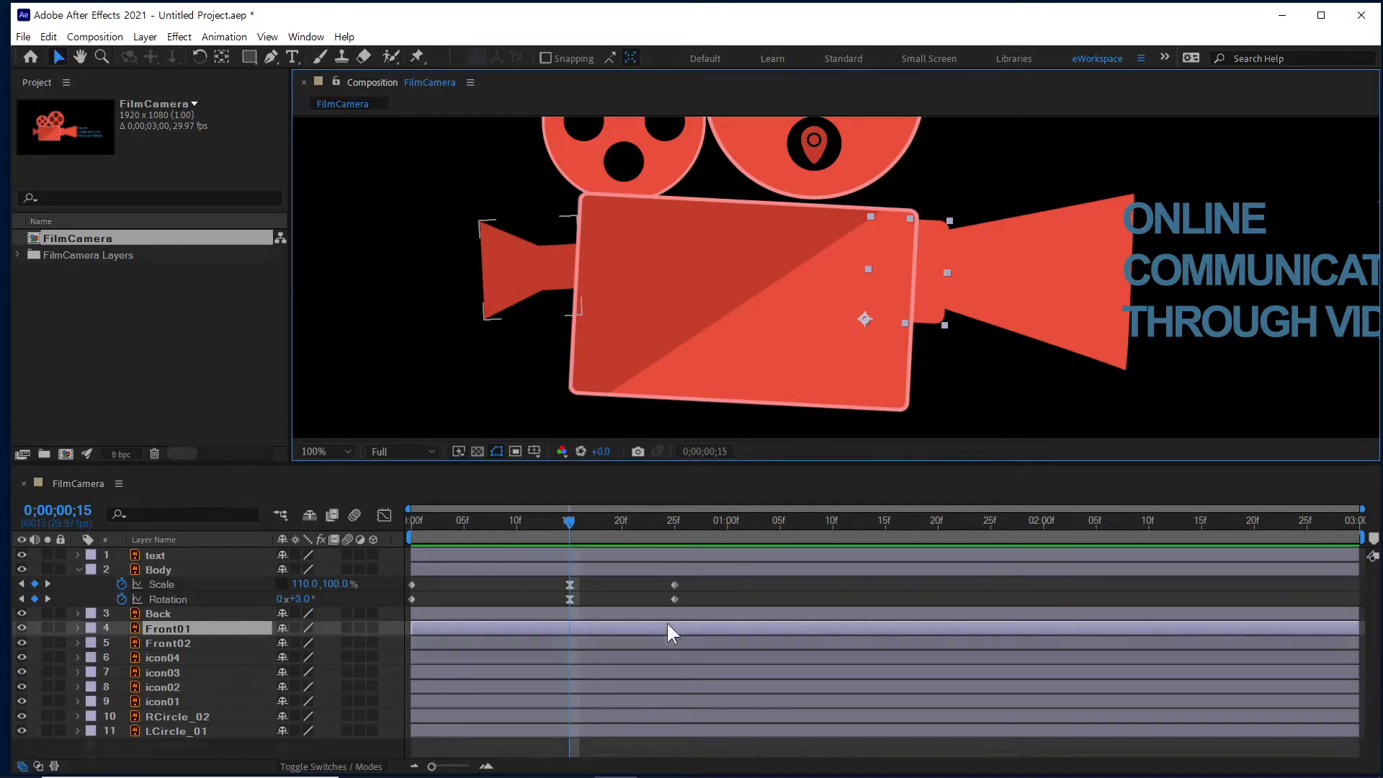
key(u)
drag(498, 621, 634, 624)
Shift the Front02 layer to start at 0;00;01;00, aligned with Front01's middle keyframes, and preview from the beginning.
drag(523, 528, 728, 572)
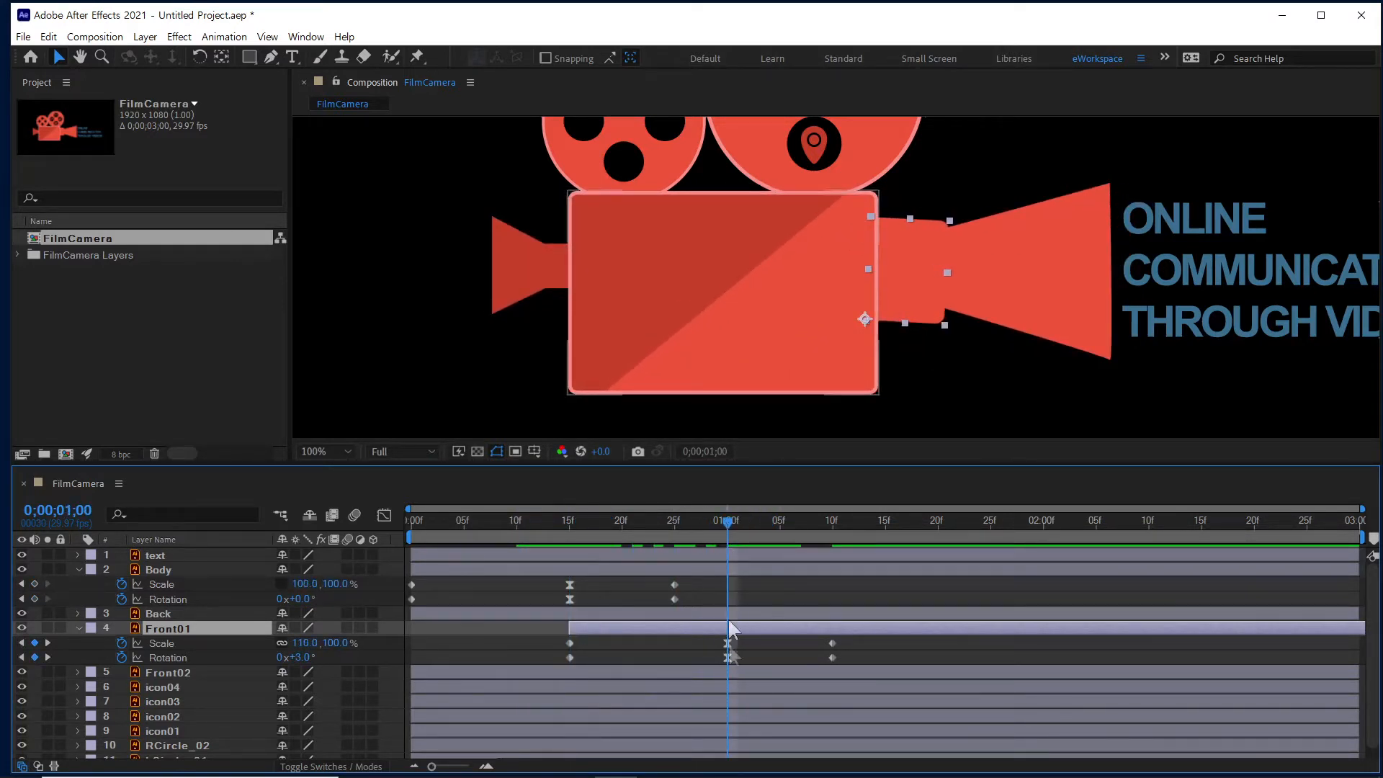
click(1014, 305)
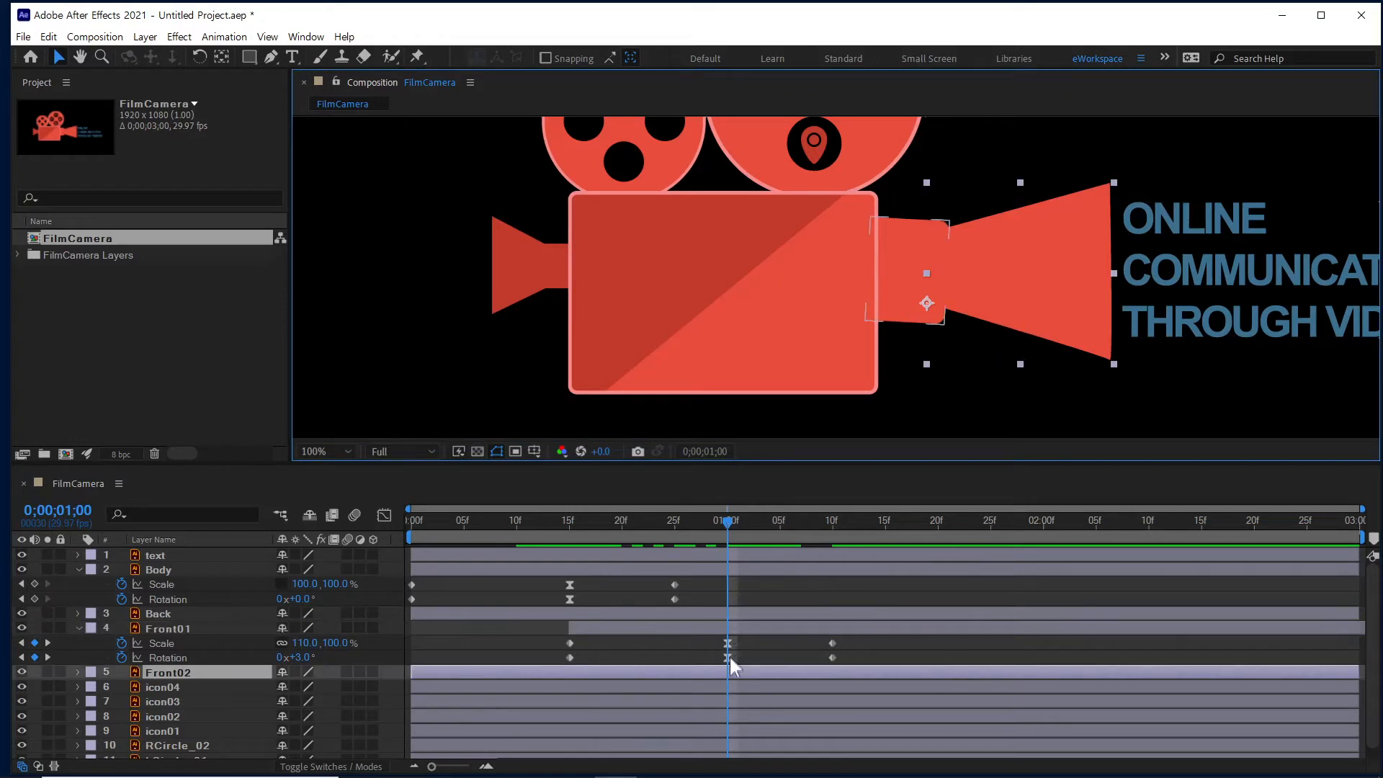
key(bracketleft)
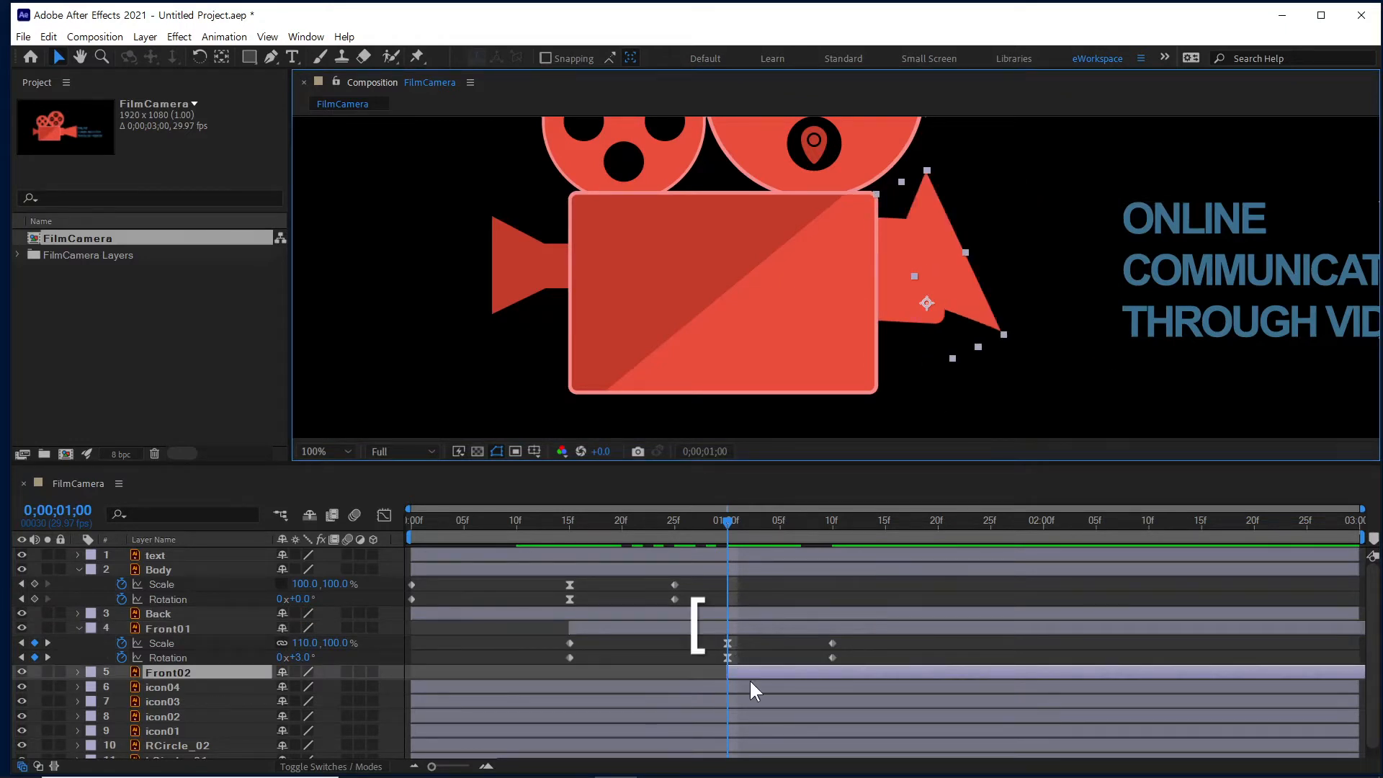
drag(736, 526, 579, 617)
key(space)
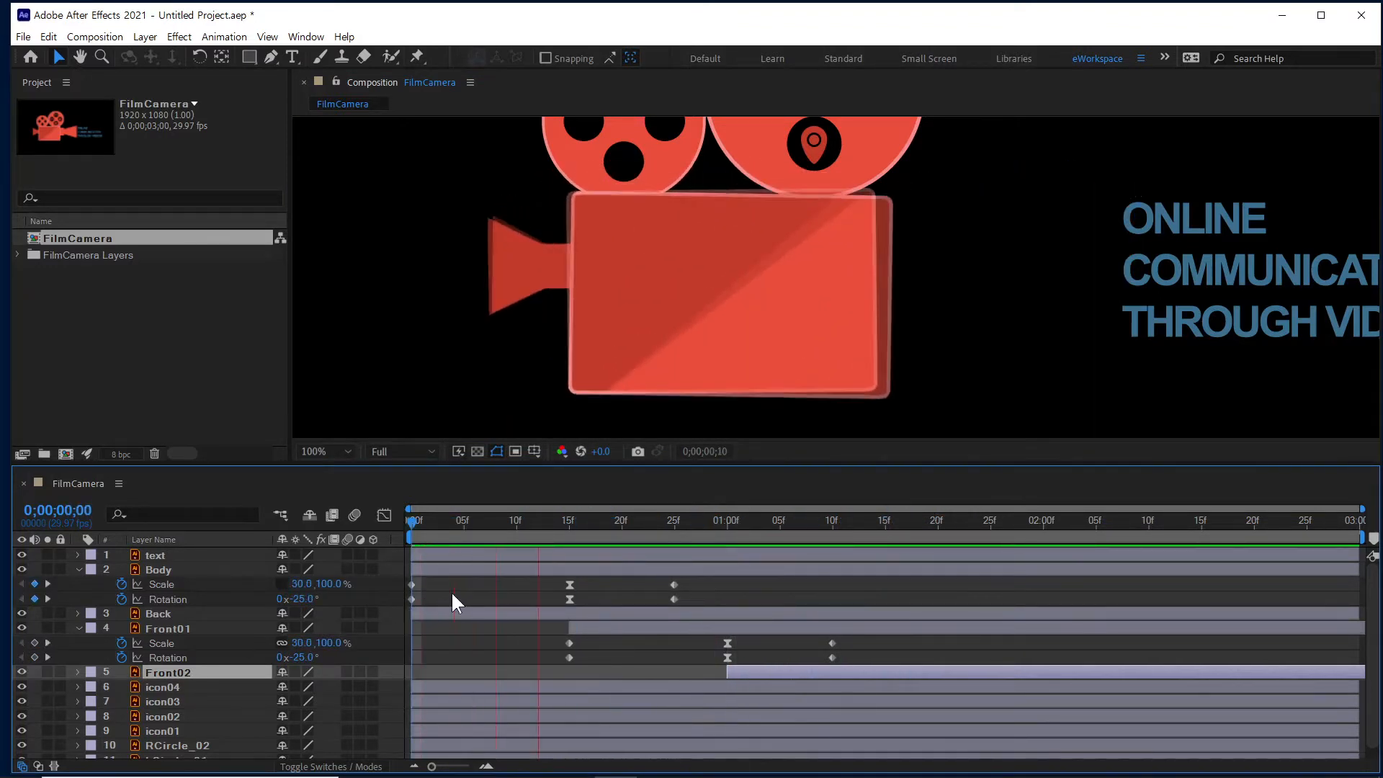
Preview the staggered Body, Front01 and Front02 animation repeatedly from the beginning to check its timing.
key(space)
drag(549, 522, 590, 523)
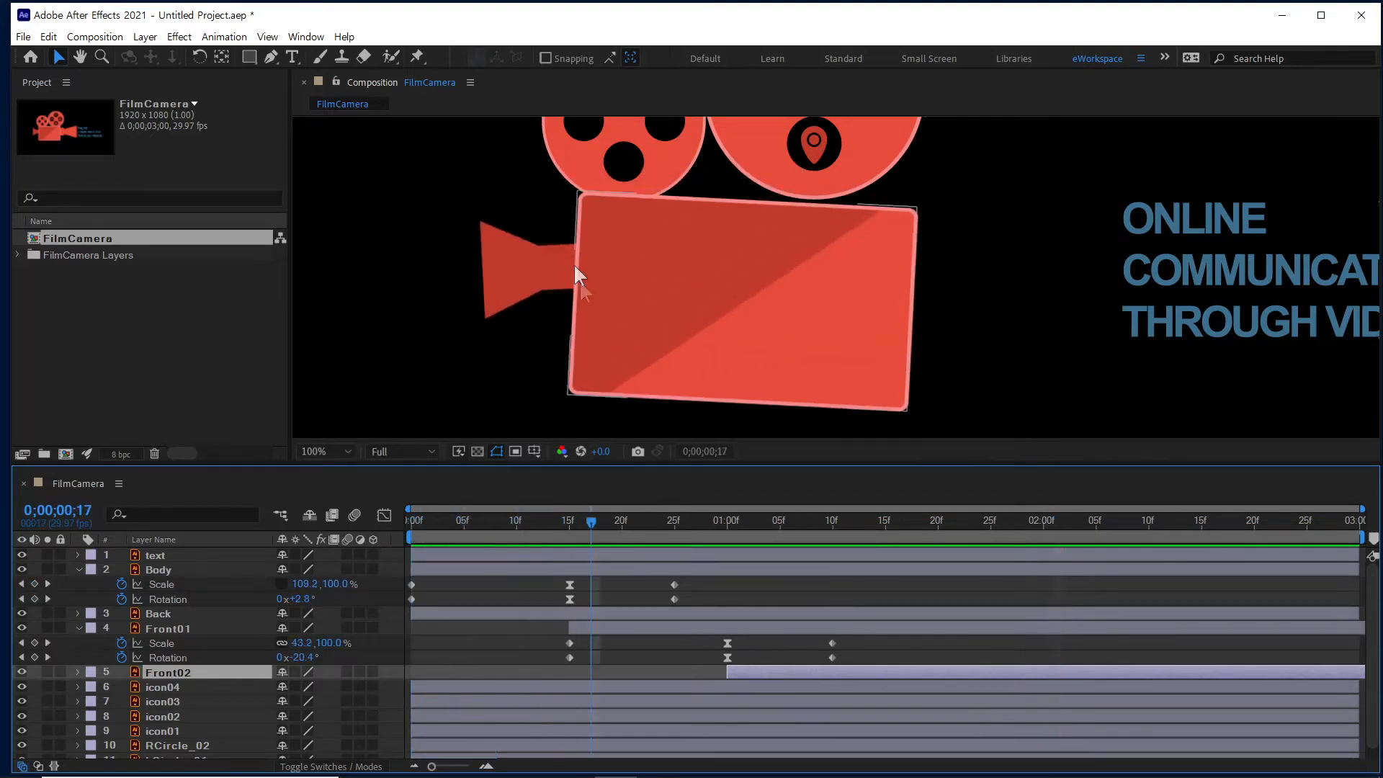
mouse_move(421, 523)
mouse_down()
mouse_move(396, 529)
mouse_move(421, 524)
mouse_up()
key(space)
key(space)
key(Home)
key(space)
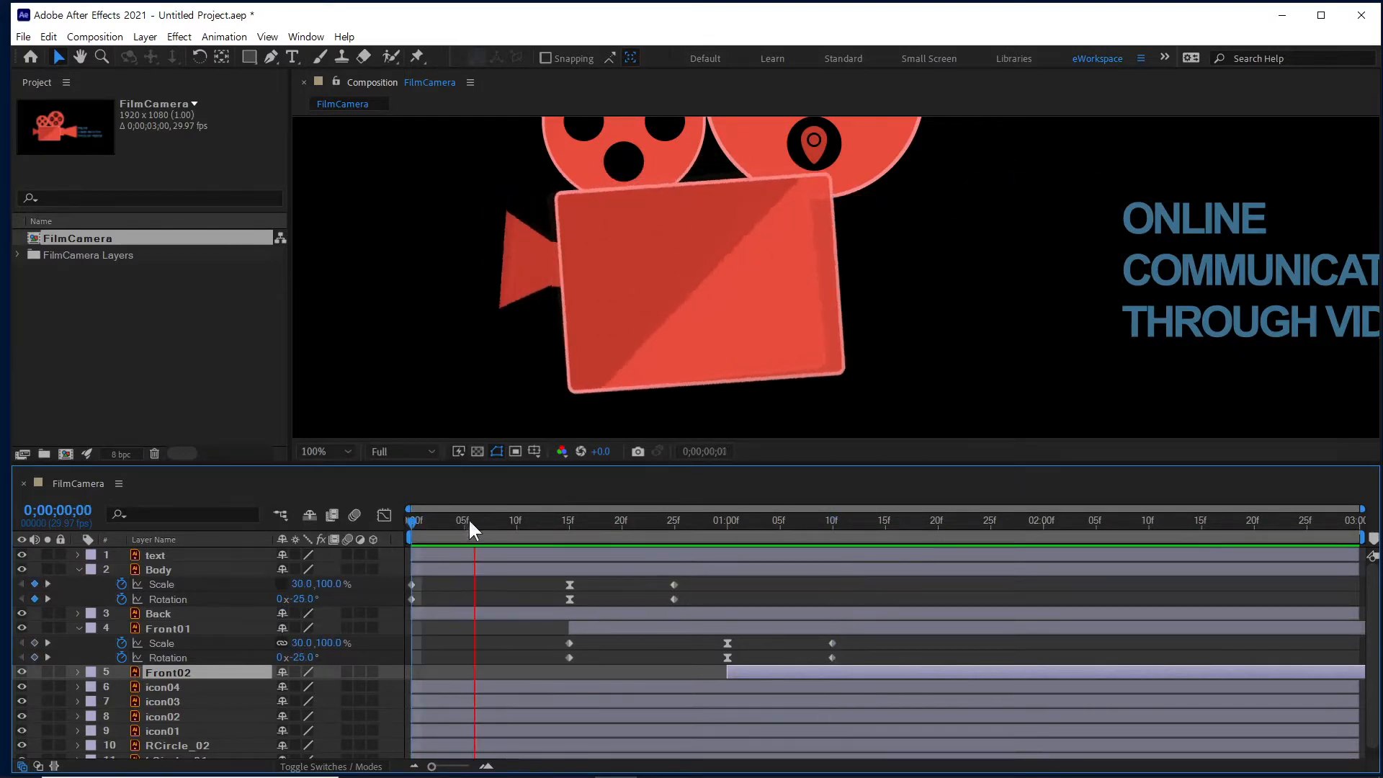
key(space)
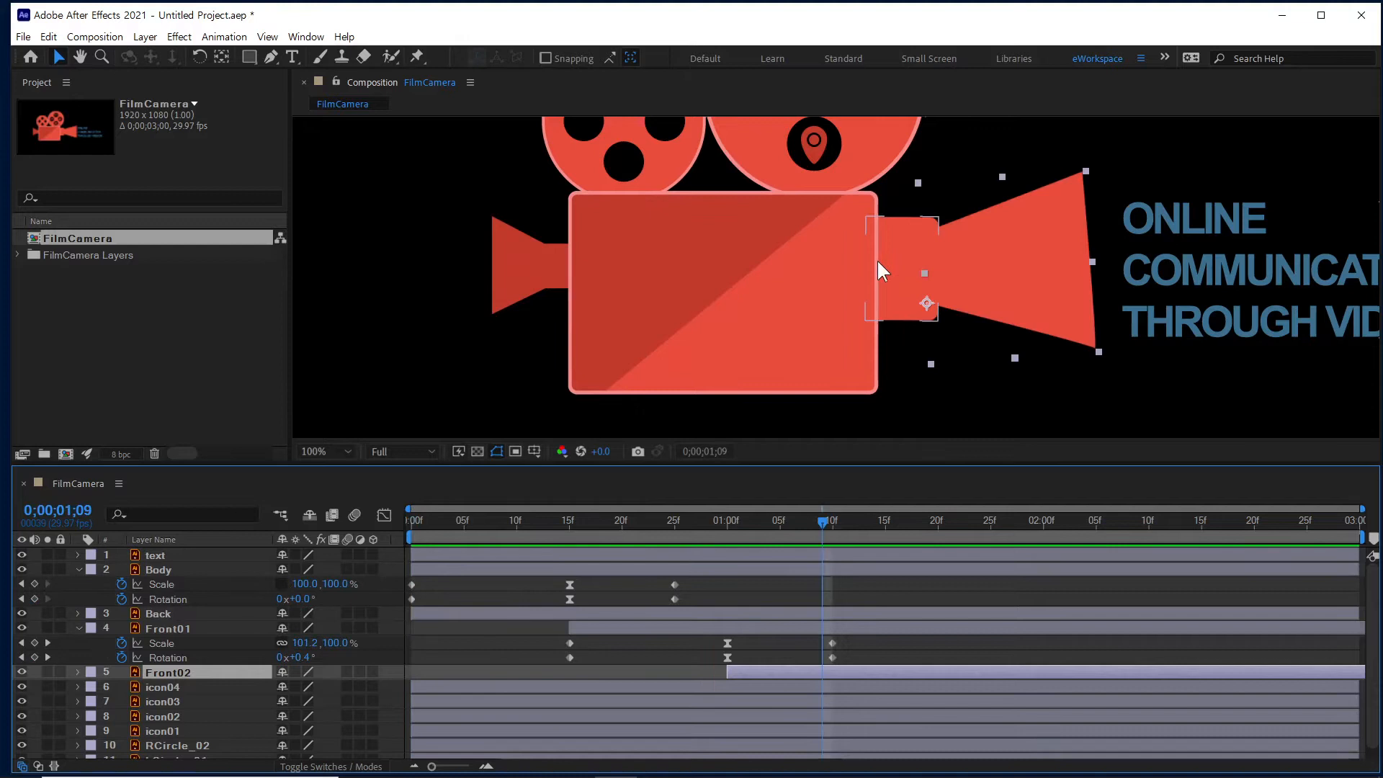
key(Home)
key(space)
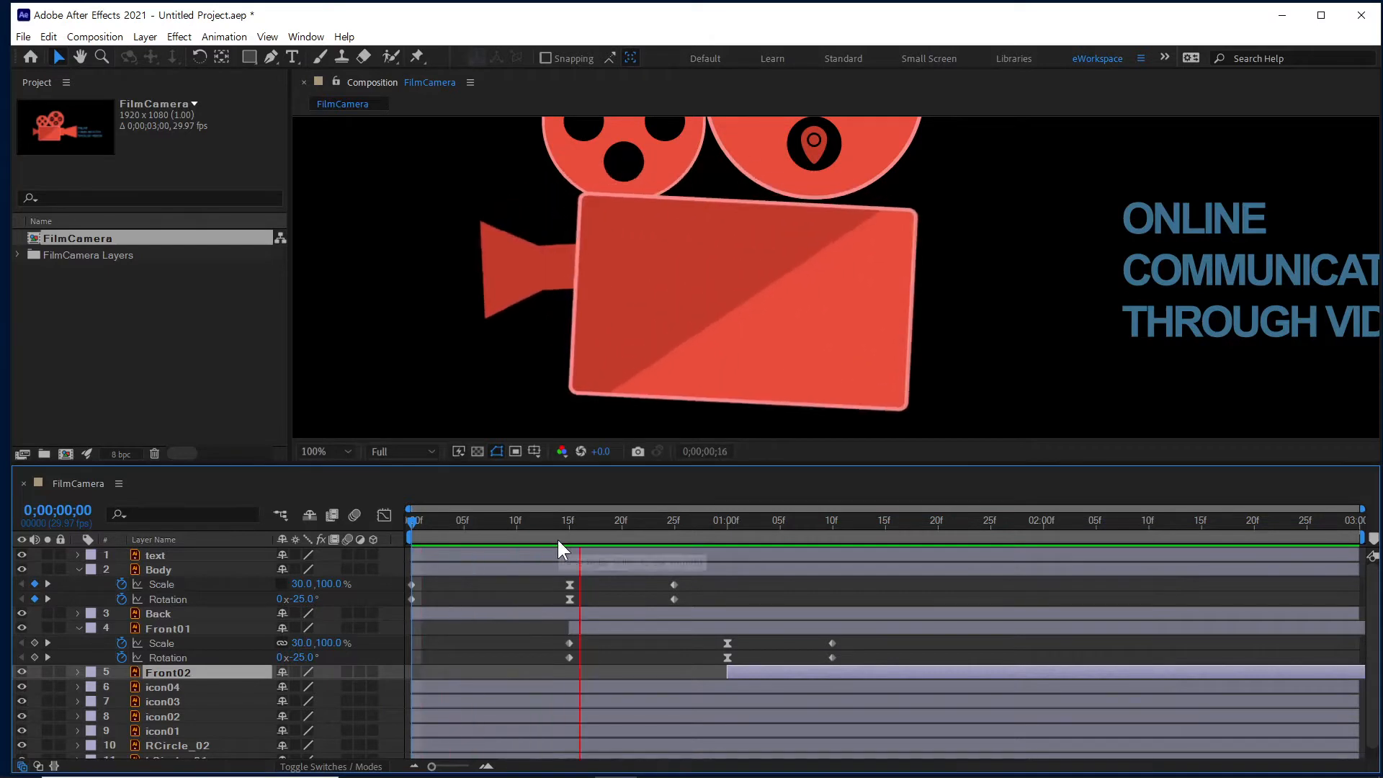
key(space)
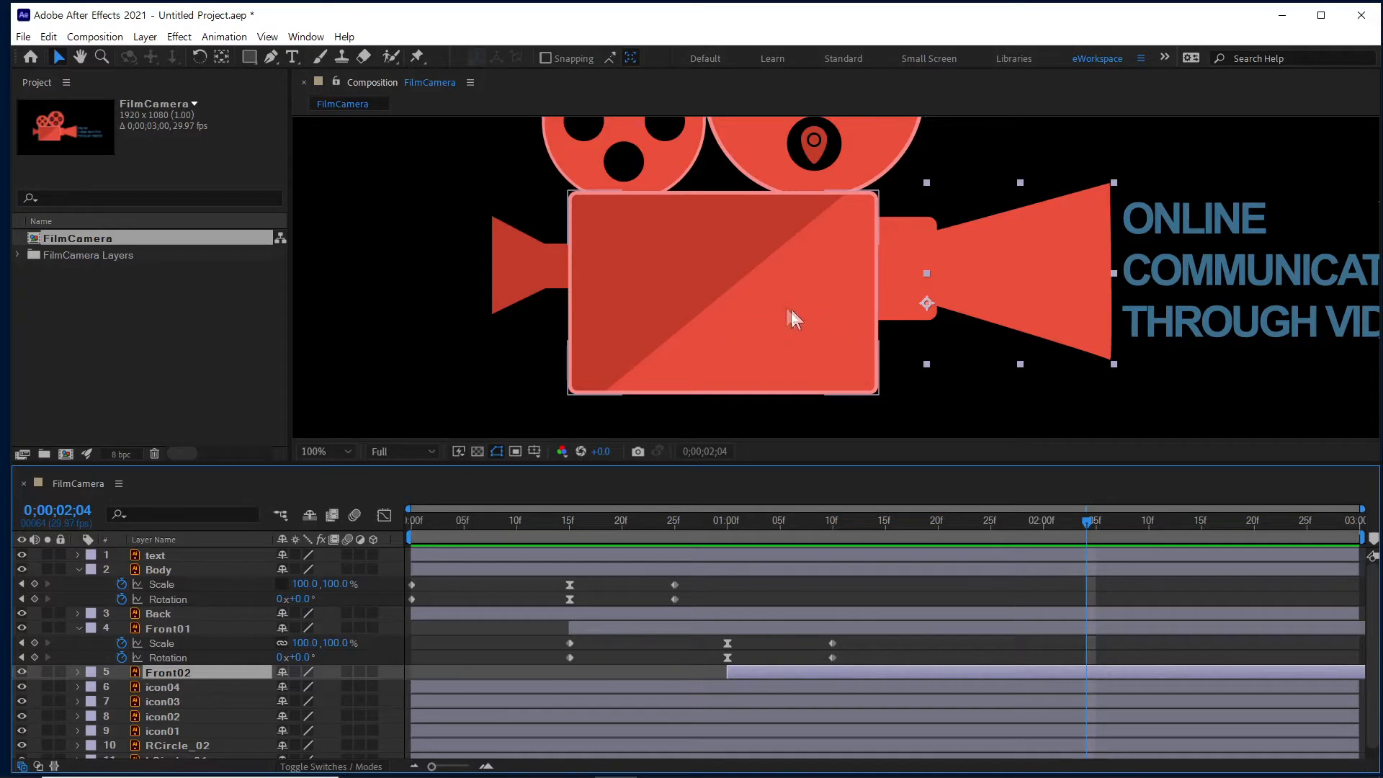
Move the text layer's anchor point to the lower-left corner of the text block.
click(1135, 308)
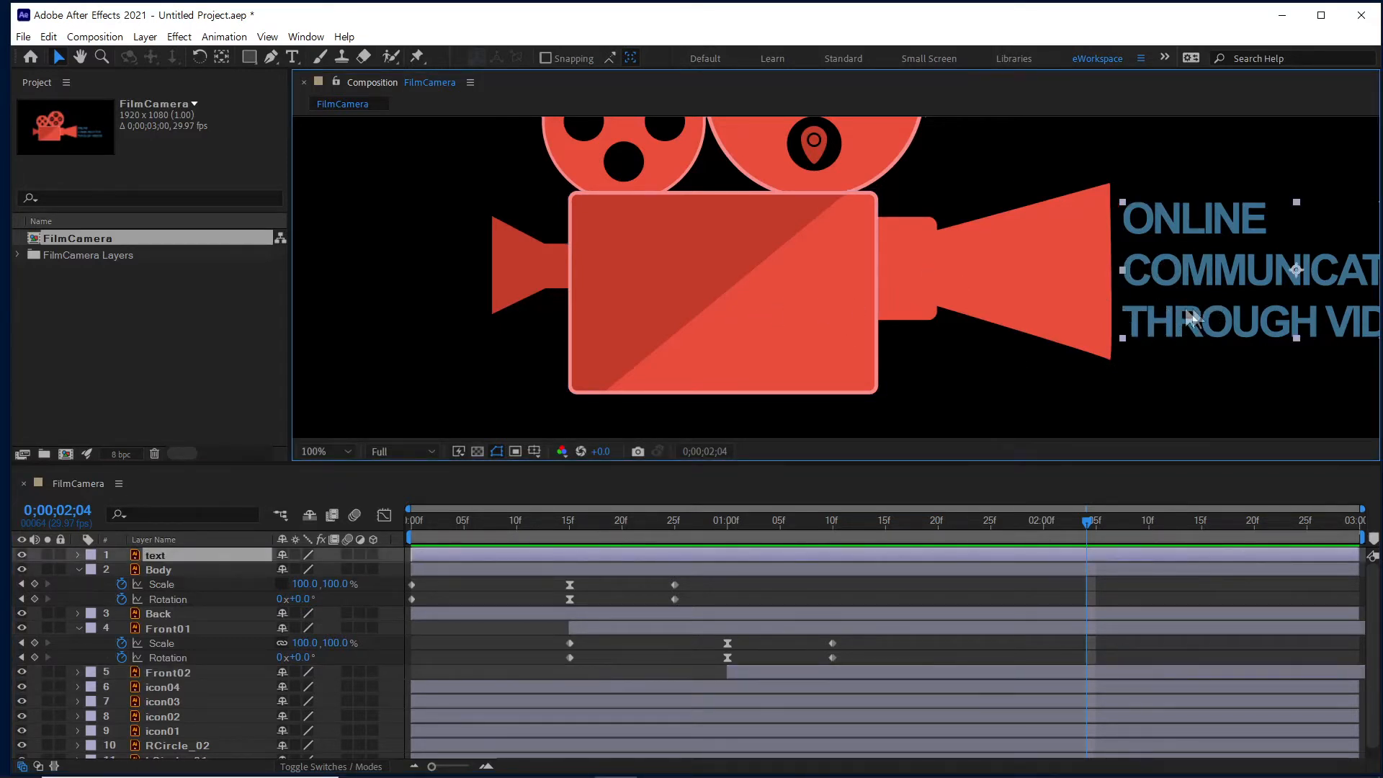
key(h)
drag(1217, 313, 981, 301)
key(v)
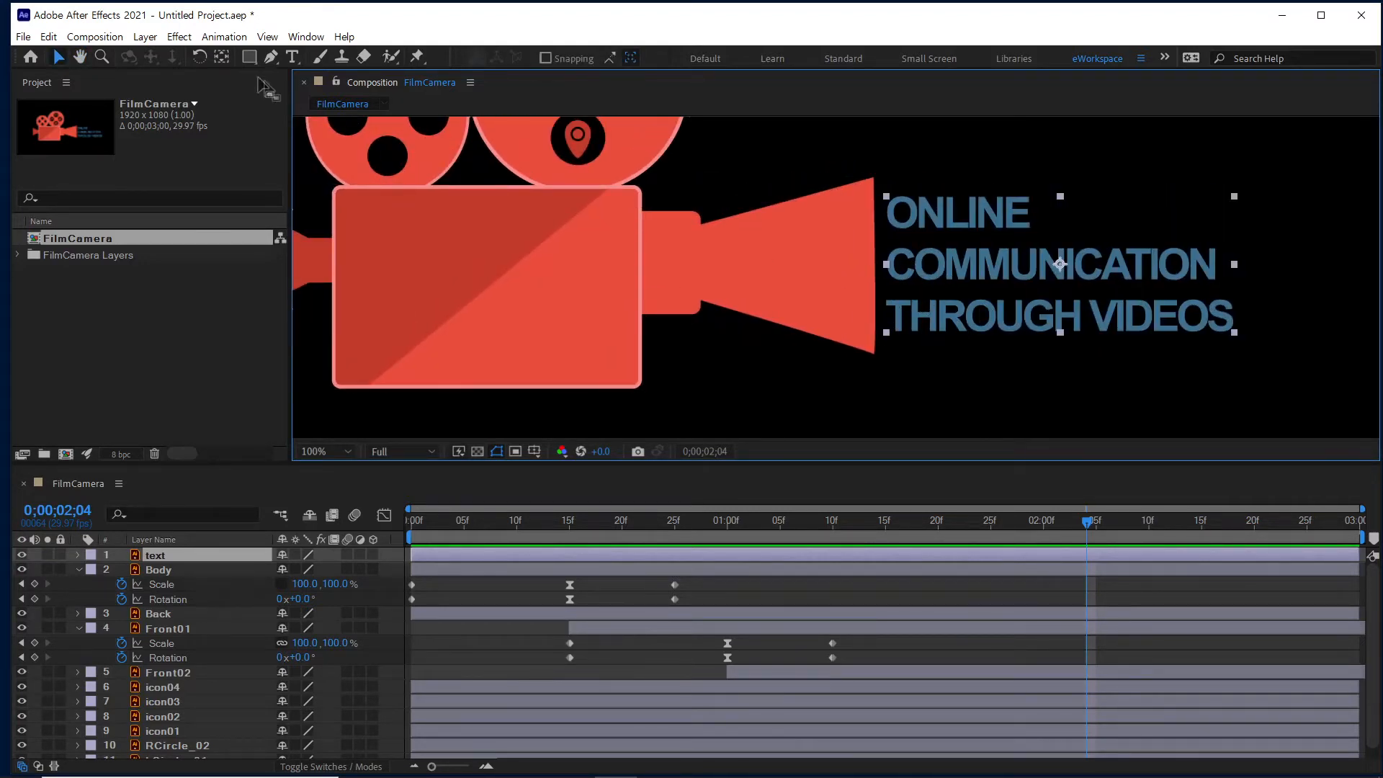
key(y)
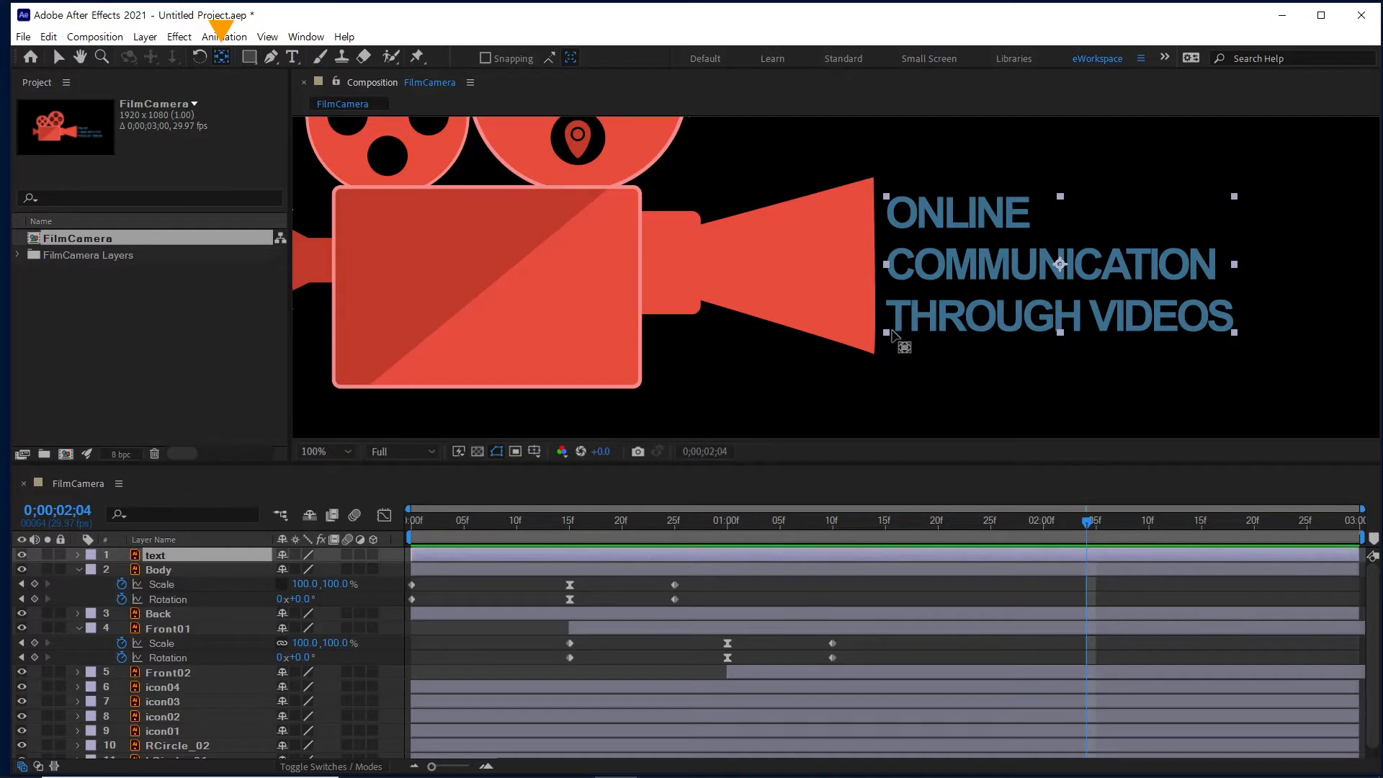
drag(1060, 263, 889, 332)
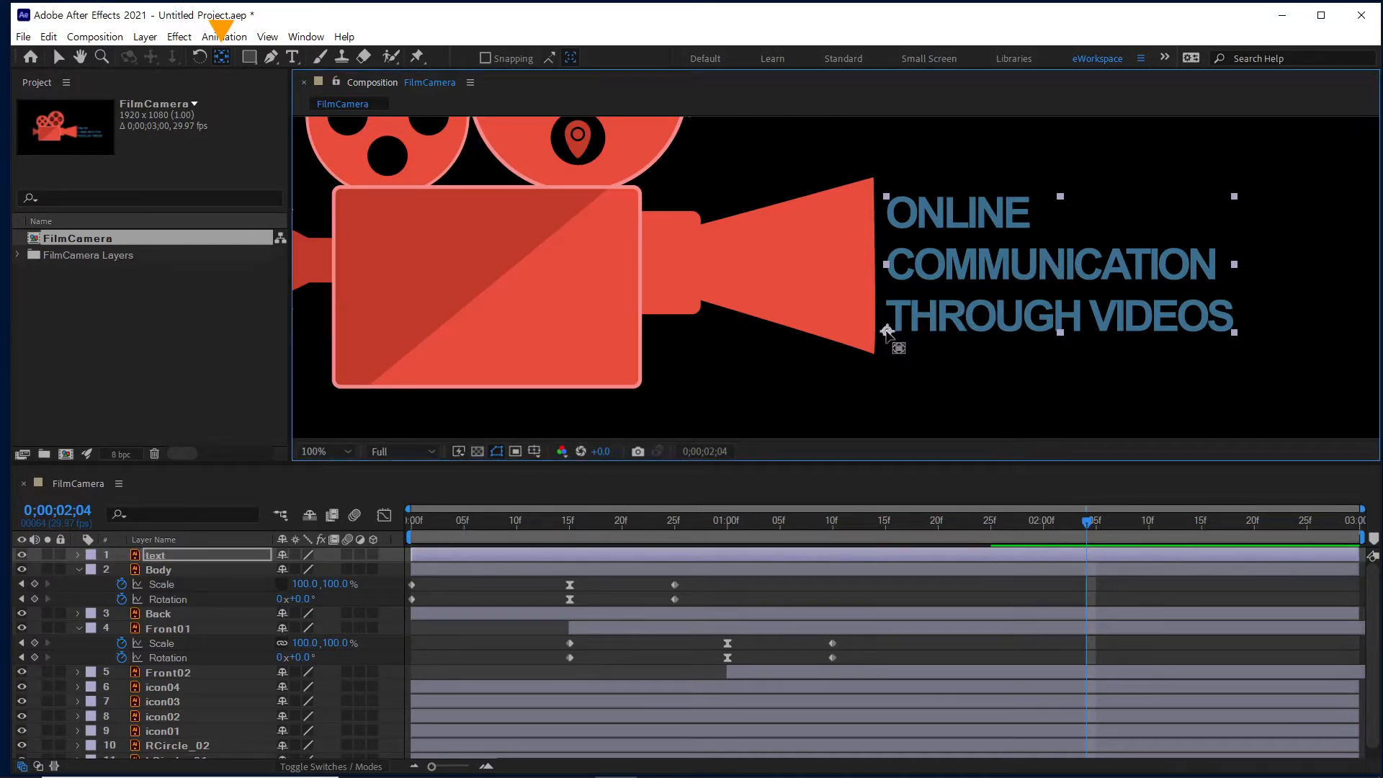
Shift the text layer to start at 0;00;01;10, aligned with Front01's last keyframes.
drag(719, 525, 836, 539)
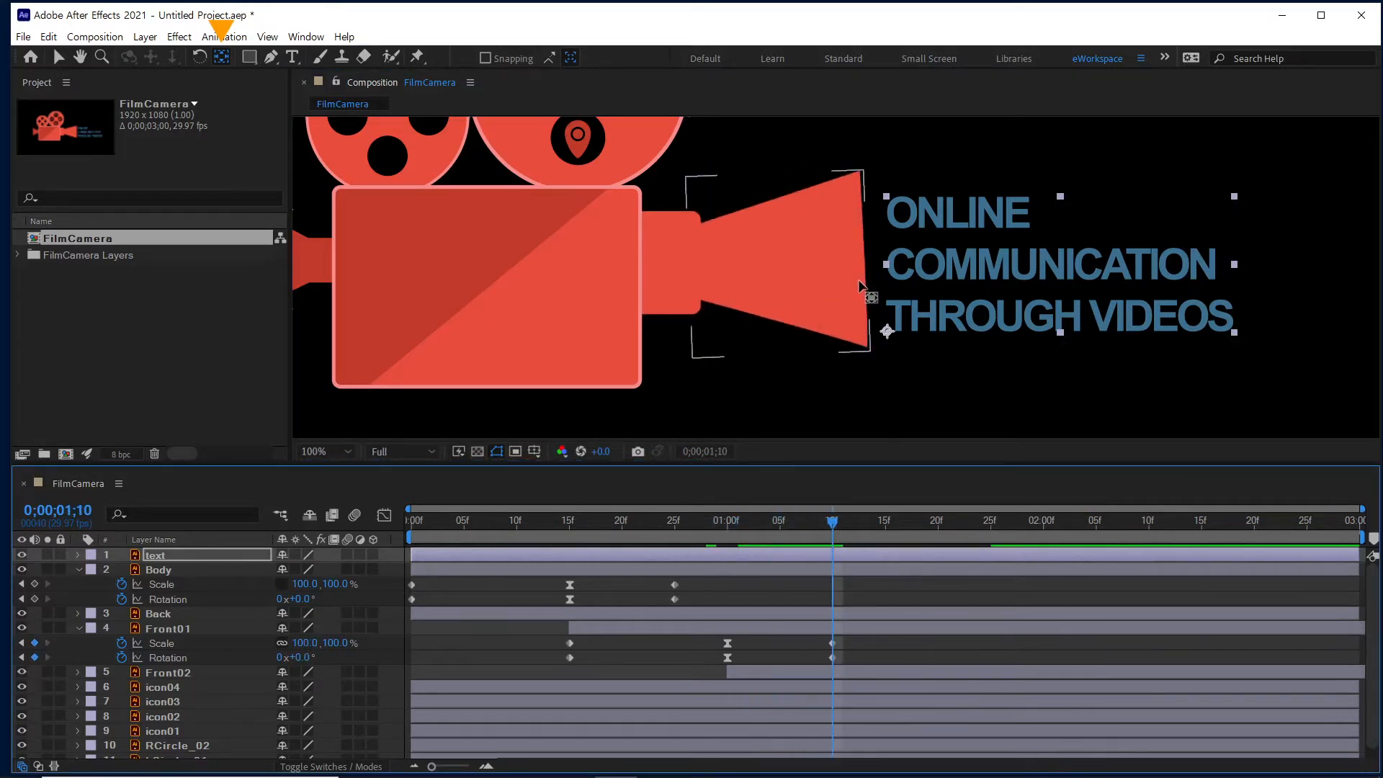
click(59, 56)
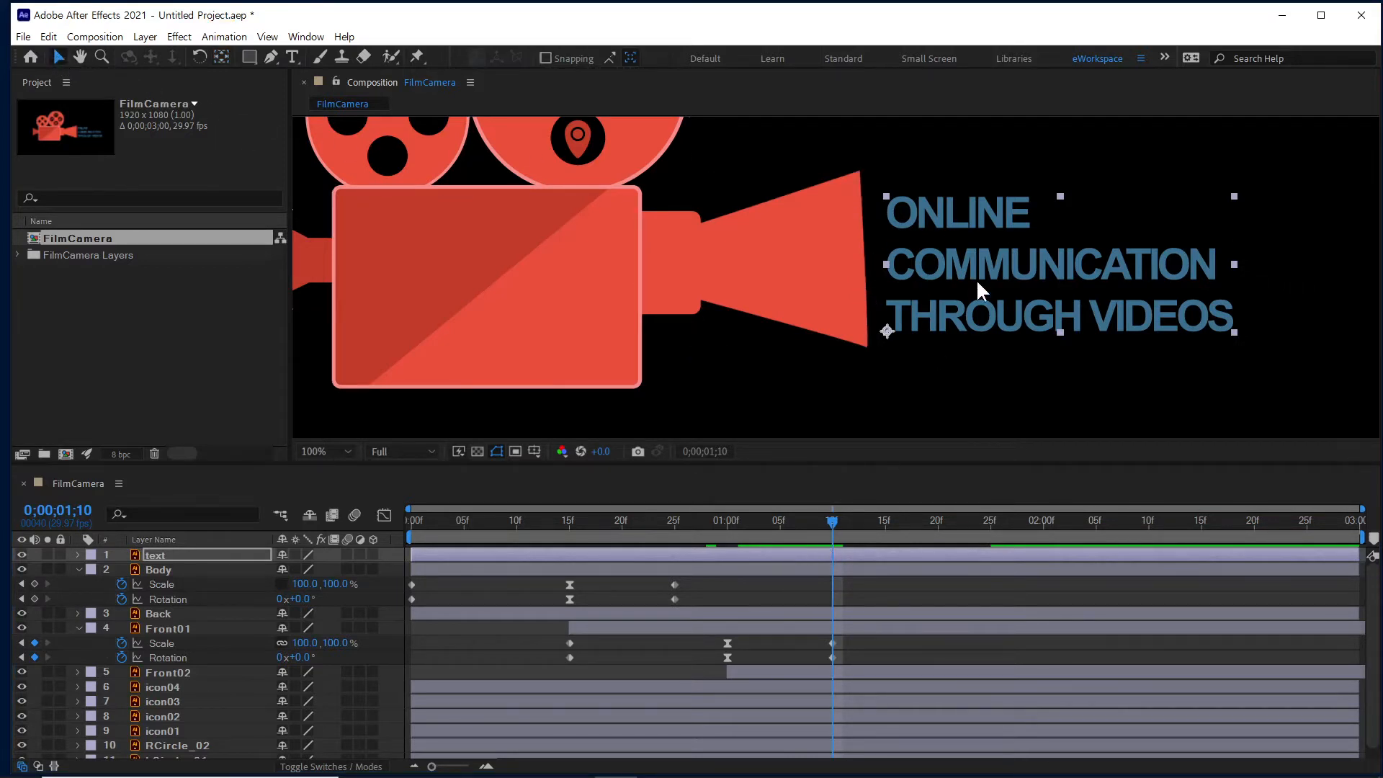
mouse_move(831, 522)
mouse_down()
mouse_move(742, 536)
mouse_move(831, 544)
mouse_up()
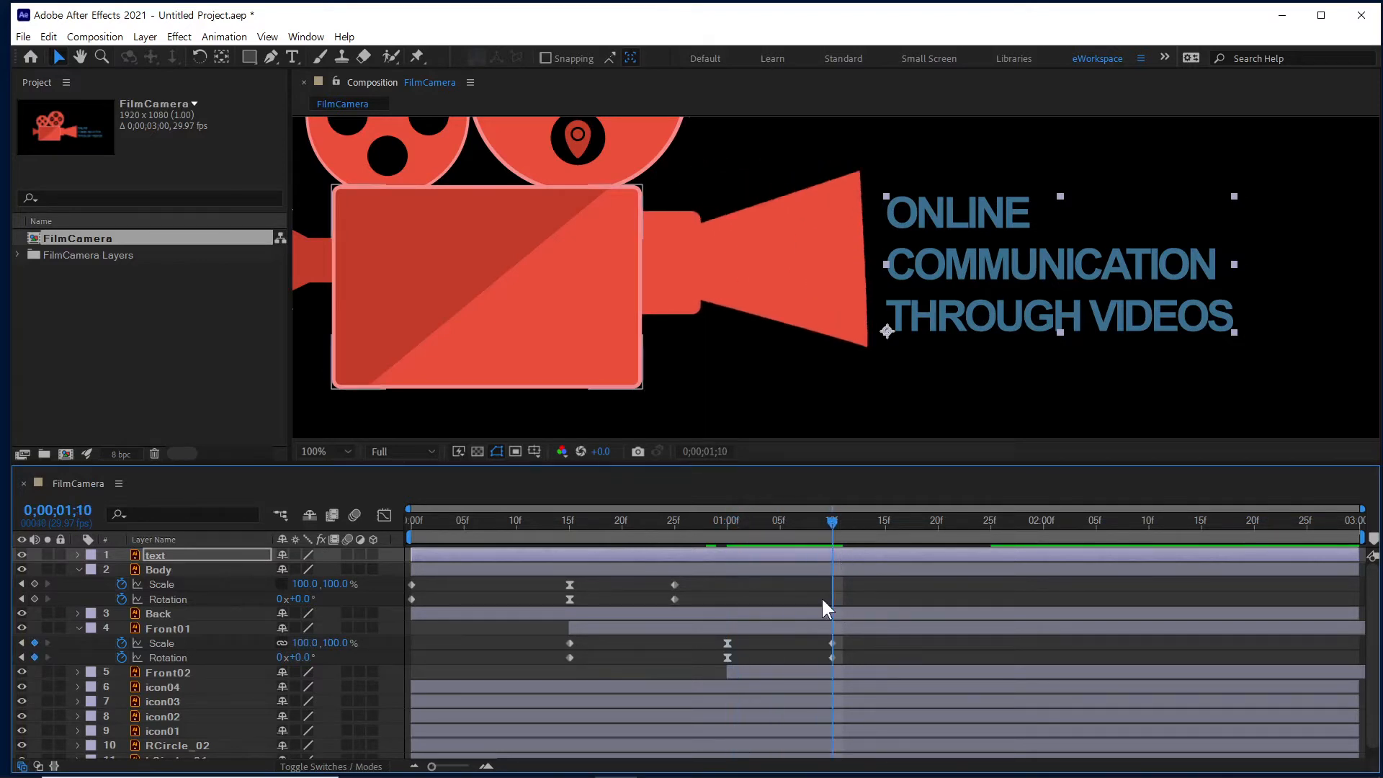
key(alt+bracketleft)
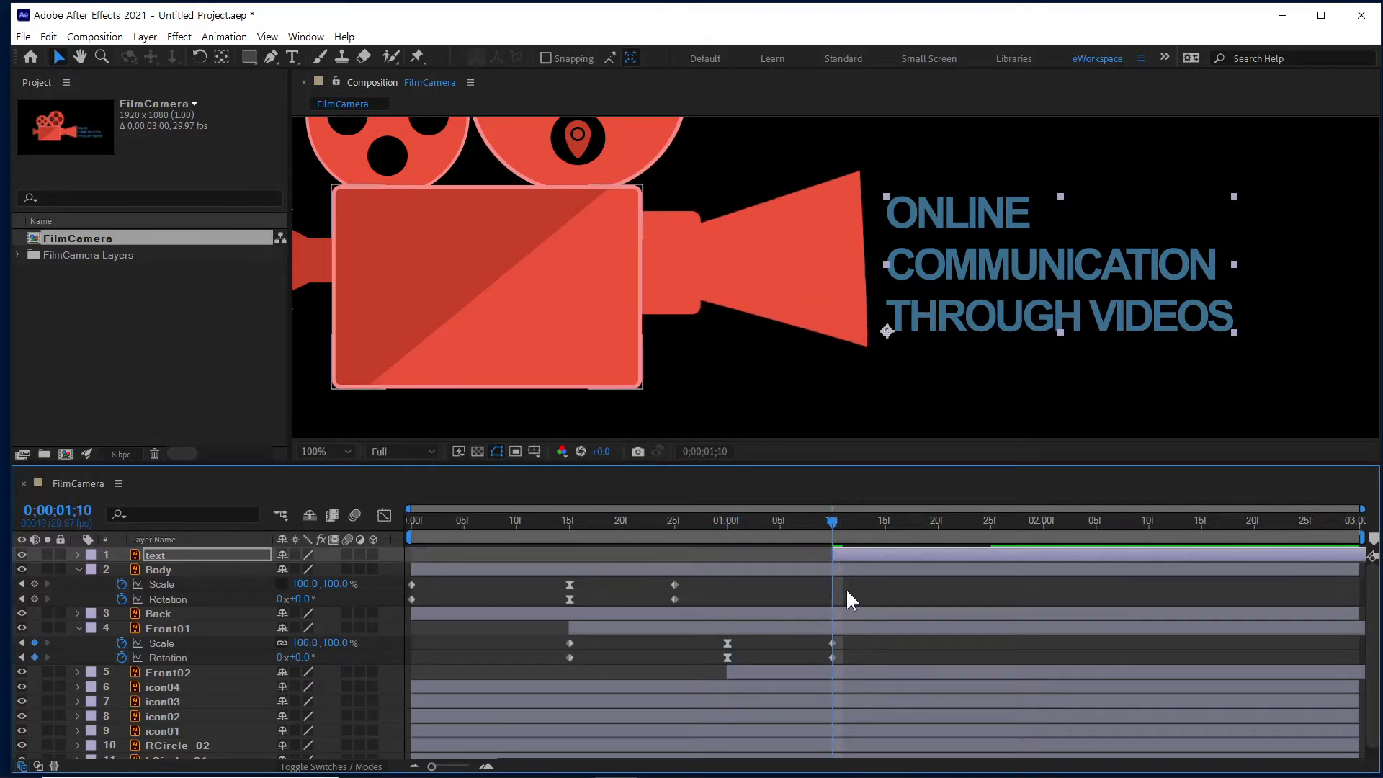
click(826, 322)
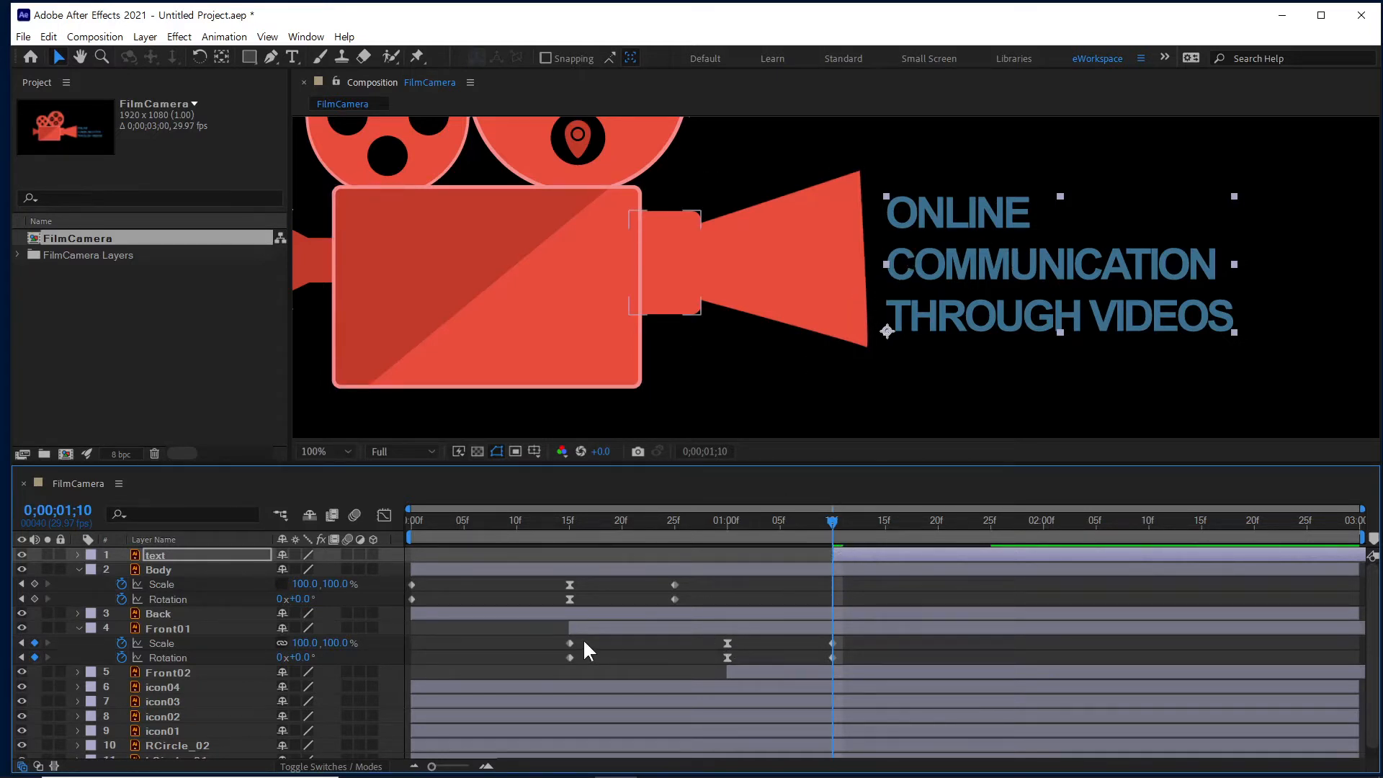
Copy all of Front01's Scale and Rotation keyframes and paste them onto the text layer at 0;00;01;10.
drag(846, 639, 555, 661)
click(773, 297)
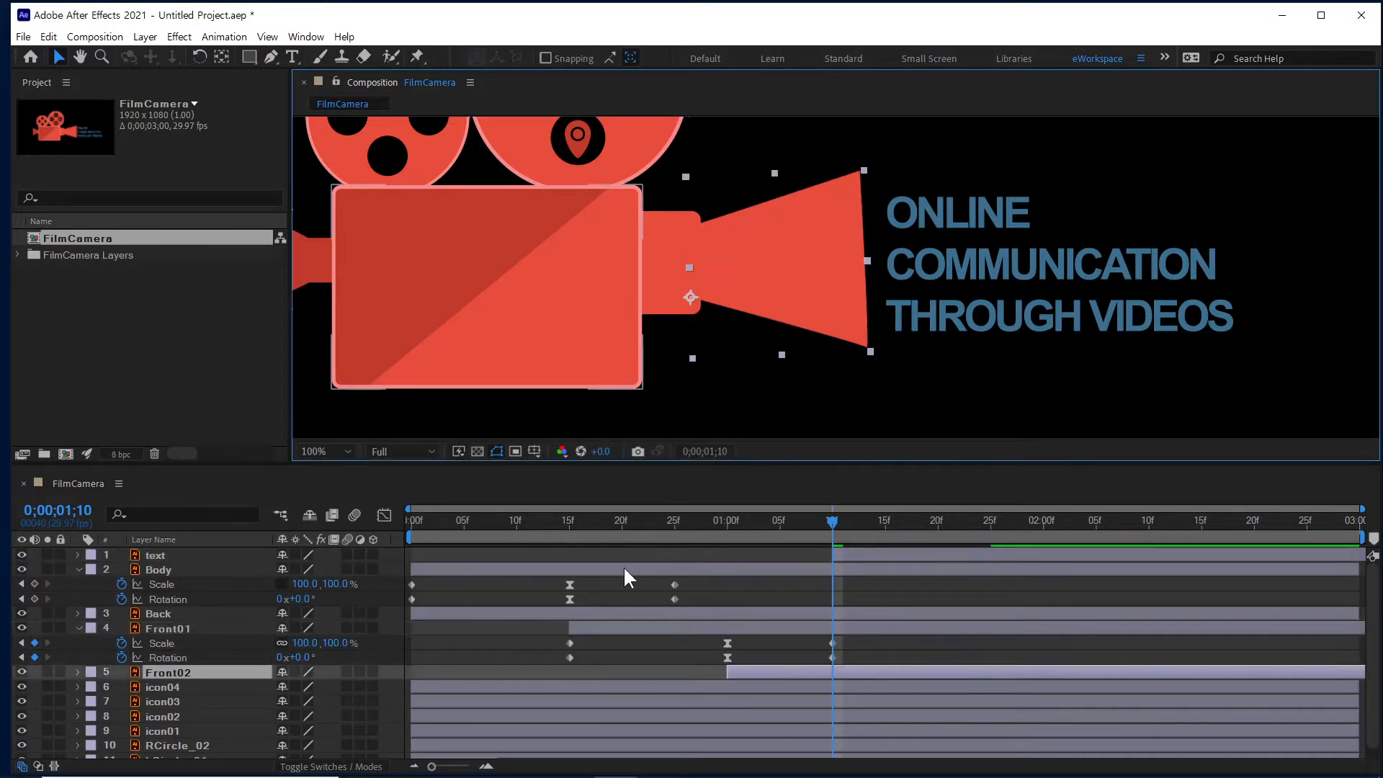
drag(849, 642, 534, 659)
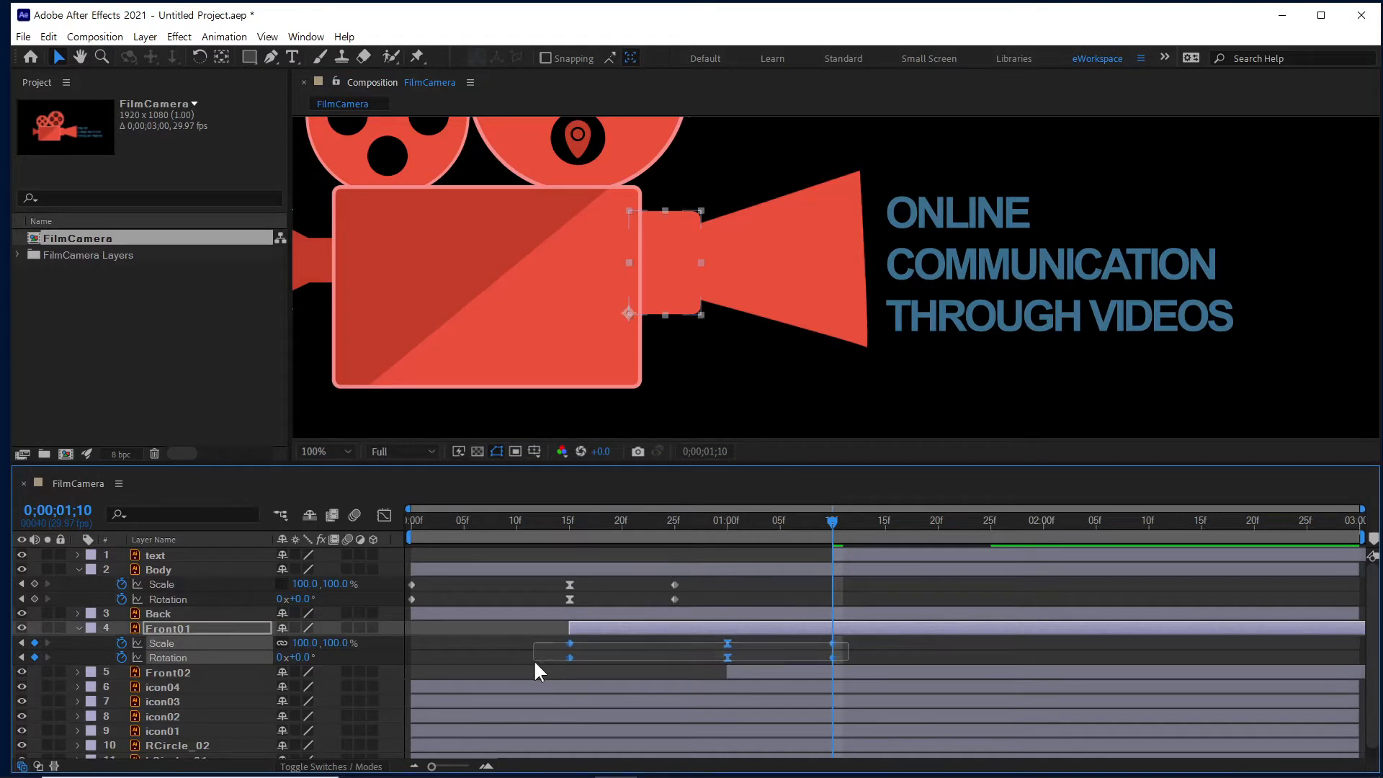
key(ctrl+c)
click(846, 556)
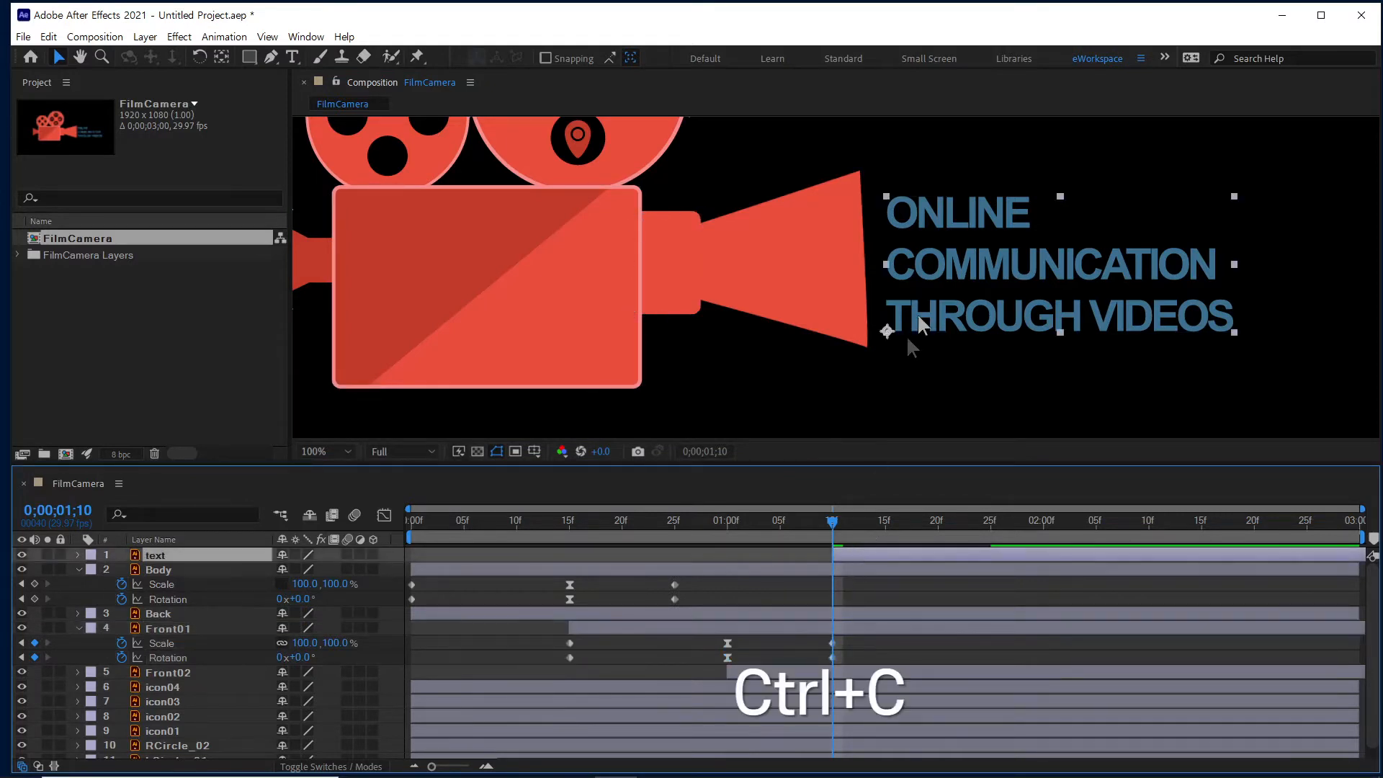
key(ctrl+v)
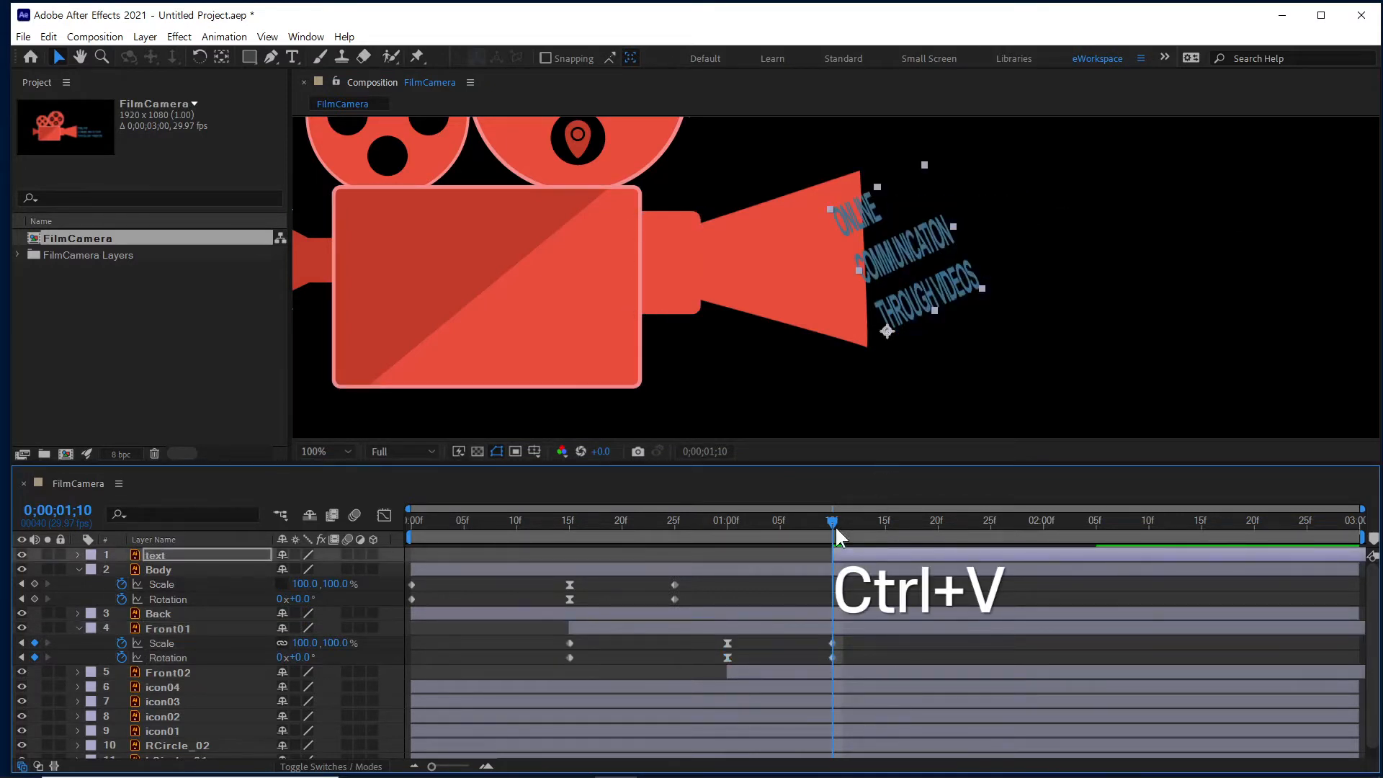
Preview the text layer's pasted motion and reveal its Scale and Rotation keyframes.
key(space)
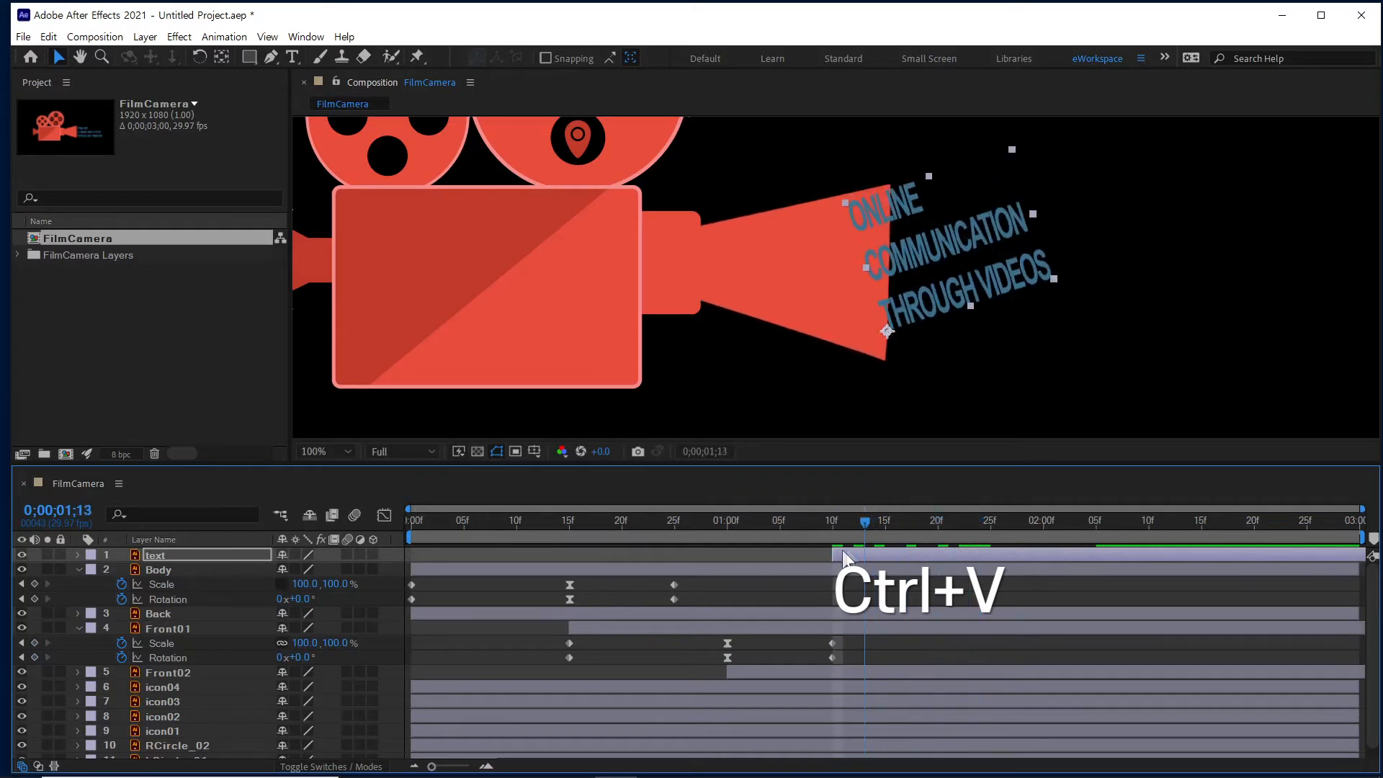
key(space)
drag(831, 552, 938, 529)
key(u)
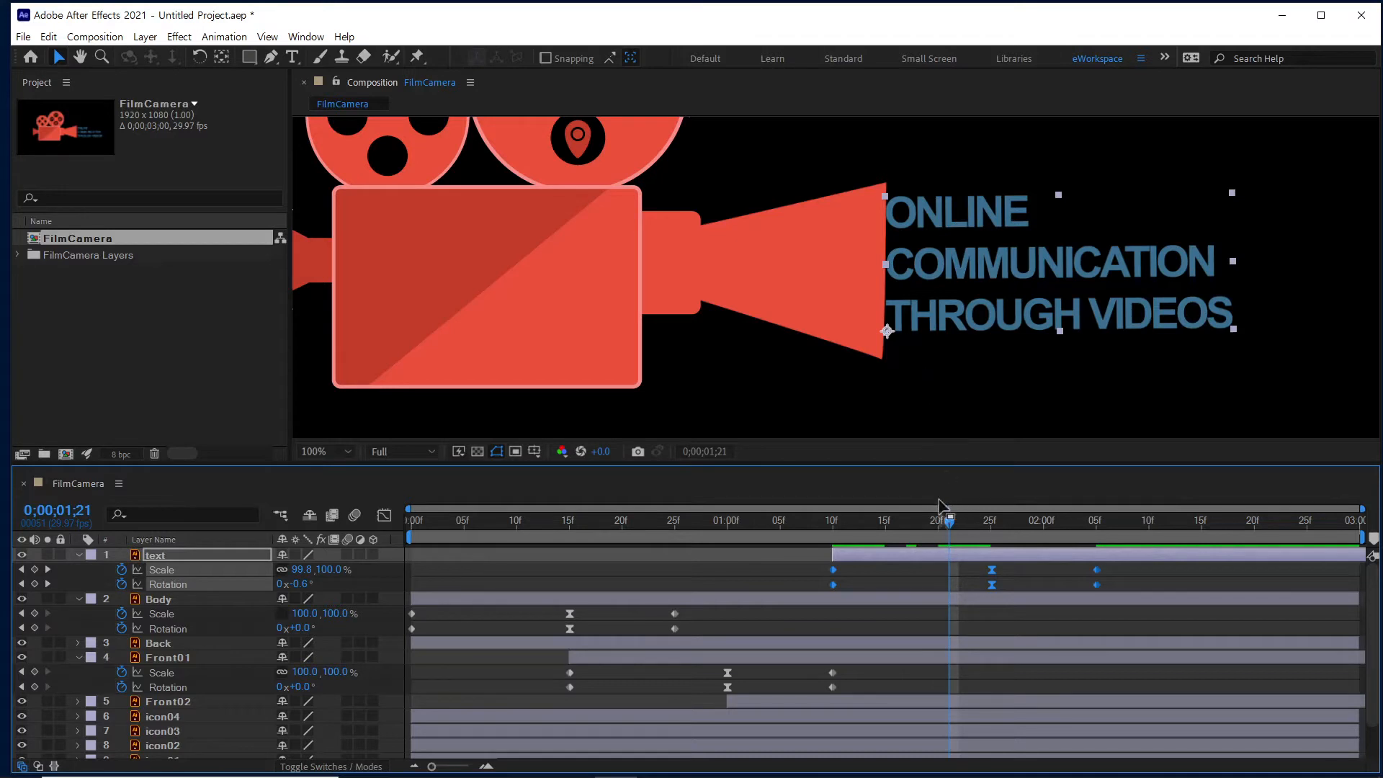
click(946, 563)
click(939, 520)
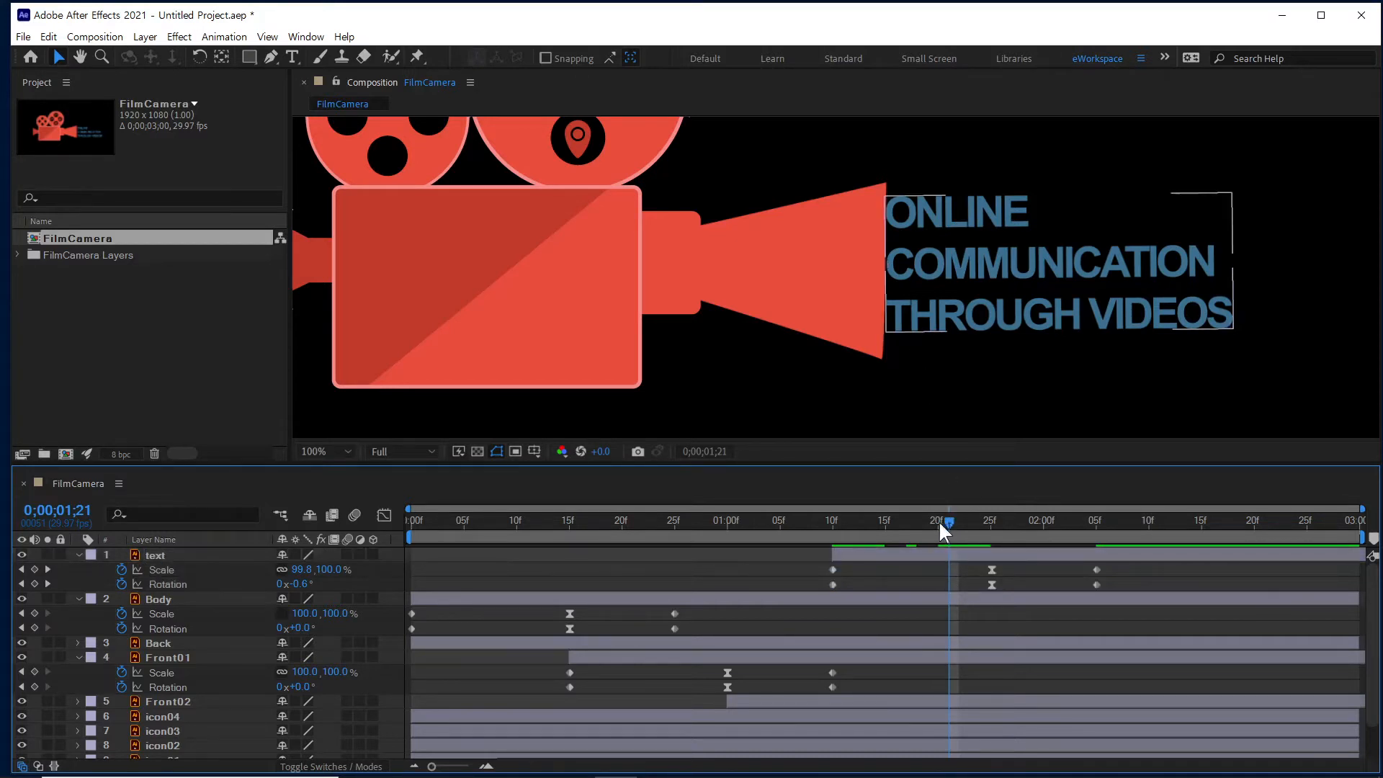
Reveal the text layer's Position as well and add a Position keyframe at 0;00;01;25, aligned with its middle keyframes.
click(922, 554)
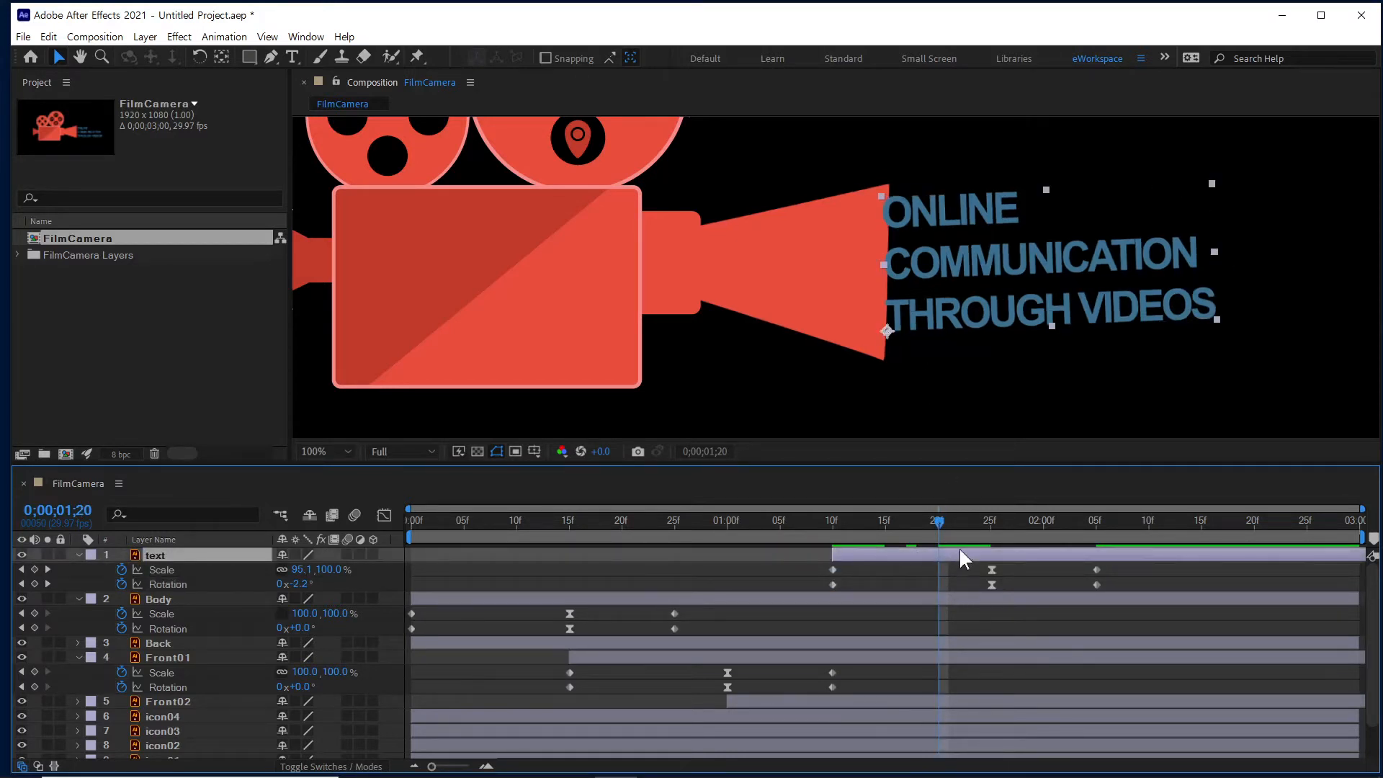
key(shift+p)
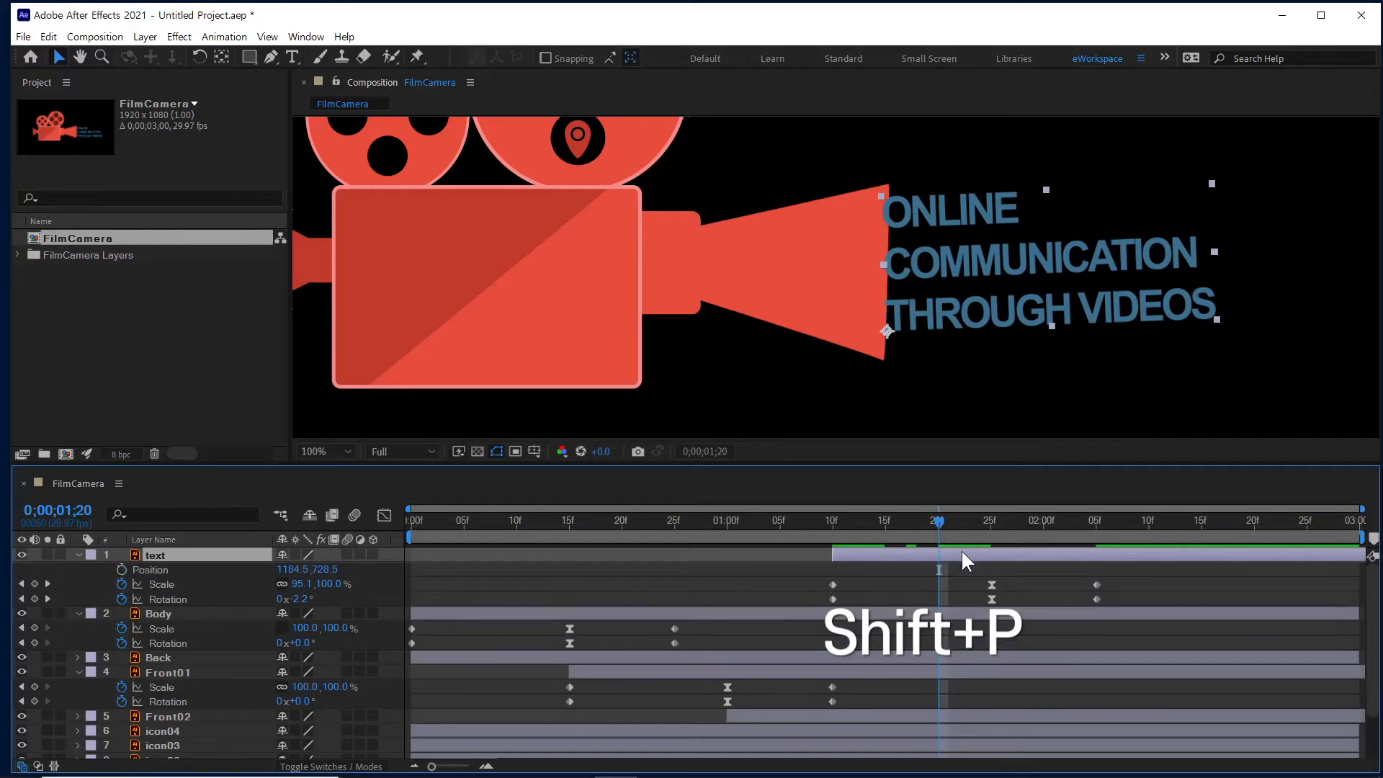
drag(958, 521, 991, 525)
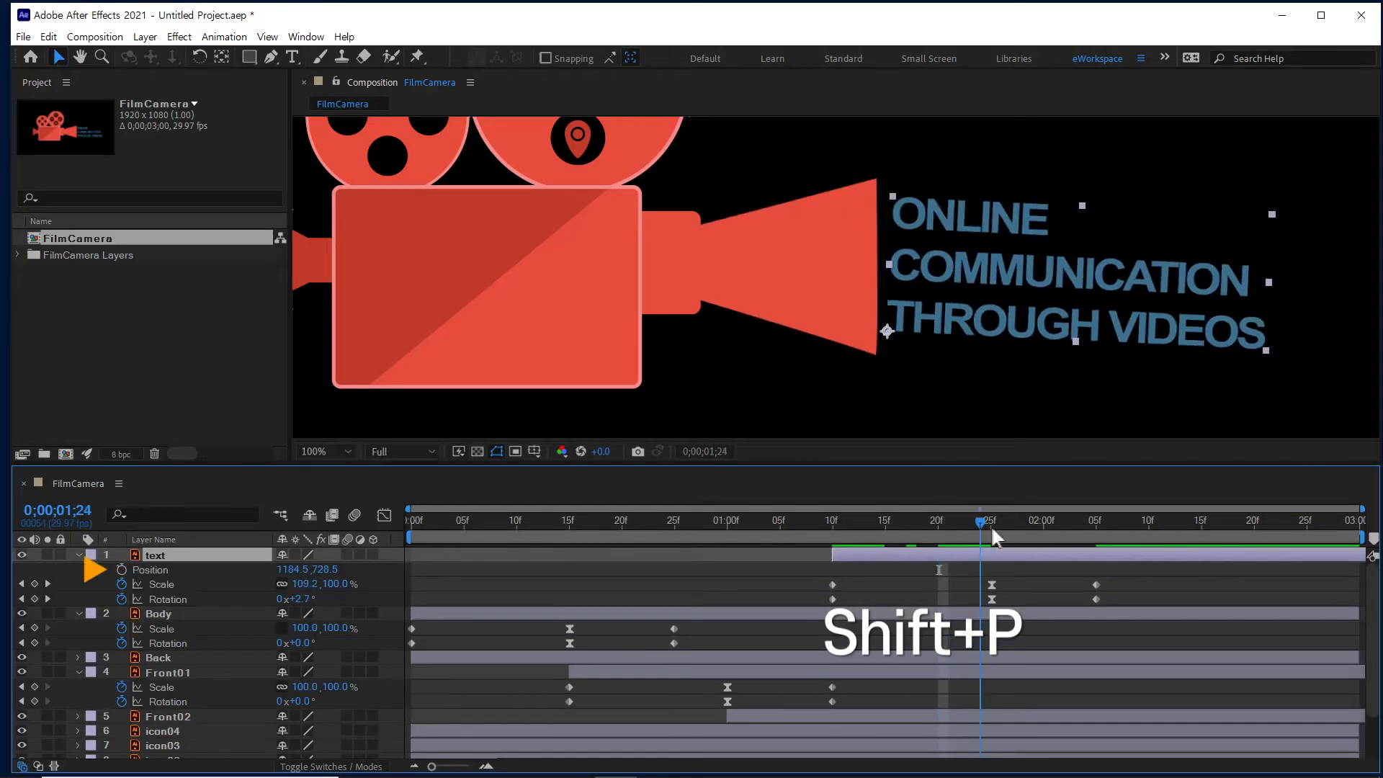
click(122, 569)
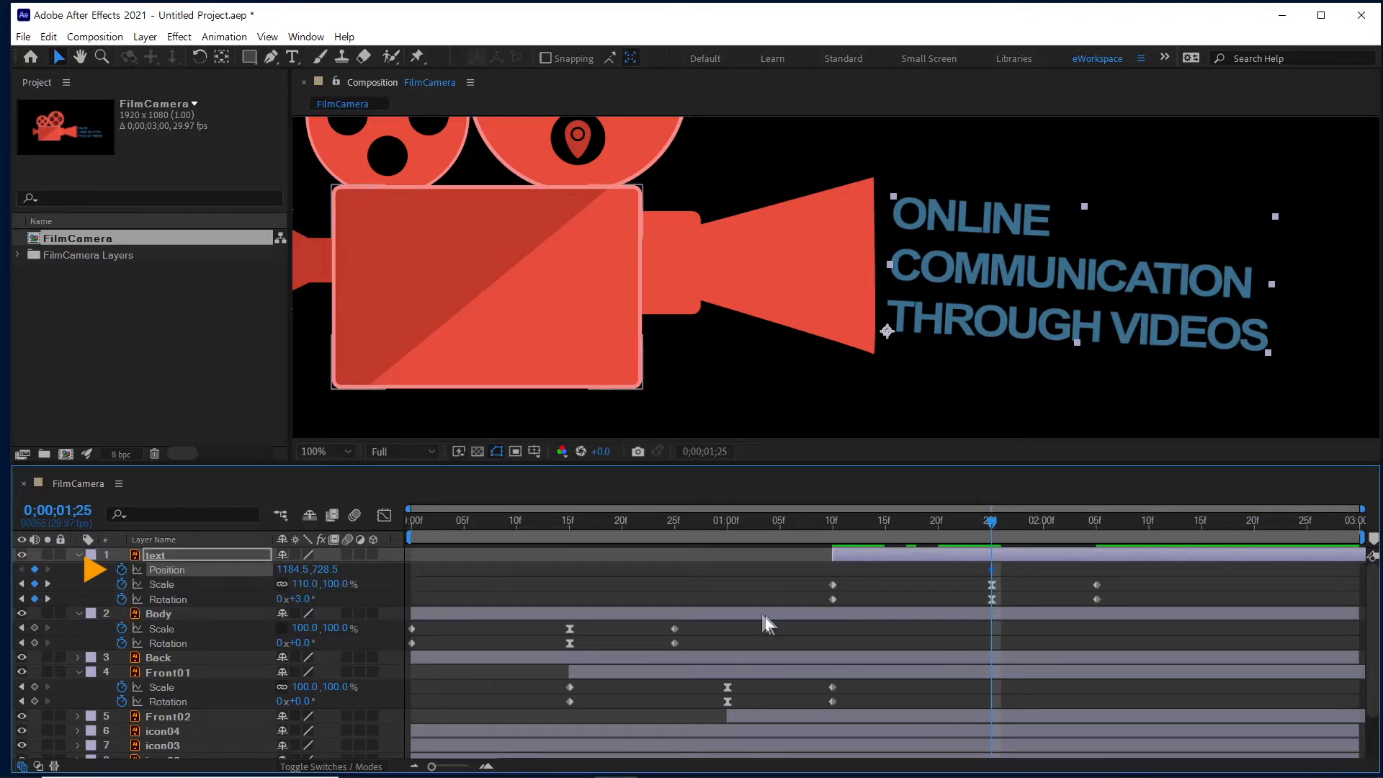
At 0;00;01;10, move the text onto the front lens cone, to a Position of about 1049.5, 714.5.
click(837, 519)
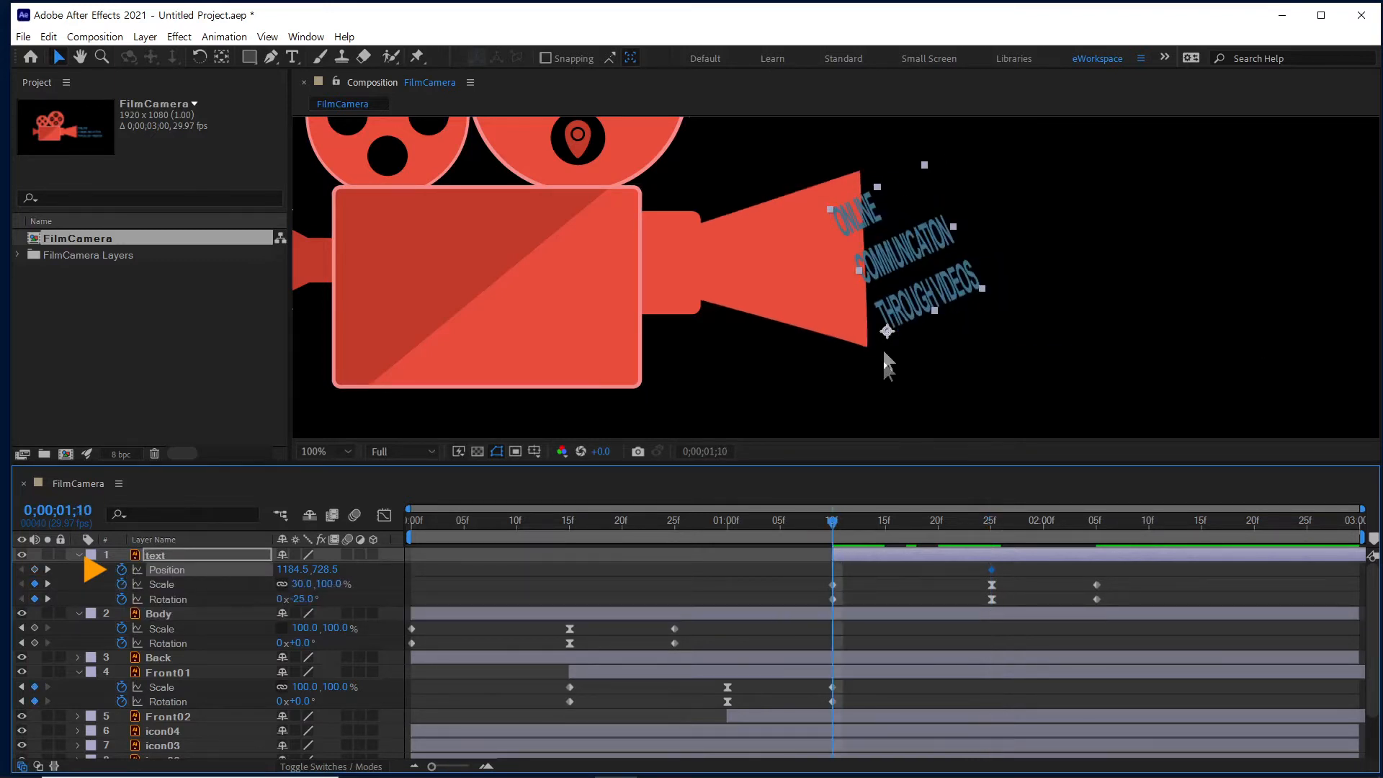
drag(950, 285, 852, 280)
key(Down)
key(Down)
key(Down)
key(Down)
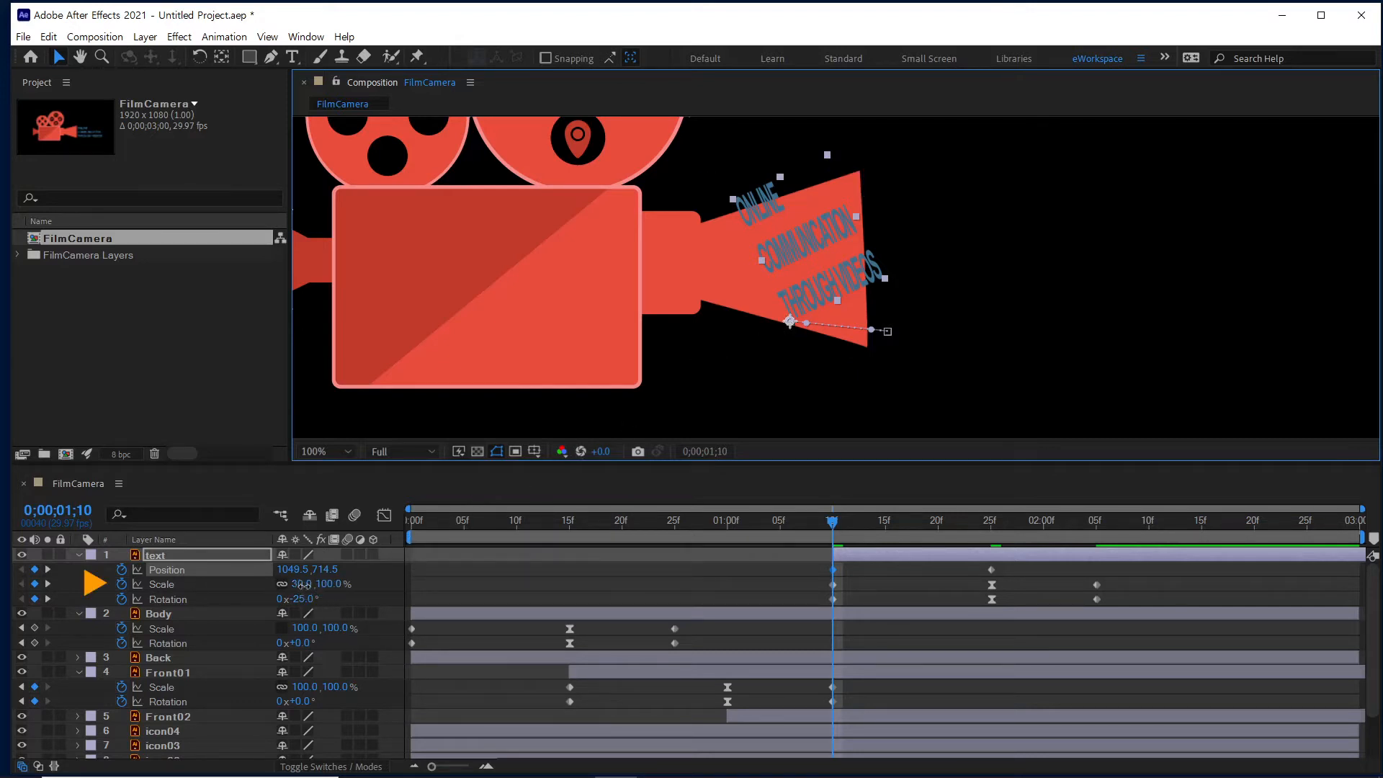
Reduce the text layer's Scale at 0;00;01;10 proportionally to about 23.0, 76.7% and preview the text's entrance.
drag(297, 585, 305, 586)
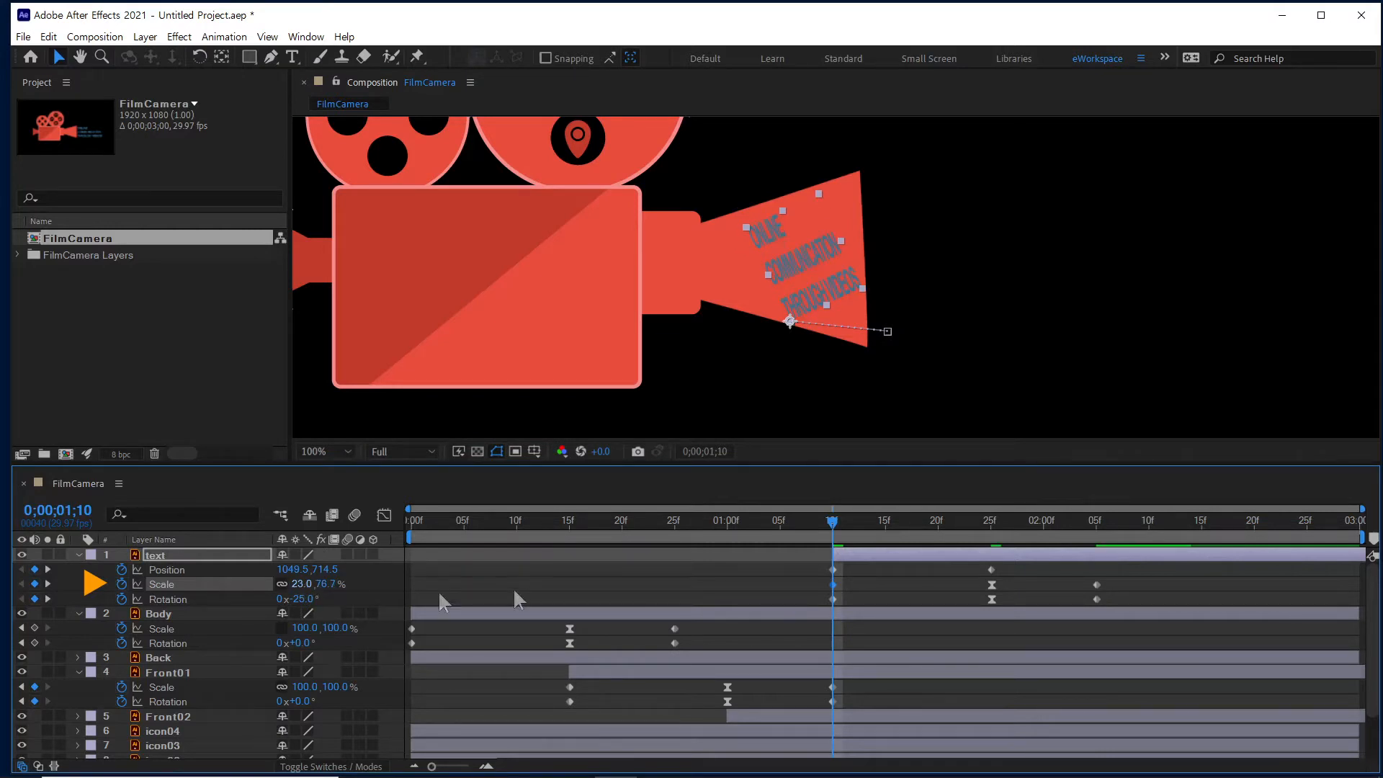
drag(814, 522, 1145, 569)
drag(997, 569, 816, 592)
key(space)
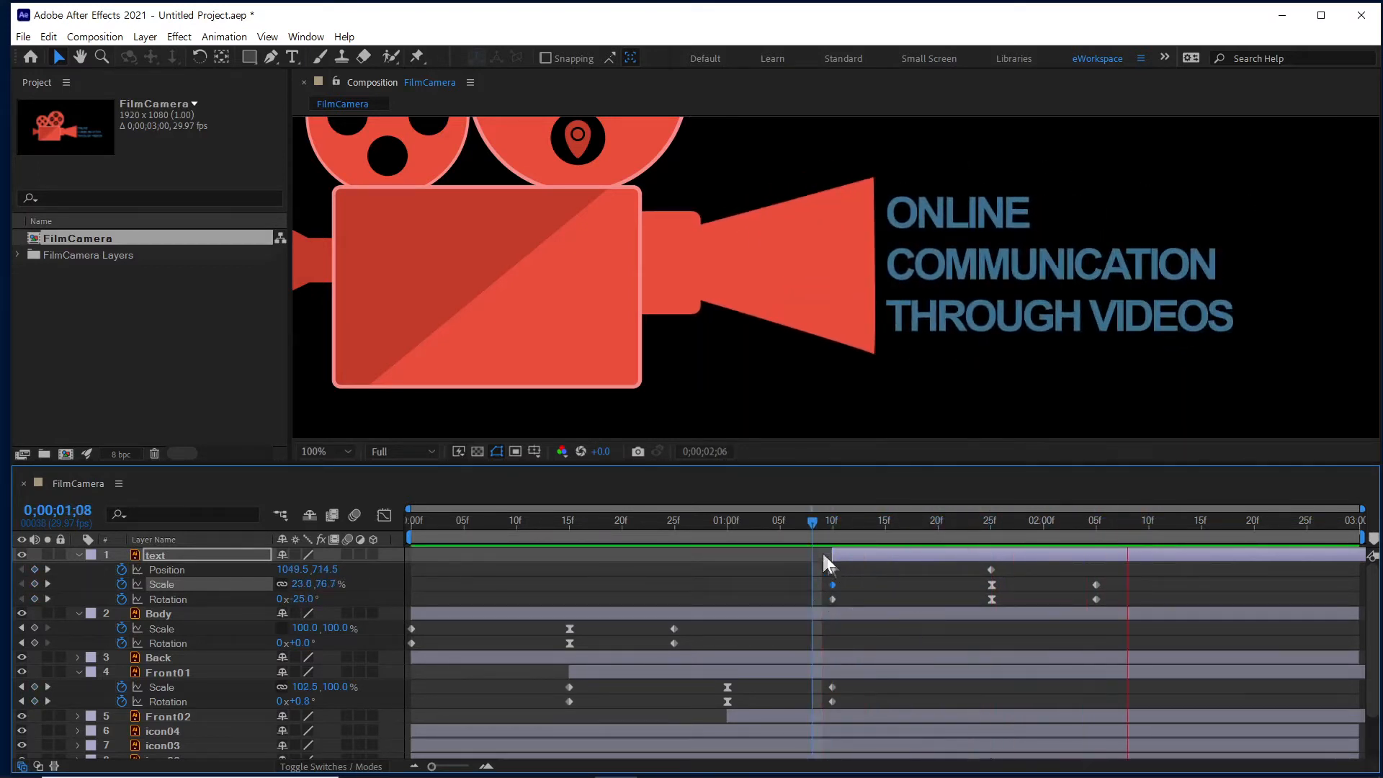
click(789, 526)
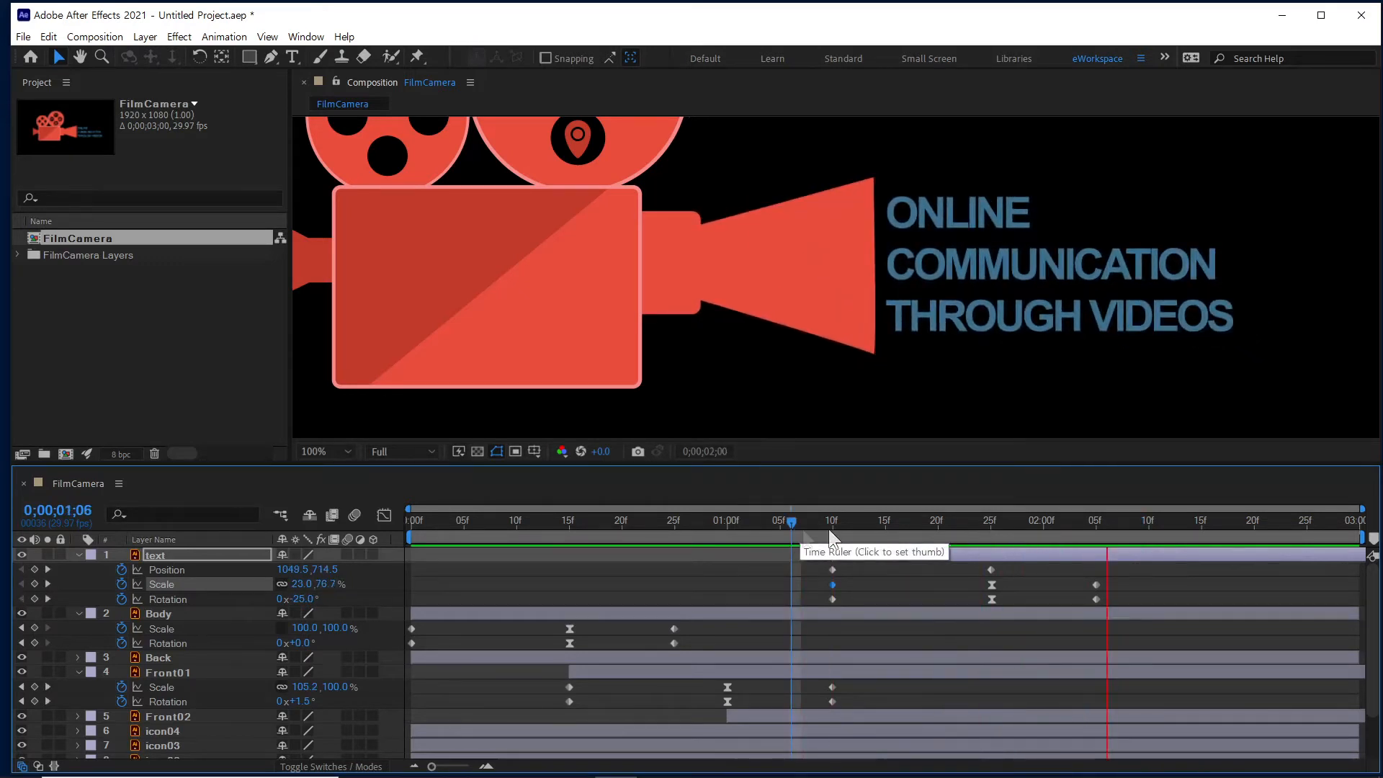
key(space)
Apply Easy Ease In to the text layer's Position keyframe at 0;00;01;25 and preview the text's entrance.
drag(815, 525, 988, 527)
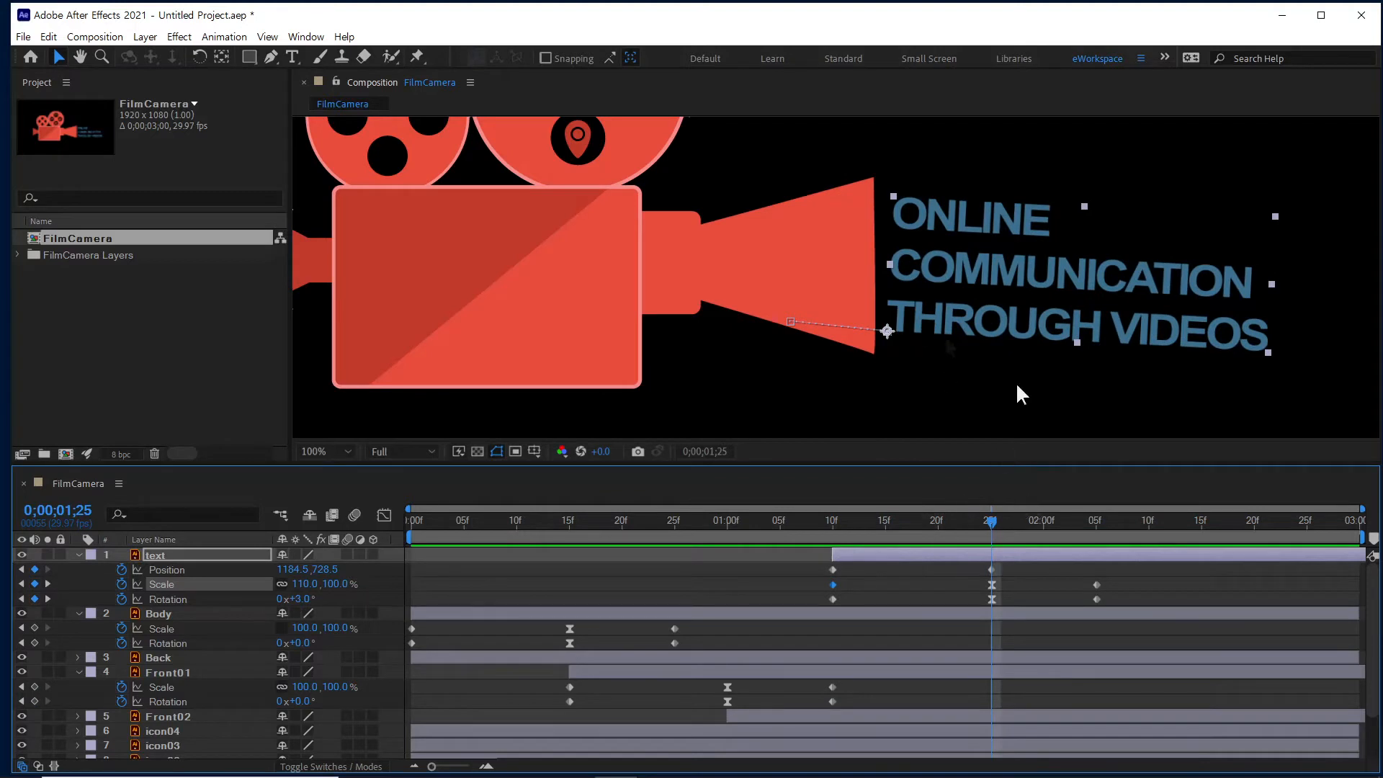
click(991, 570)
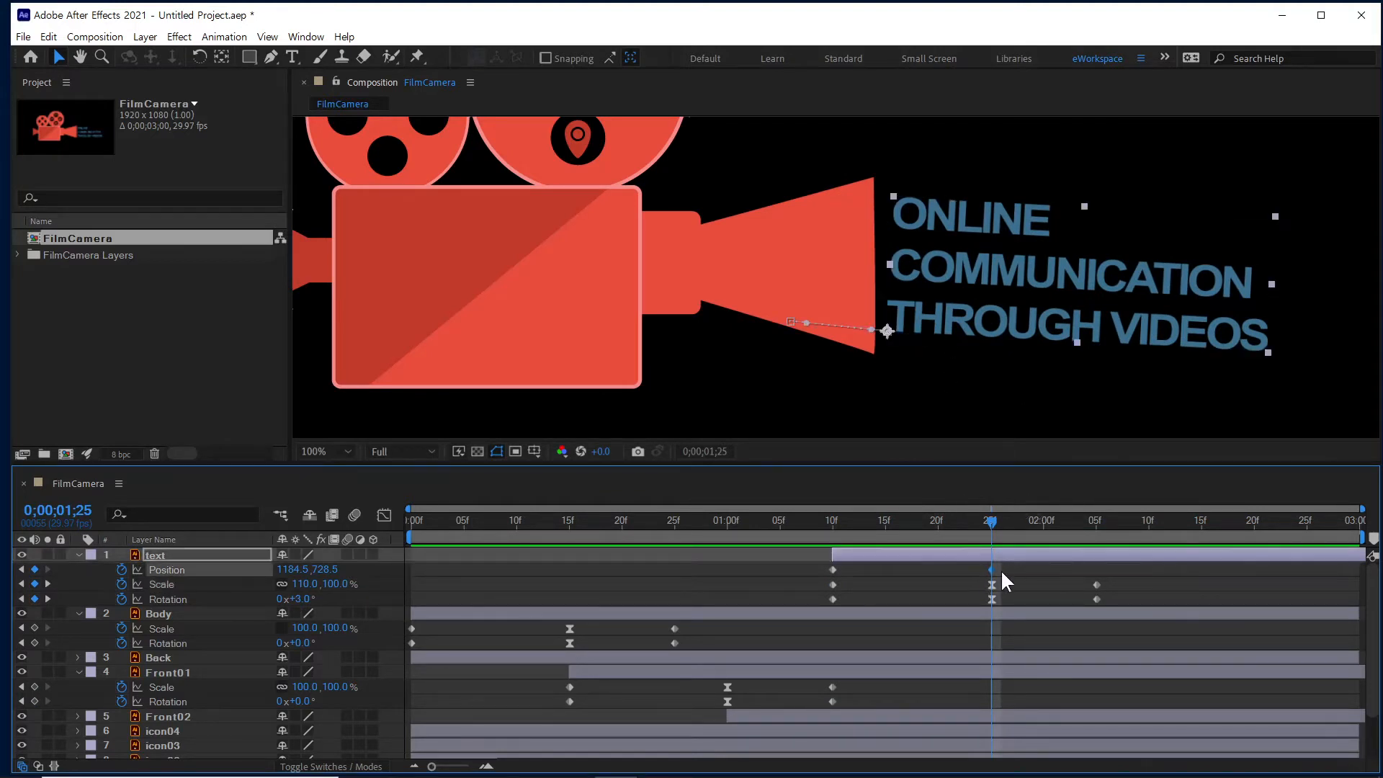
key(shift+F9)
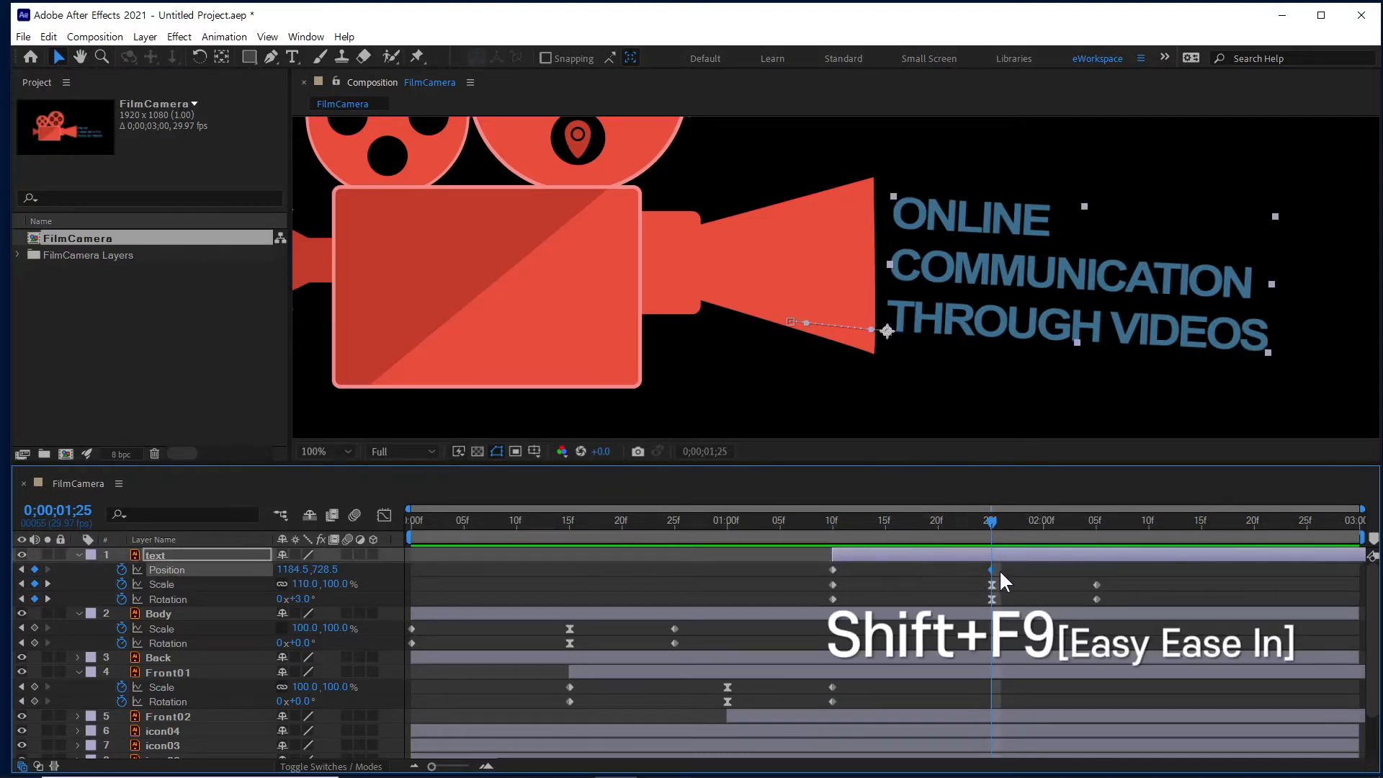
mouse_move(824, 529)
mouse_down()
mouse_move(893, 513)
mouse_move(975, 536)
mouse_move(814, 553)
mouse_up()
key(space)
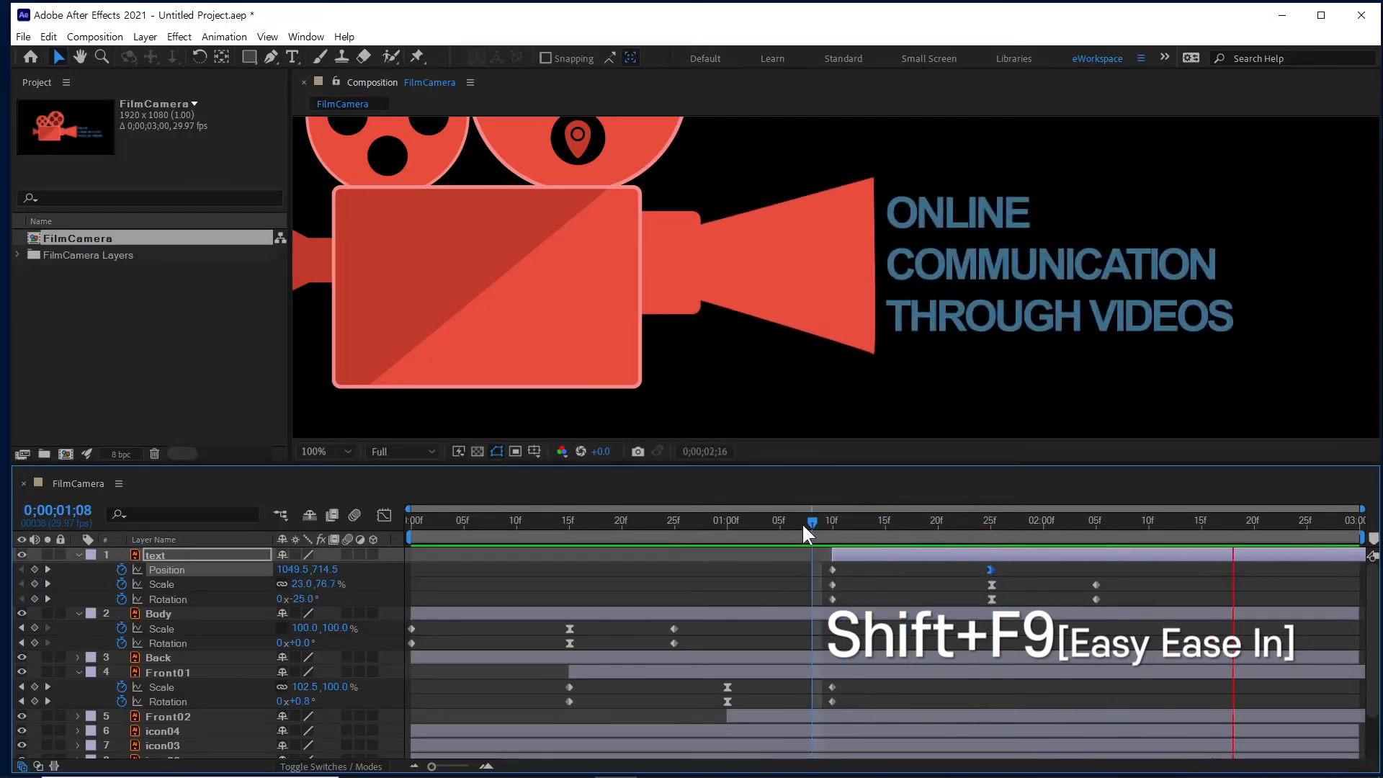
click(803, 522)
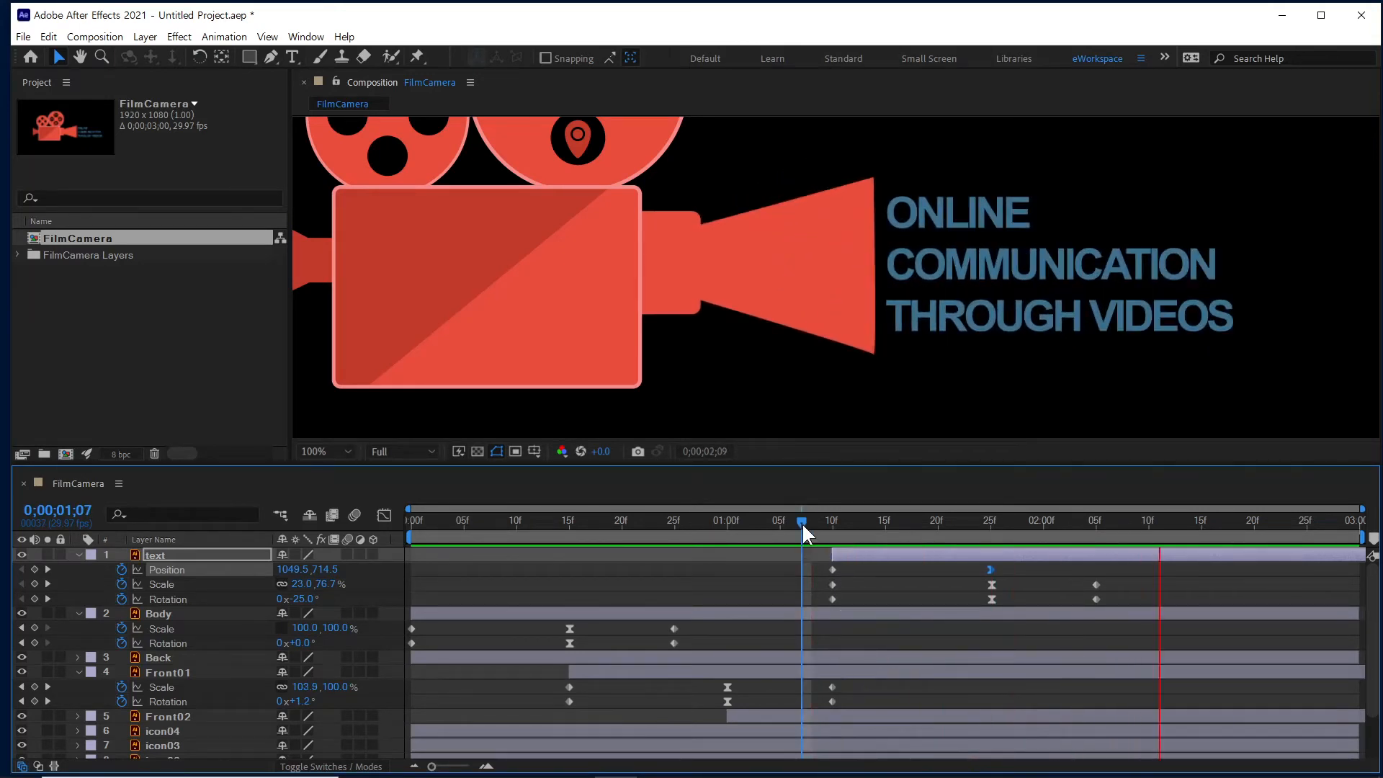
Move the text layer below Front02 in the layer stack, so it emerges from behind the lens cone.
drag(801, 521, 991, 530)
click(785, 235)
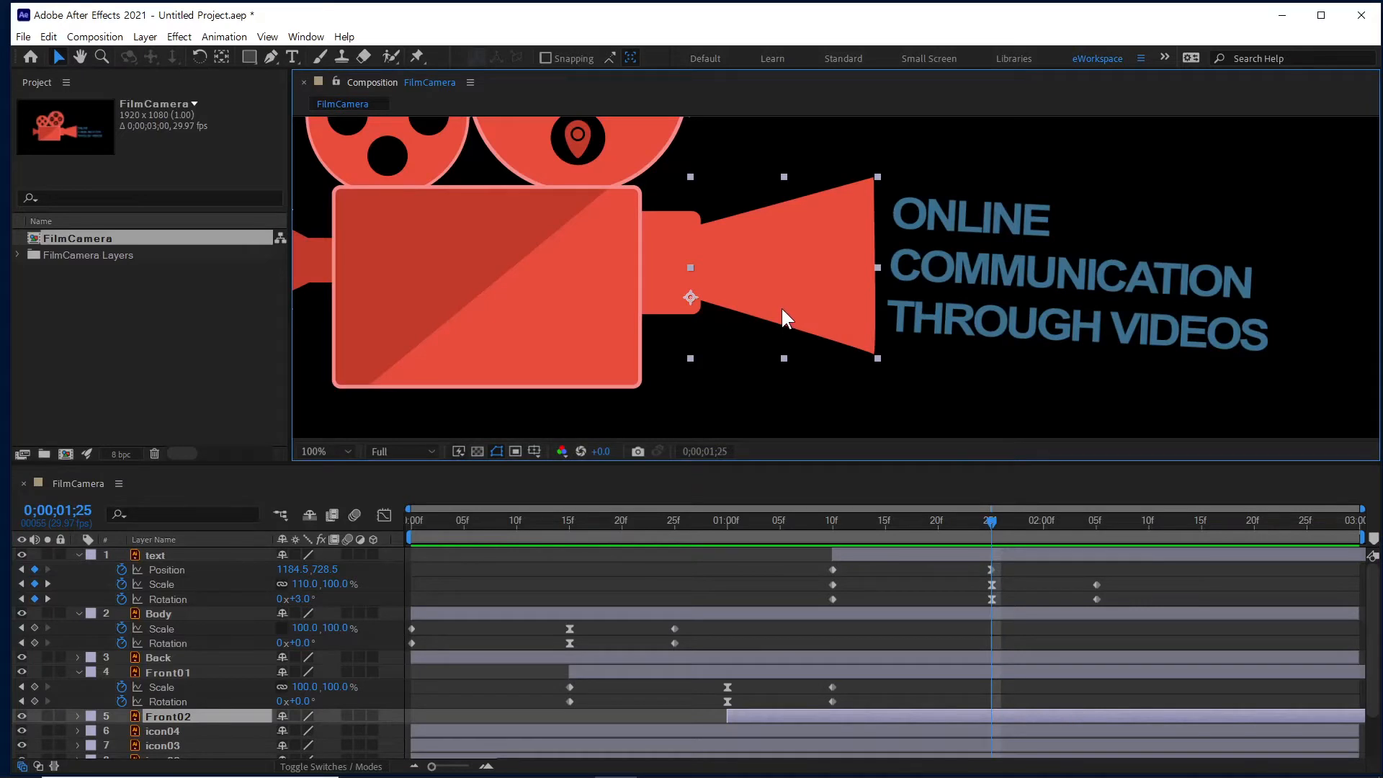
click(180, 717)
drag(164, 560, 167, 726)
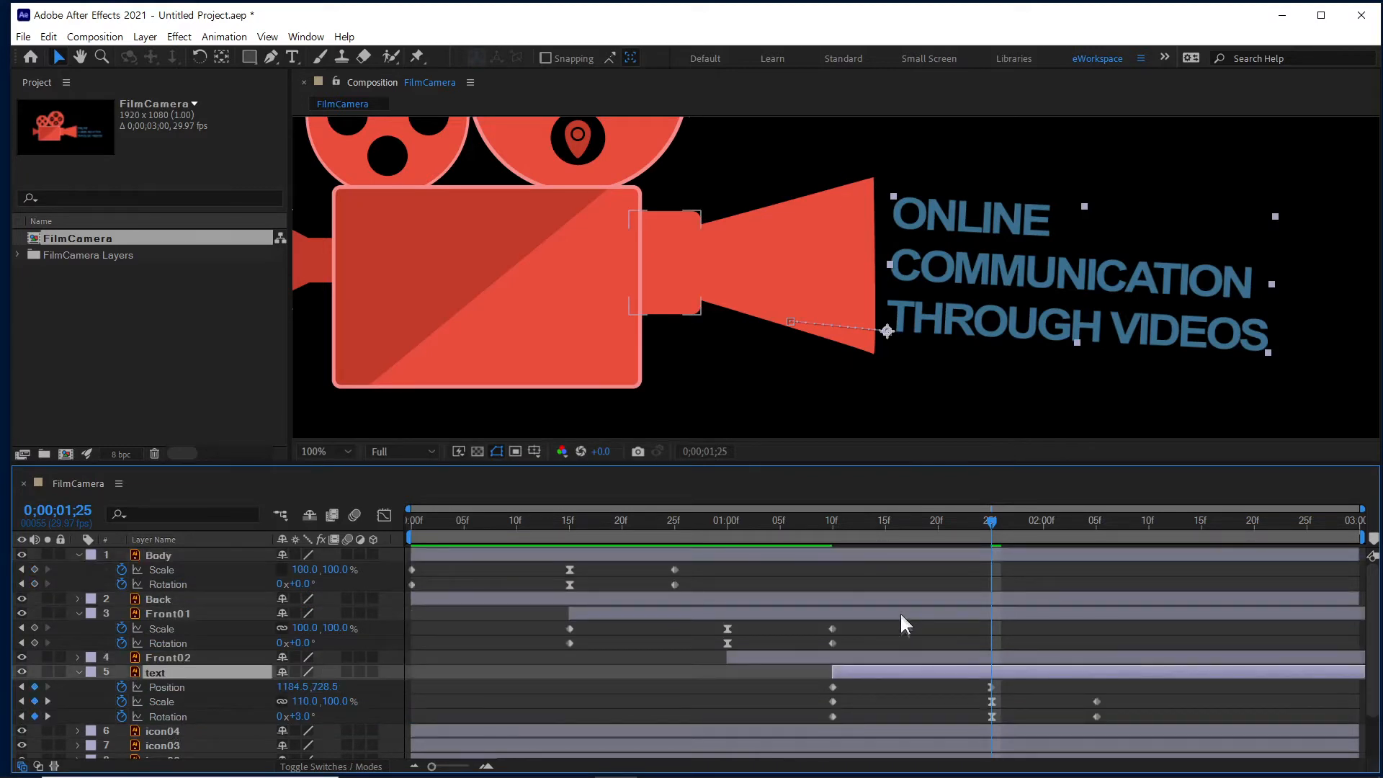
Preview the text's entrance from behind the lens cone and play the whole animation from 0;00;00;00.
drag(827, 524, 917, 562)
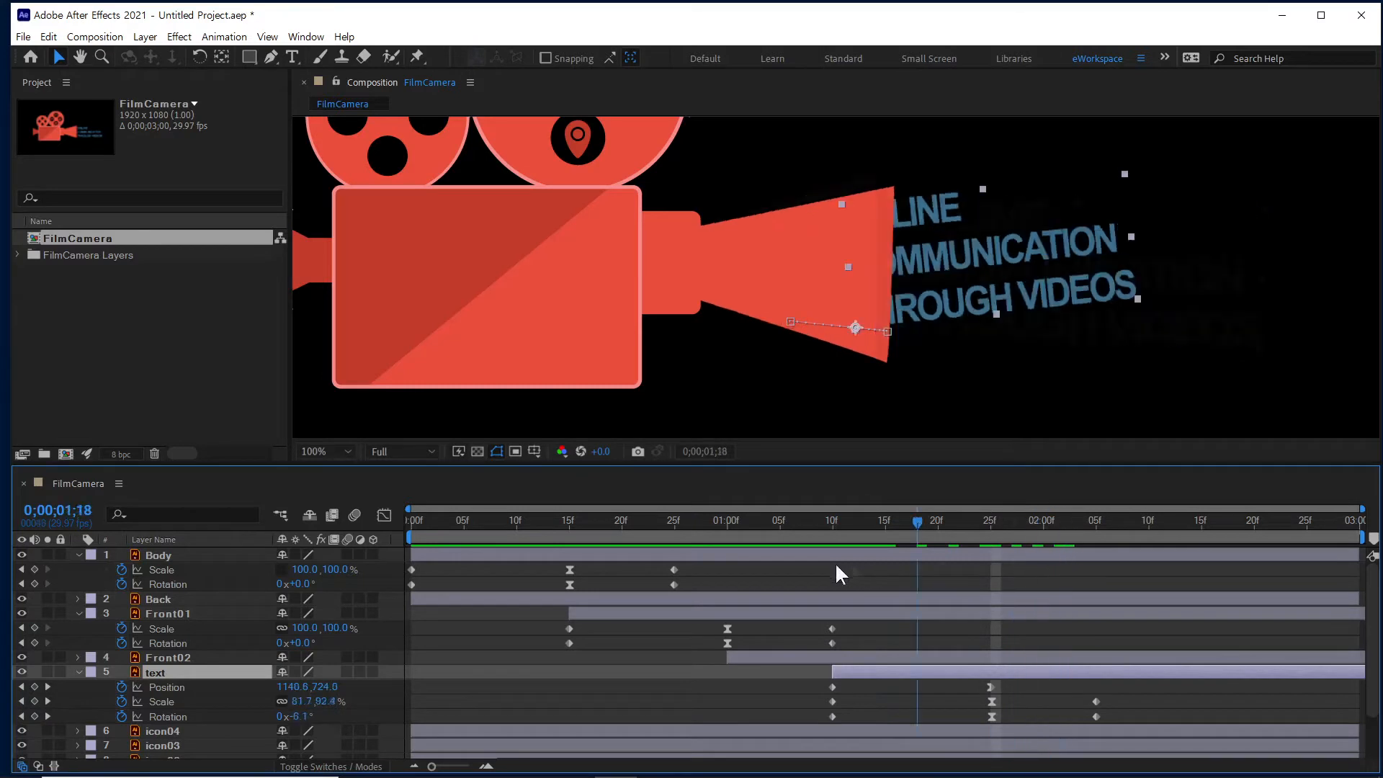
drag(836, 574, 790, 568)
key(space)
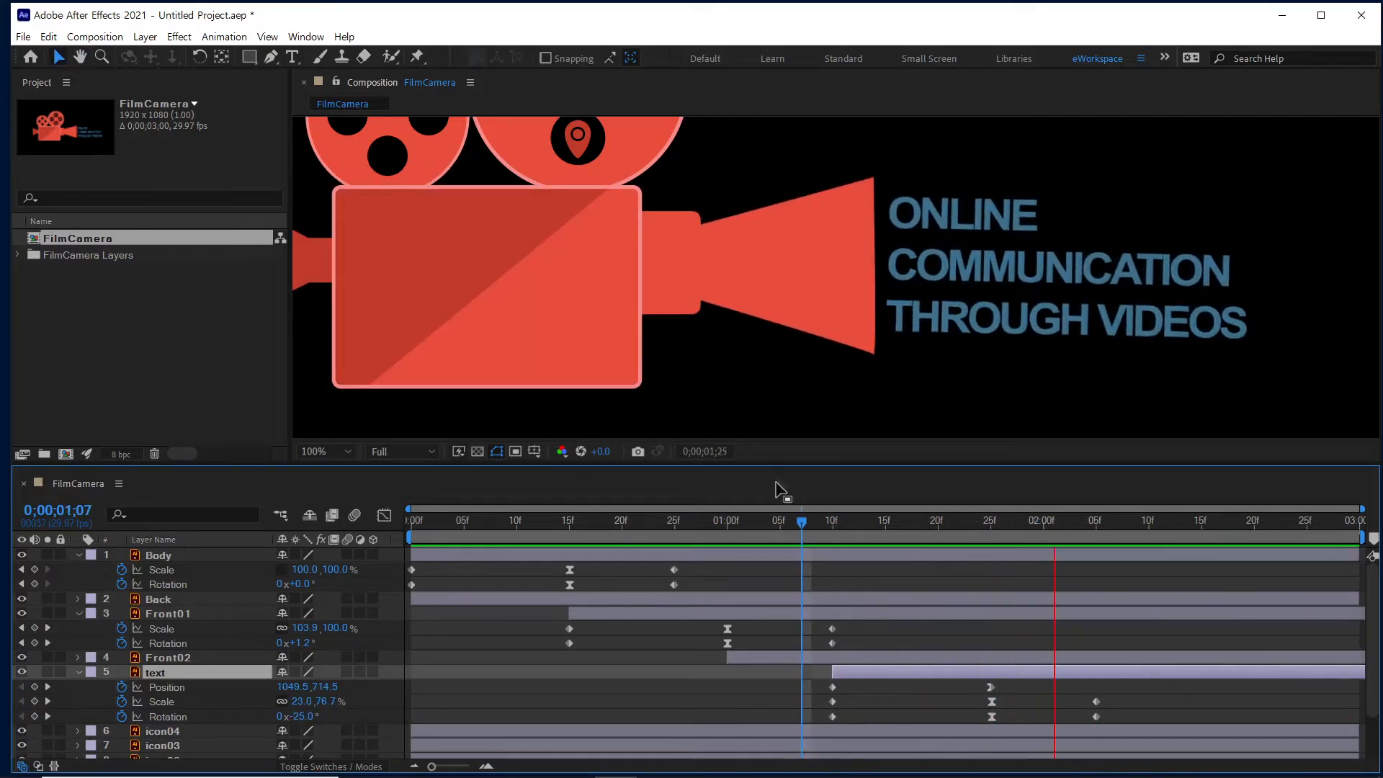
key(space)
scroll(684, 314, down, 1)
mouse_move(684, 316)
mouse_down()
mouse_move(779, 346)
mouse_move(693, 333)
mouse_up()
drag(523, 521, 376, 533)
key(space)
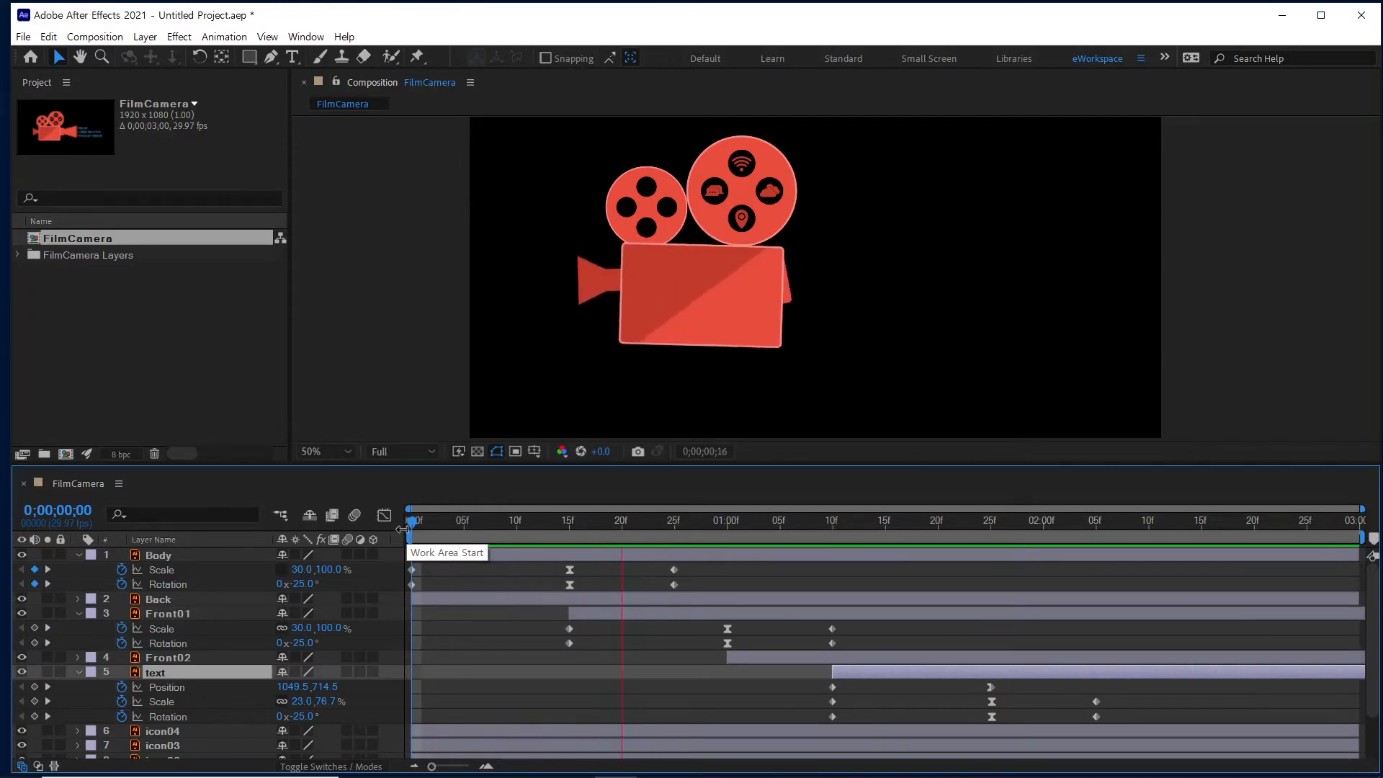
key(space)
Shift the Front02 layer earlier to start at 0;00;00;28 and preview the lens cone's entrance.
drag(634, 535, 709, 540)
click(815, 656)
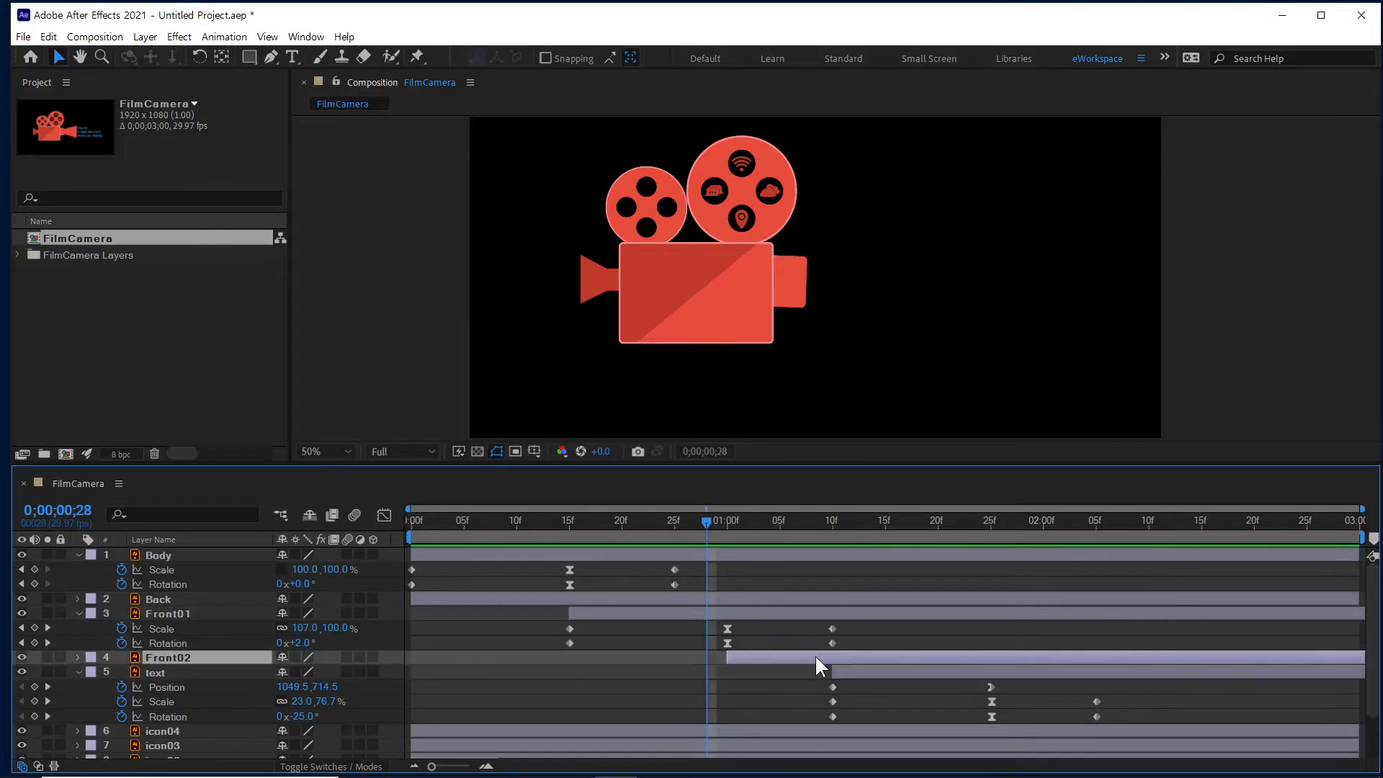
drag(857, 658, 831, 656)
click(716, 533)
drag(723, 528, 609, 547)
key(space)
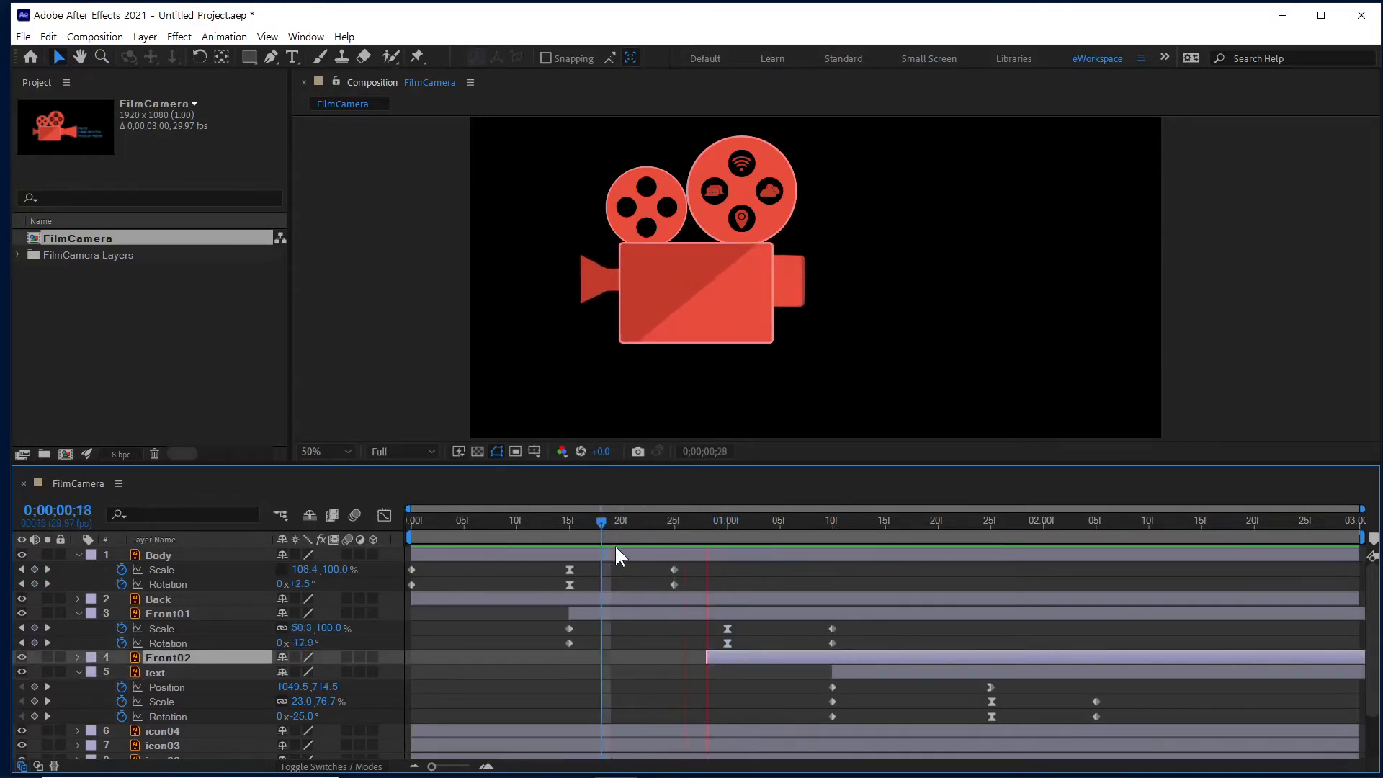
Shift the text layer with its keyframes earlier to start at 0;00;01;07 and preview the staggered animation.
drag(719, 521, 801, 533)
drag(857, 669, 827, 669)
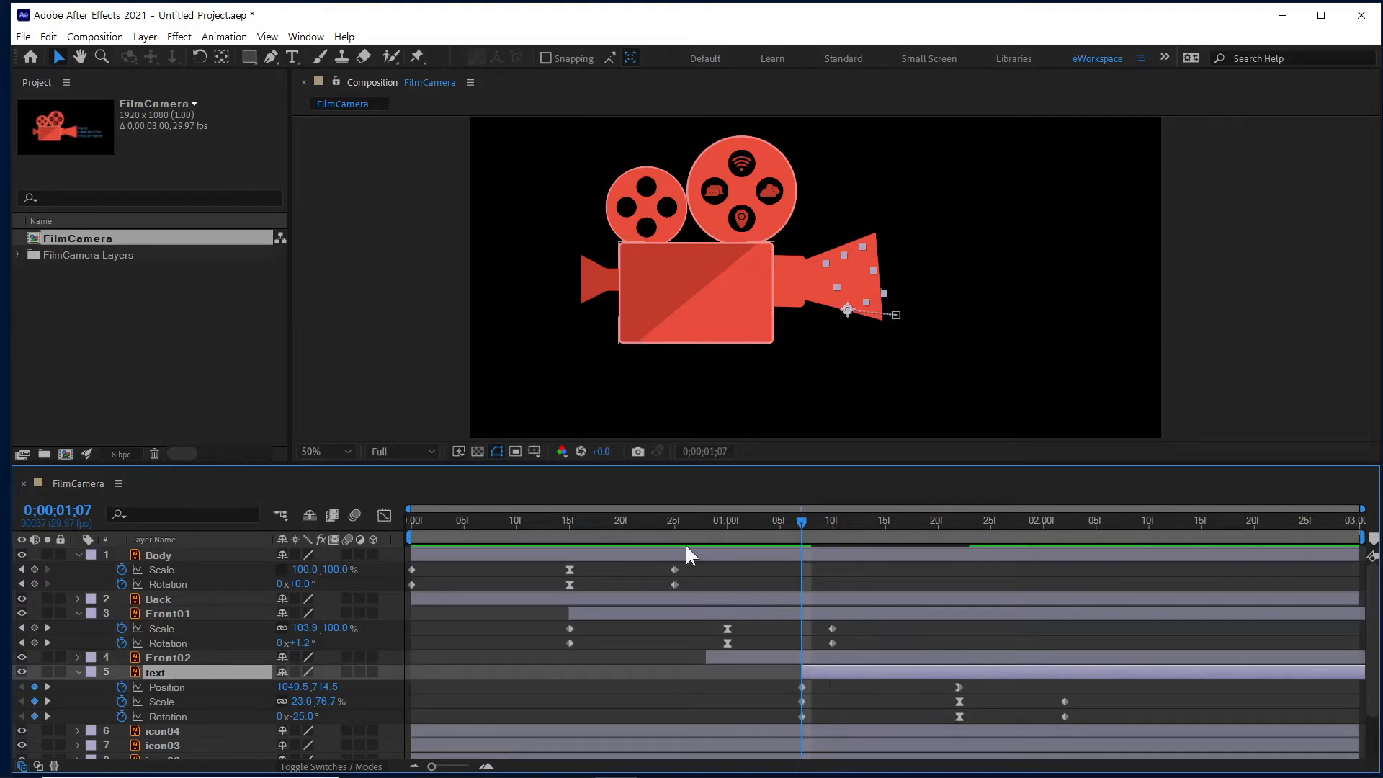
click(553, 525)
key(space)
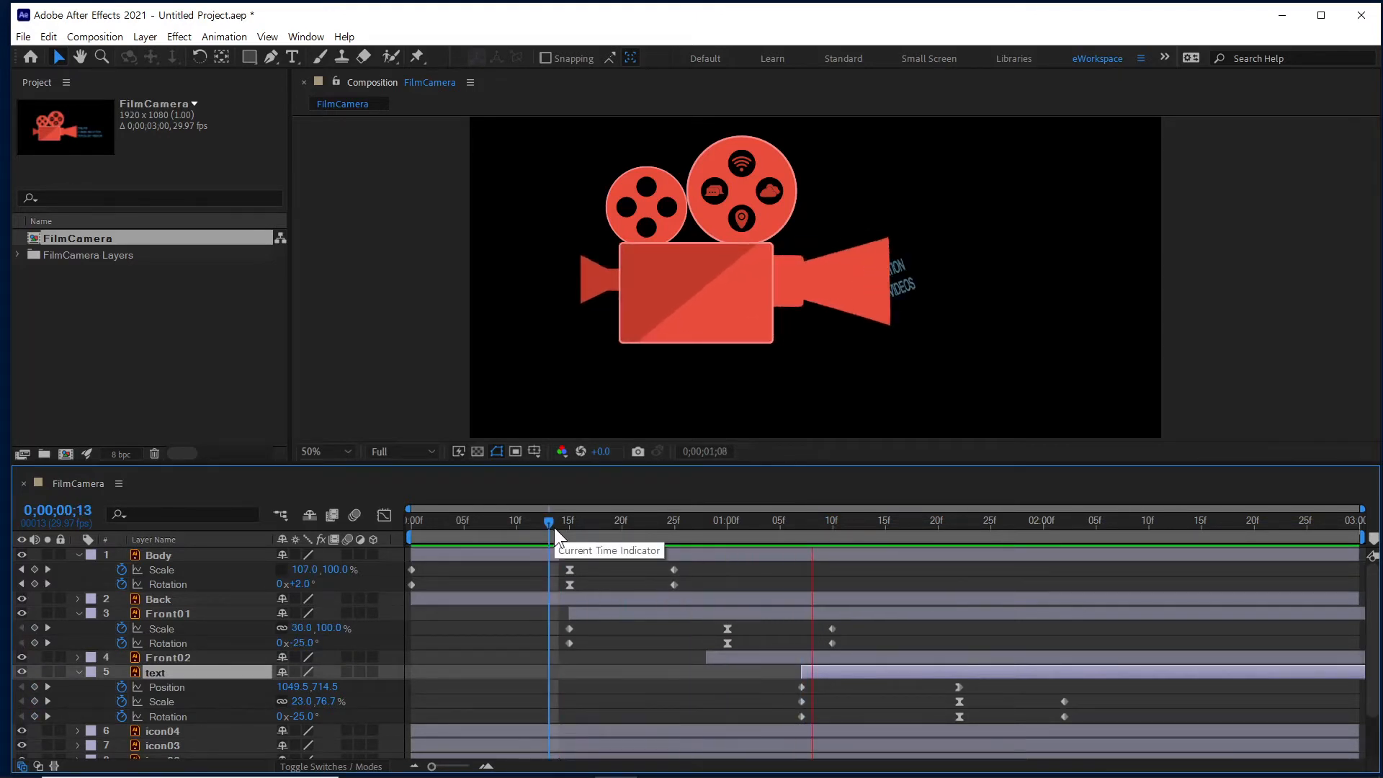
click(411, 521)
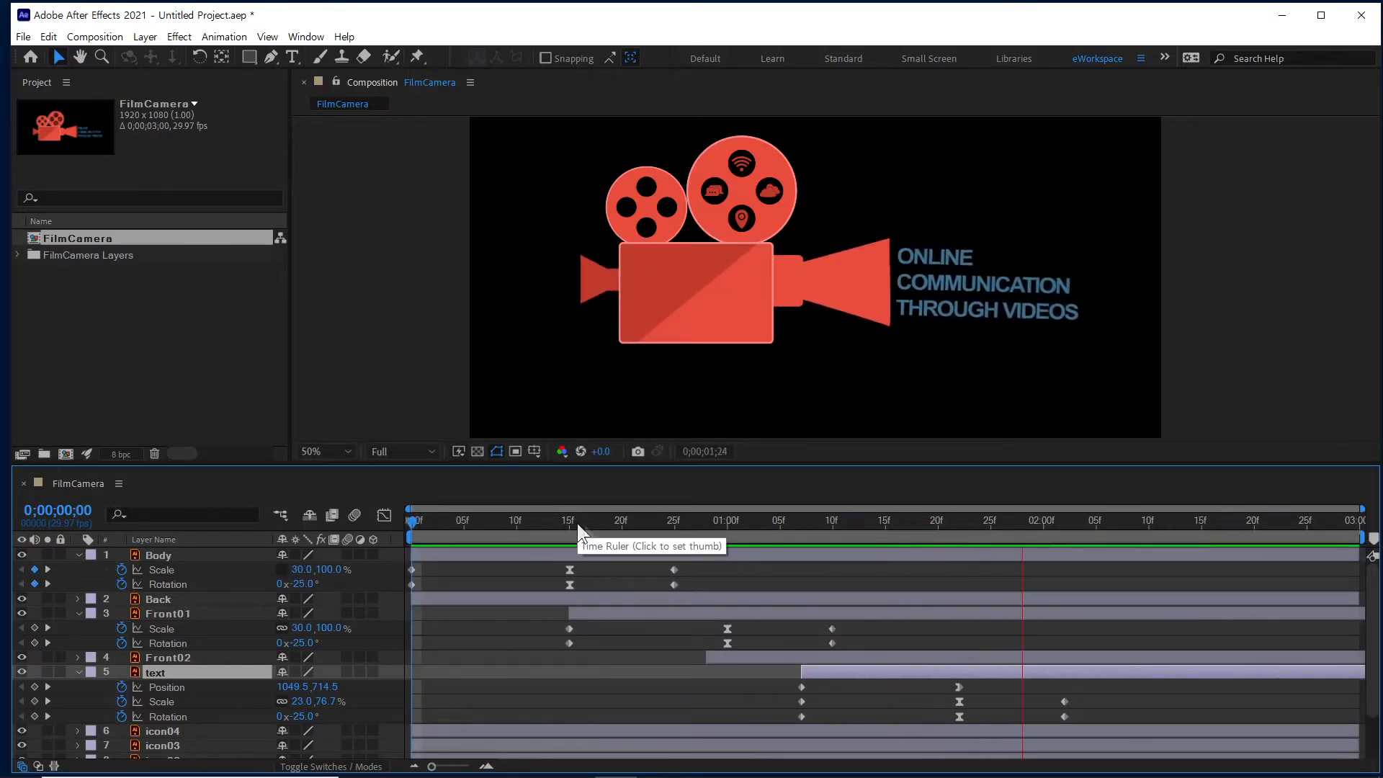
click(612, 525)
drag(759, 529, 843, 537)
click(817, 573)
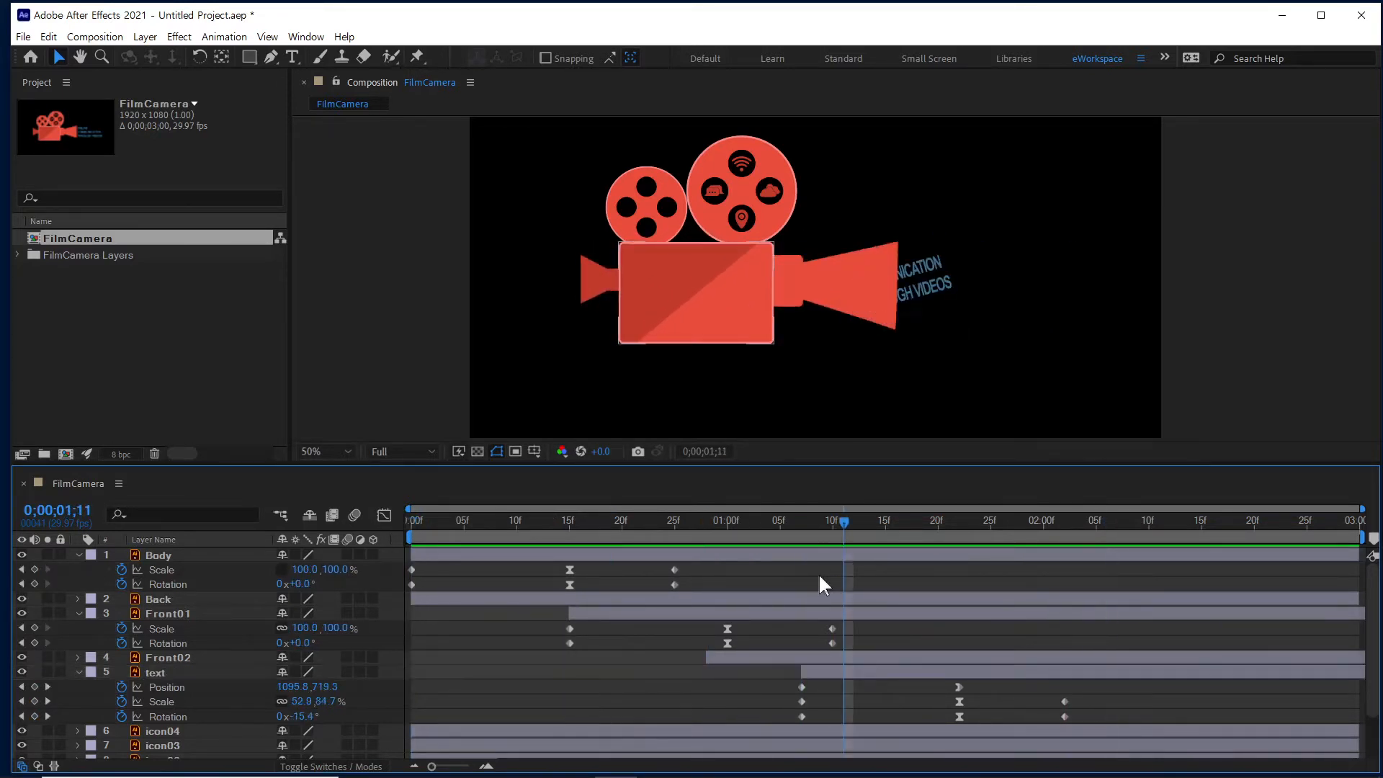
Collapse the revealed properties of the Body, Front01 and text layers to bring both reel layers into view.
click(634, 201)
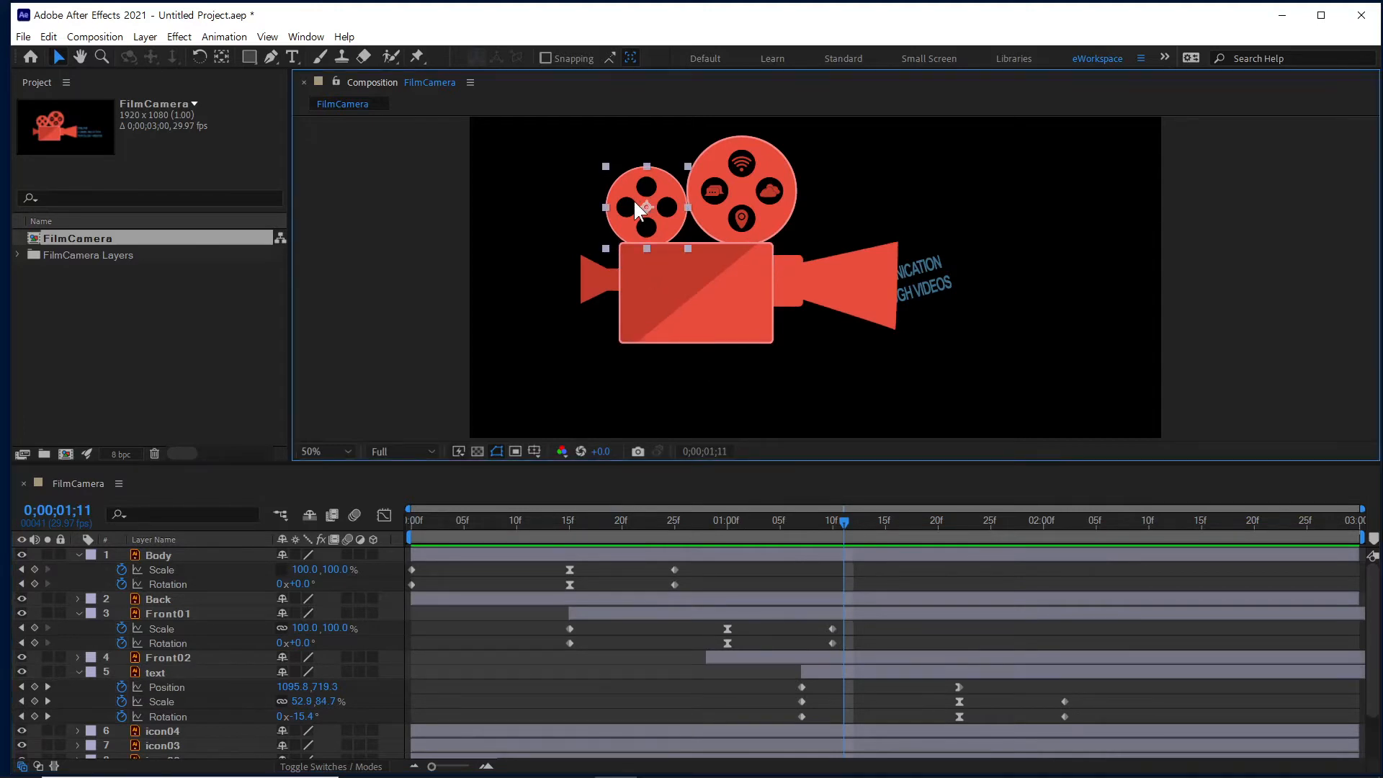
click(80, 555)
click(78, 583)
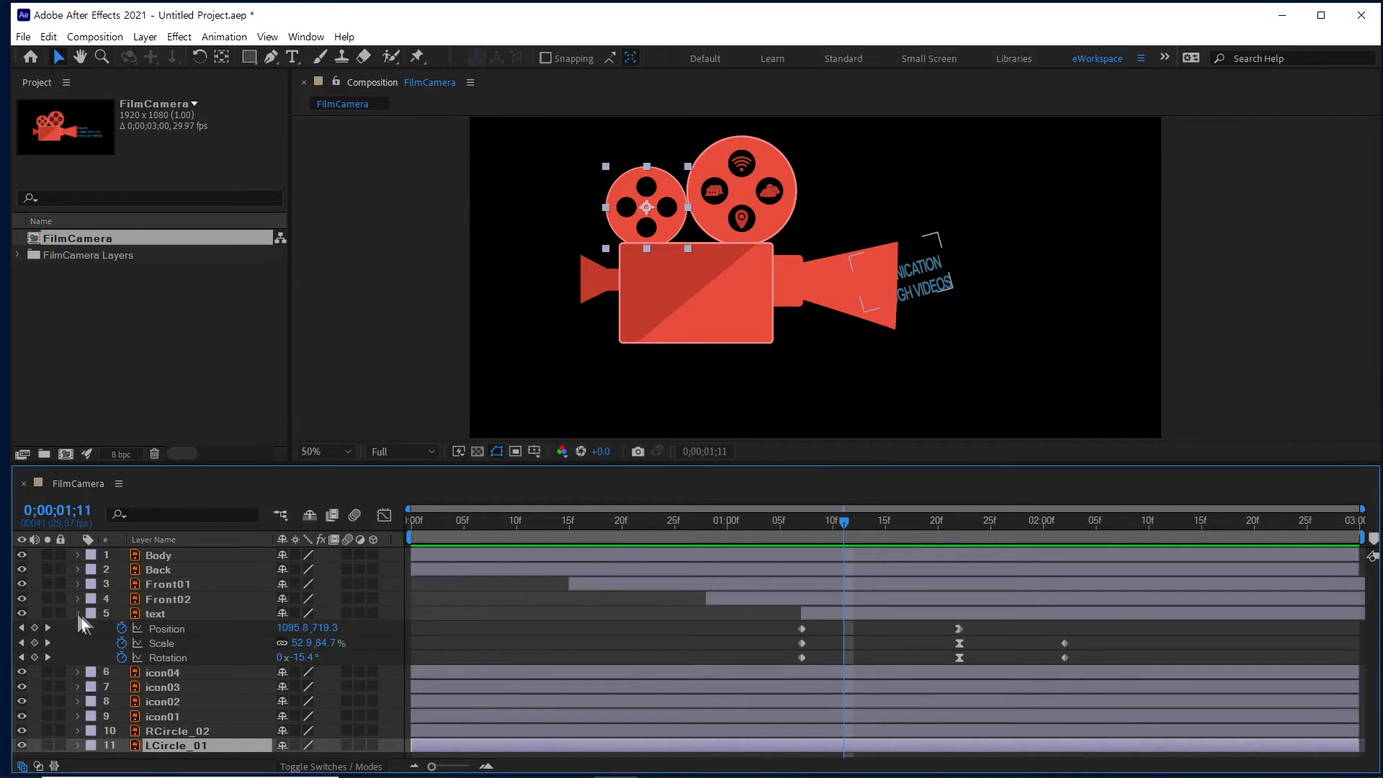
click(78, 613)
Toggle the visibility of LCircle_01 and RCircle_02 off and on to identify which reel each layer holds.
click(21, 700)
click(21, 700)
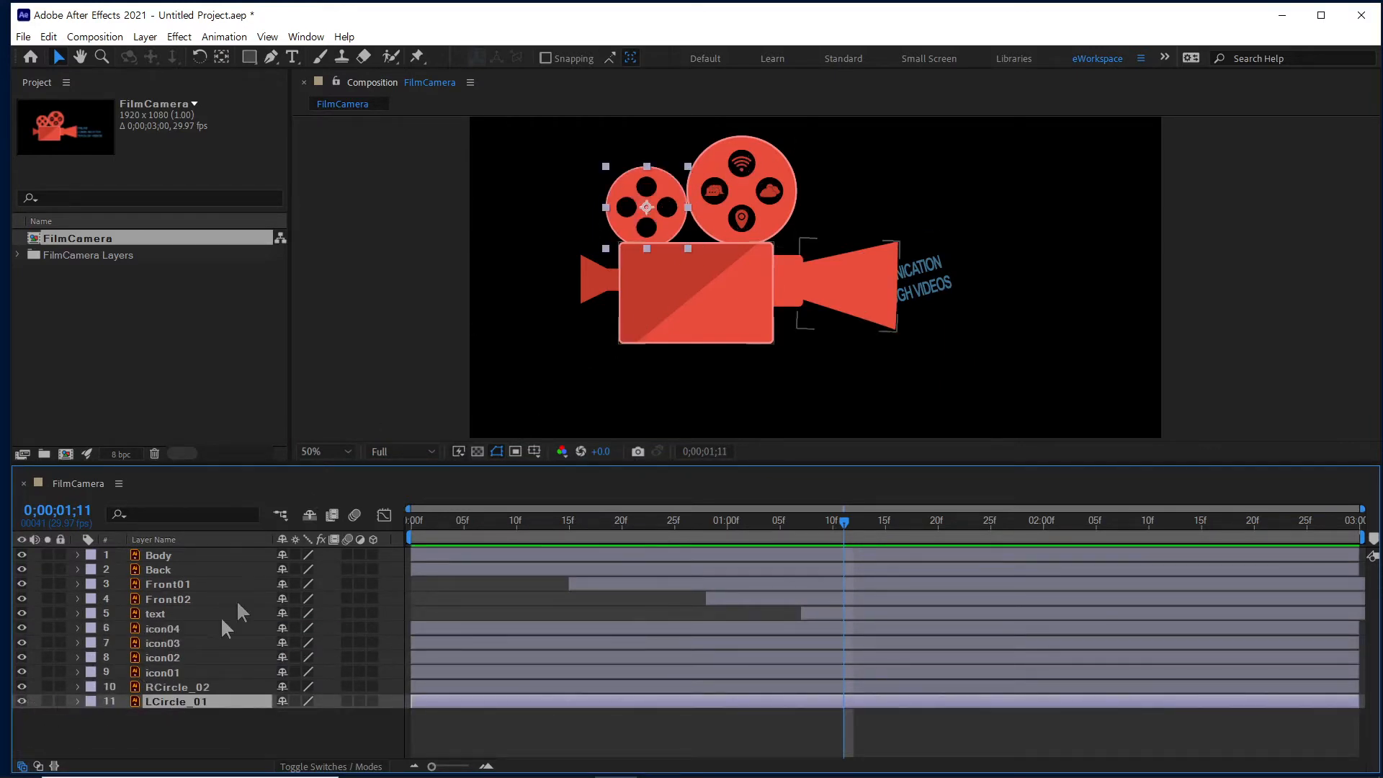
click(173, 686)
click(21, 686)
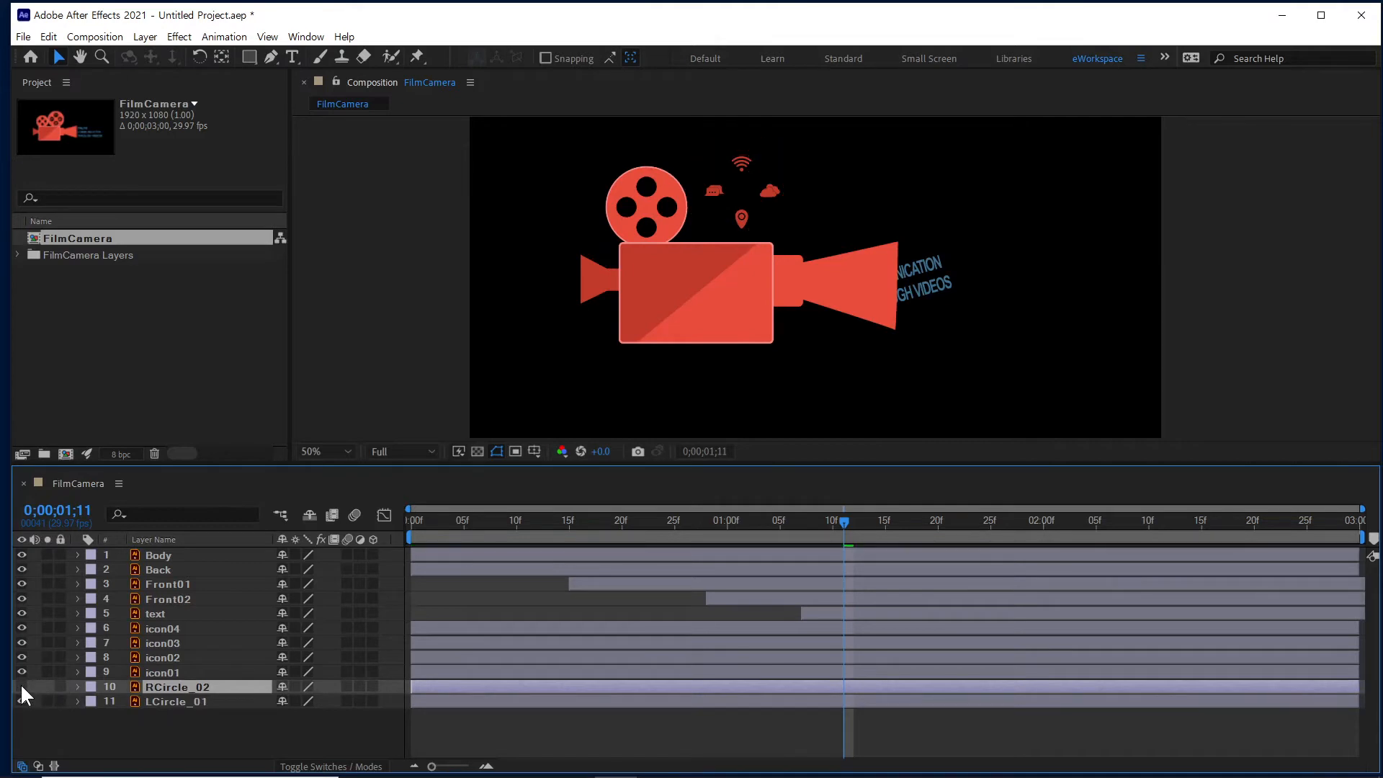
click(20, 686)
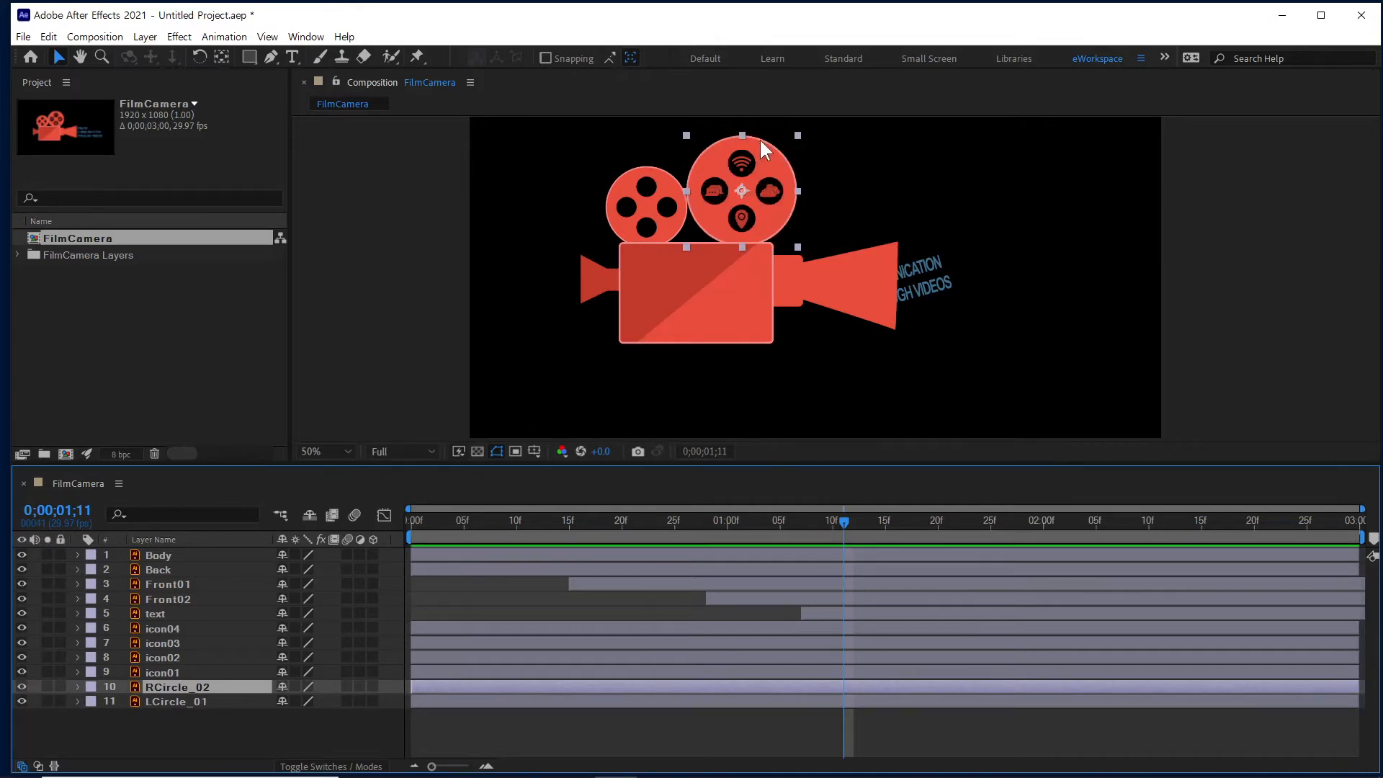
Add a Rotation keyframe to LCircle_01 at 0;00;01;00 and set its Rotation to -1x+0.0° at 0;00;00;00.
click(627, 225)
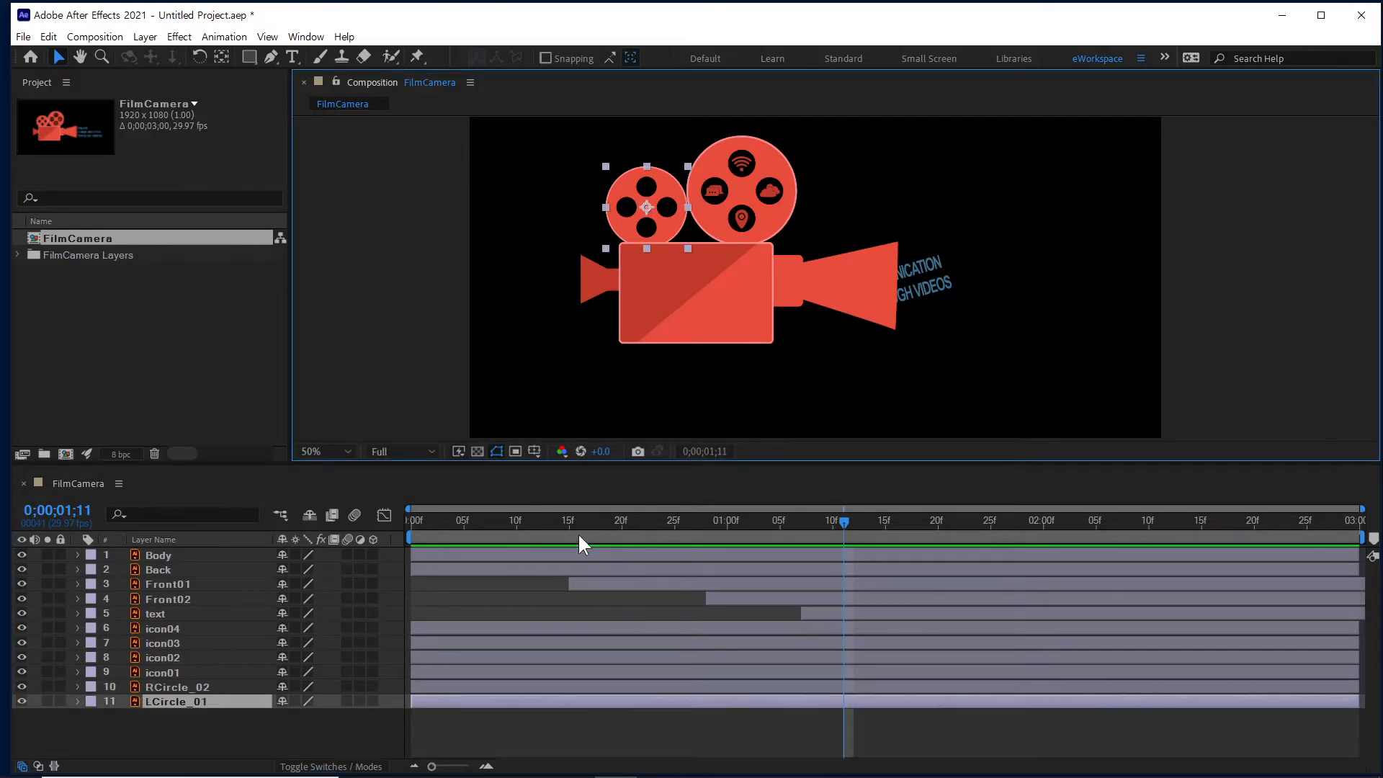
click(727, 522)
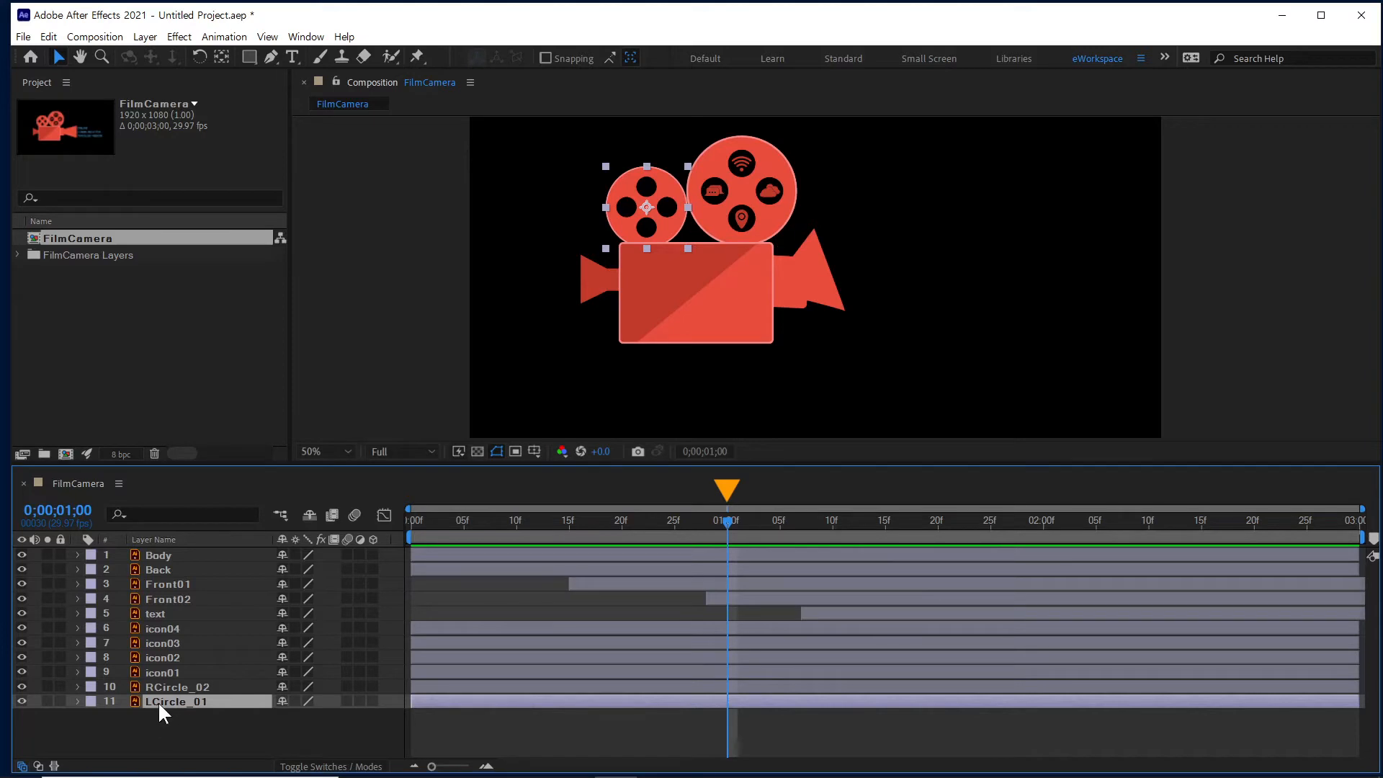
key(r)
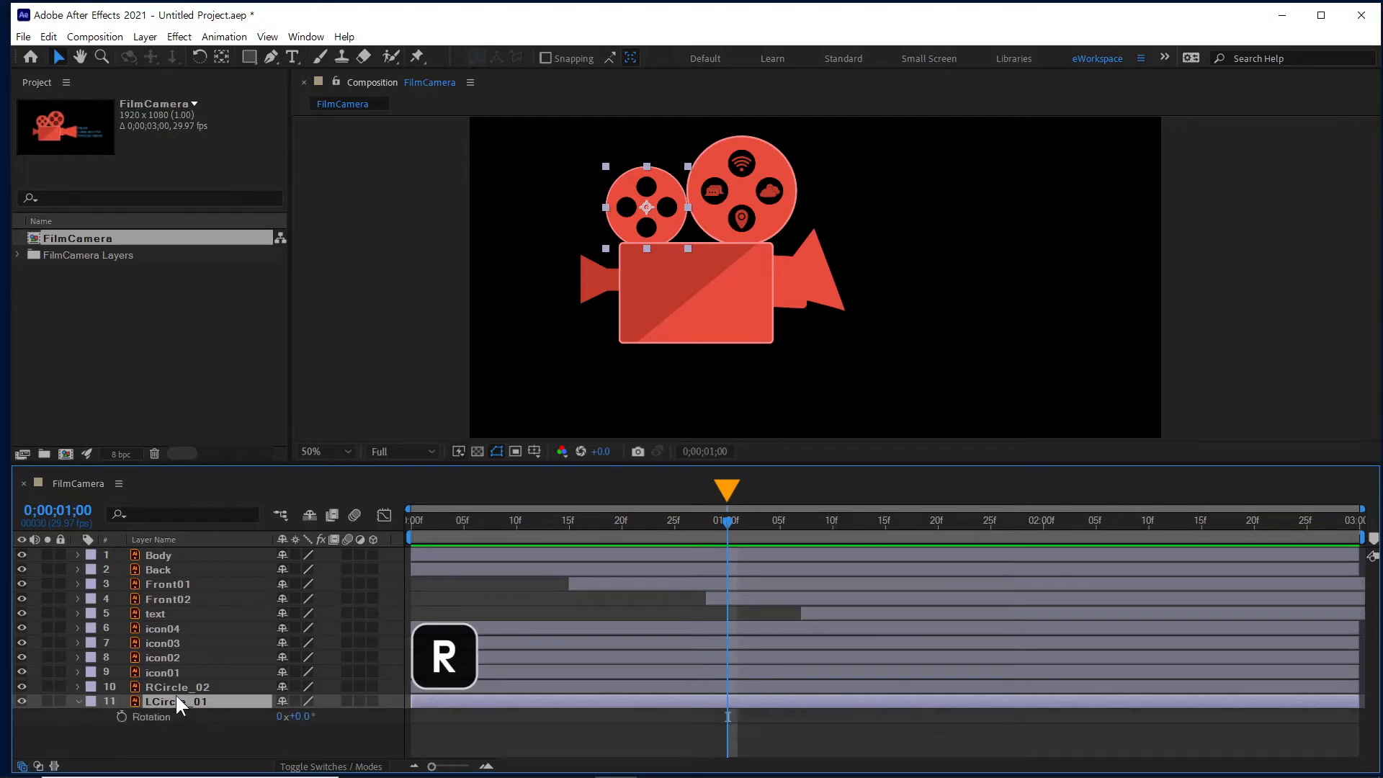
click(122, 717)
click(409, 521)
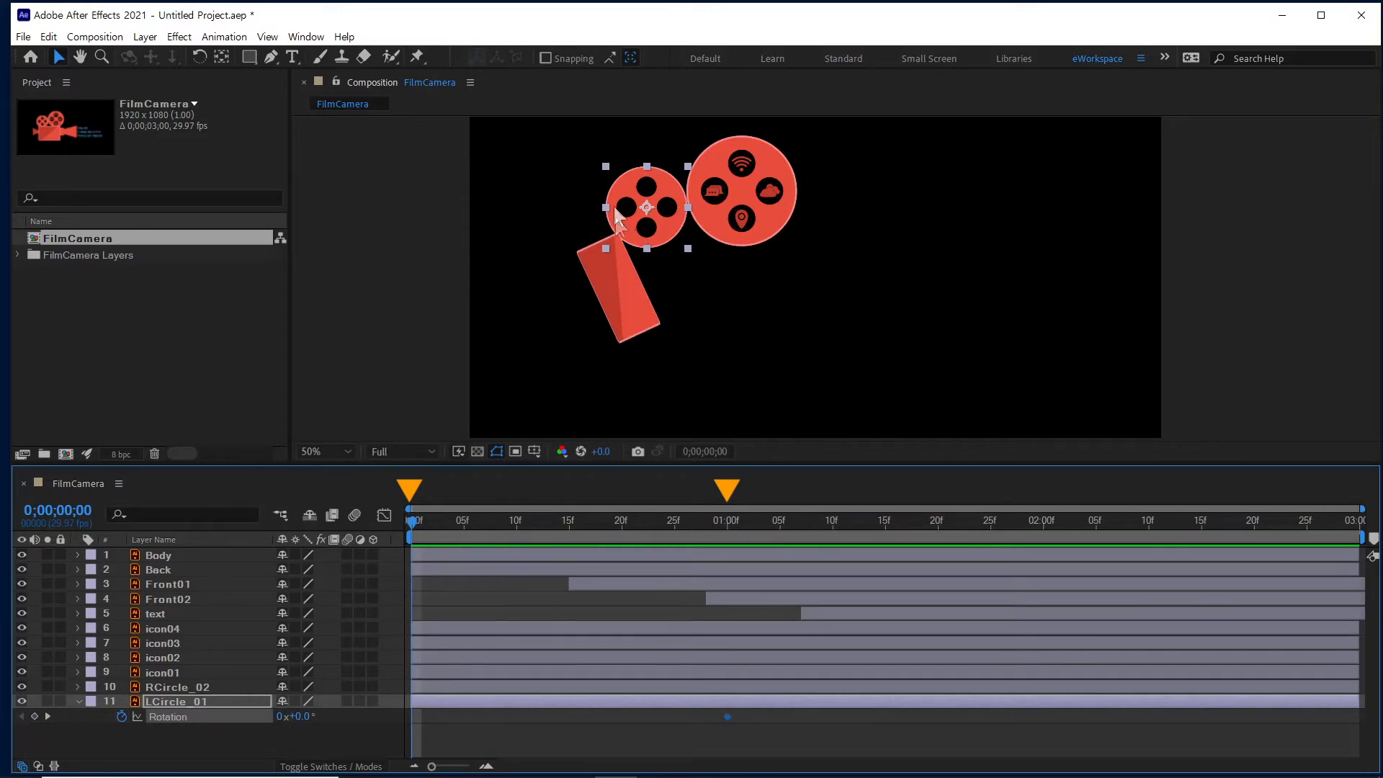
click(280, 717)
key(Return)
Set LCircle_01's Rotation to 180° at 0;00;02;29 and preview the small reel's spin.
drag(413, 521, 1377, 565)
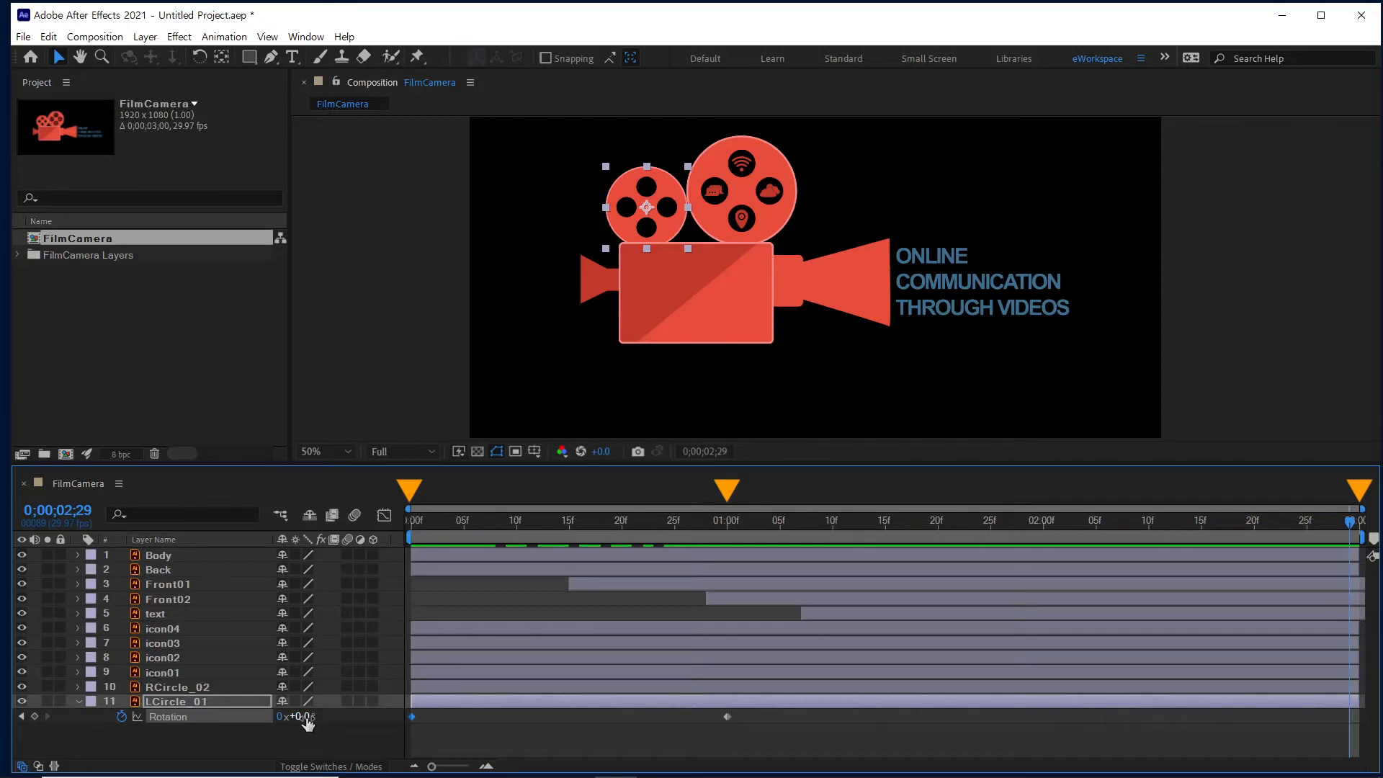
text(180)
key(Return)
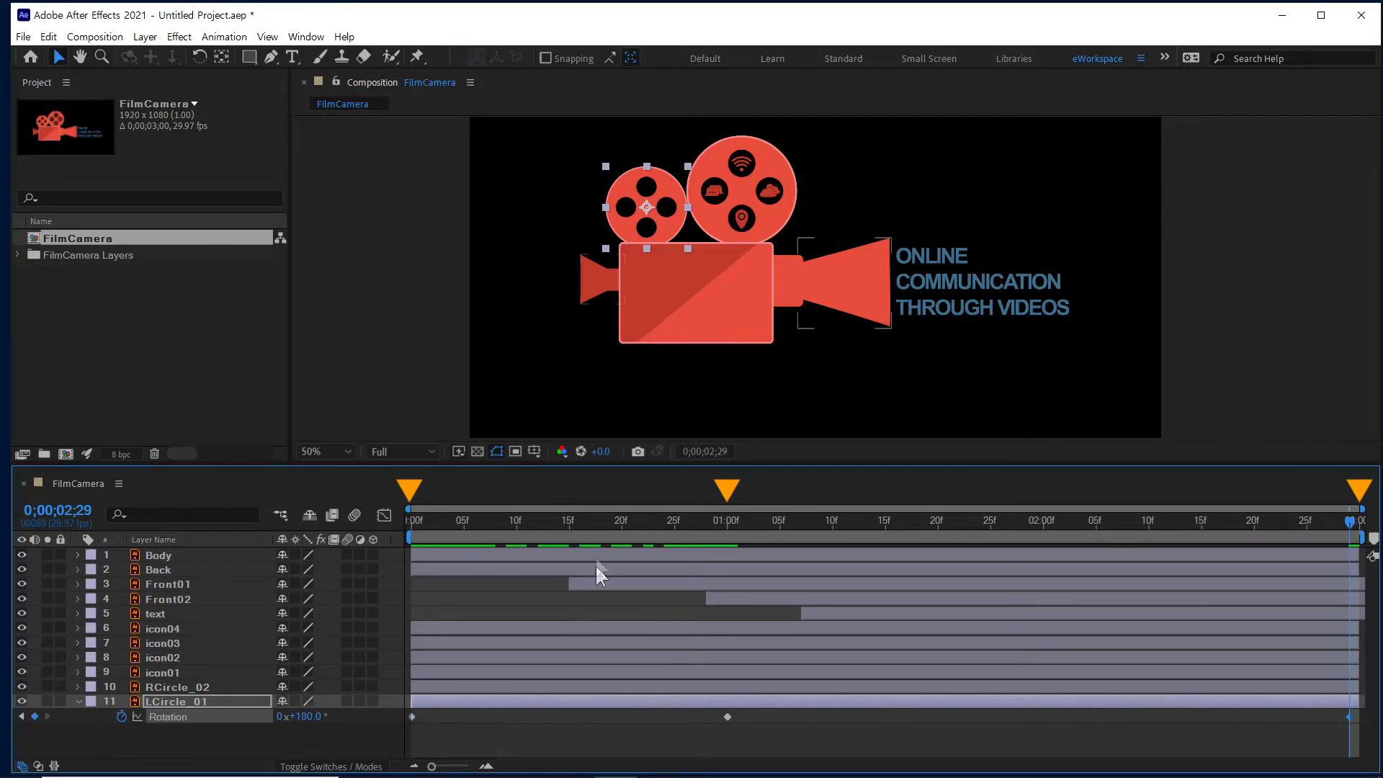
click(416, 520)
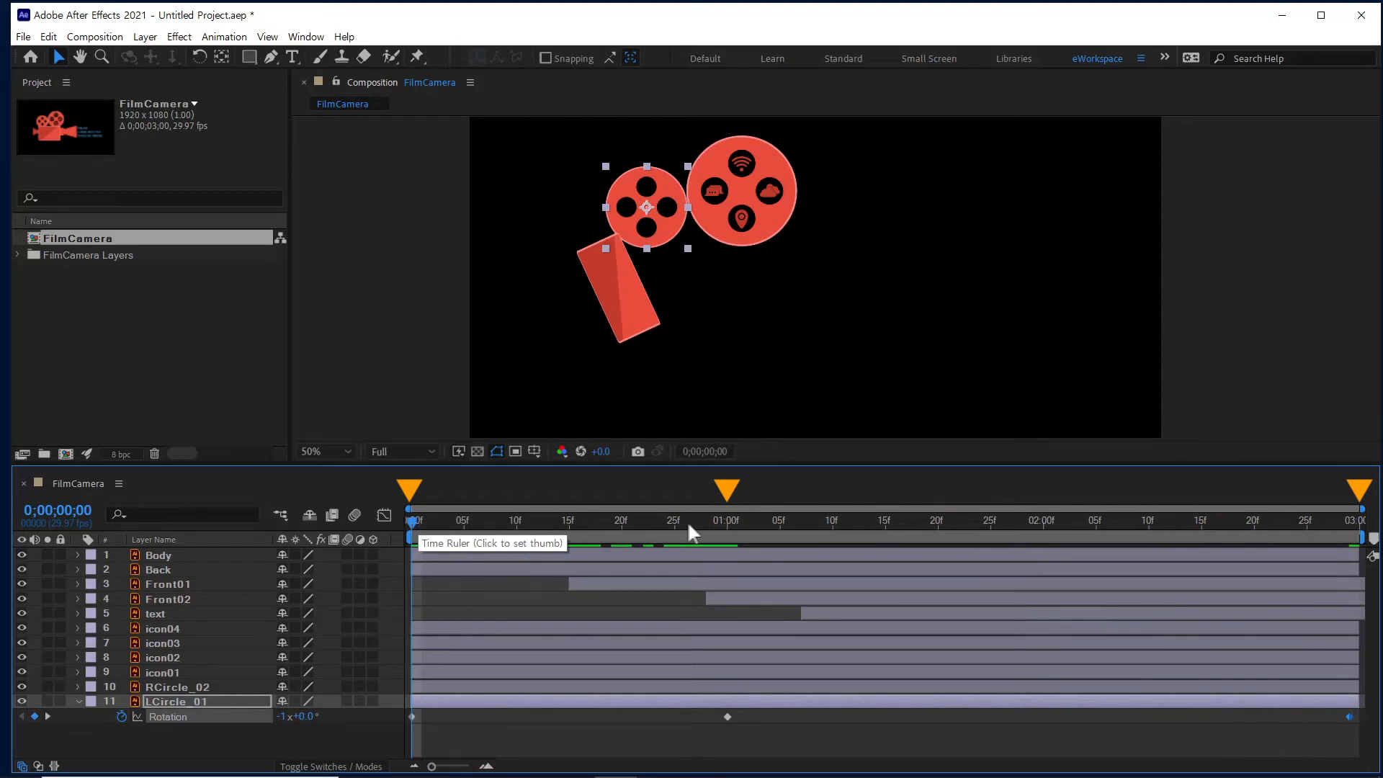
click(725, 520)
drag(728, 520, 1377, 569)
key(space)
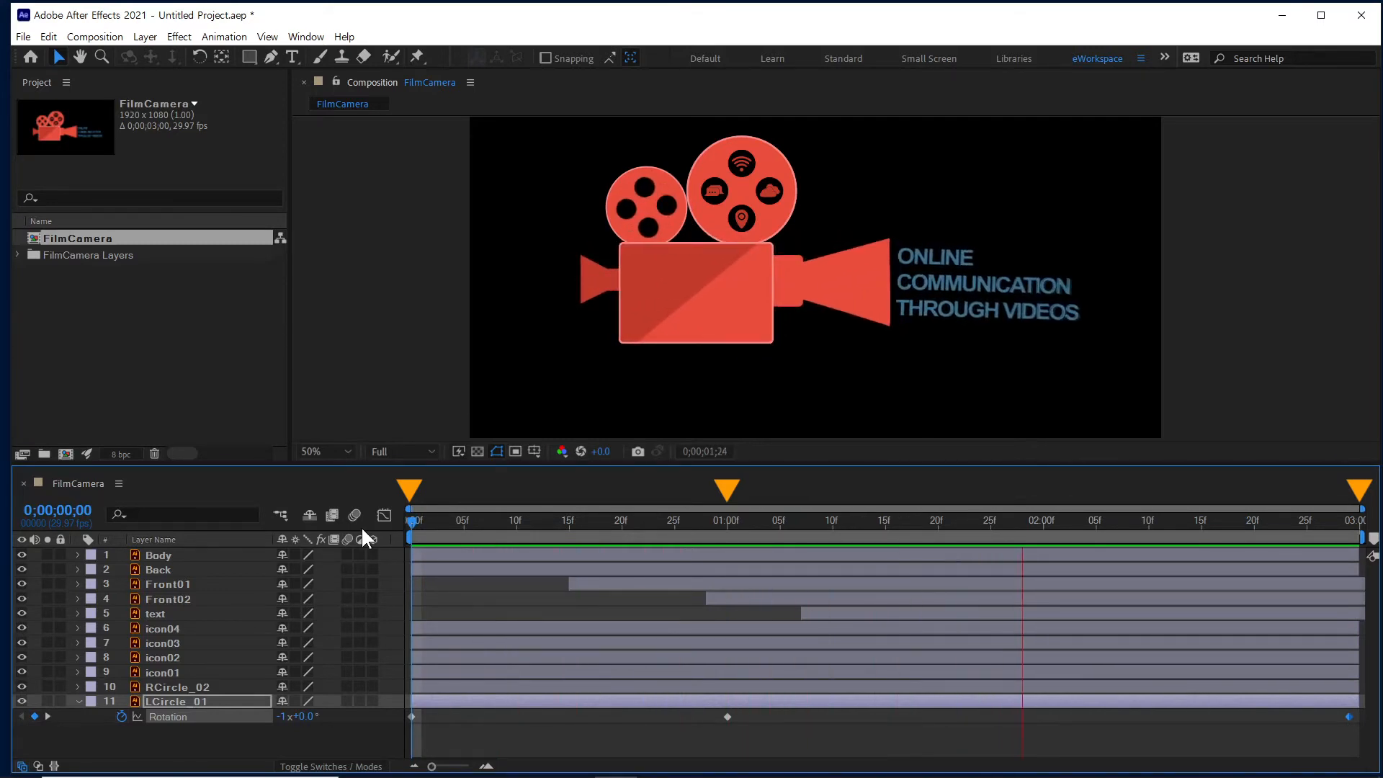
click(421, 520)
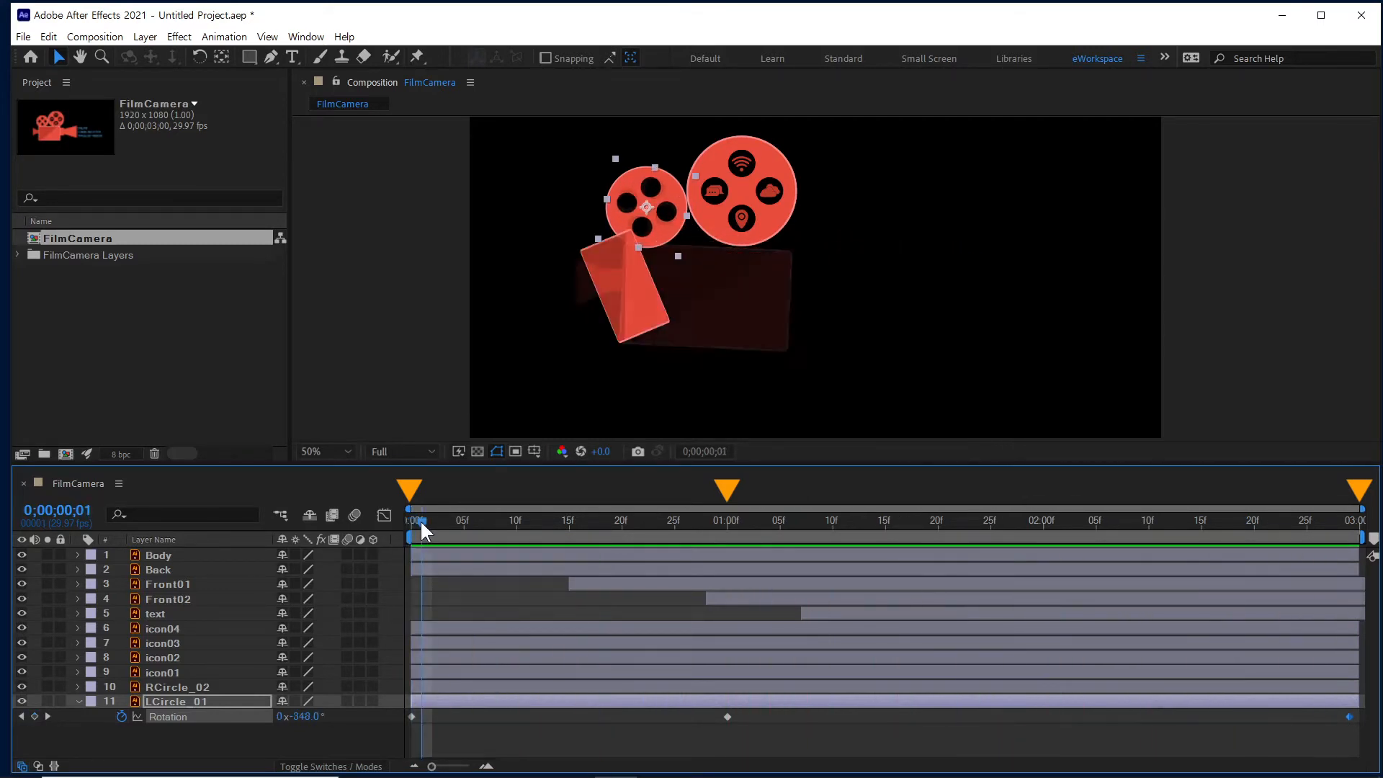
drag(411, 523, 383, 522)
Copy LCircle_01's three Rotation keyframes to RCircle_02 at 0;00;00;00, reveal them and preview both reels spinning.
click(708, 238)
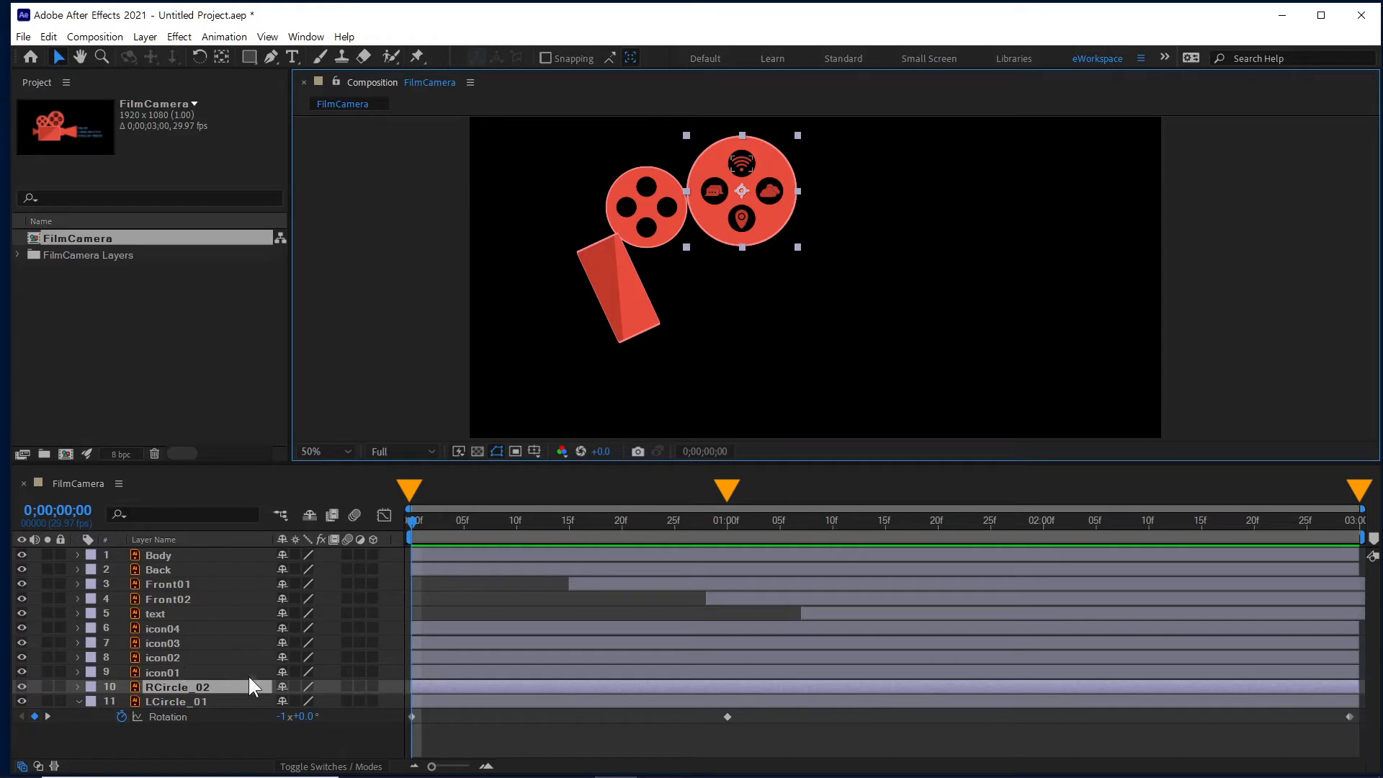
drag(407, 733, 1361, 698)
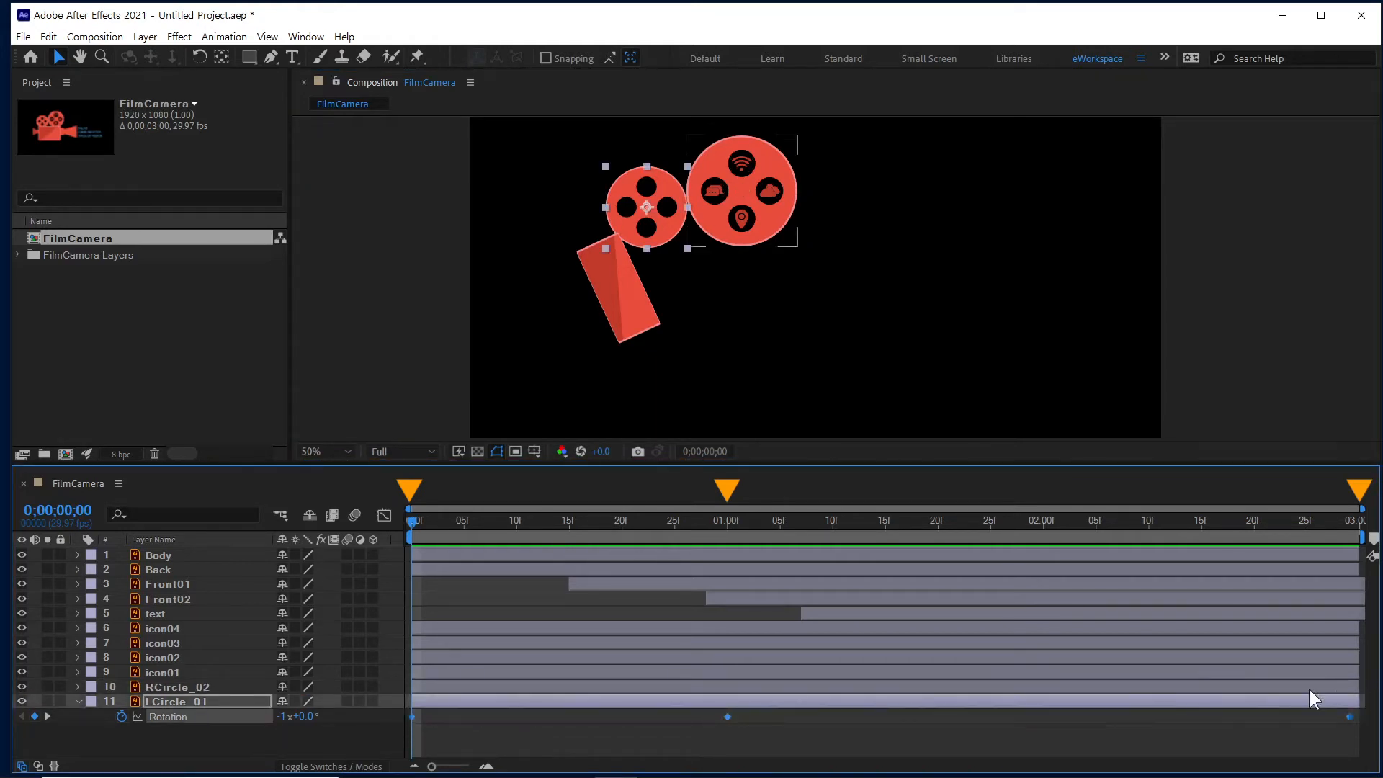
key(ctrl+c)
click(439, 687)
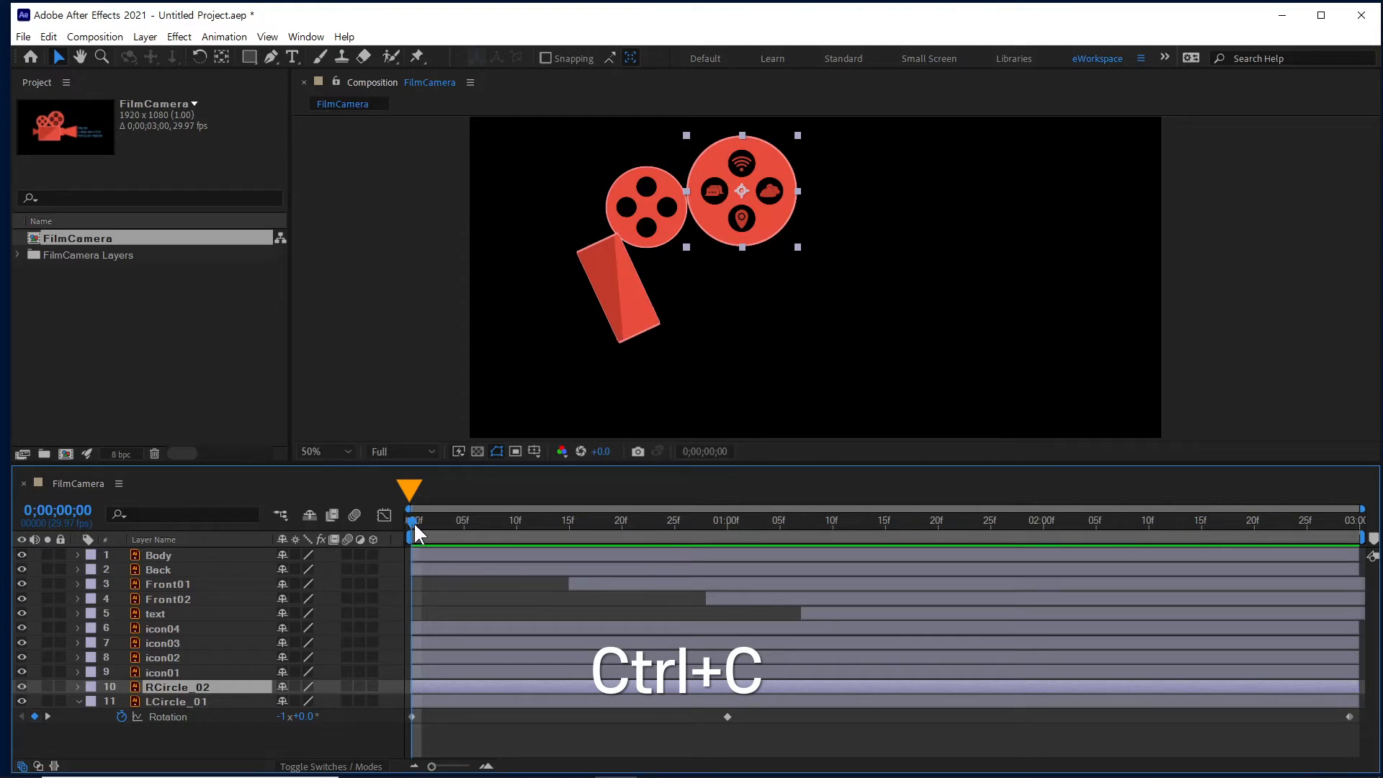
key(ctrl+v)
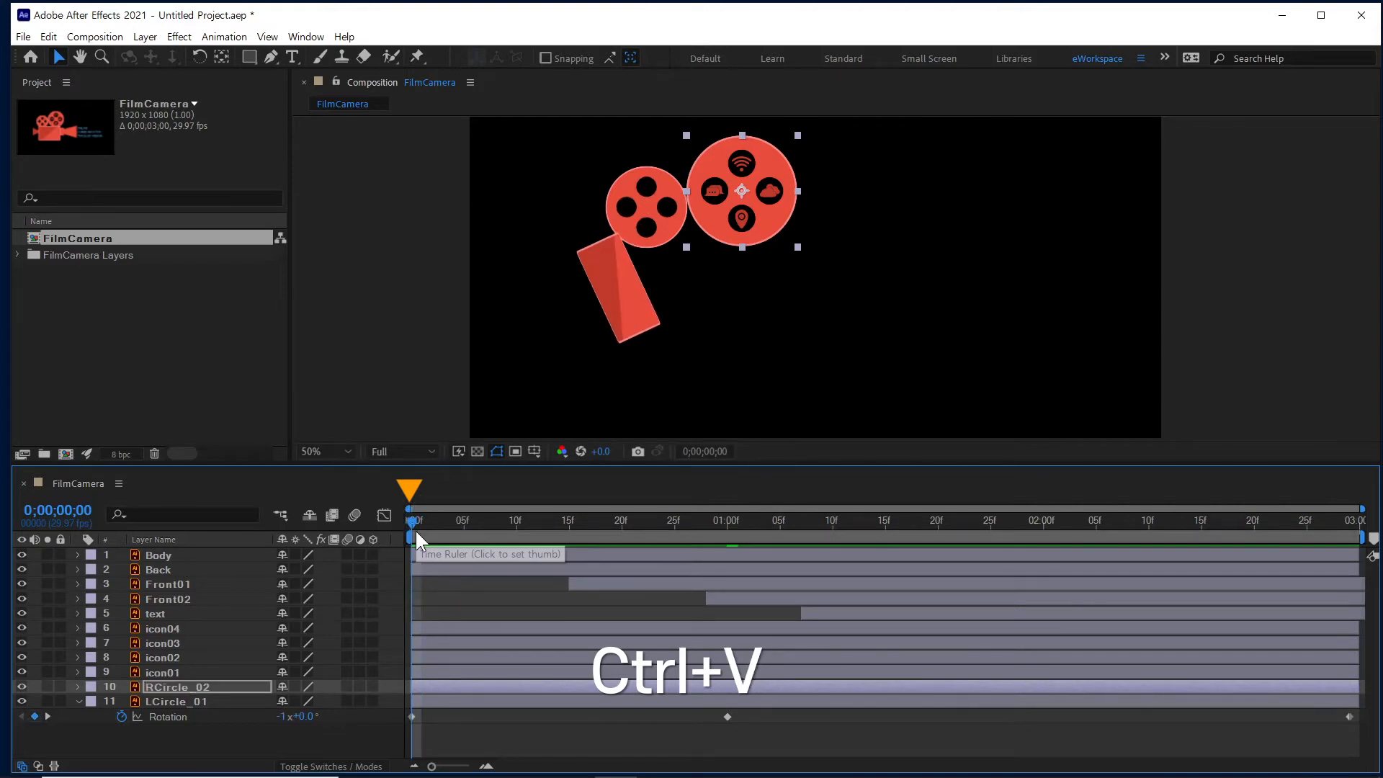
key(u)
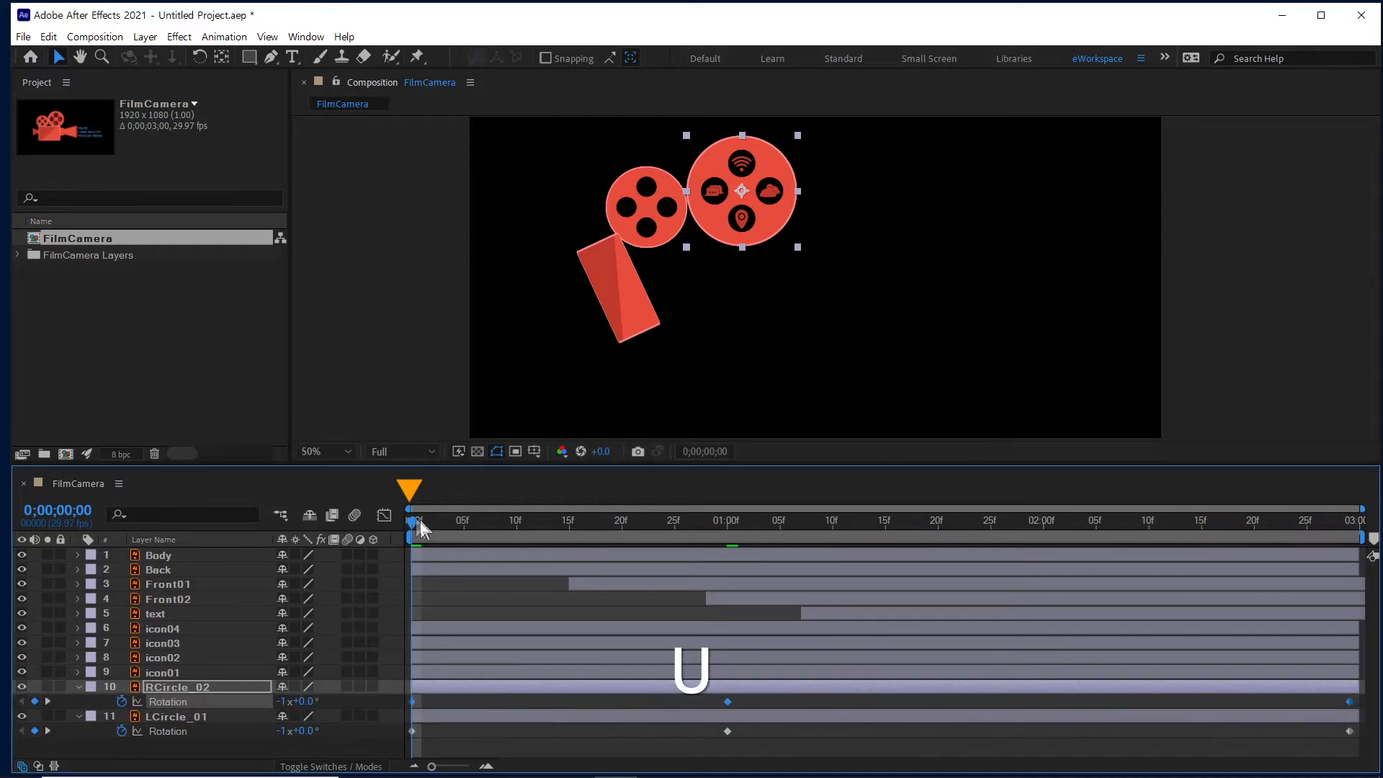
key(space)
drag(1009, 553, 320, 578)
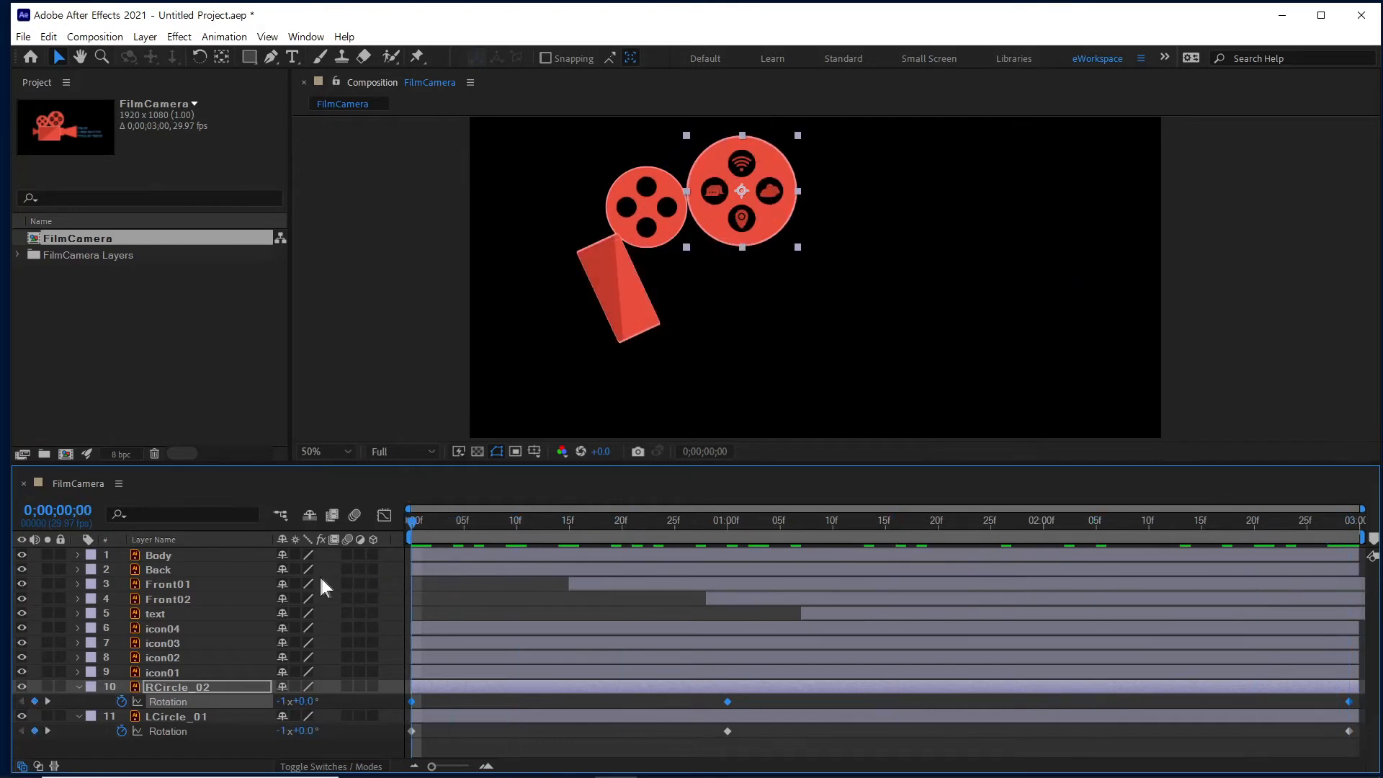
Show the Parent & Link column in the FilmCamera timeline.
click(466, 613)
click(446, 687)
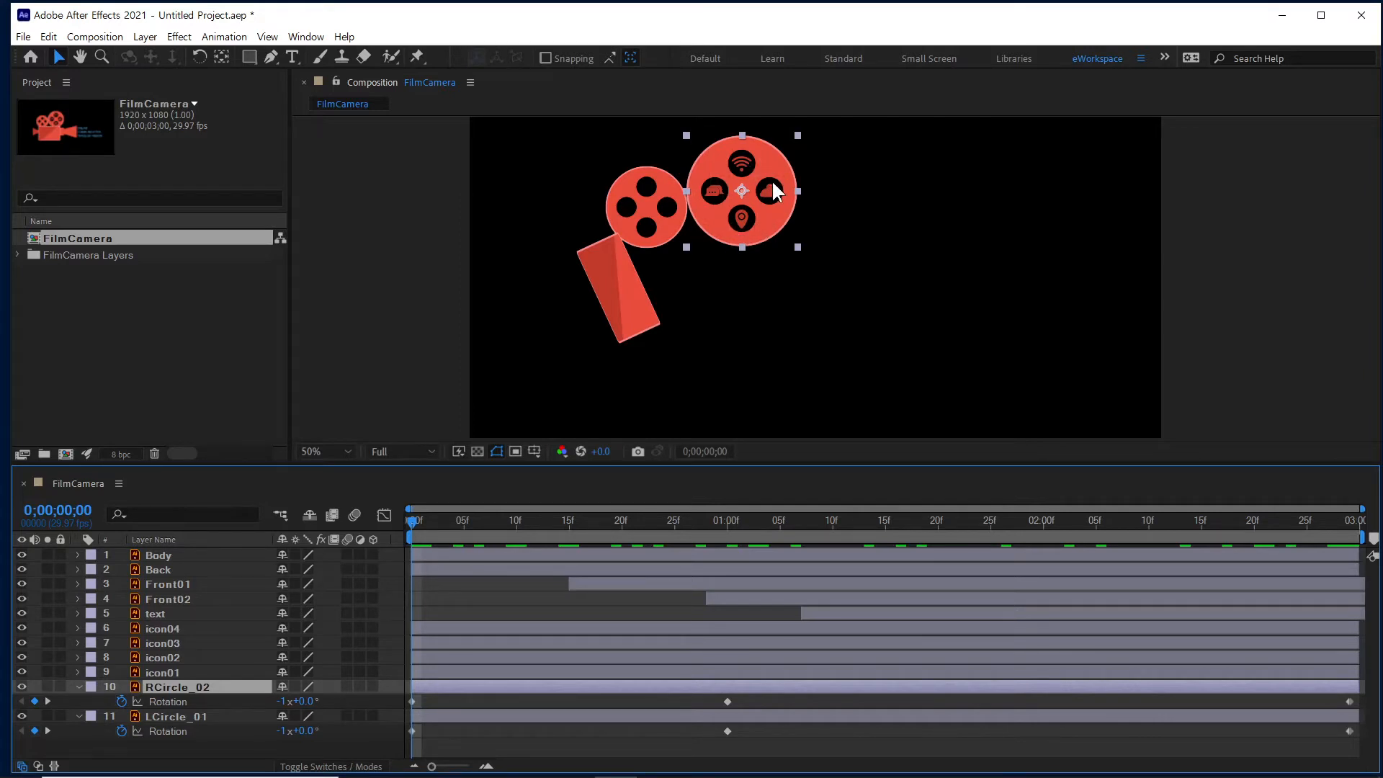
click(167, 672)
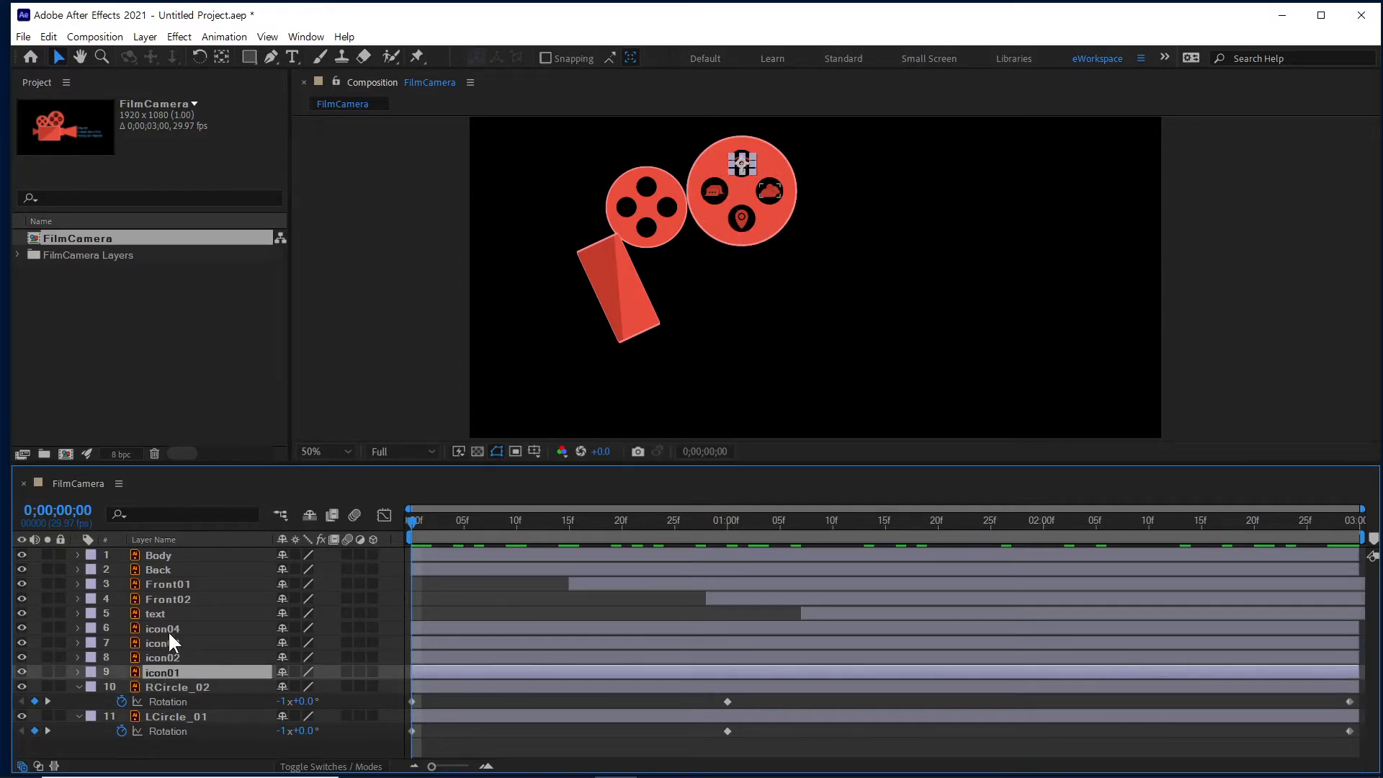
click(197, 685)
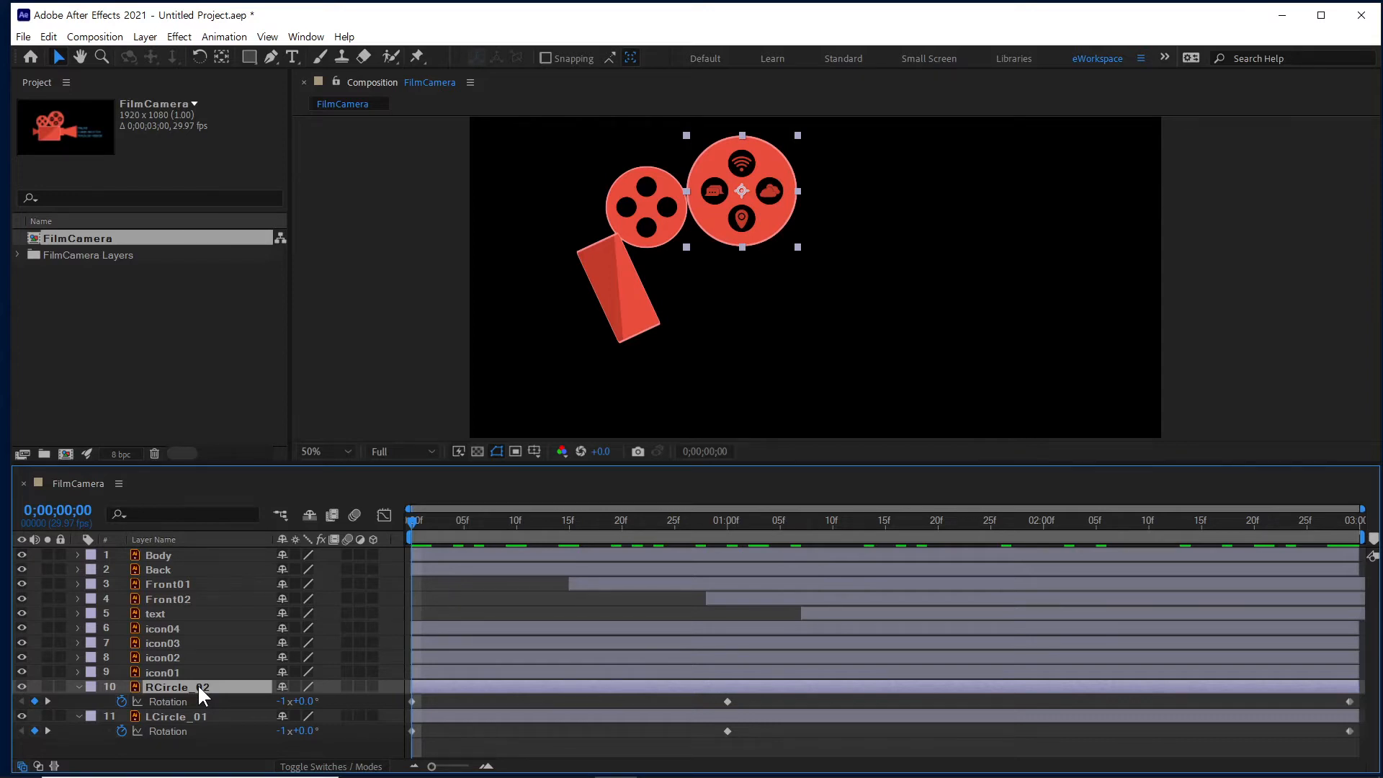
right_click(395, 538)
mouse_move(422, 578)
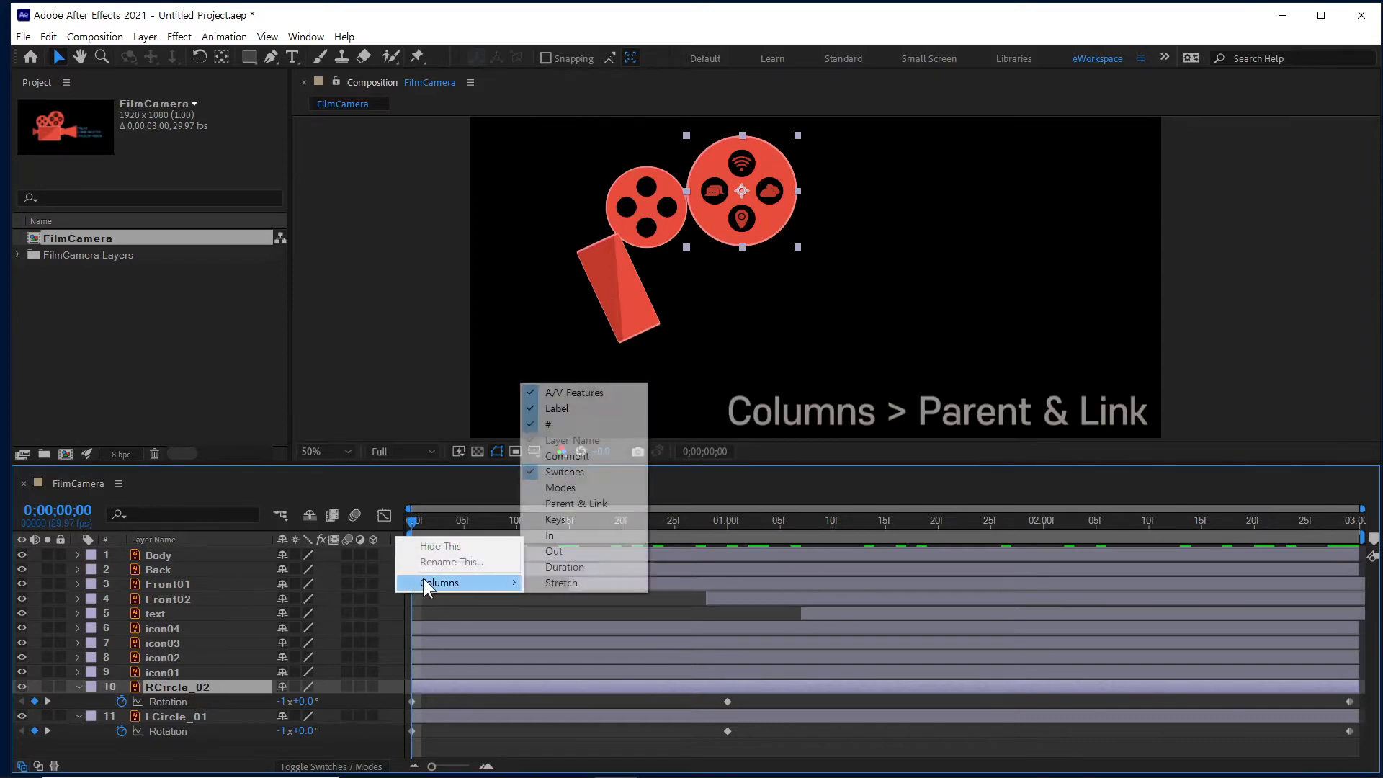
click(619, 503)
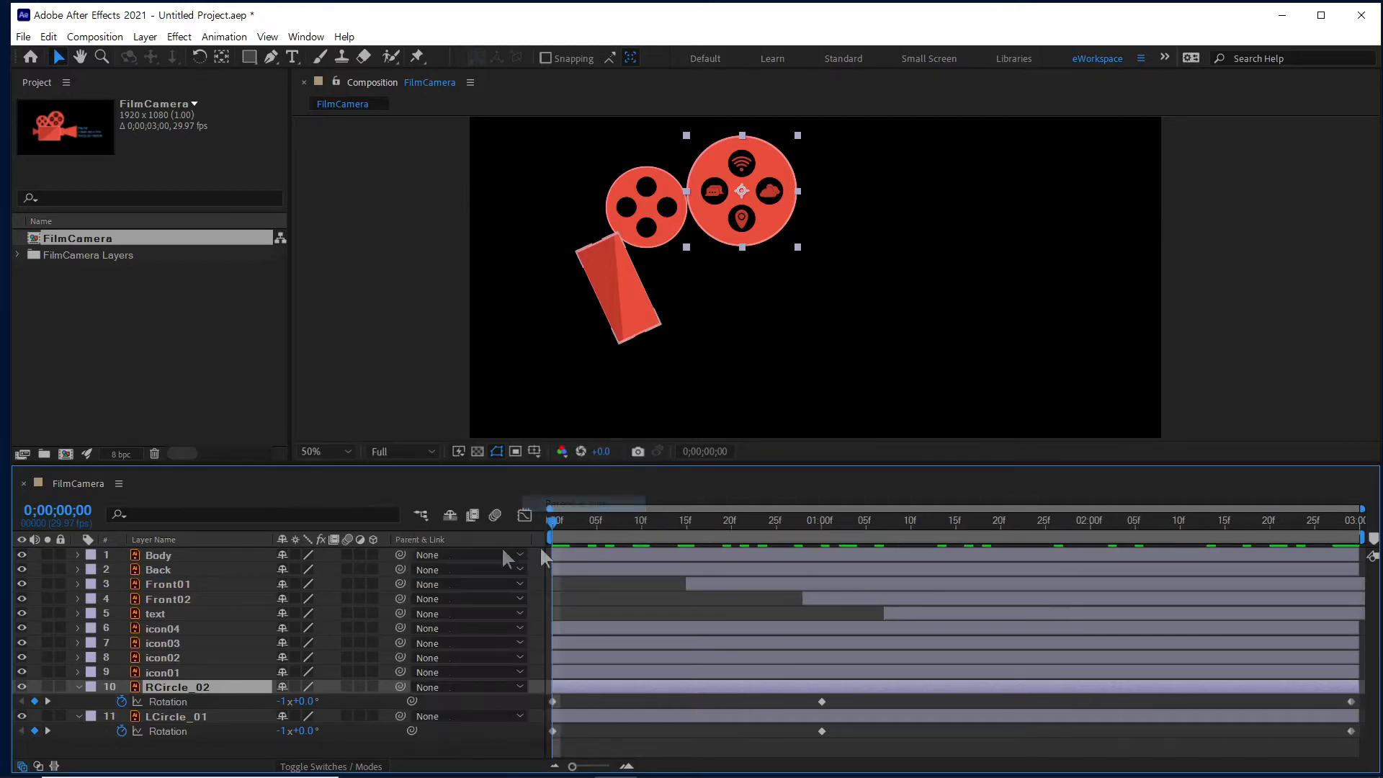
Scrub the first frames to check how the four icon layers behave while the large reel rotates.
click(174, 627)
shift+click(164, 674)
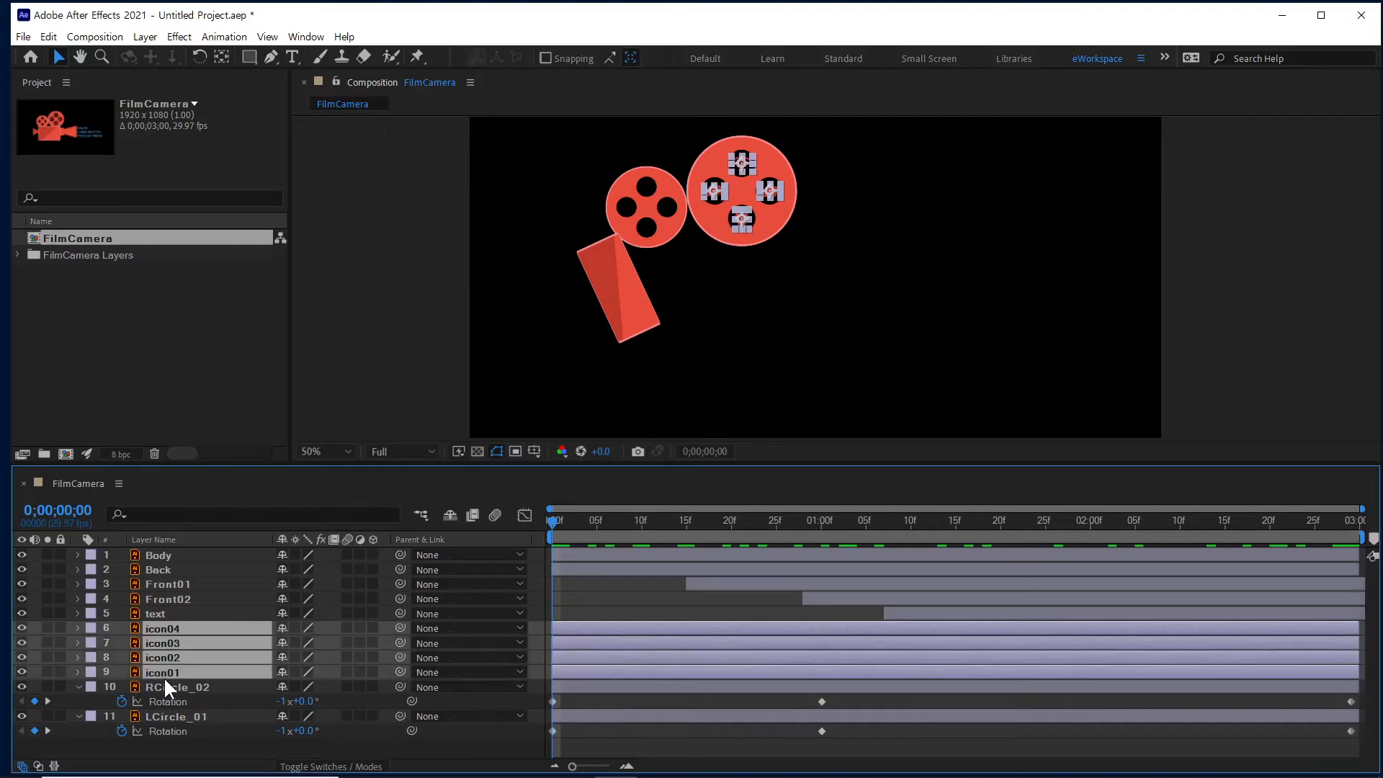
drag(609, 518, 516, 542)
click(759, 598)
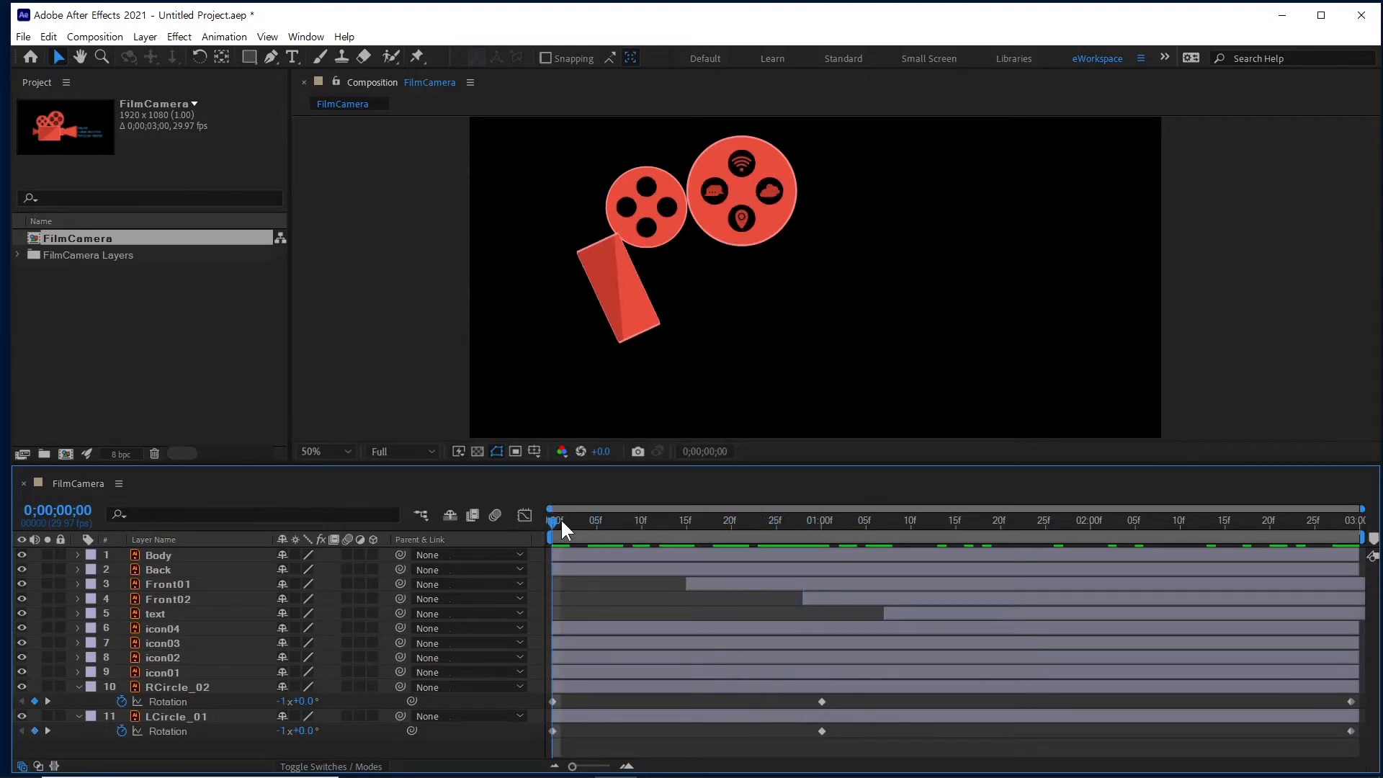
drag(556, 522, 586, 526)
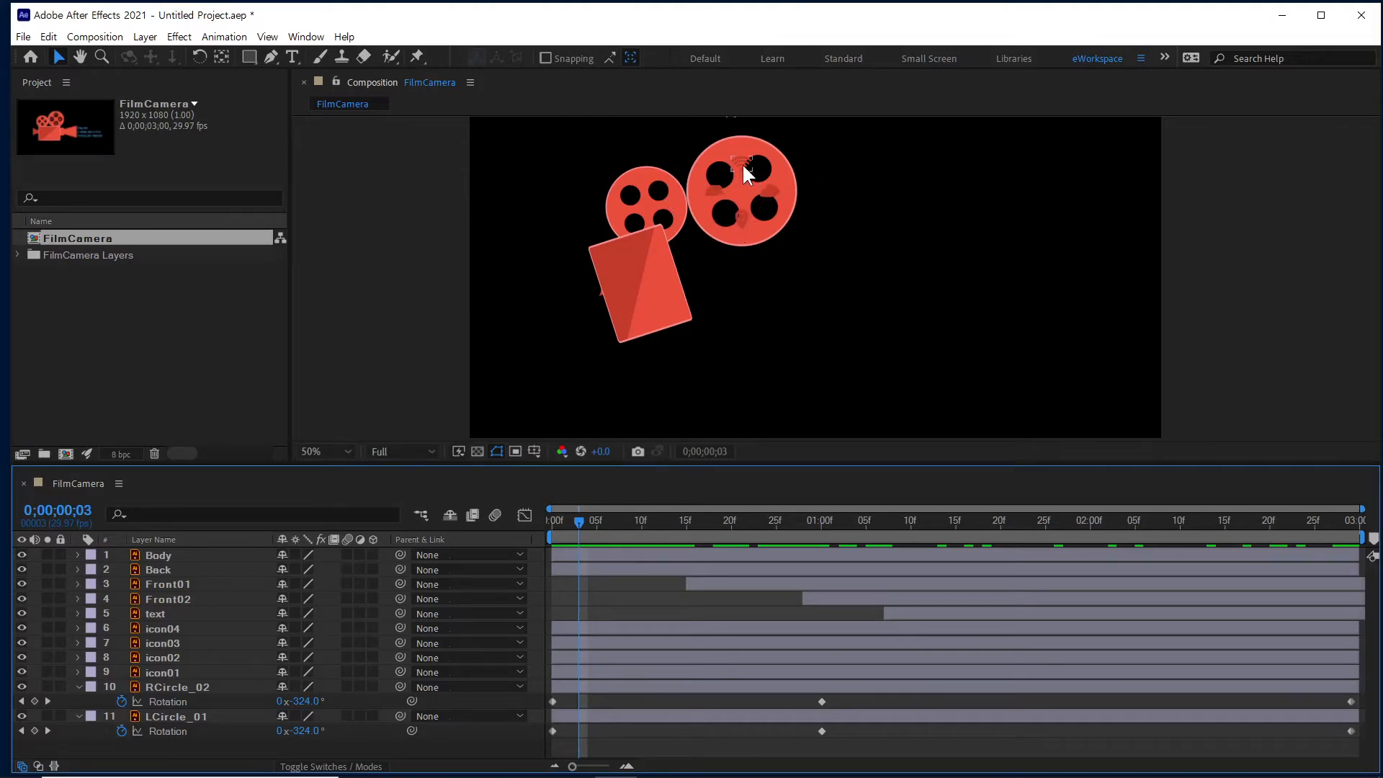
drag(577, 515, 544, 520)
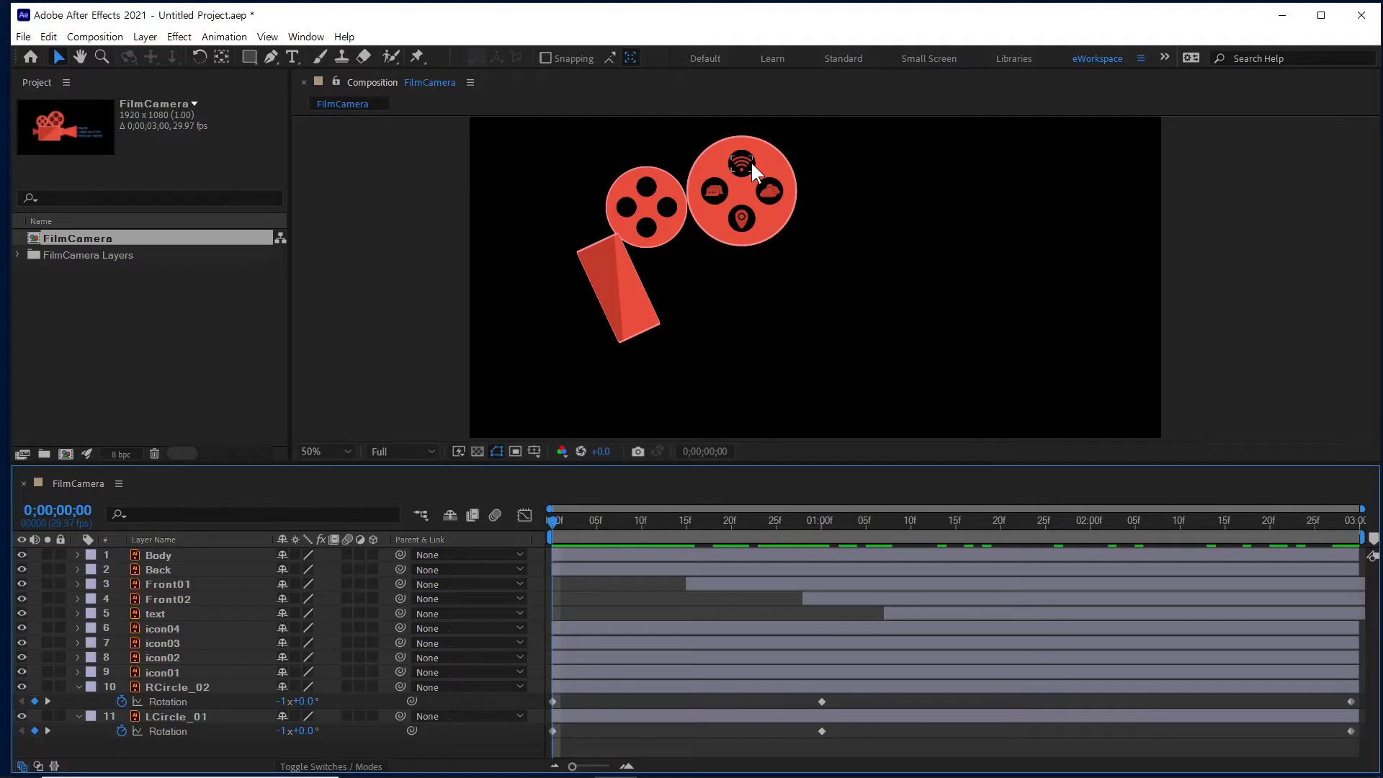
Parent icon04, icon03, icon02 and icon01 to RCircle_02 and preview the icons turning with the large reel.
click(179, 628)
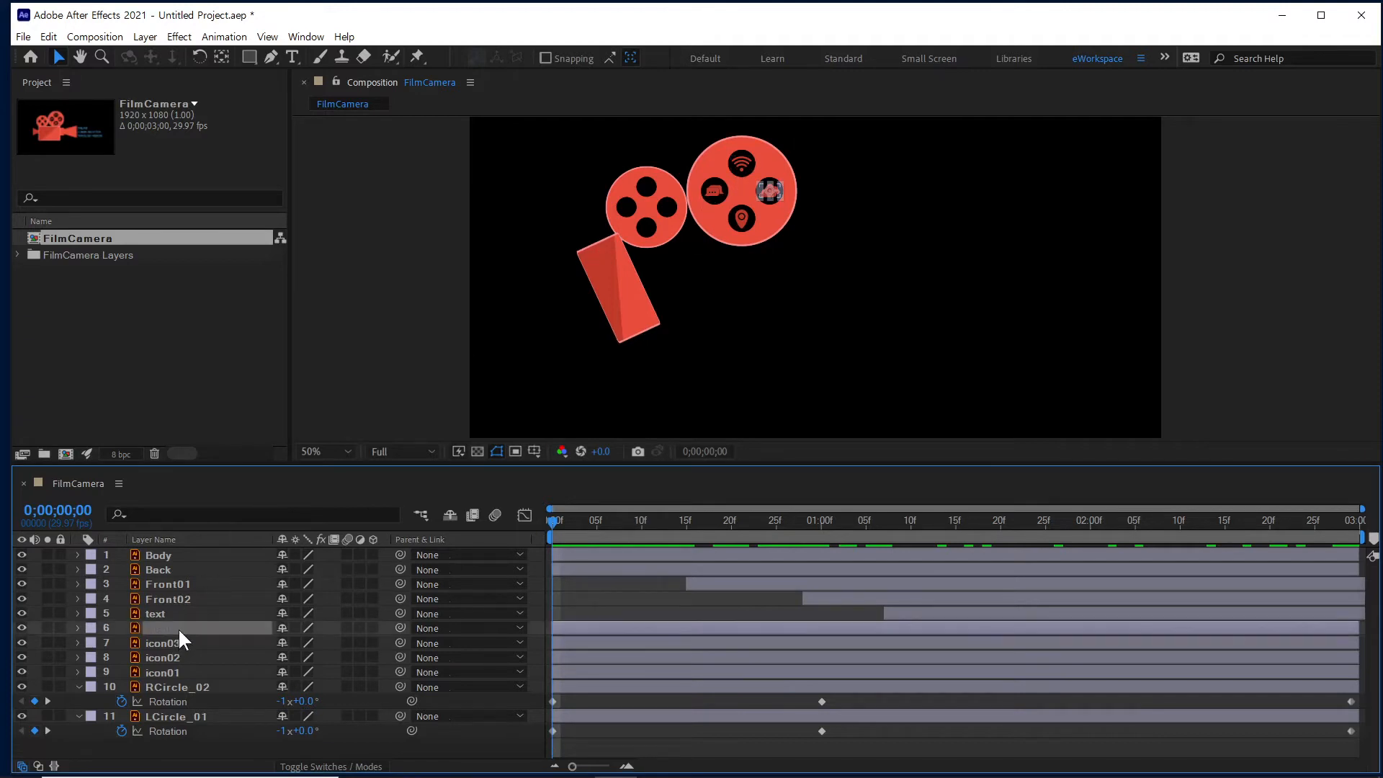
shift+click(174, 672)
drag(399, 672, 217, 690)
click(617, 593)
drag(567, 520, 473, 524)
key(space)
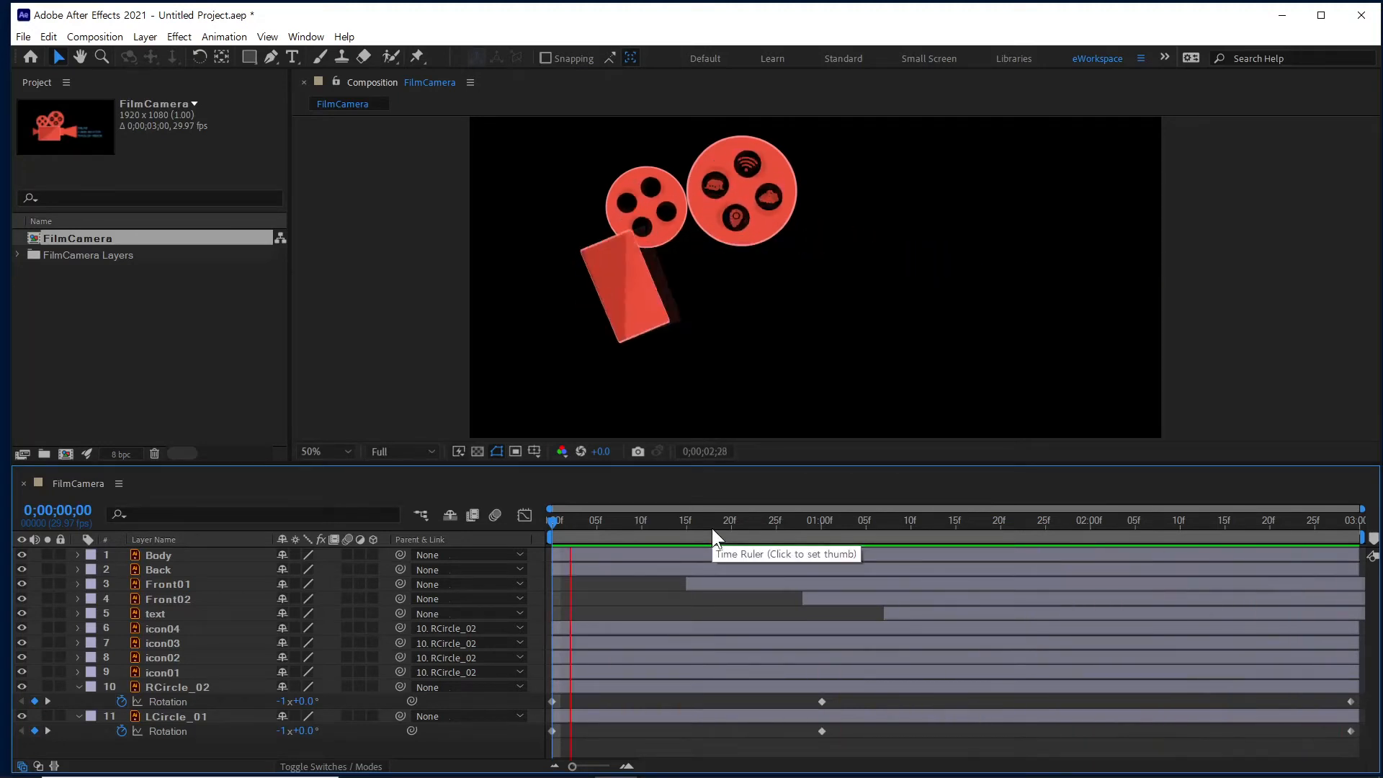
key(space)
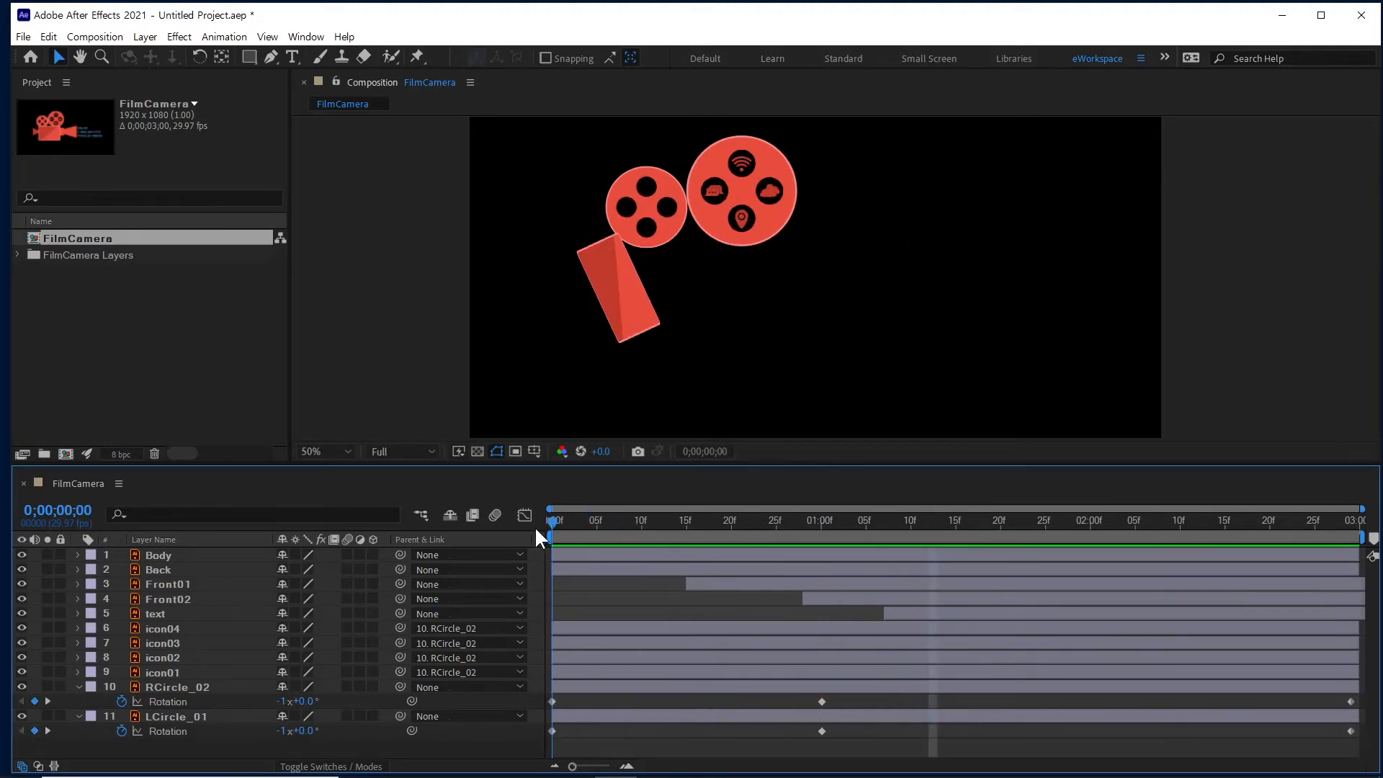
click(707, 191)
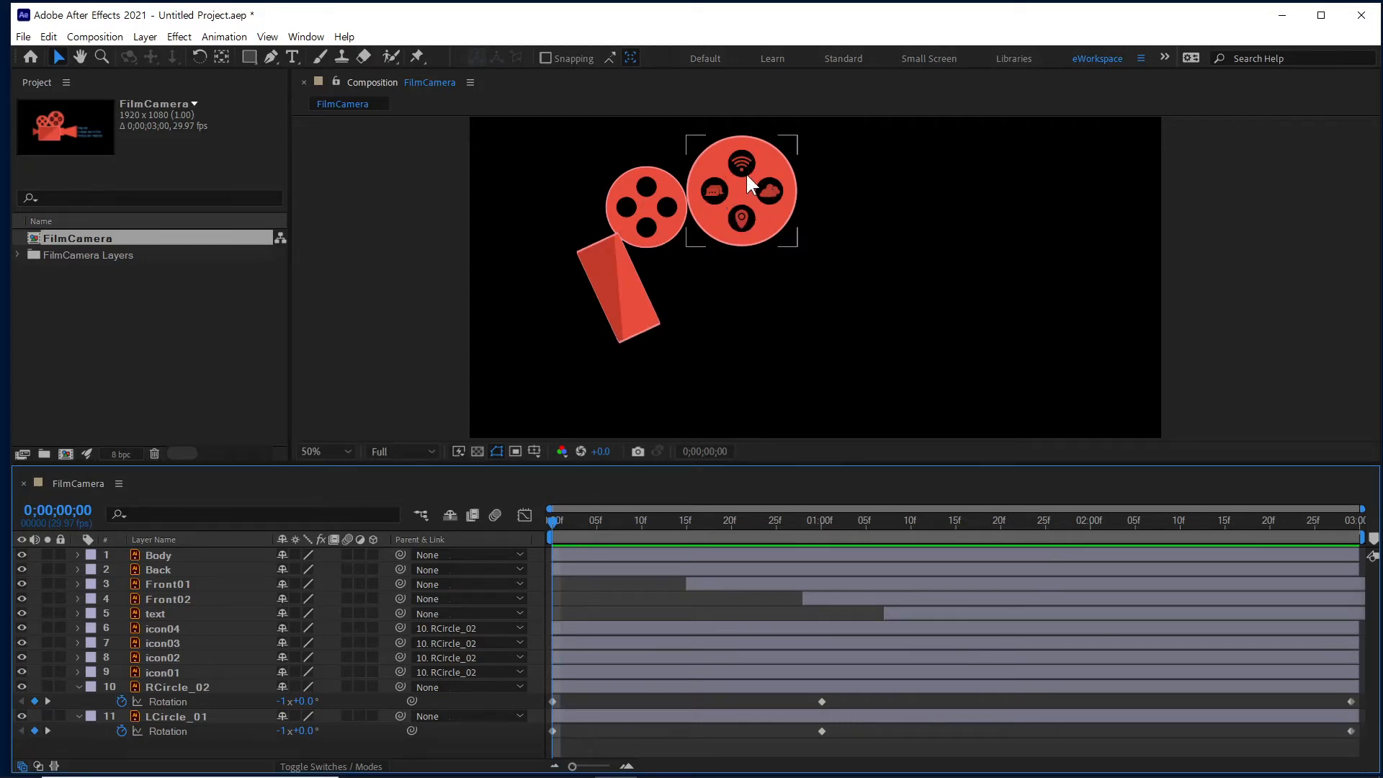
drag(581, 520, 513, 534)
Add an expression to icon01's Rotation that references RCircle_02's Rotation, and scrub the first frames to check the Wi-Fi icon.
click(170, 686)
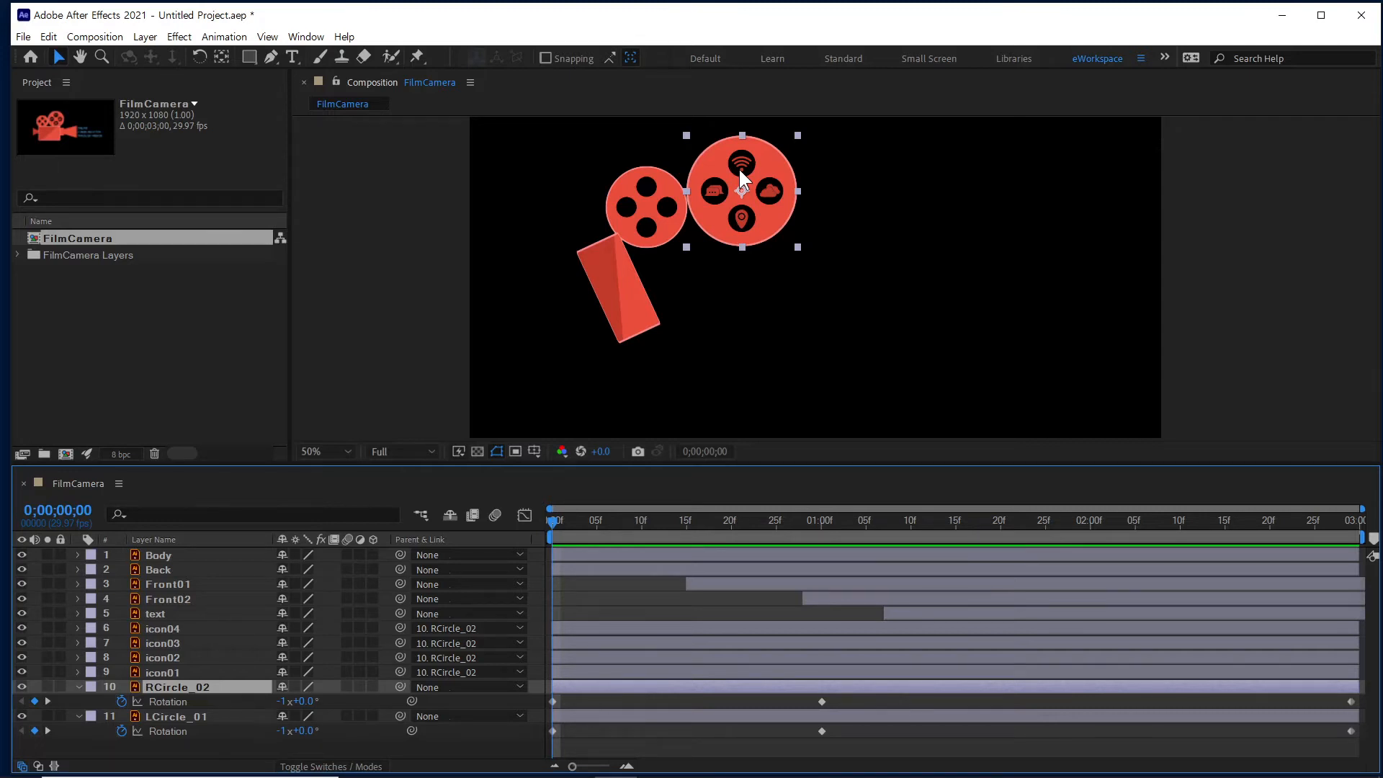
click(170, 675)
key(r)
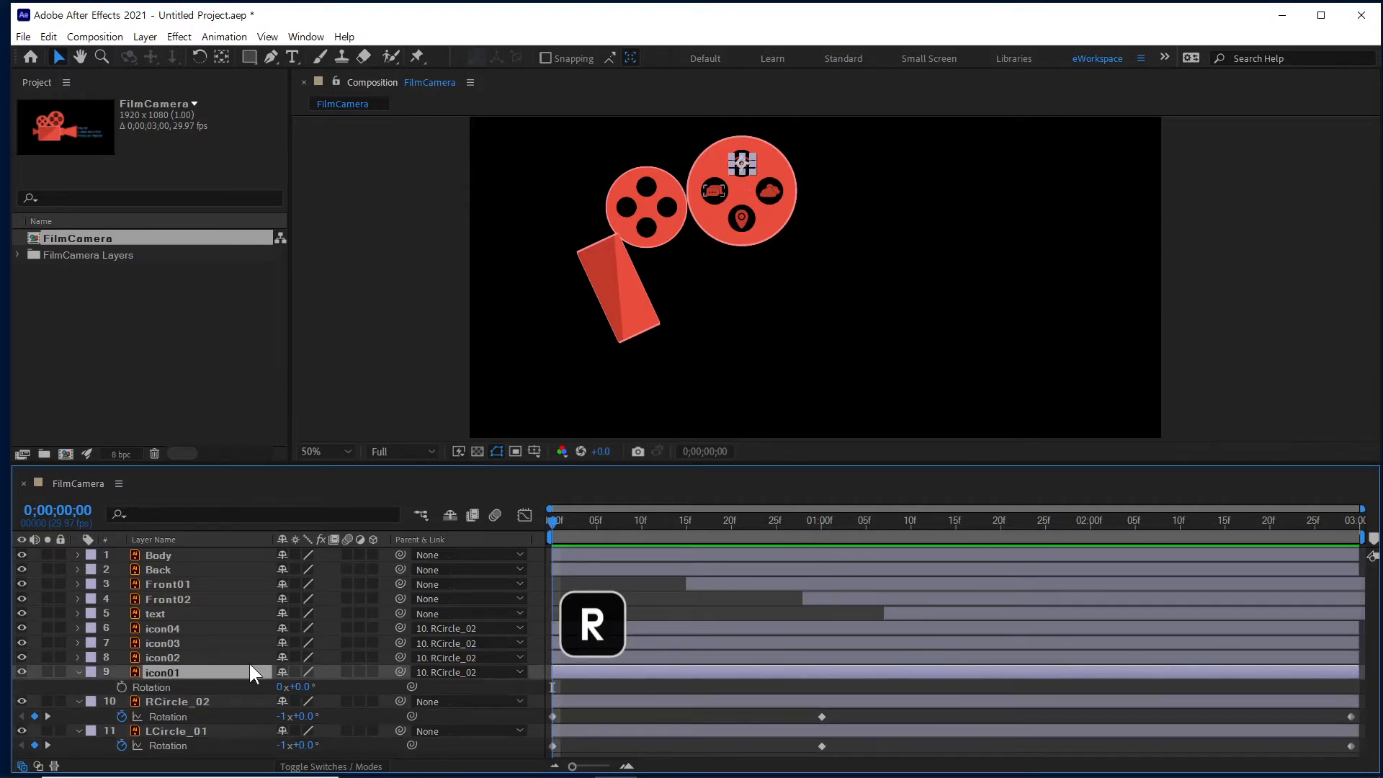
scroll(763, 205, up, 1)
drag(758, 174, 747, 274)
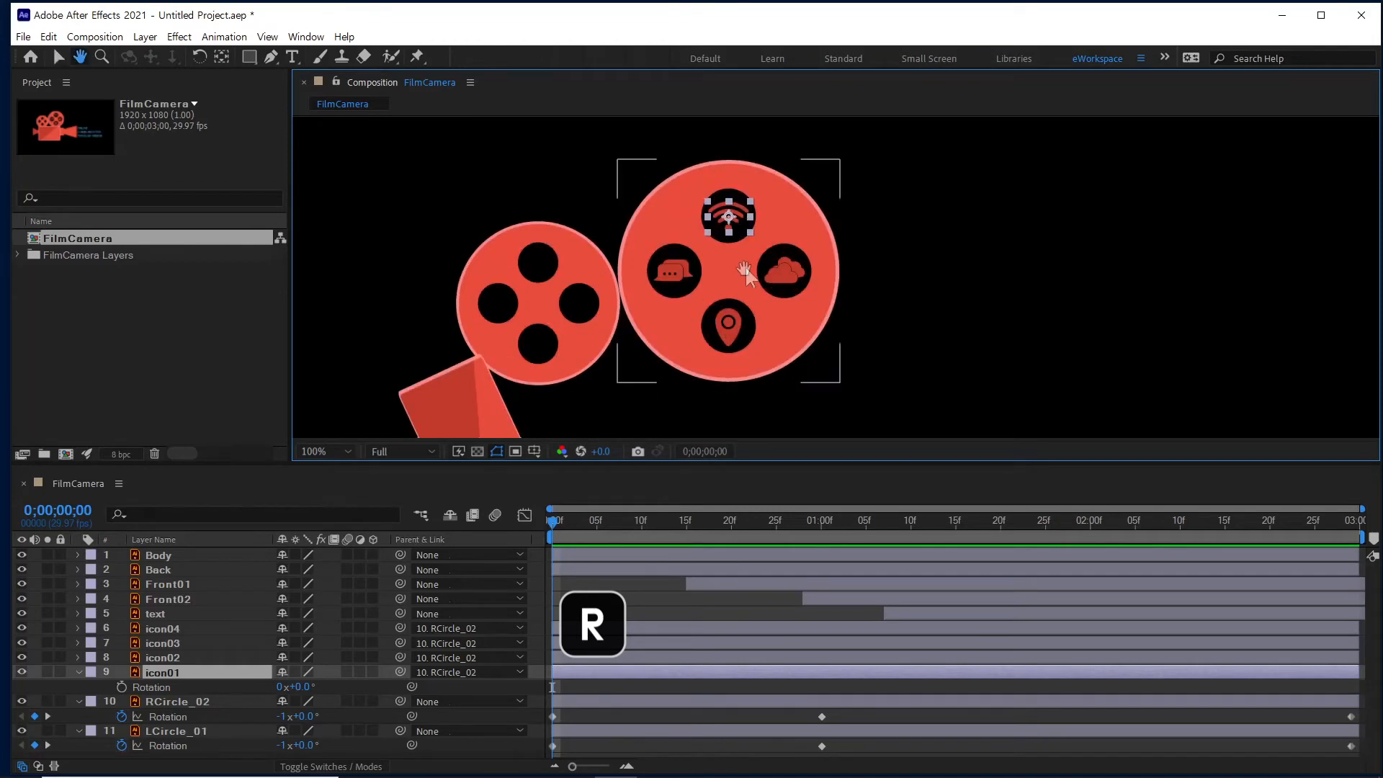
click(153, 685)
click(224, 37)
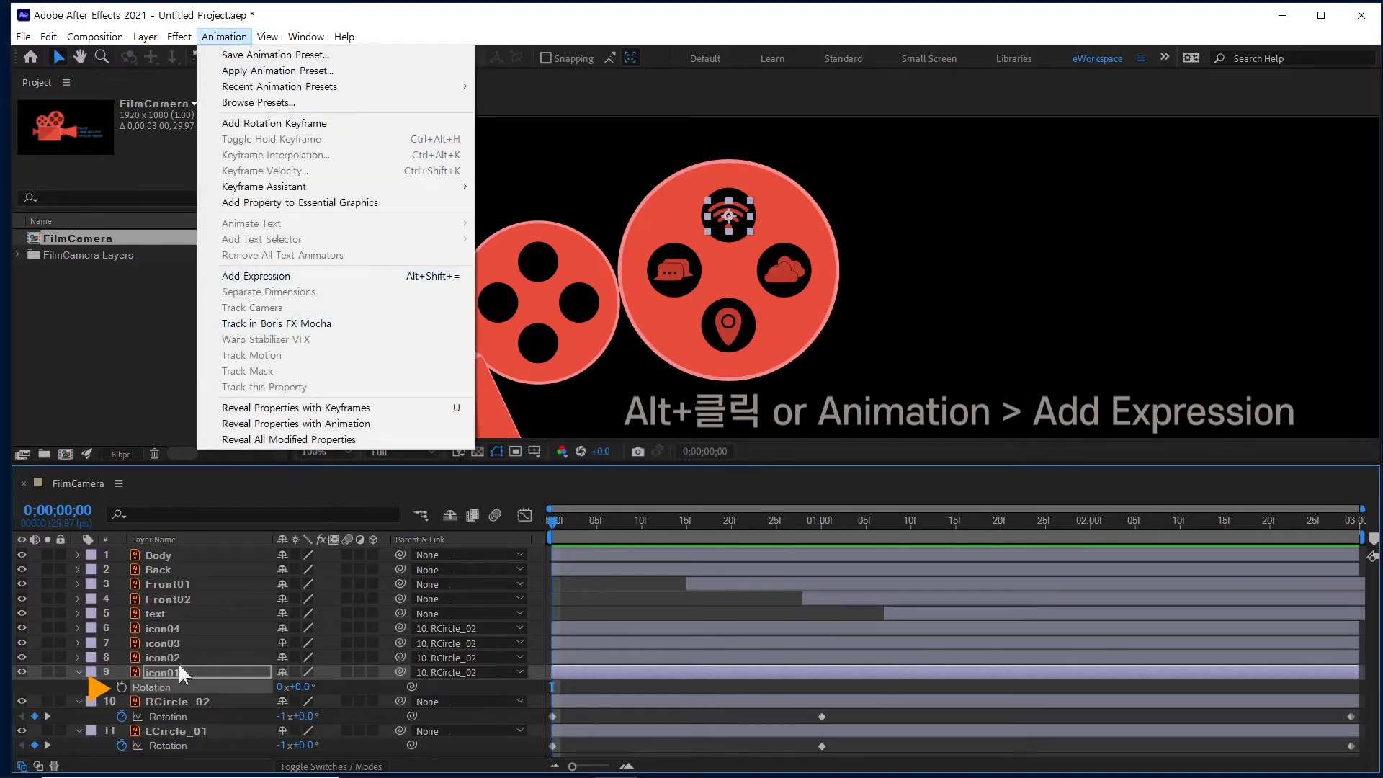
click(165, 689)
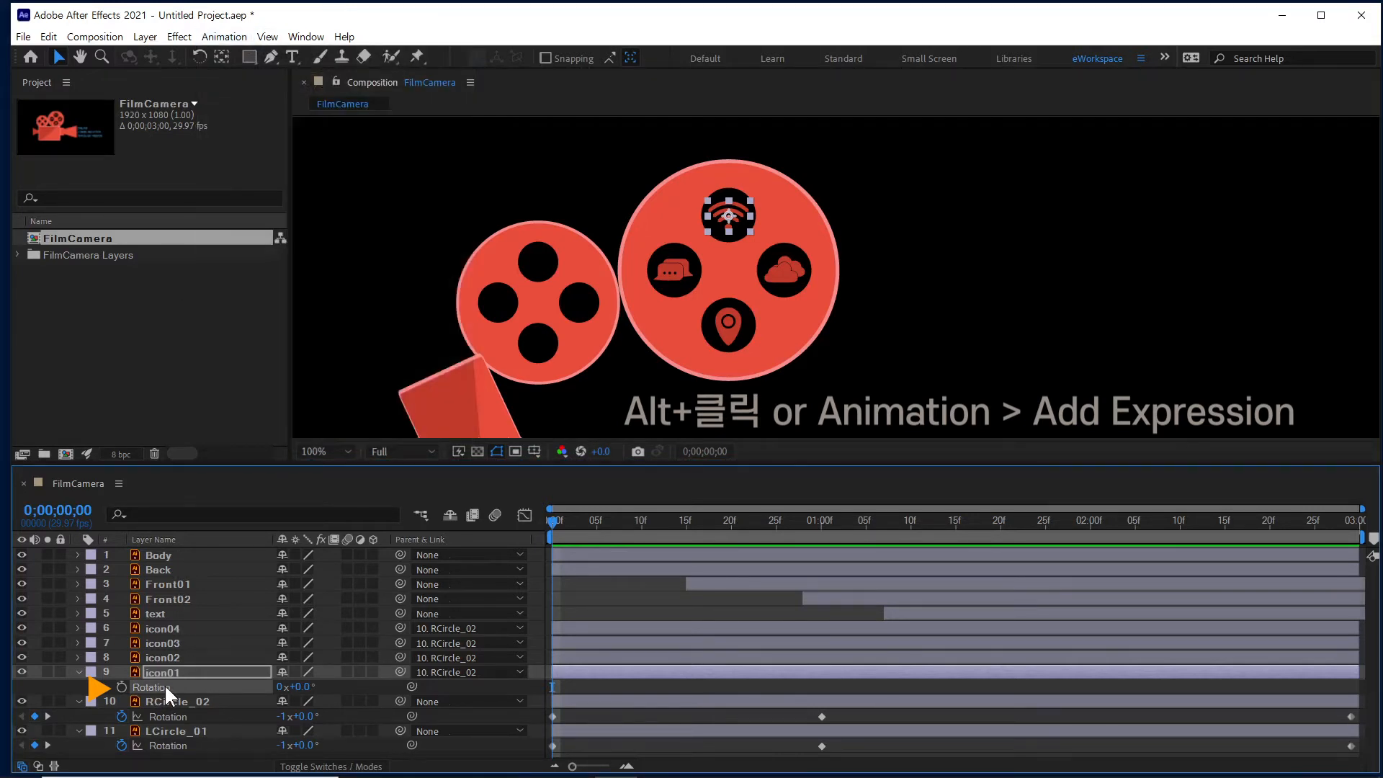
alt+click(122, 686)
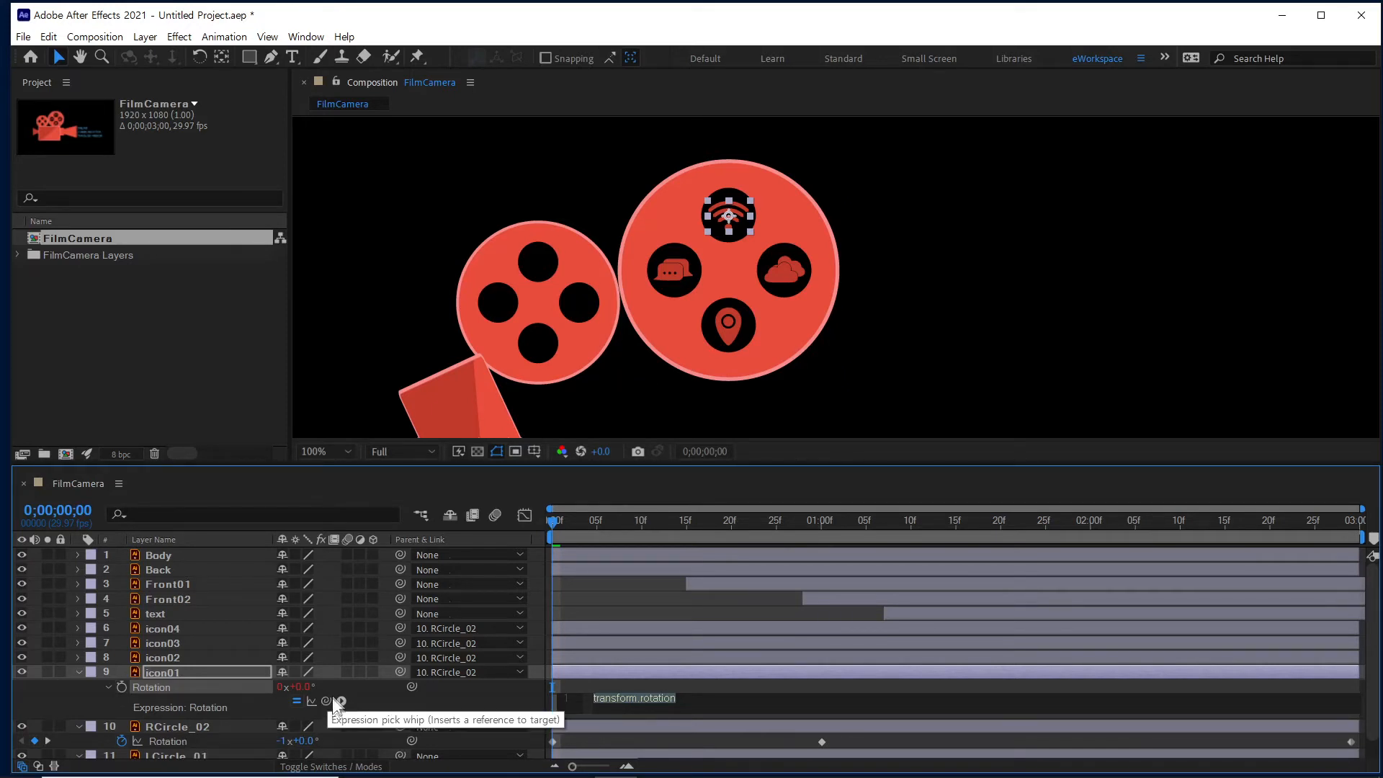
drag(306, 708, 245, 733)
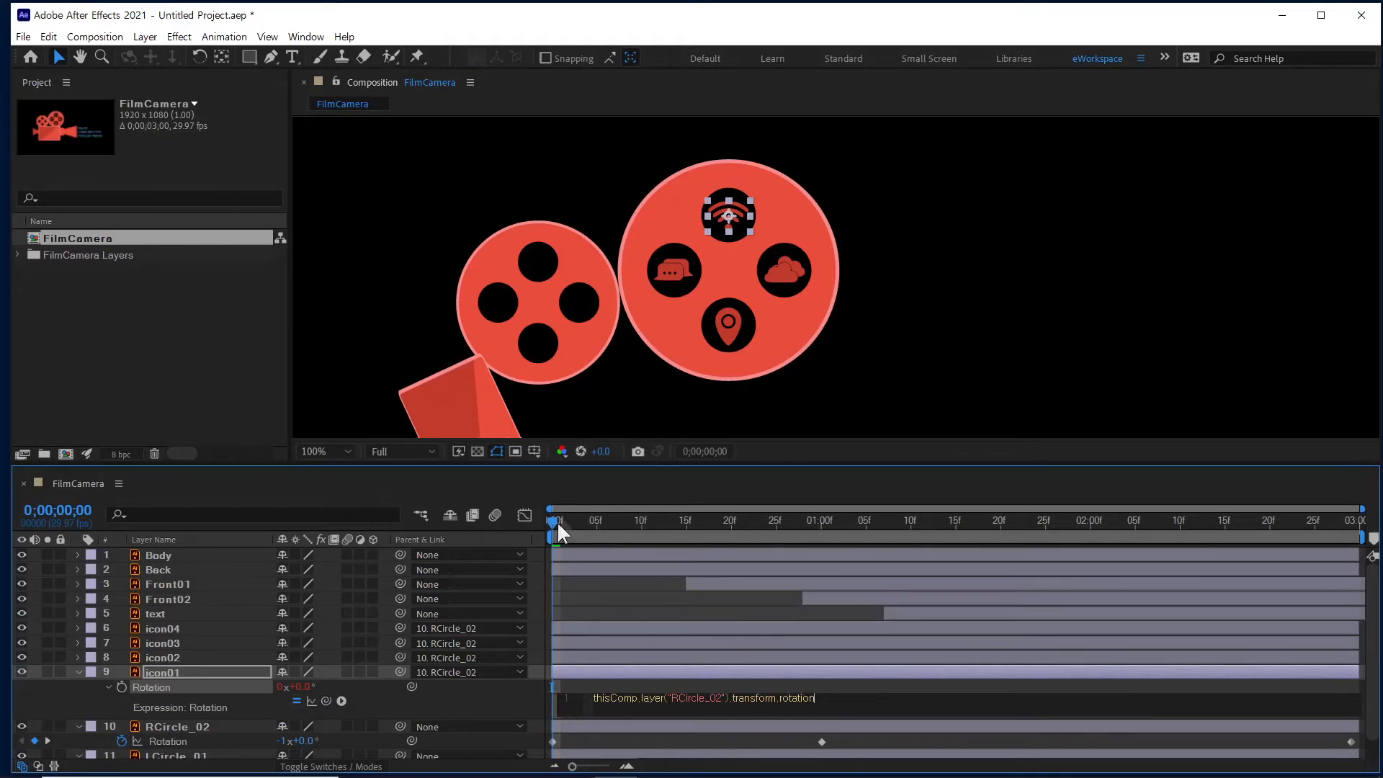
mouse_move(564, 522)
mouse_down()
mouse_move(859, 513)
mouse_move(956, 528)
mouse_move(540, 521)
mouse_up()
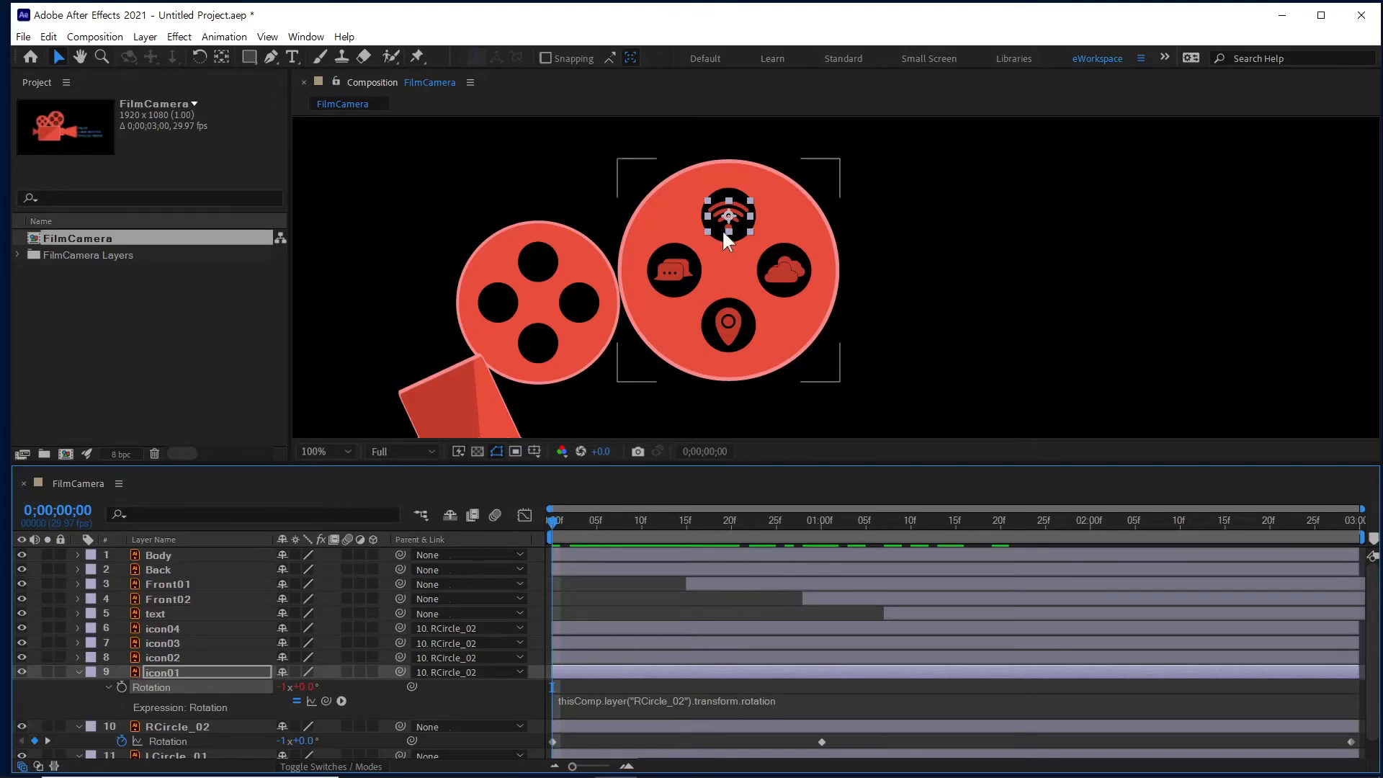
drag(563, 524, 618, 530)
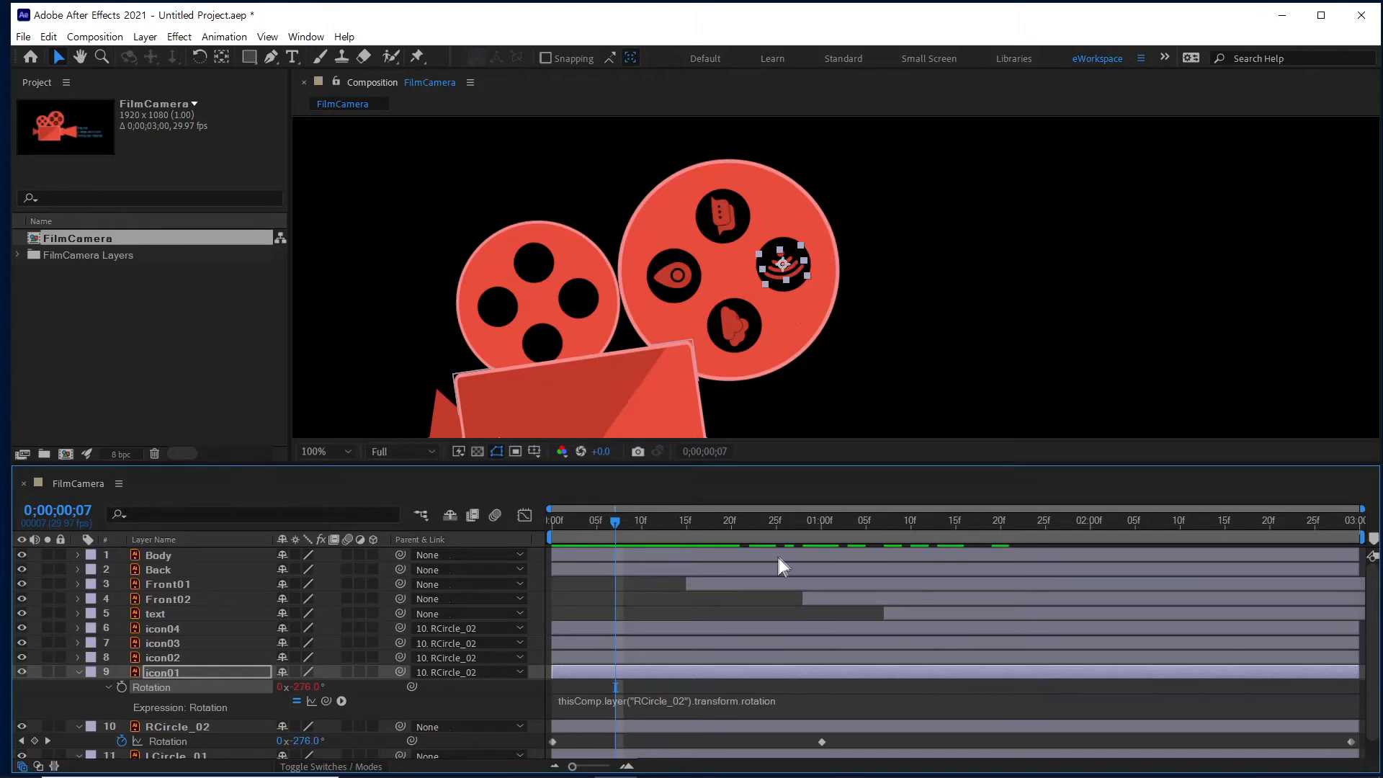
Append *-1 to icon01's Rotation expression and scrub to 0;00;01;00 to check the Wi-Fi icon's orientation.
click(780, 701)
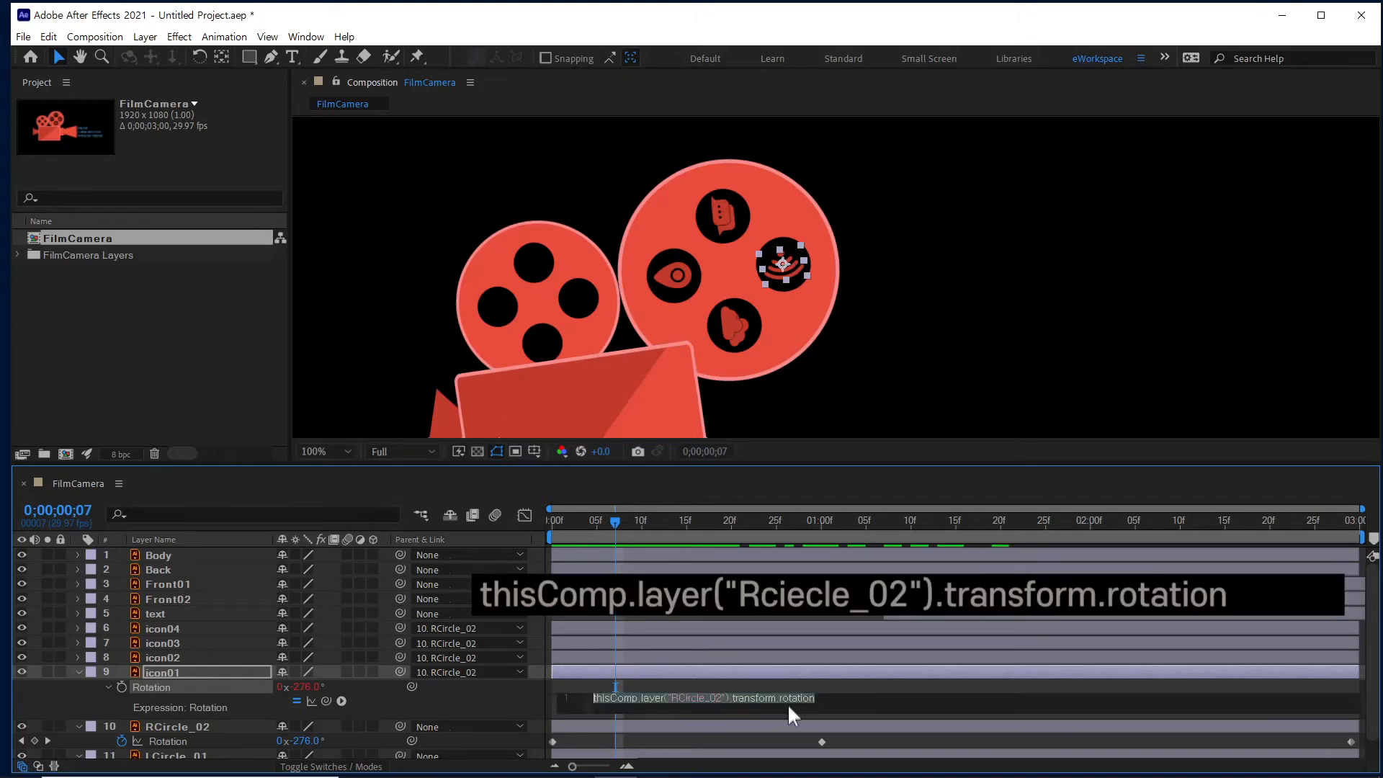
click(825, 699)
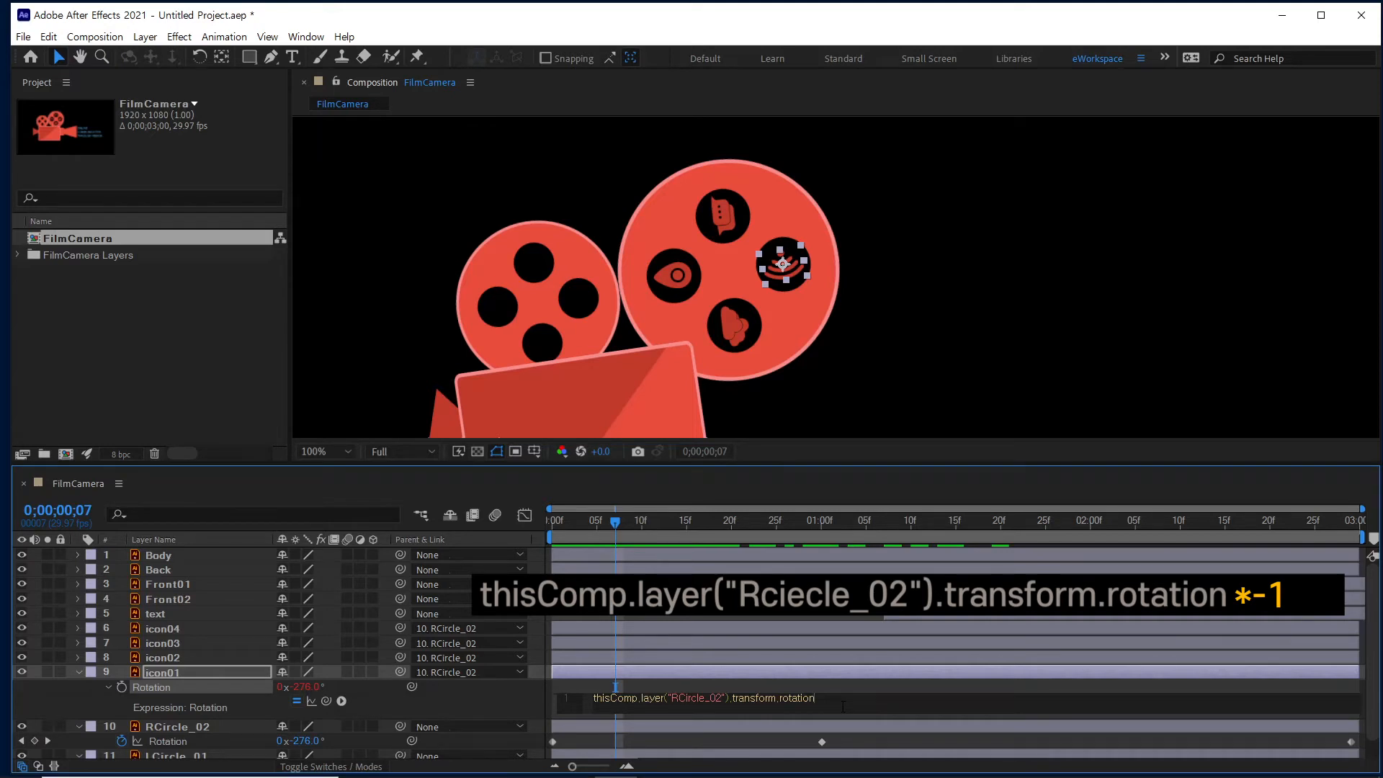
text(*)
text(*)
text(-1)
click(561, 521)
drag(562, 524, 731, 530)
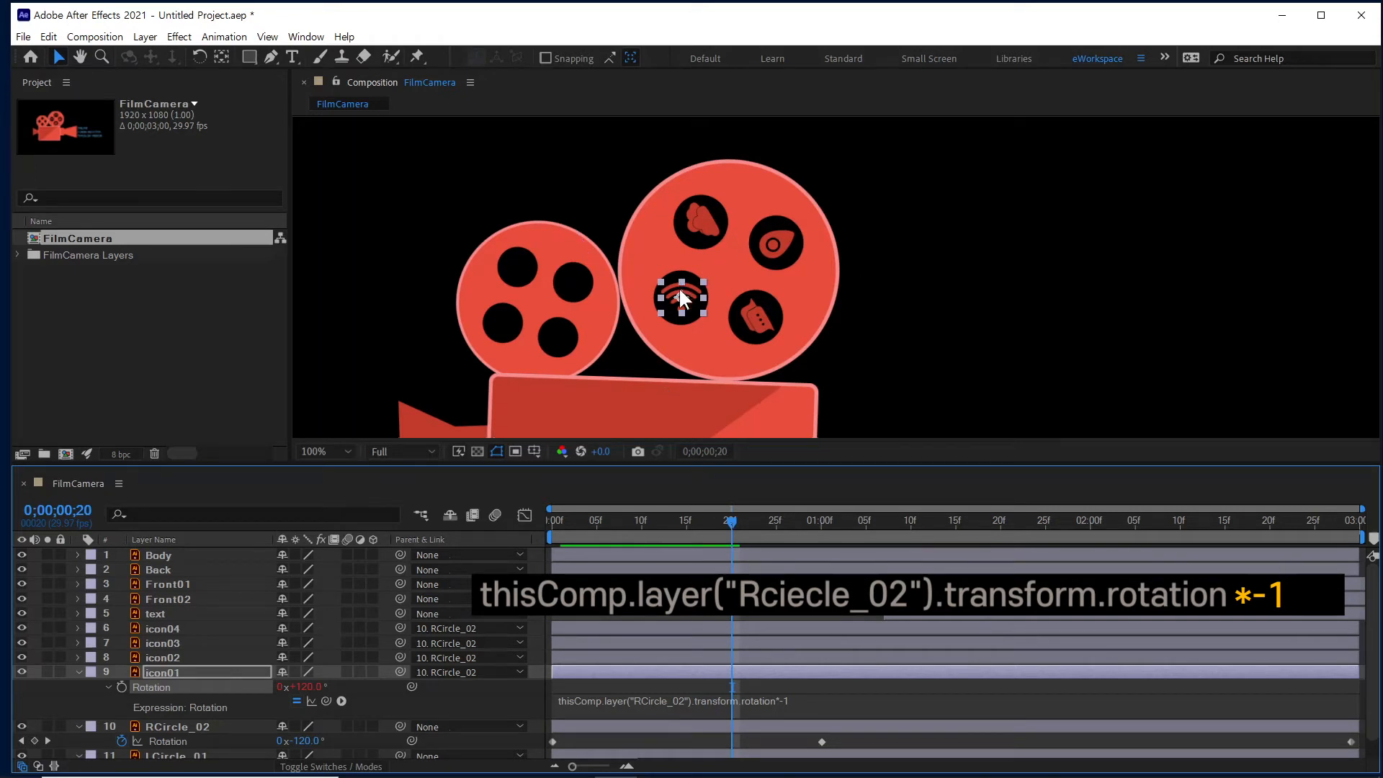
drag(712, 504, 821, 540)
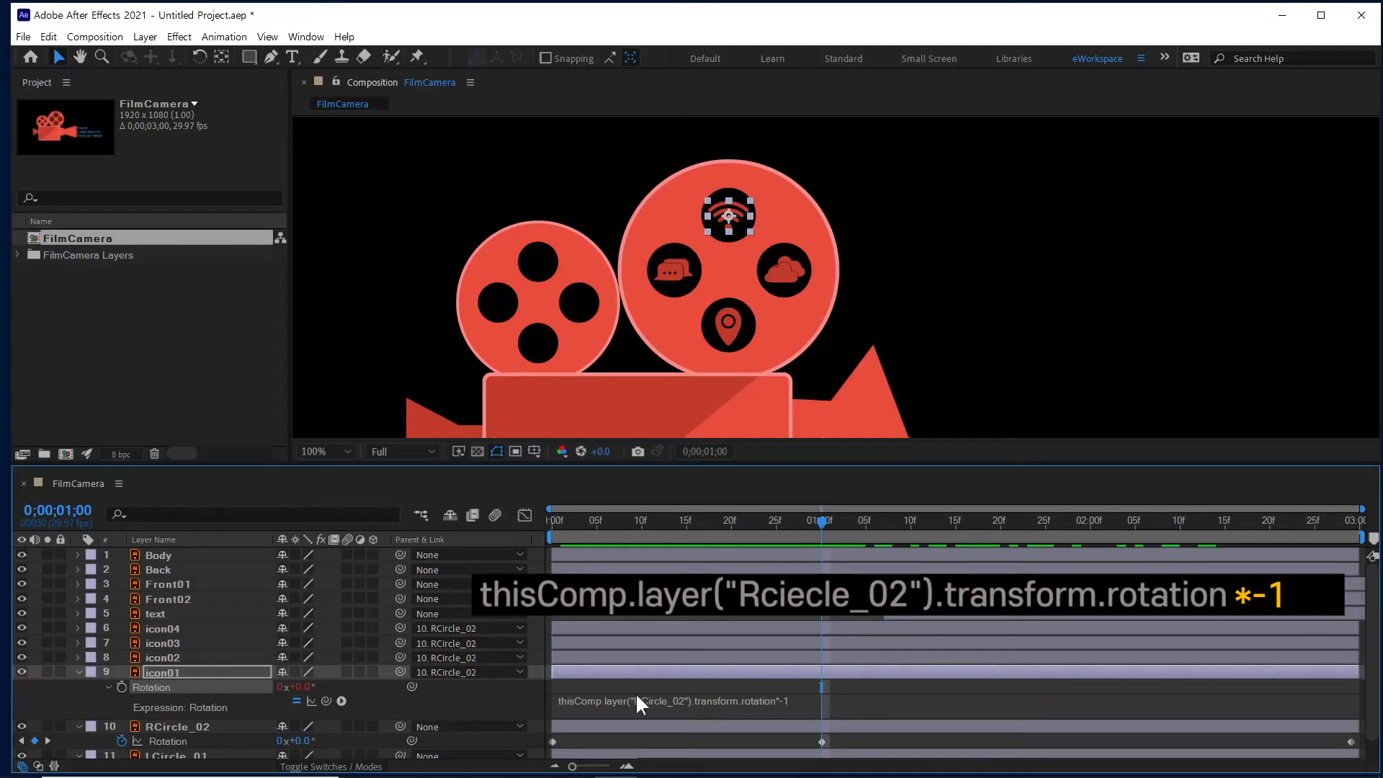
Add the expression thisComp.layer("RCircle_02").transform.rotation*-1 to icon02's Rotation and scrub to 0;00;02;10 to check it.
click(80, 672)
click(160, 658)
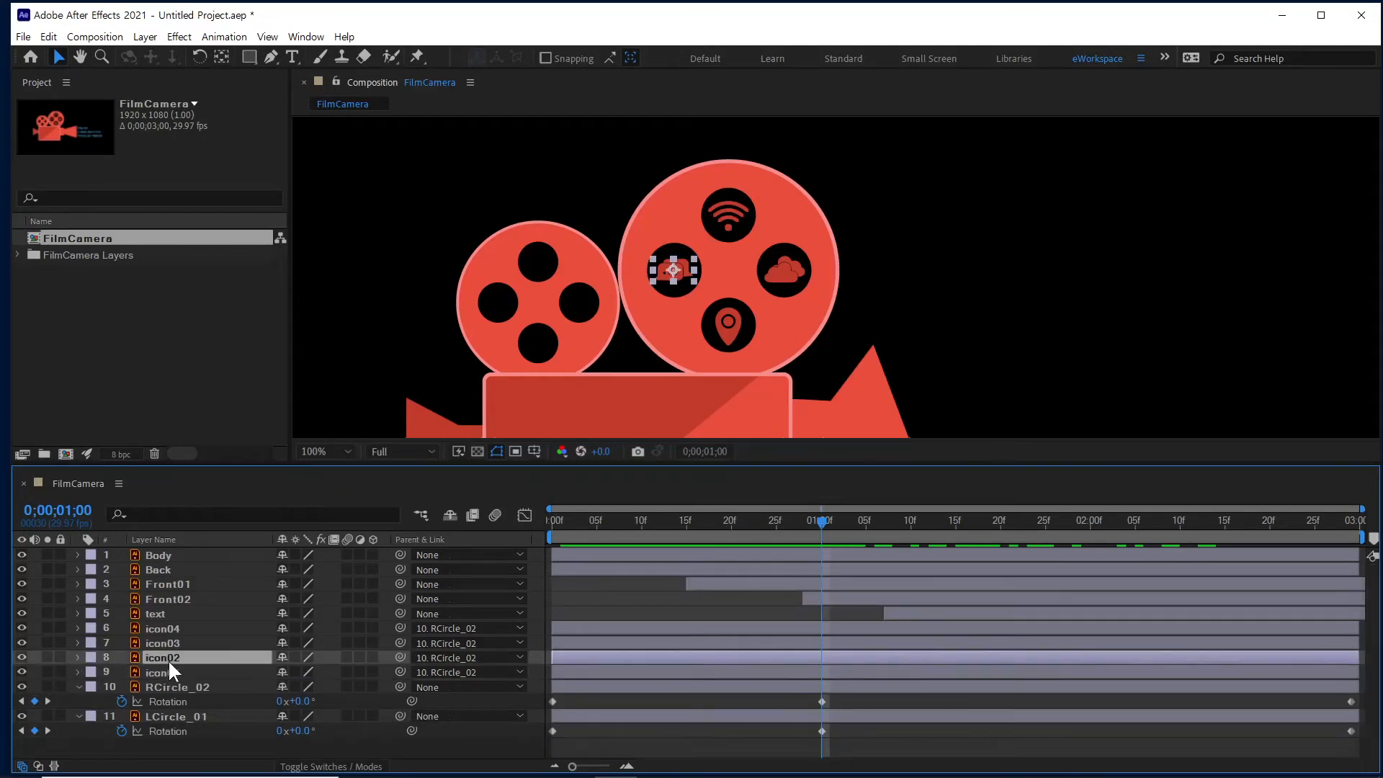
key(r)
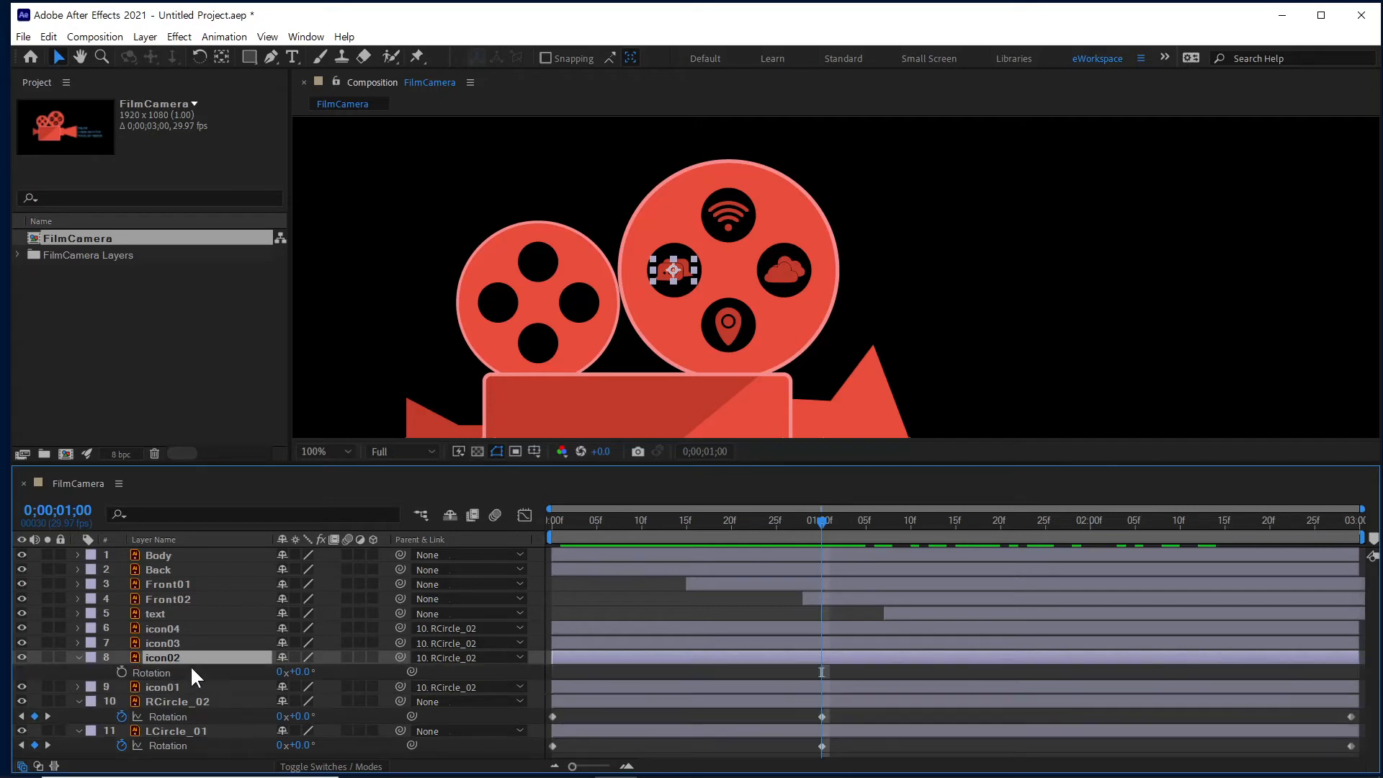
alt+click(122, 672)
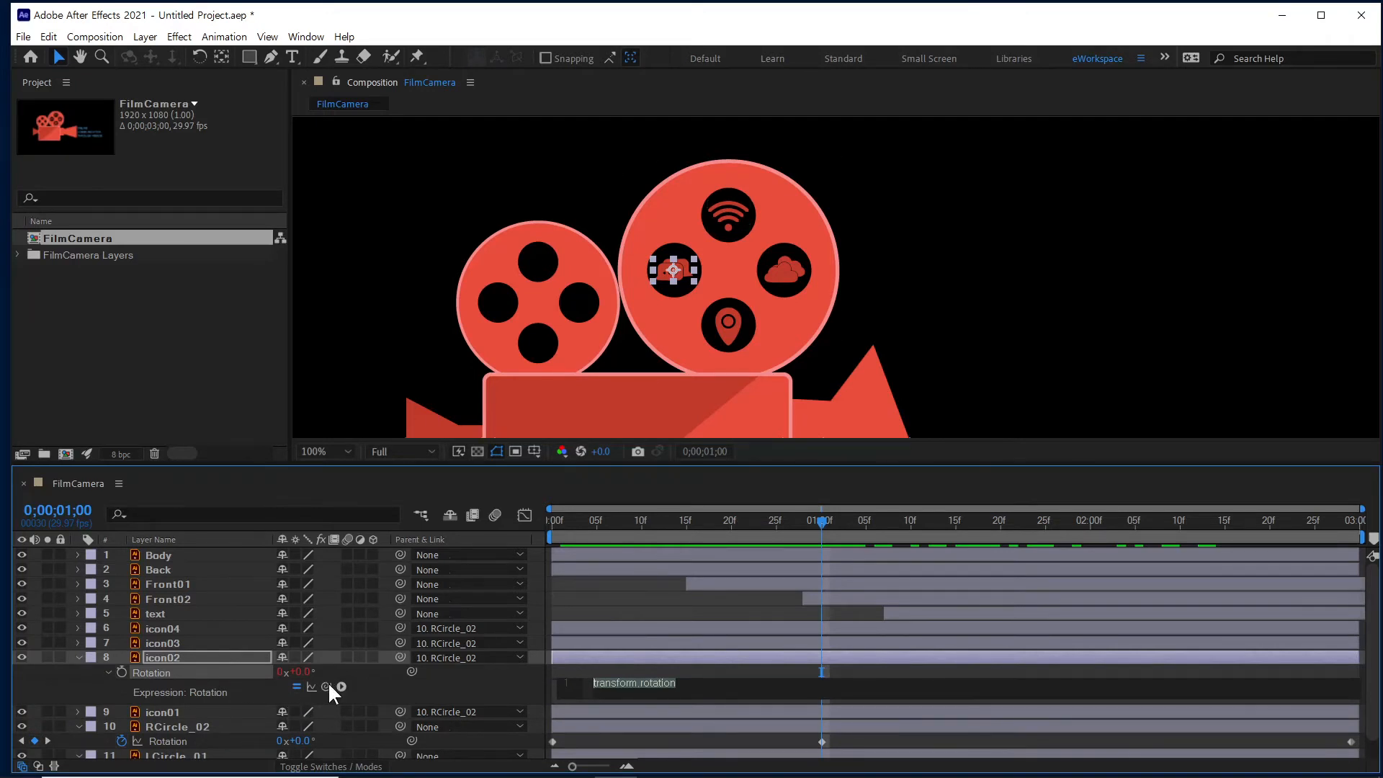
drag(325, 686, 197, 739)
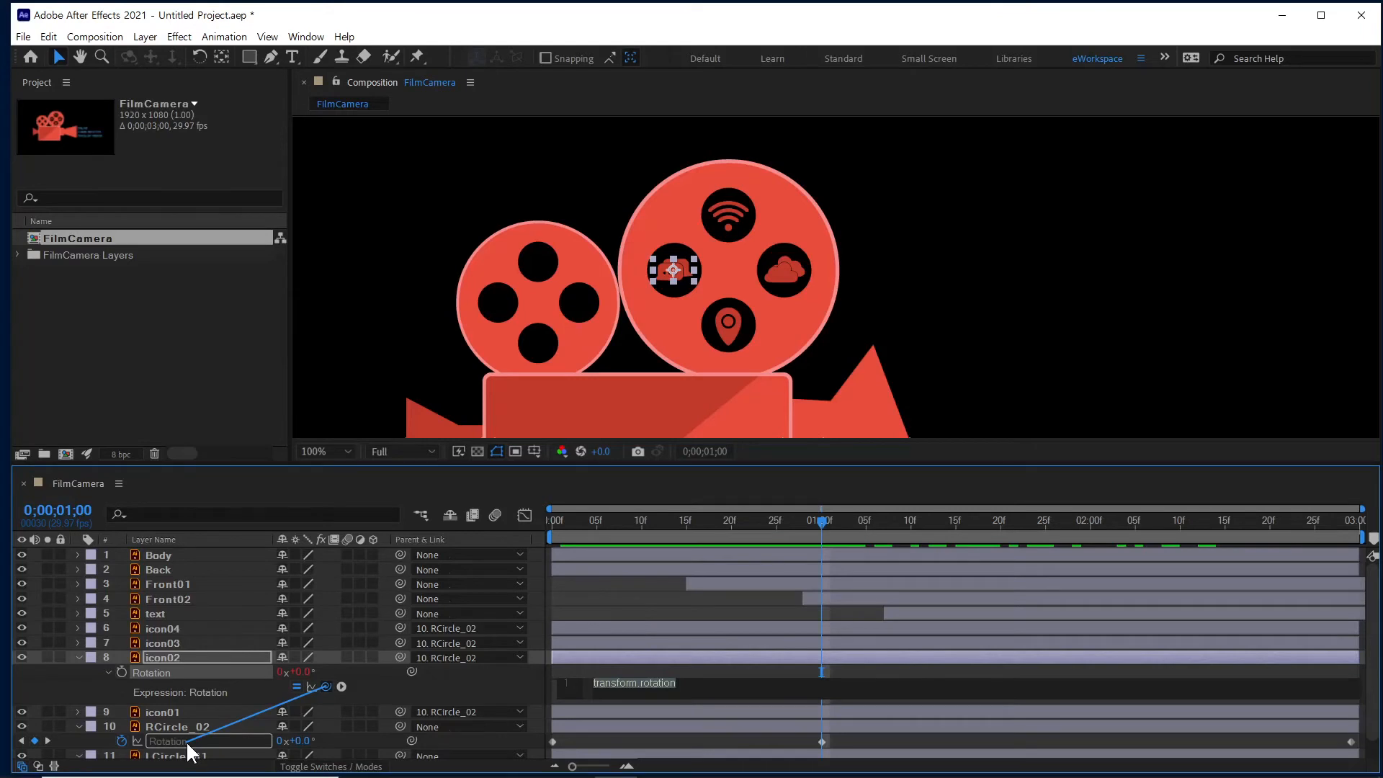
drag(186, 741, 185, 740)
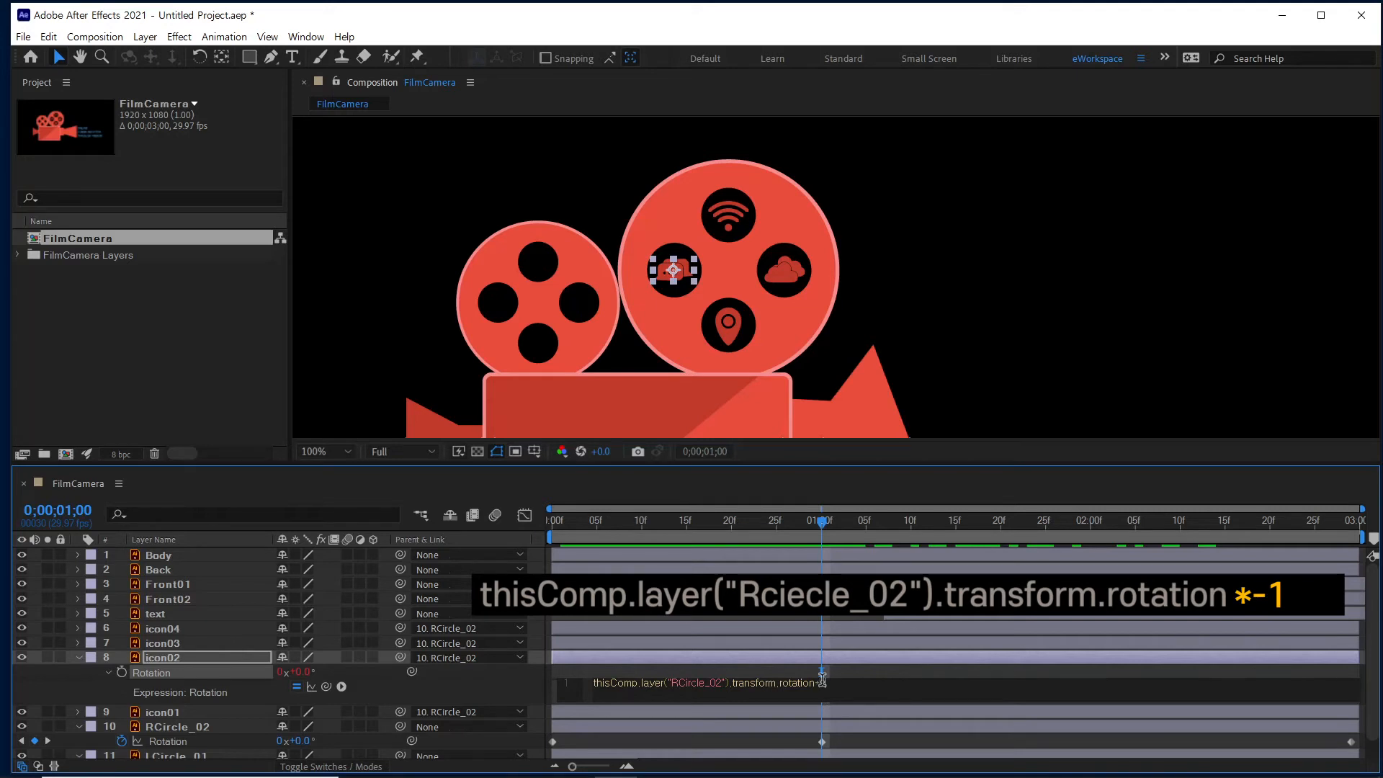
drag(598, 521, 1168, 560)
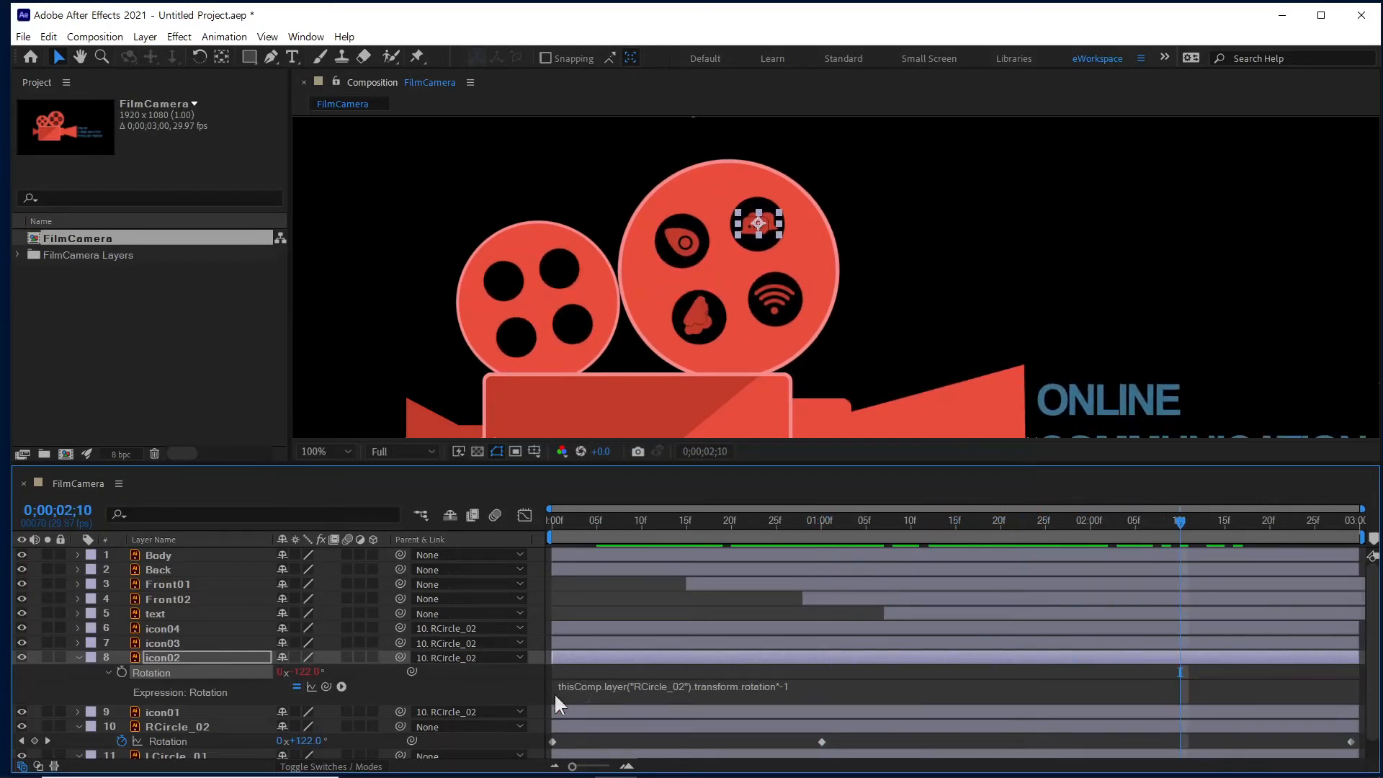
Copy icon02's Rotation expression and apply it to icon03's Rotation as thisComp.layer("RCircle_02").transform.rotation*-1.
click(790, 689)
click(848, 690)
drag(848, 689, 581, 686)
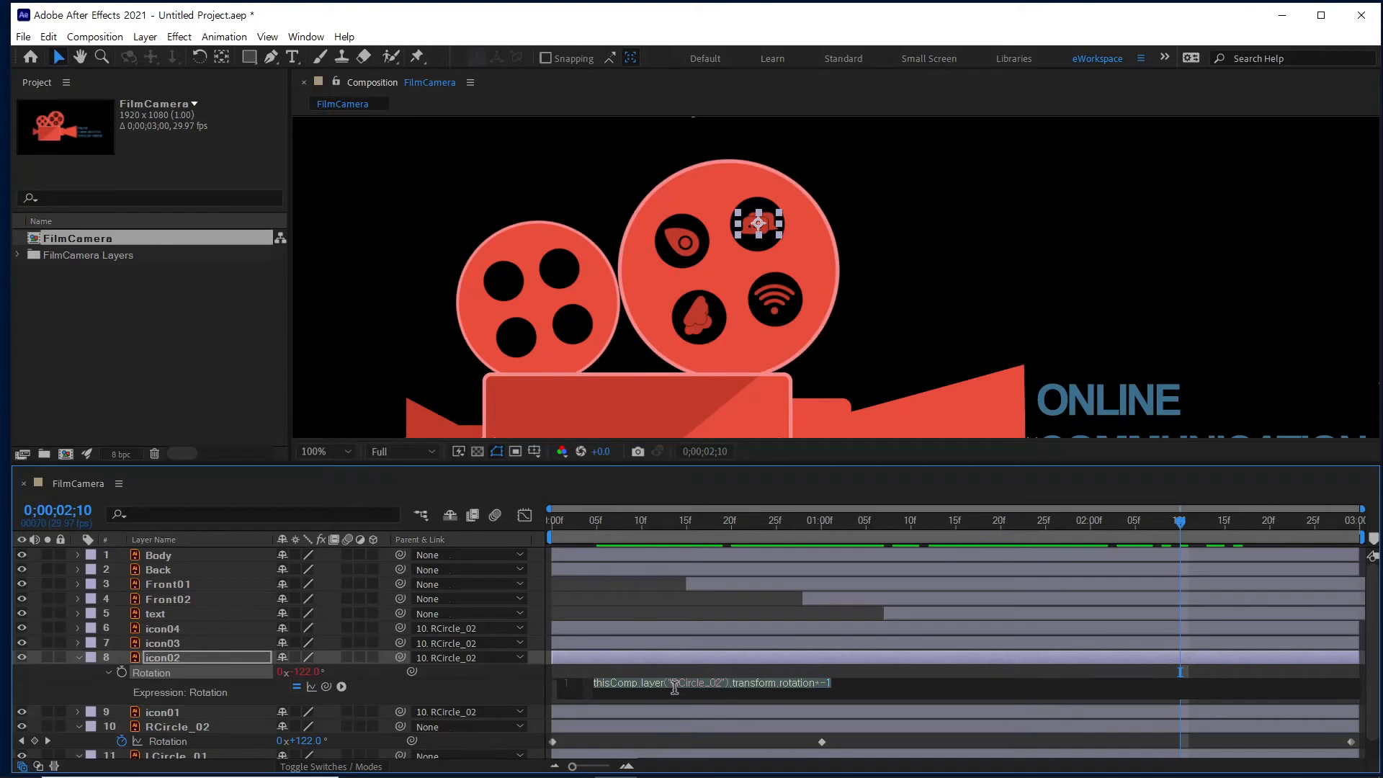
key(ctrl+c)
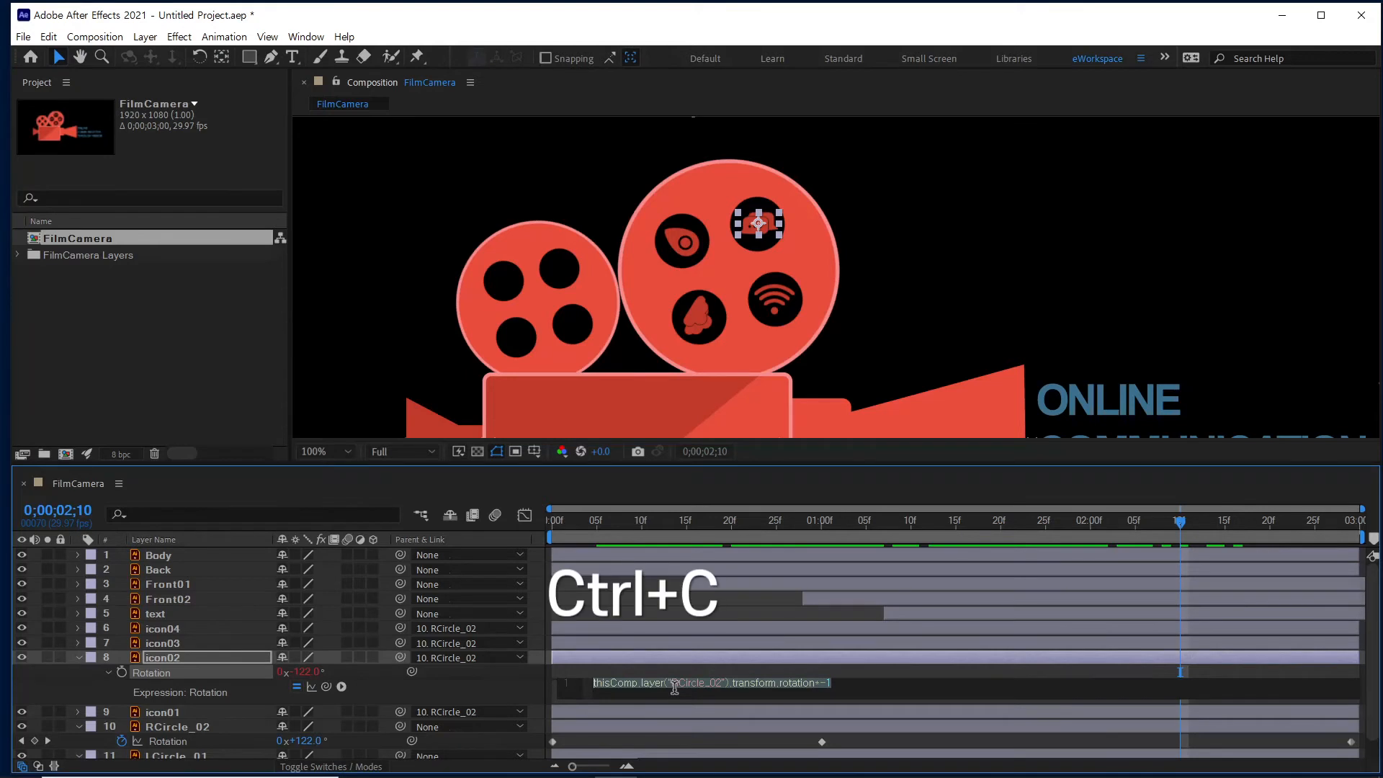
click(168, 643)
key(r)
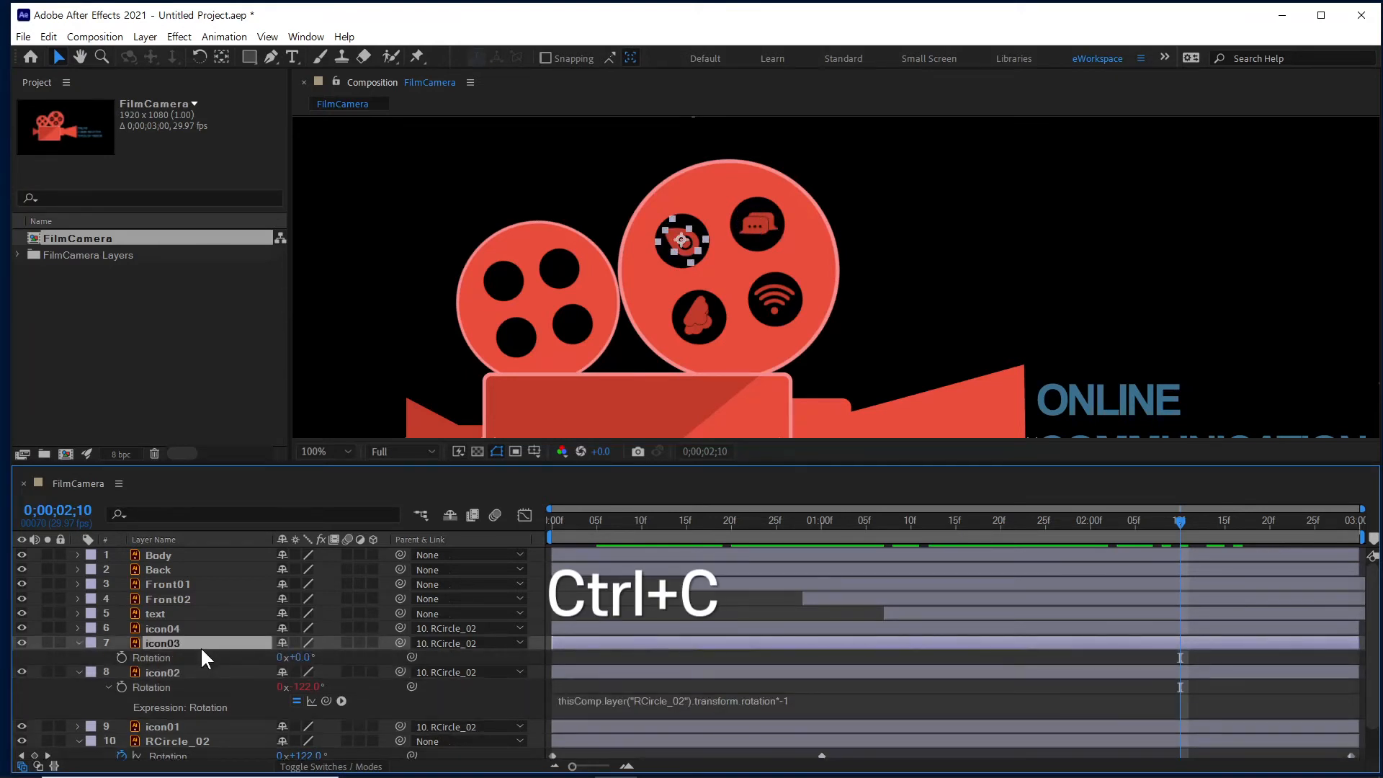
key(r)
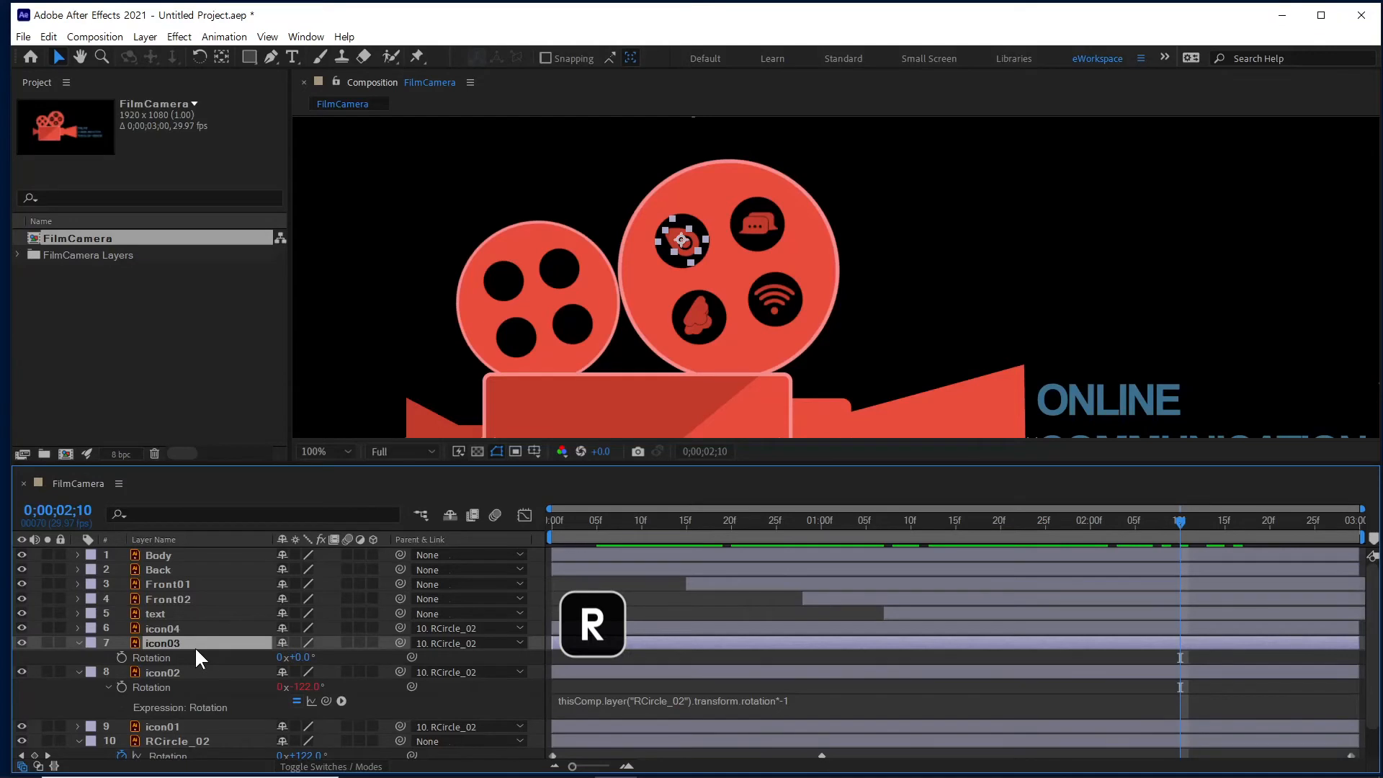
alt+click(120, 656)
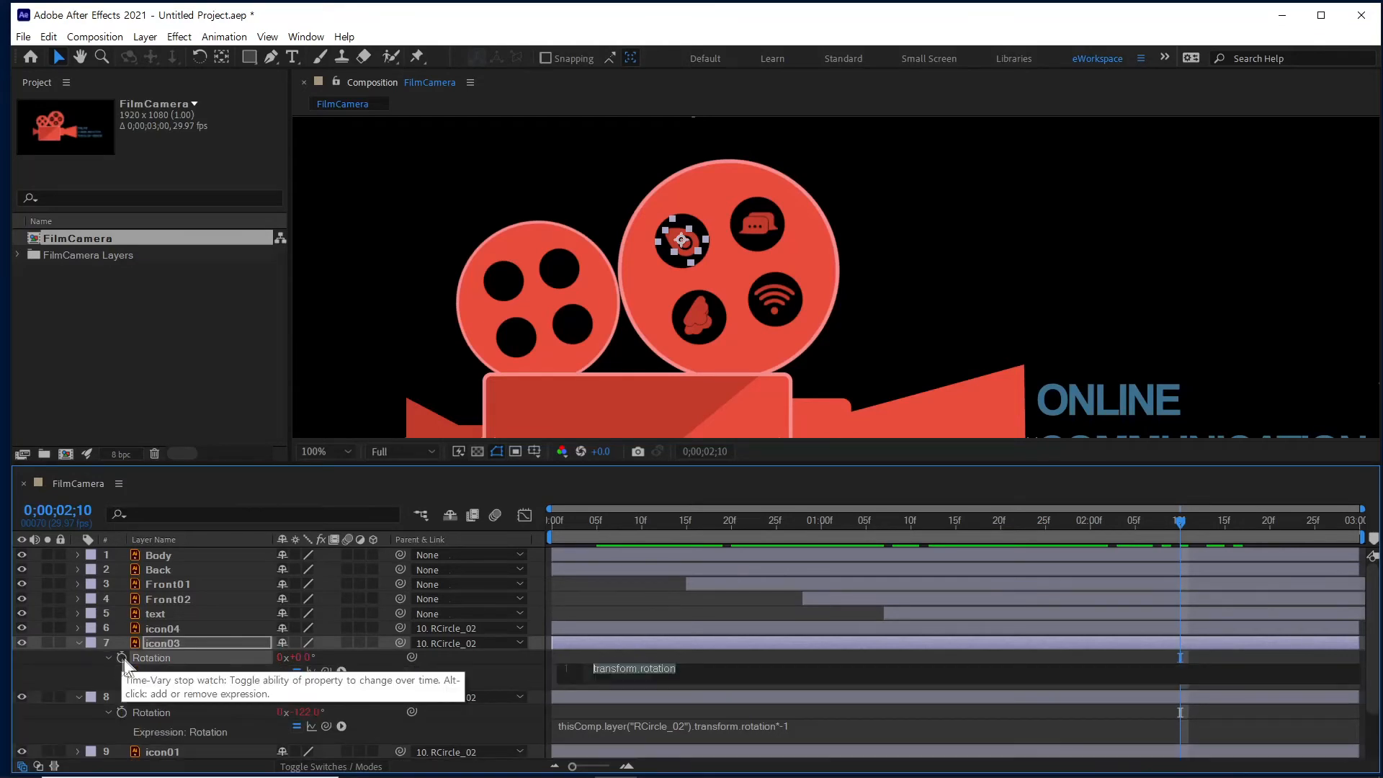
key(ctrl+v)
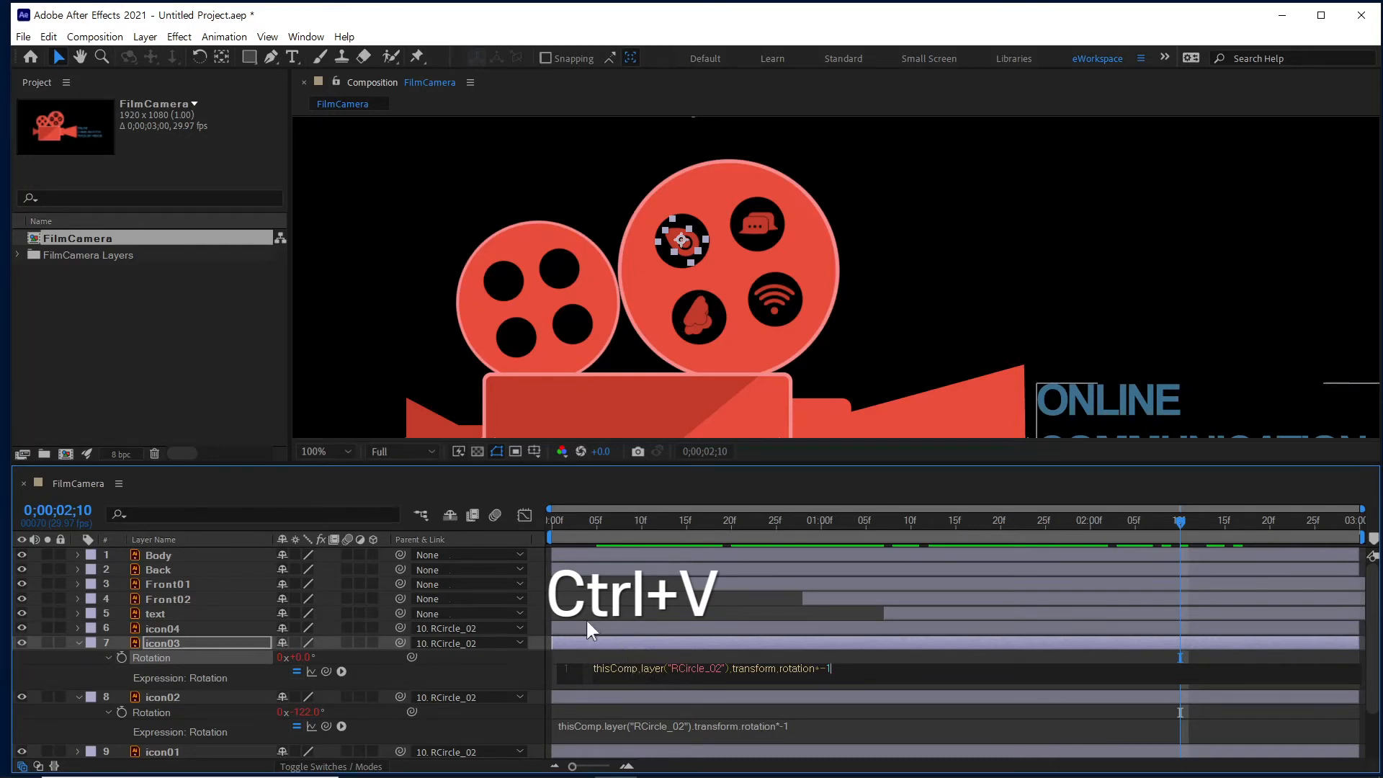
click(623, 608)
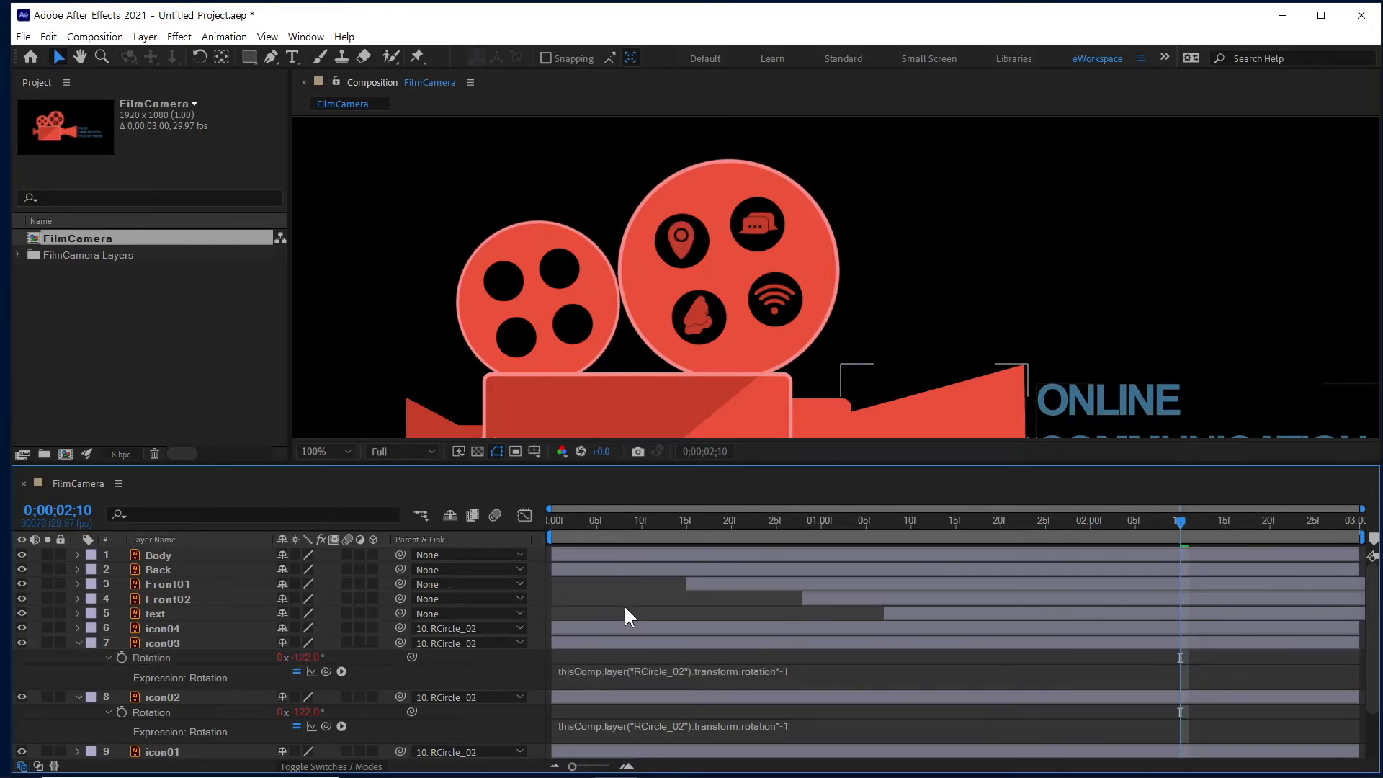
Add the expression thisComp.layer("RCircle_02").transform.rotation*-1 to icon04's Rotation and scrub the timeline to check that all icons stay upright.
click(172, 628)
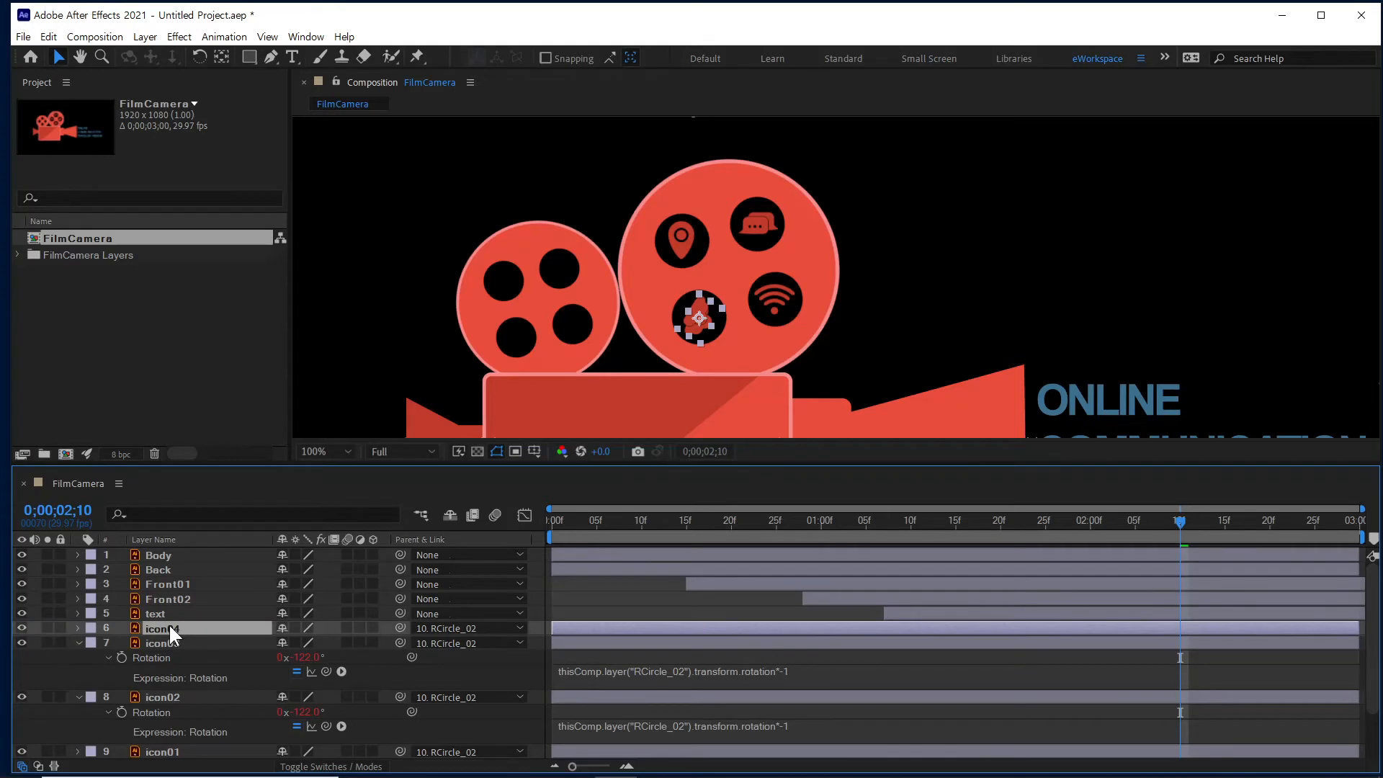
key(r)
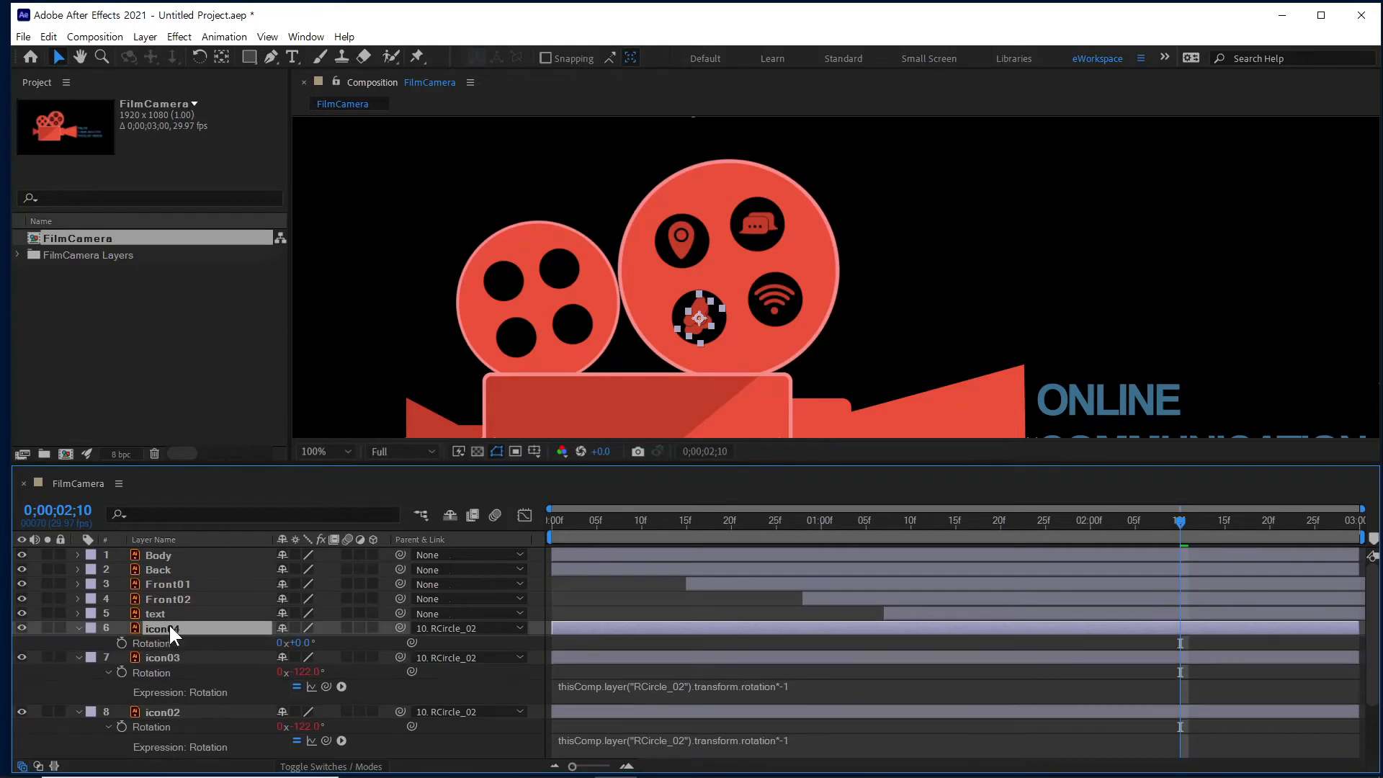
alt+click(121, 643)
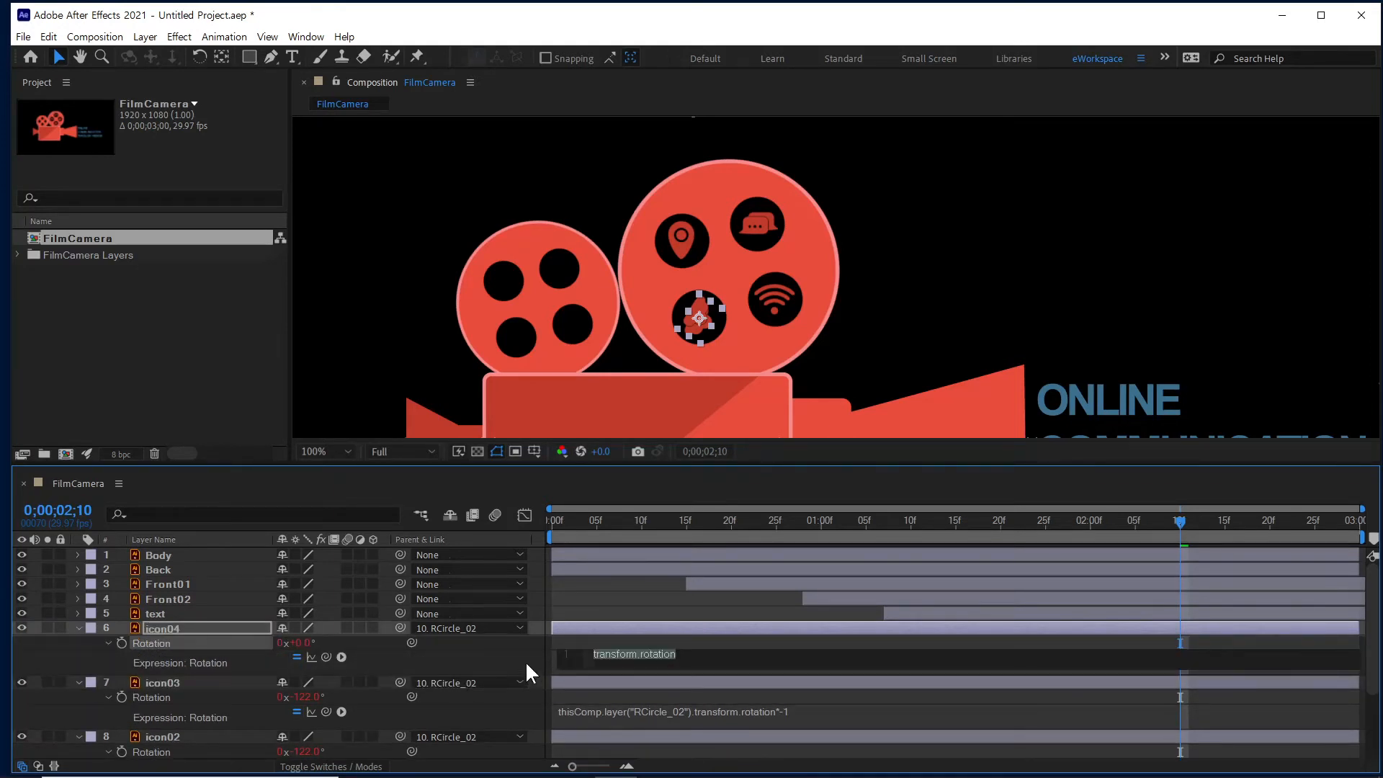
text(thisComp.layer("RCircle_02").transform.rotation*-1)
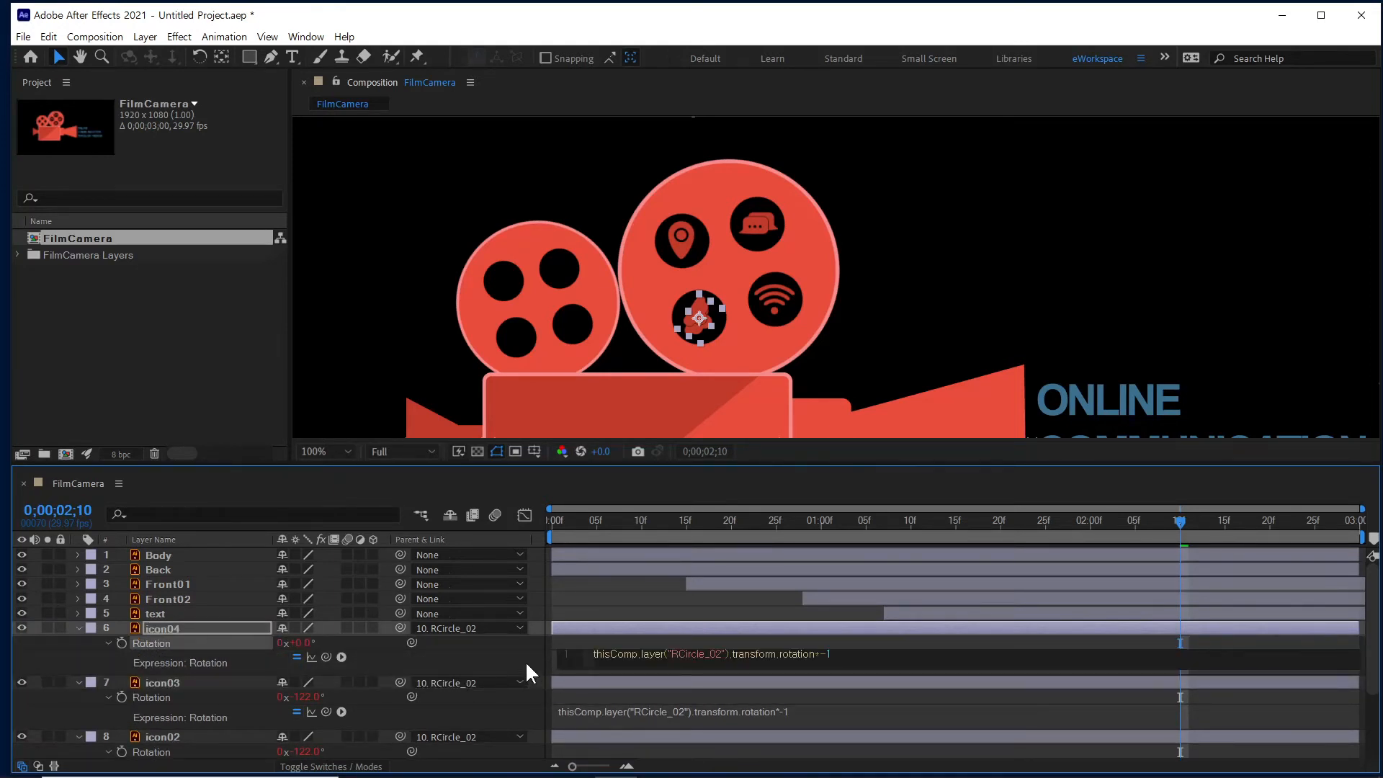
click(633, 520)
drag(633, 519, 867, 517)
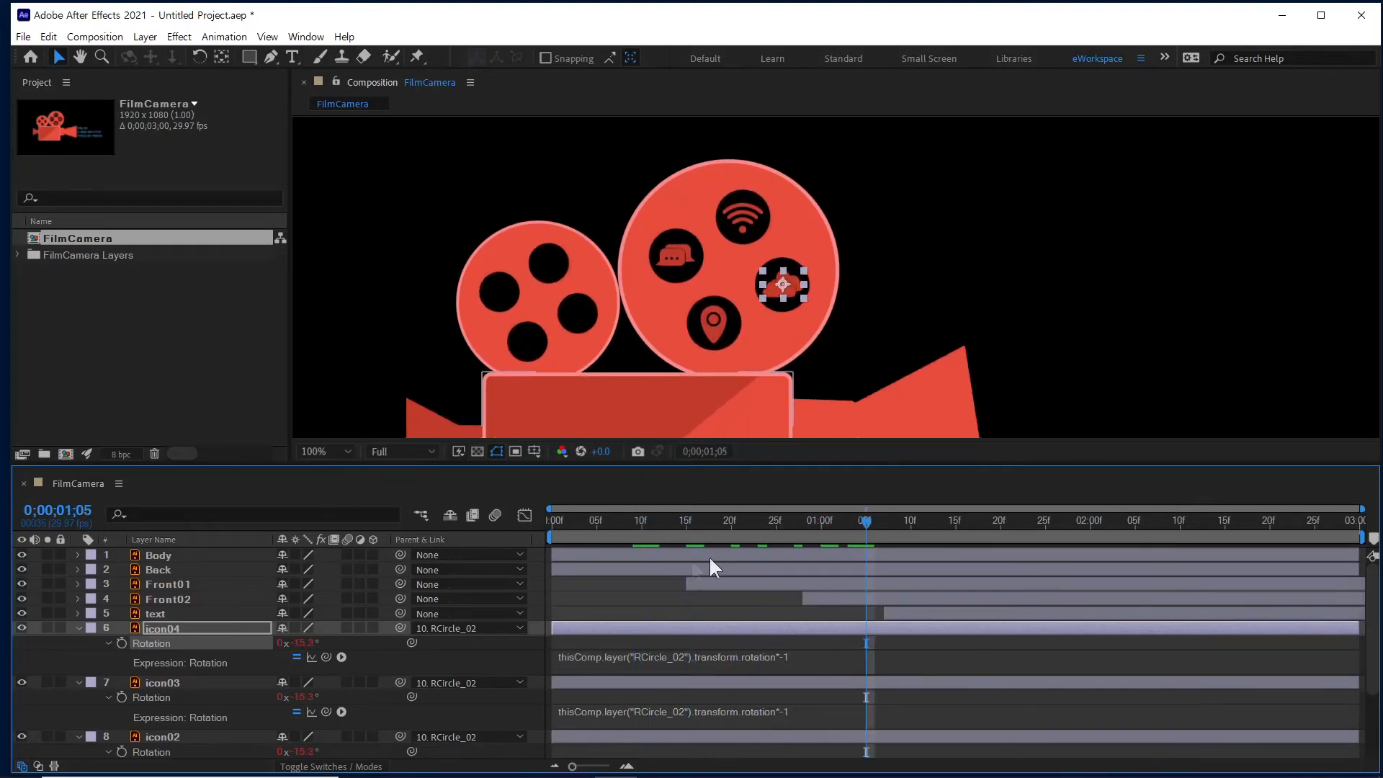
drag(638, 519, 606, 546)
Collapse the icon and reel layer properties, preview the whole camera animation, and return to the first frame.
click(79, 627)
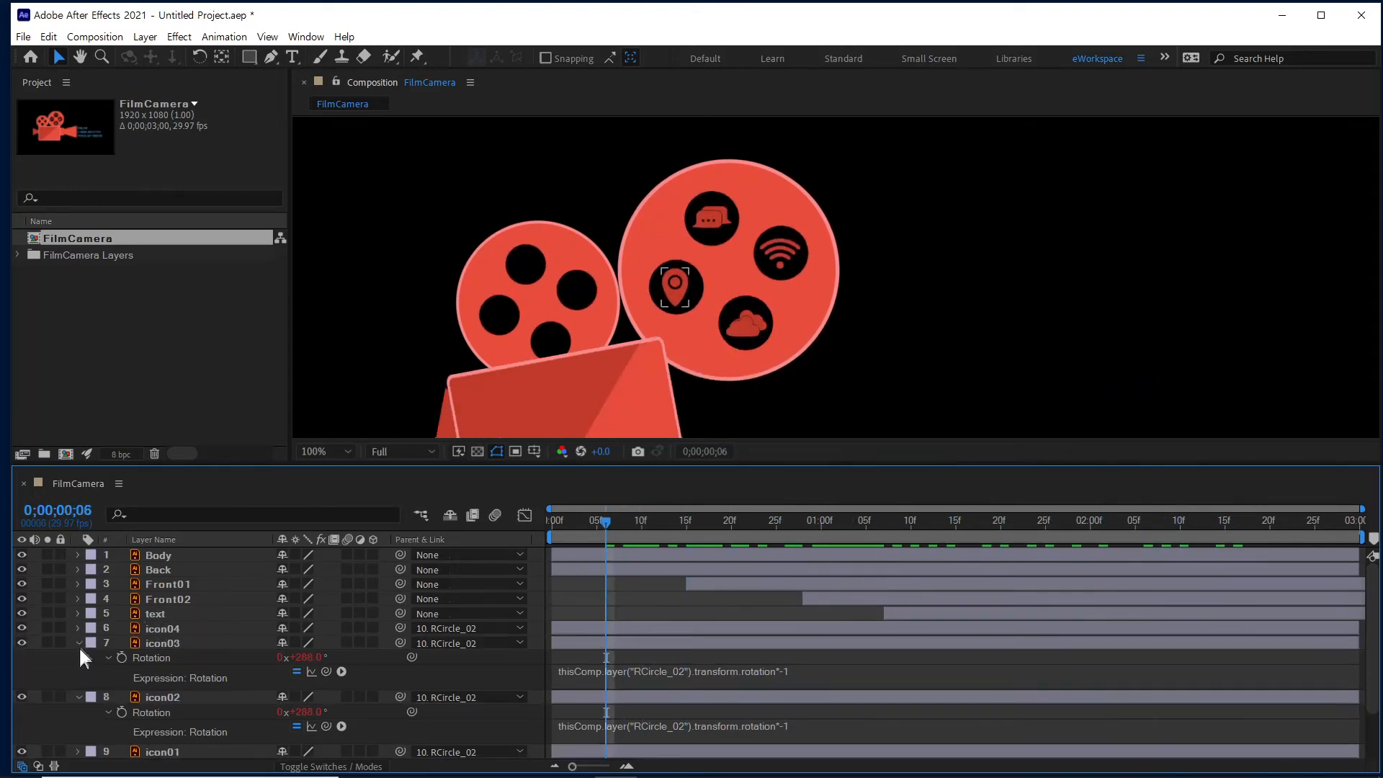
click(79, 658)
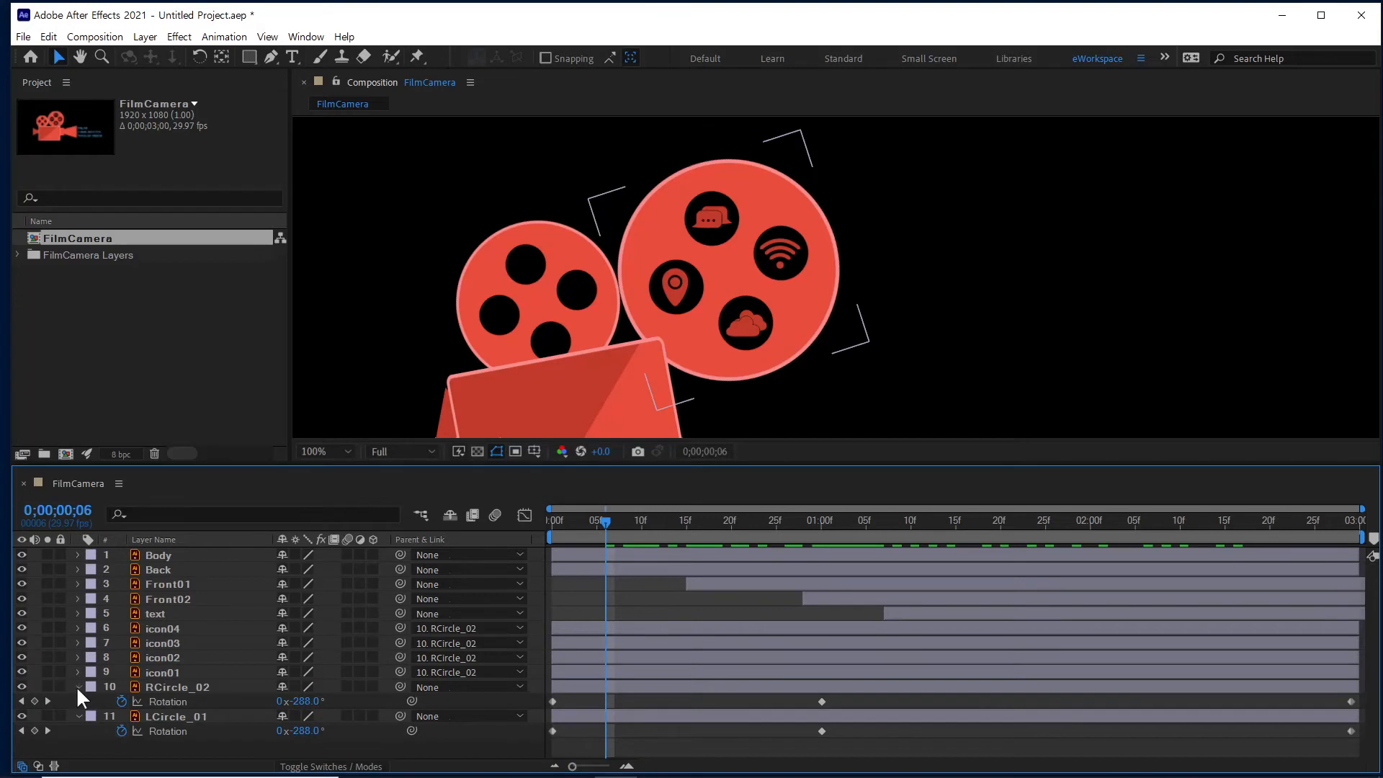
click(79, 687)
click(80, 700)
scroll(763, 335, down, 2)
key(space)
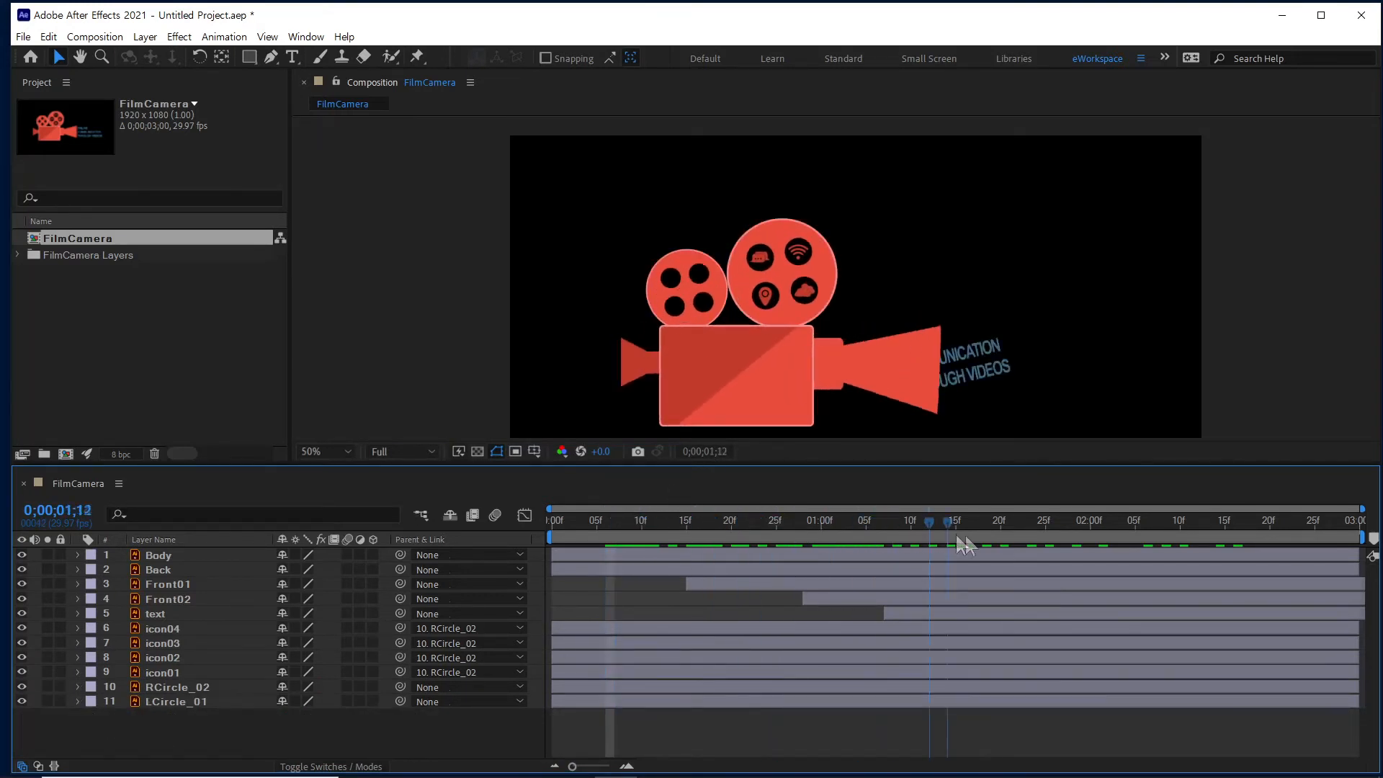
scroll(862, 425, down, 2)
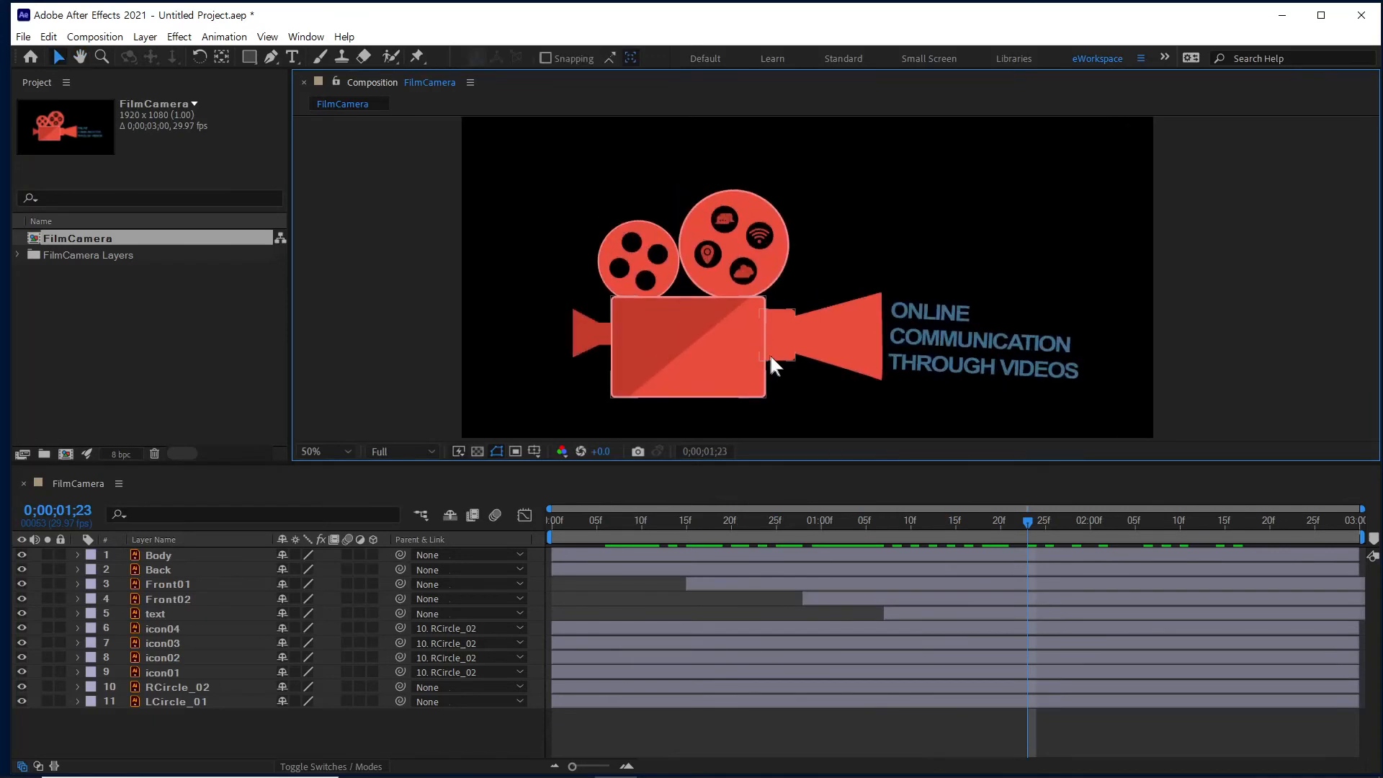
drag(573, 527, 537, 524)
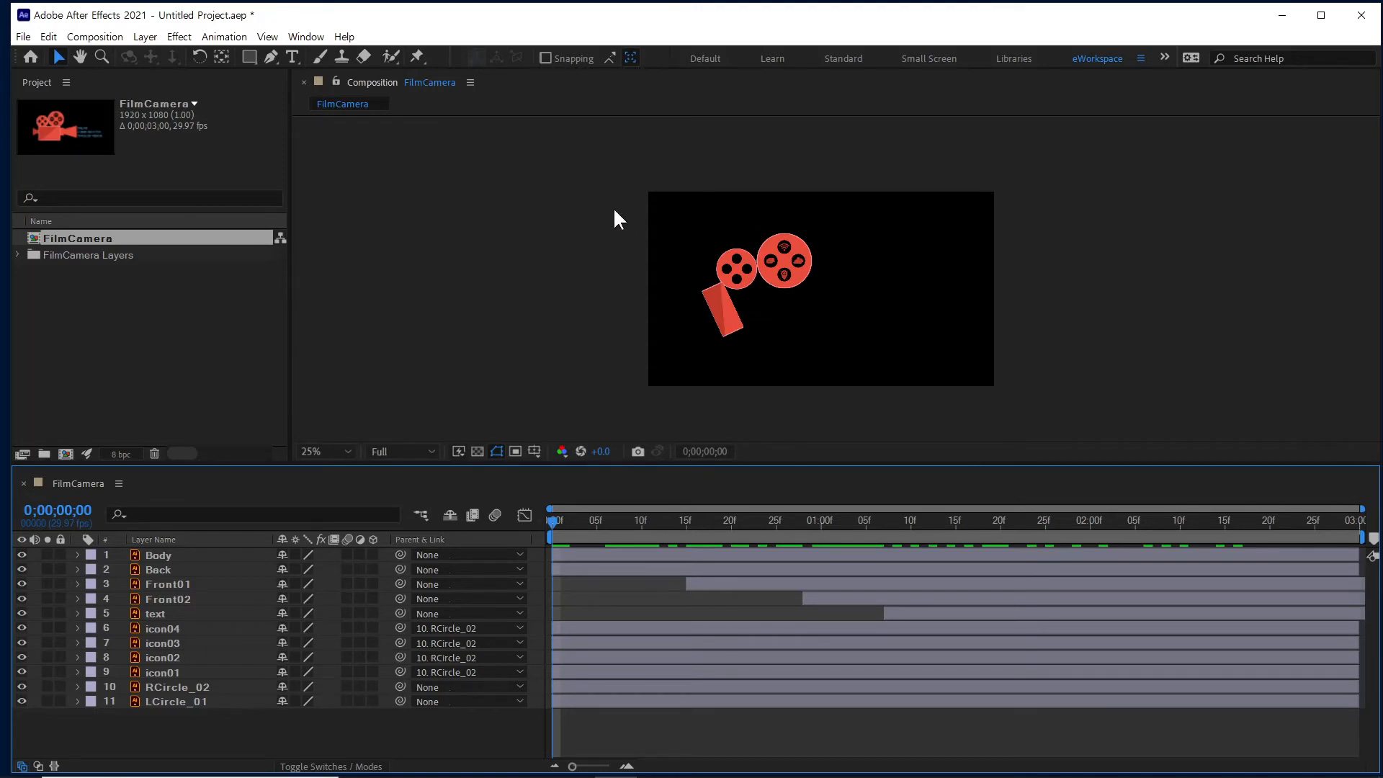
Create a null object and place it at the centre of the camera body, at about 648, 664, with the playhead at 0;00;01;11.
right_click(199, 723)
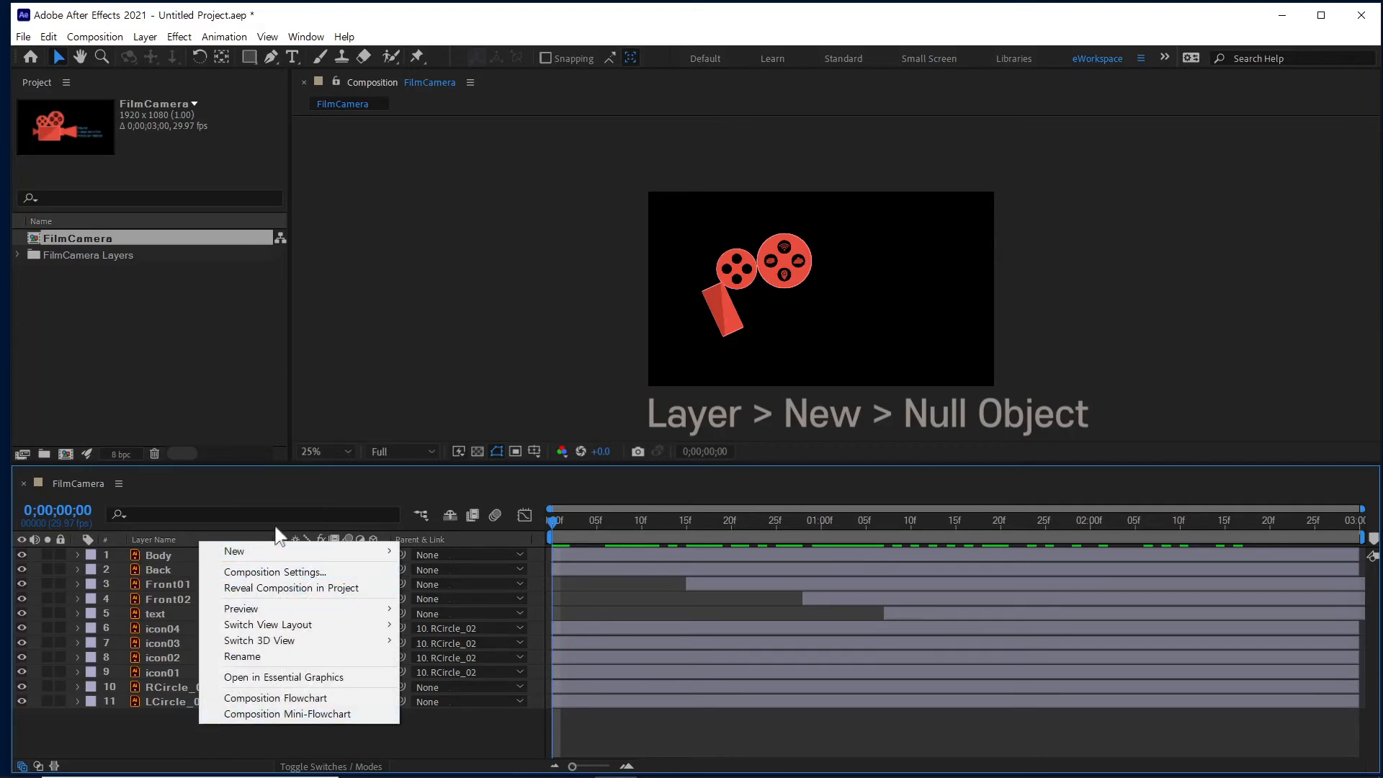
mouse_move(271, 550)
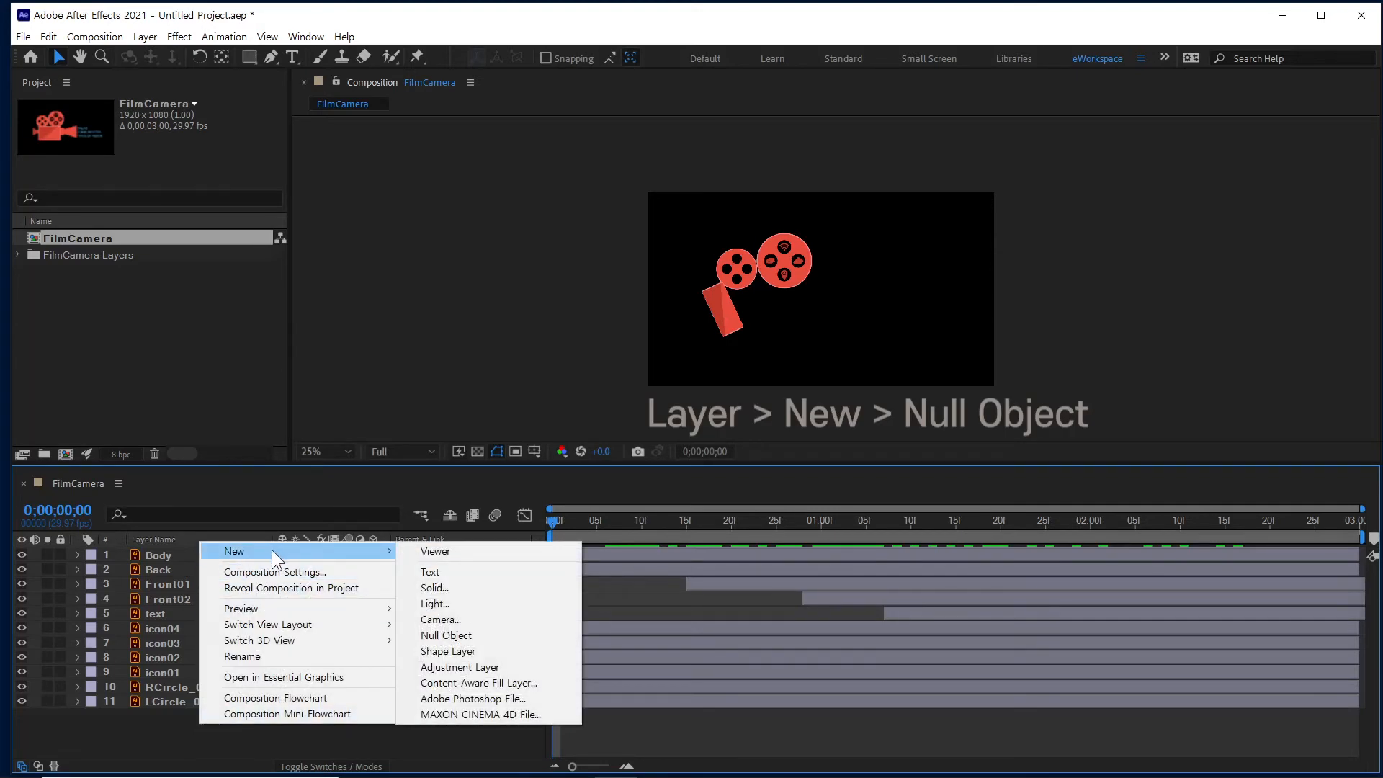
click(489, 637)
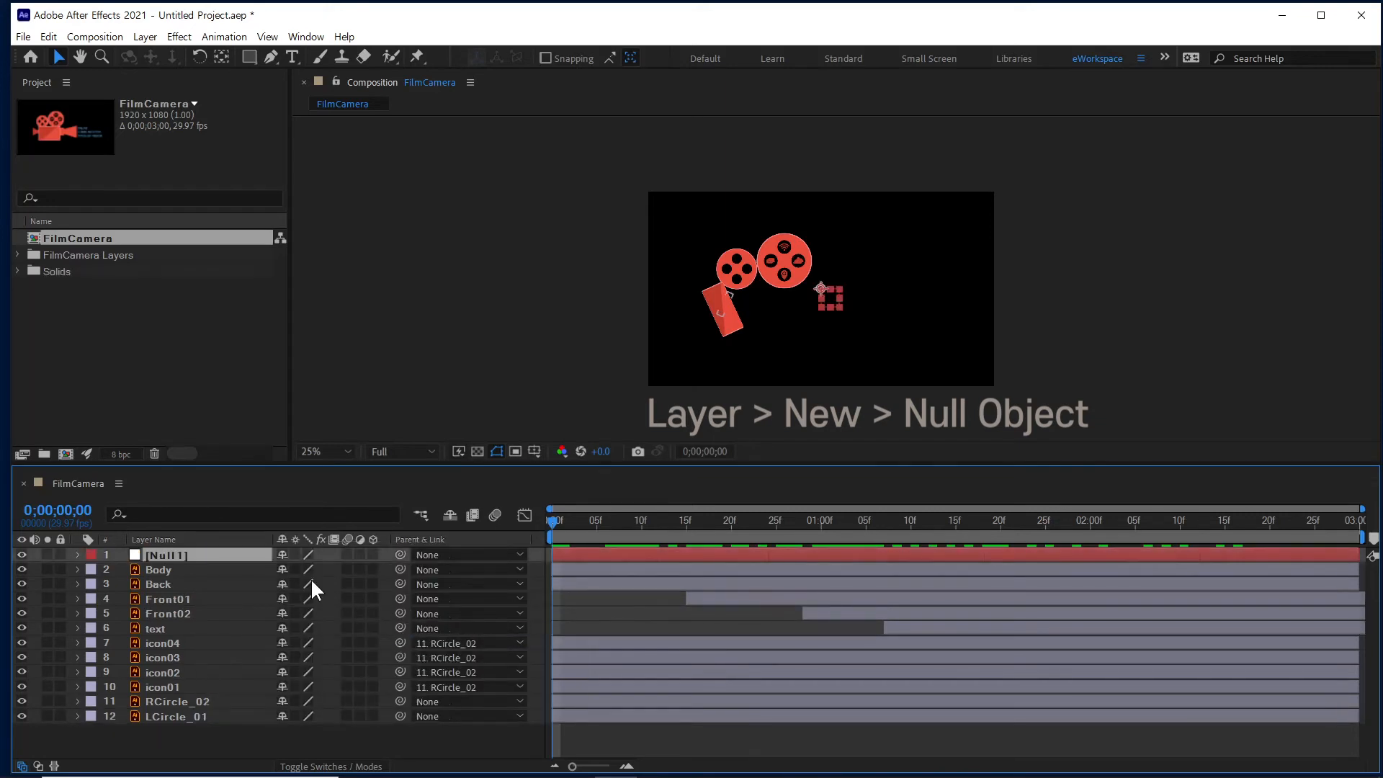
drag(615, 524, 923, 533)
click(830, 296)
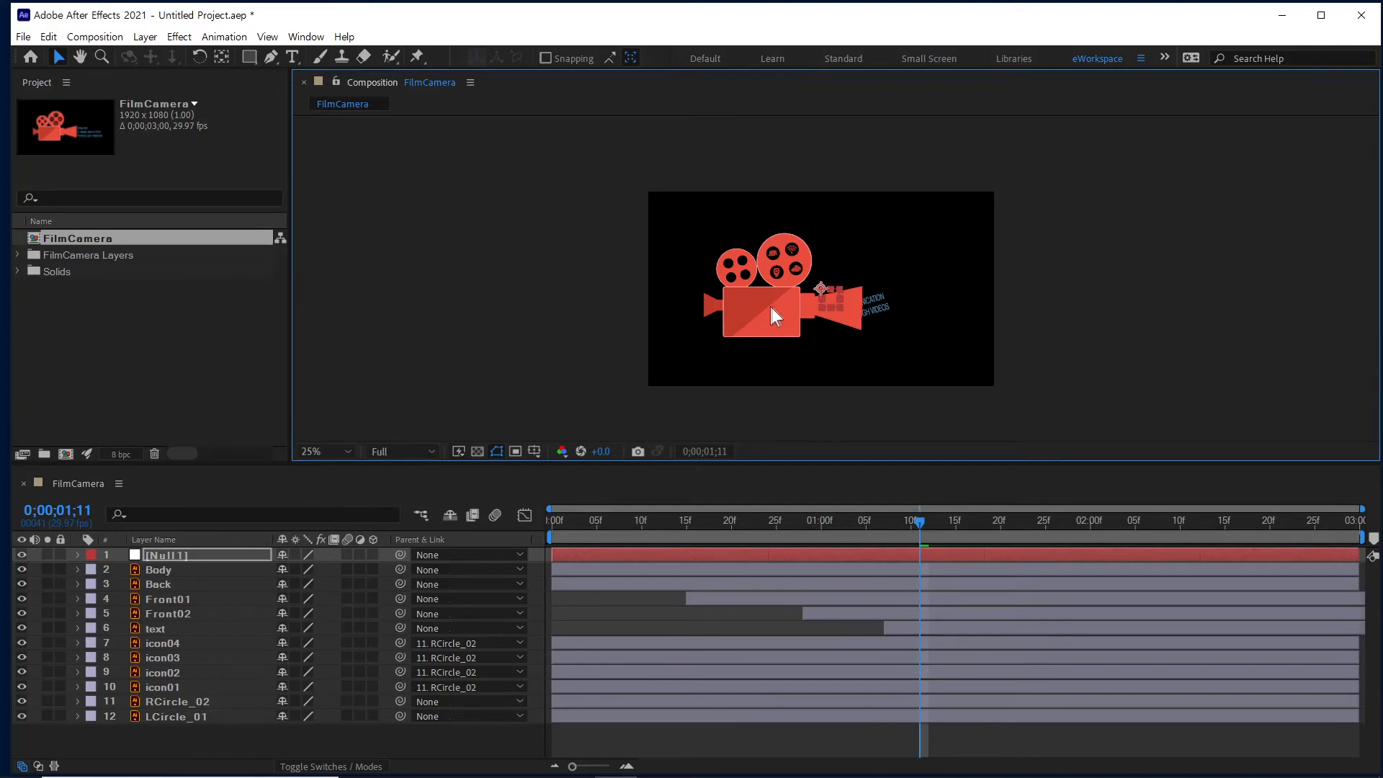
click(826, 297)
drag(826, 297, 764, 313)
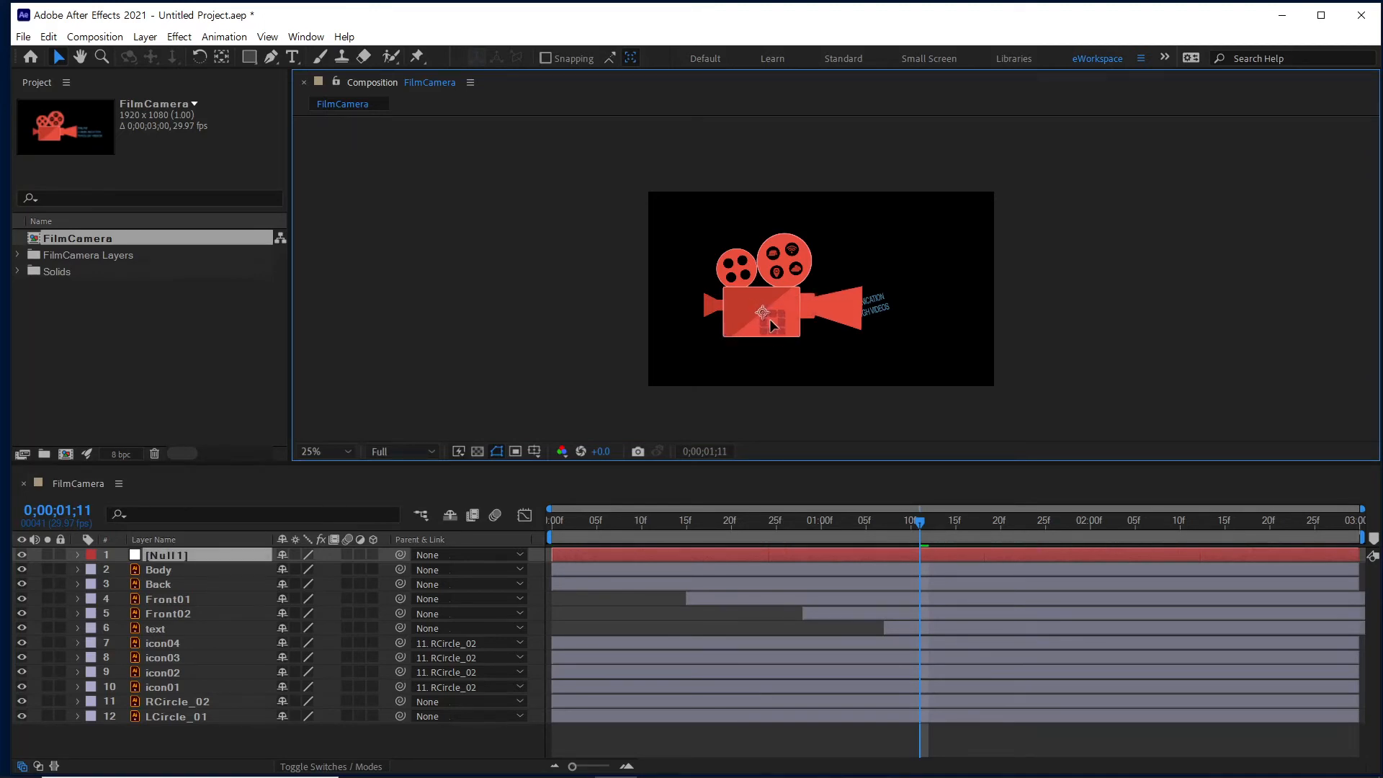
drag(771, 317, 771, 318)
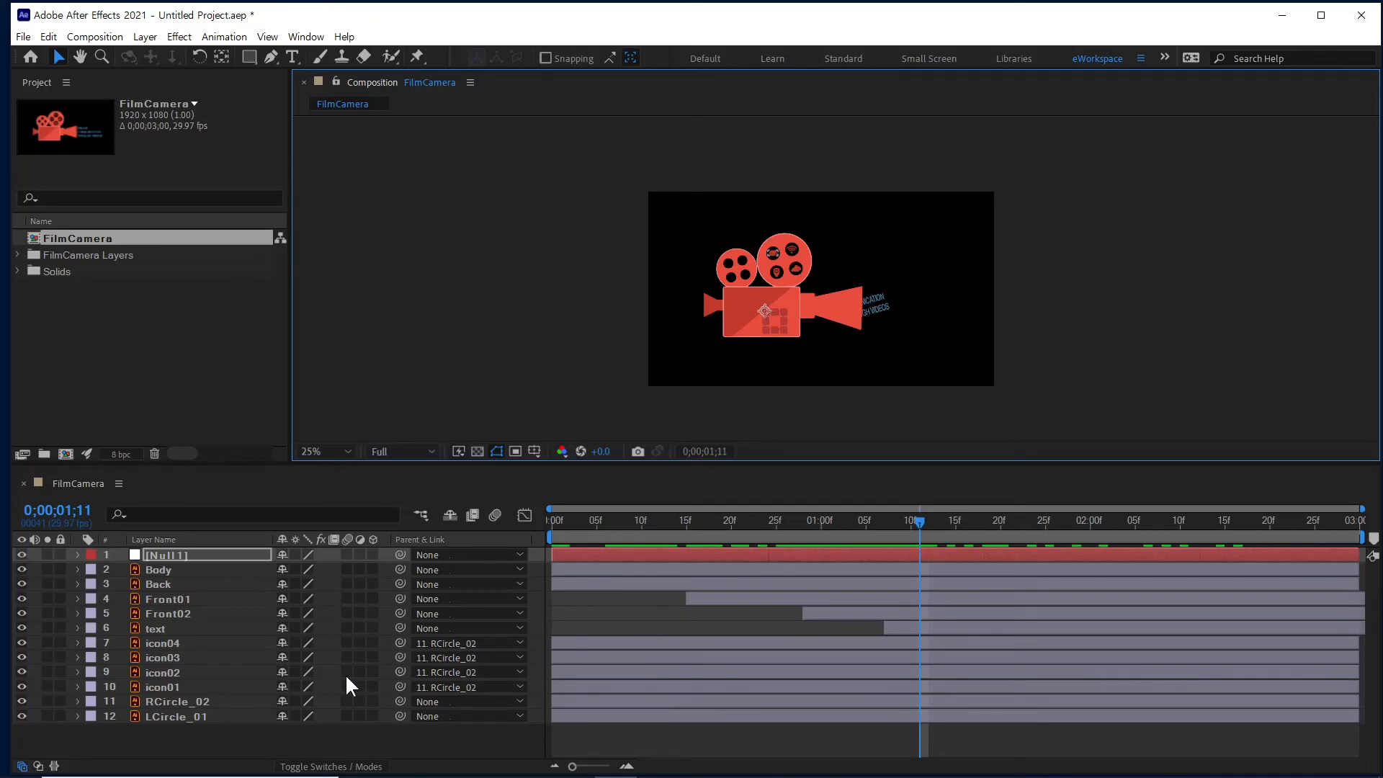
Parent the Back, Front01, Front02 and text layers to the Body layer.
click(174, 701)
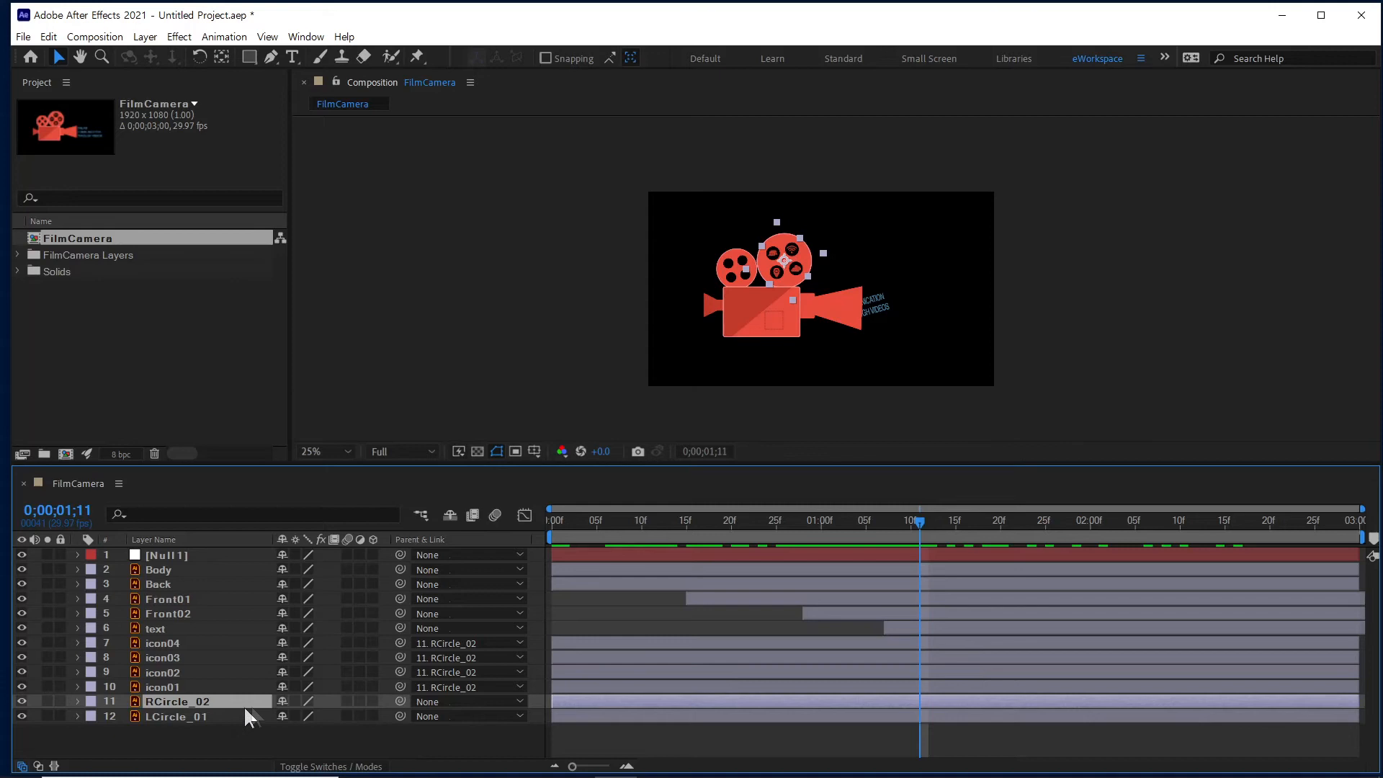
click(214, 715)
click(217, 703)
click(167, 584)
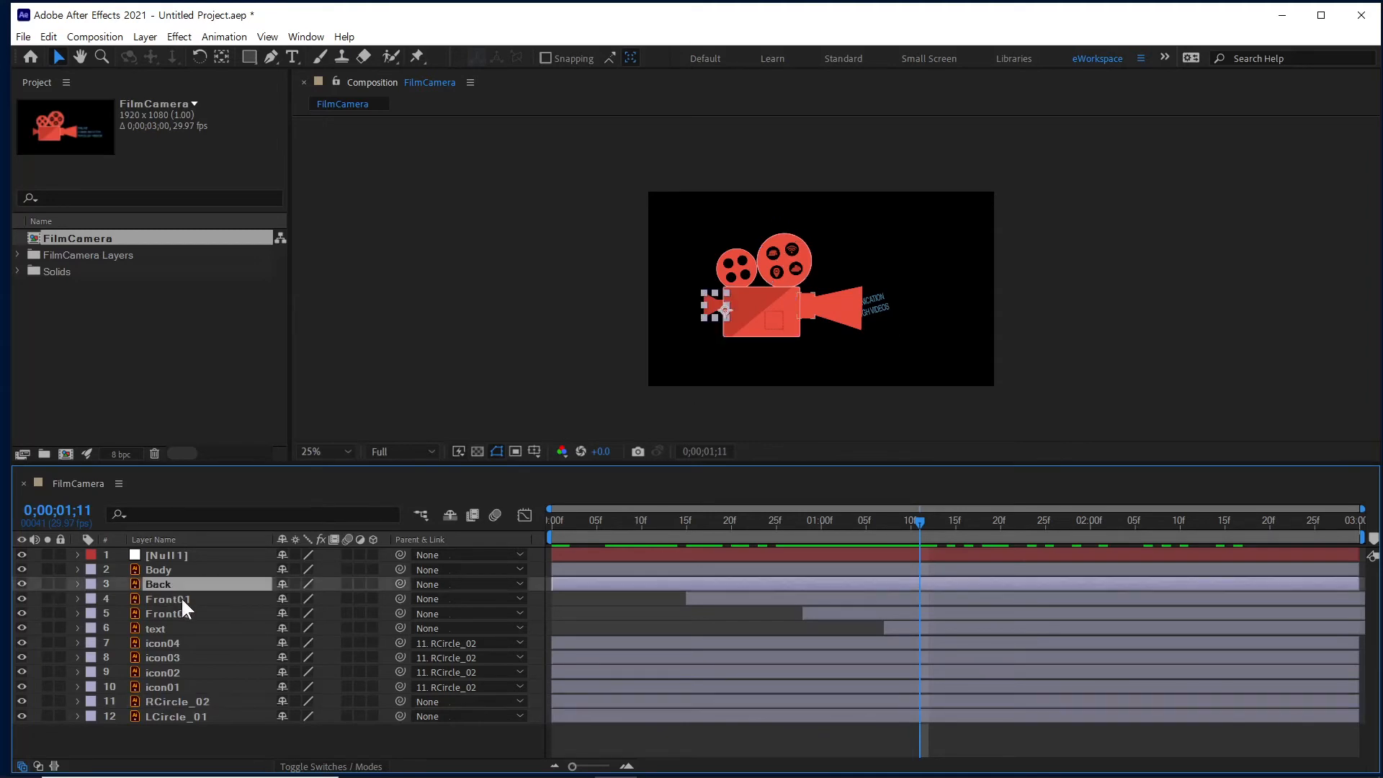
ctrl+click(177, 599)
ctrl+click(176, 614)
ctrl+click(173, 628)
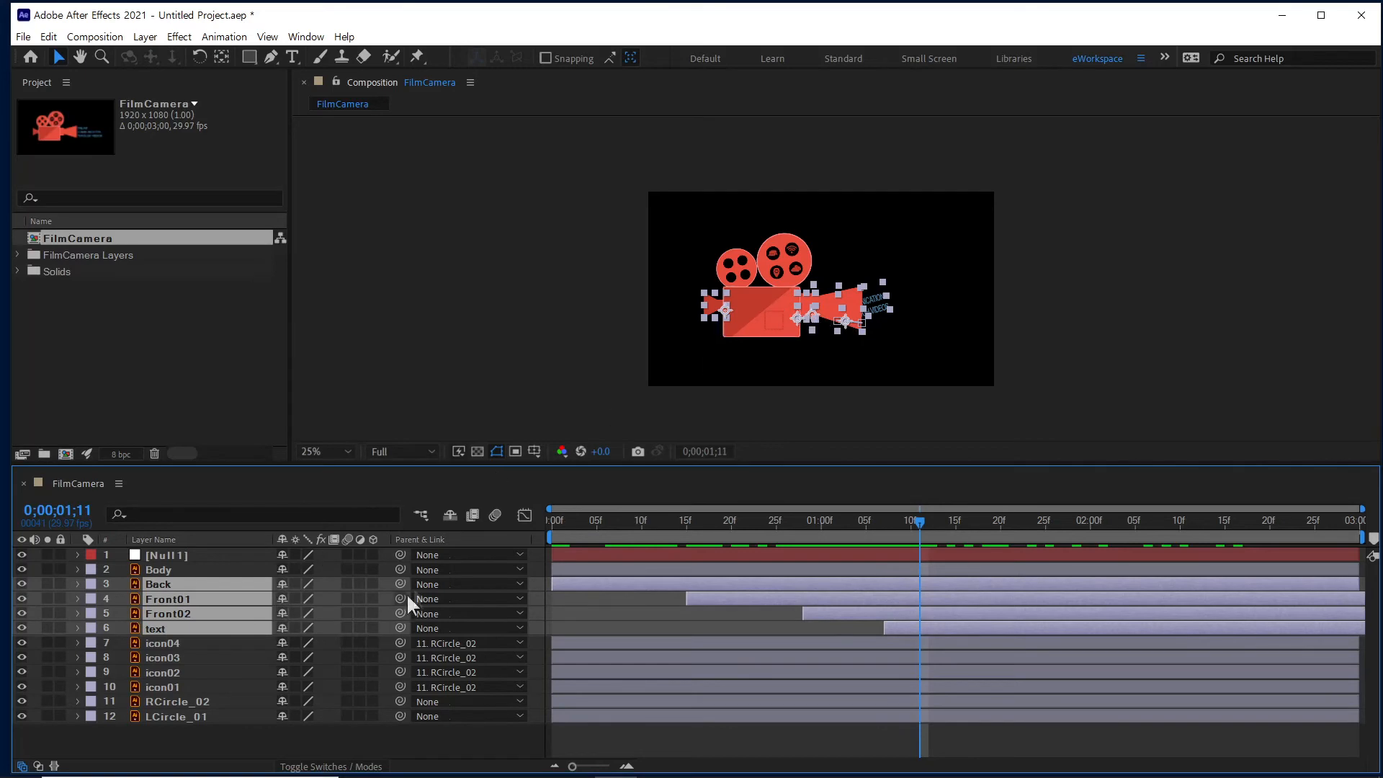
drag(401, 584, 230, 569)
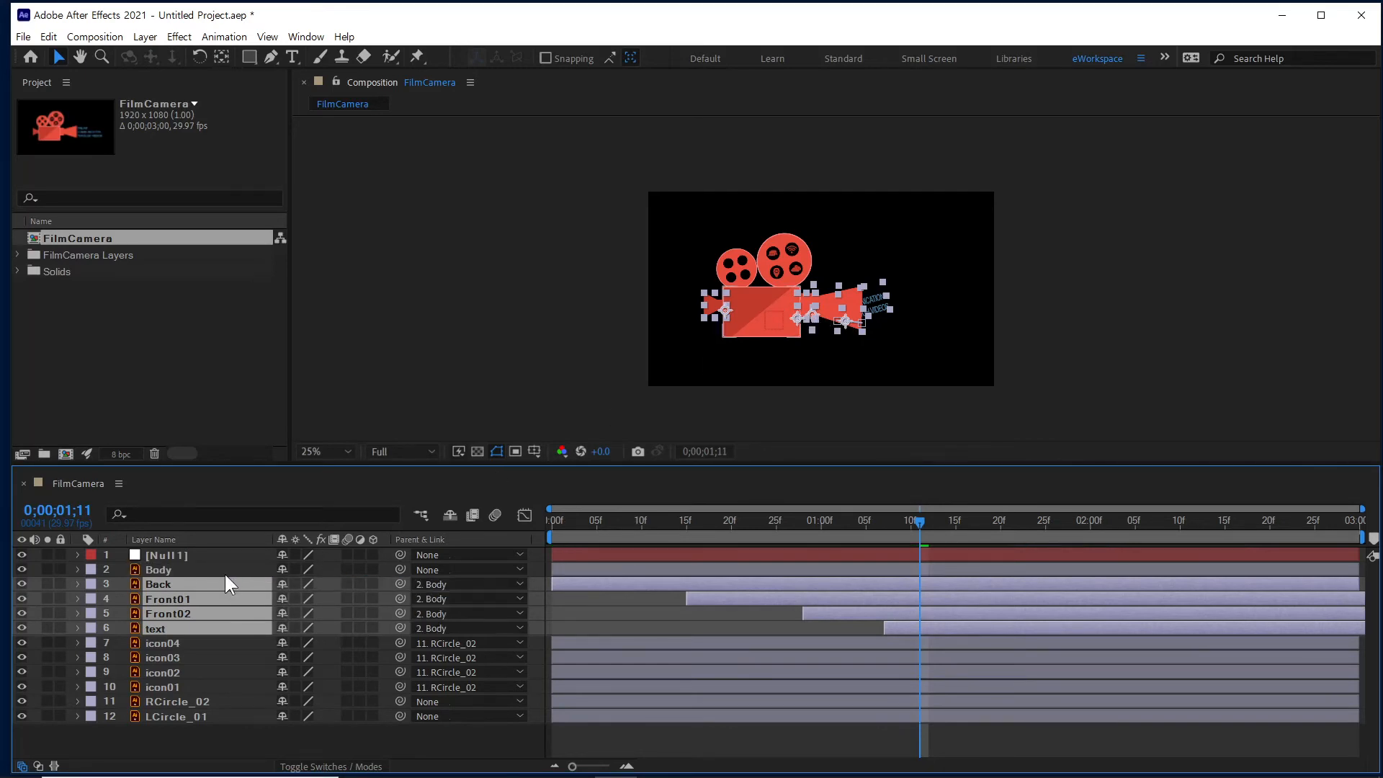
Parent the Body, RCircle_02 and LCircle_01 layers to the null object.
click(207, 569)
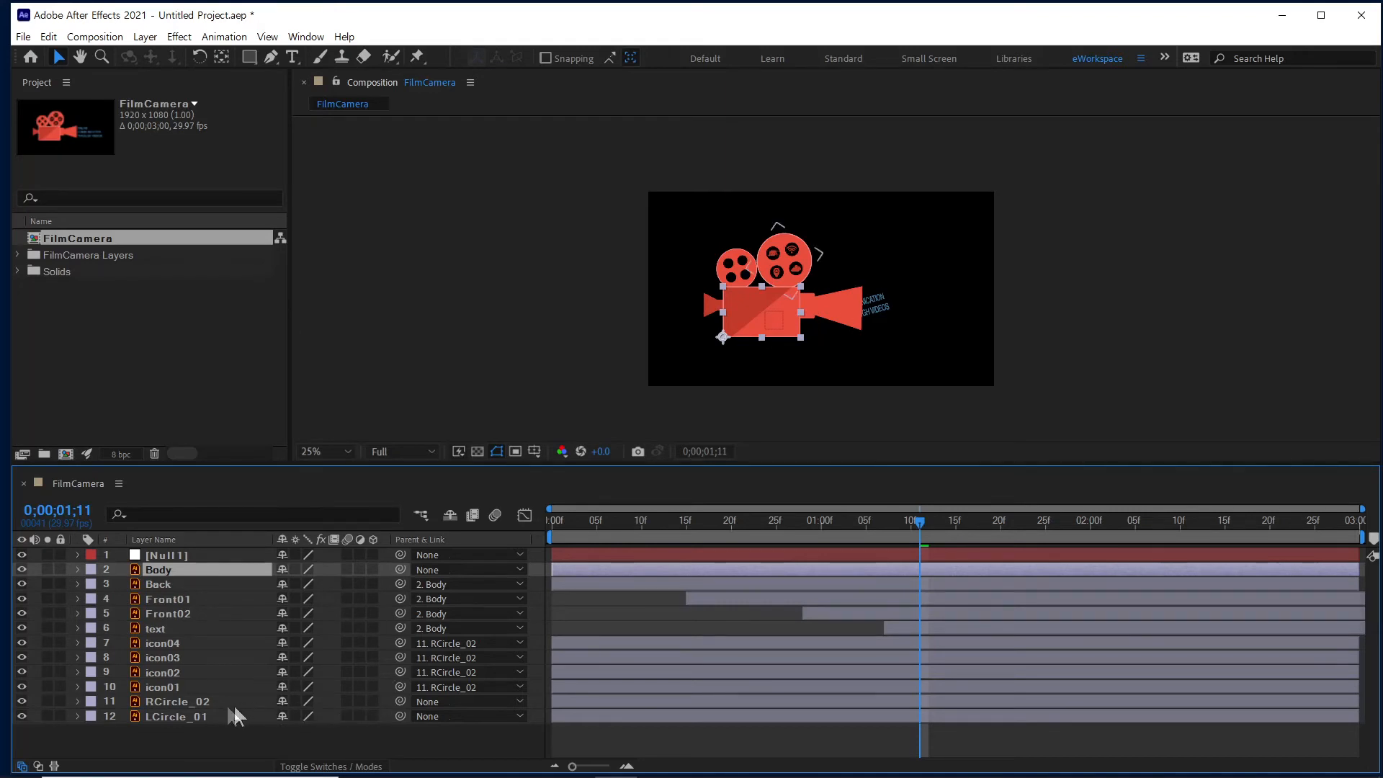
ctrl+click(206, 699)
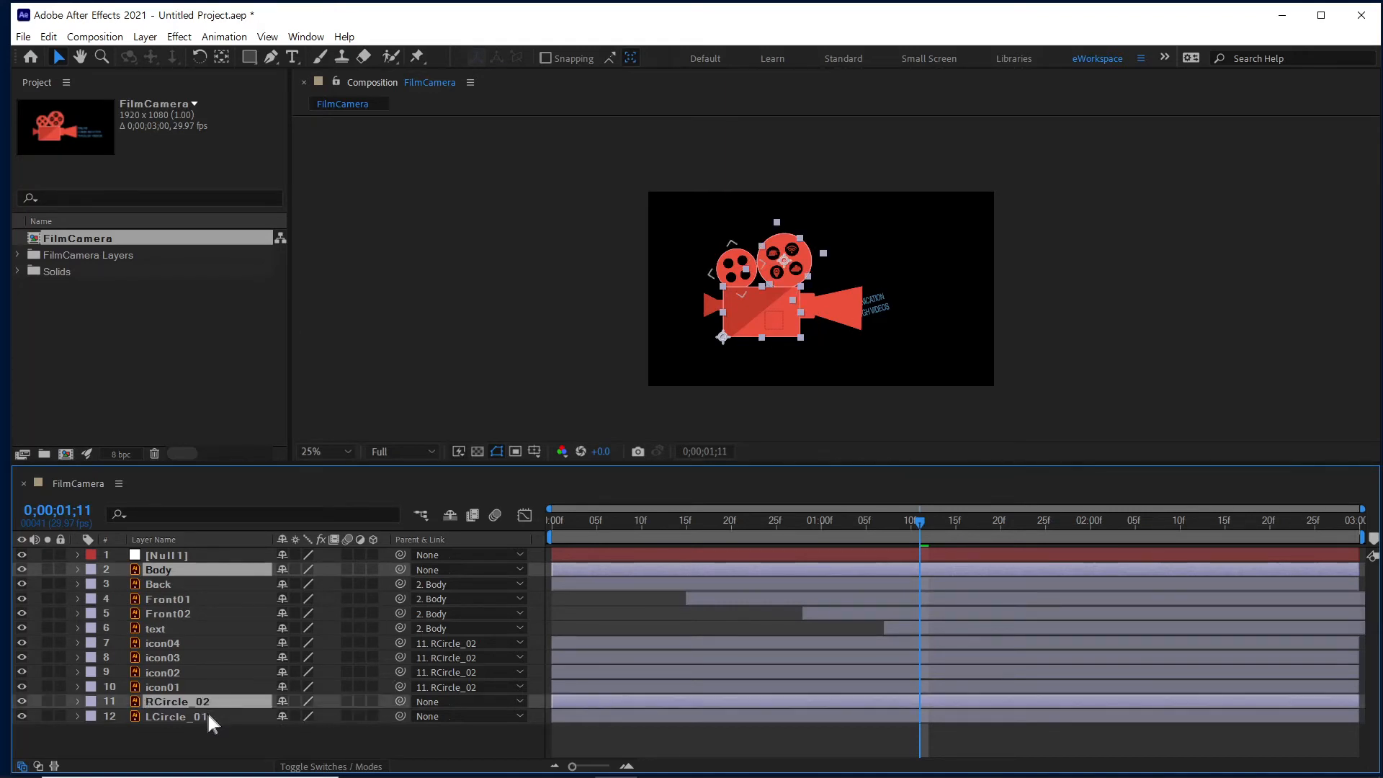
ctrl+click(208, 715)
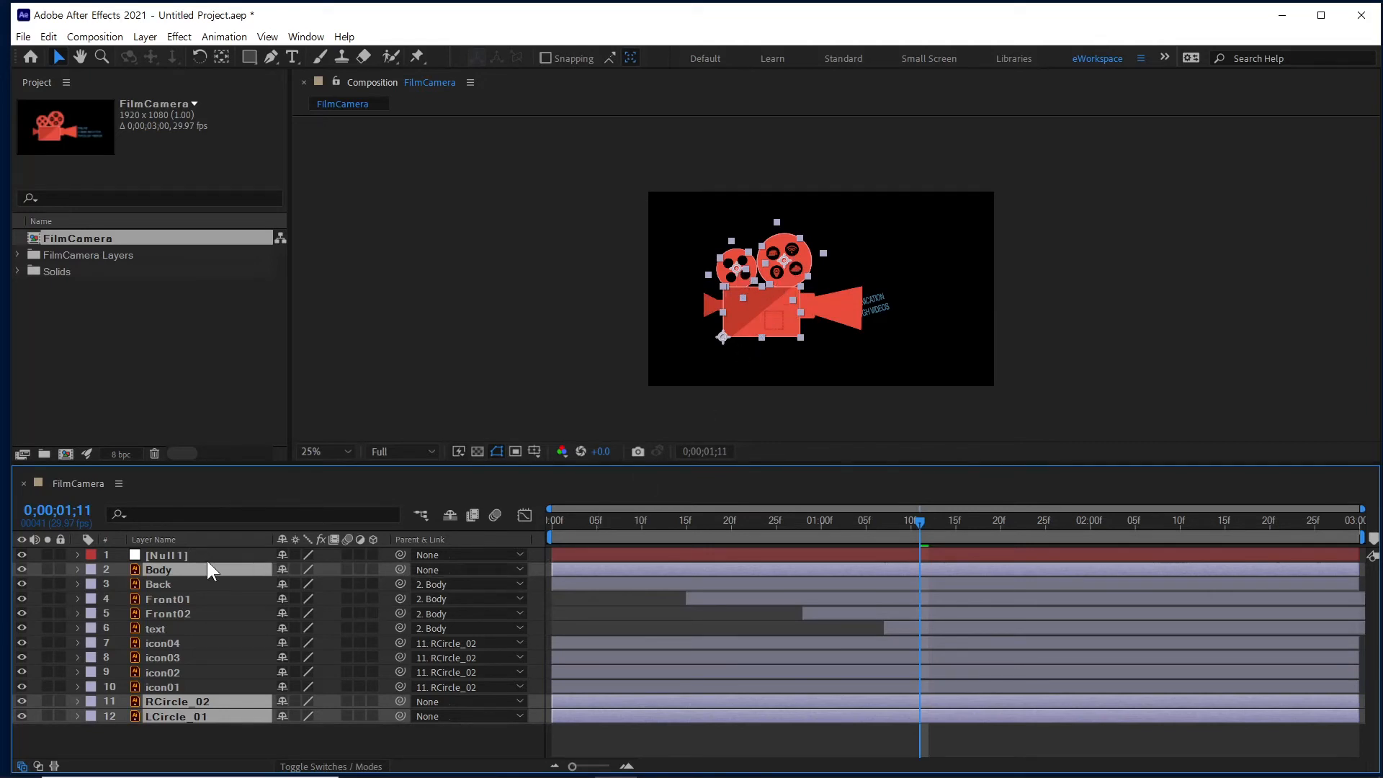
drag(400, 569, 208, 549)
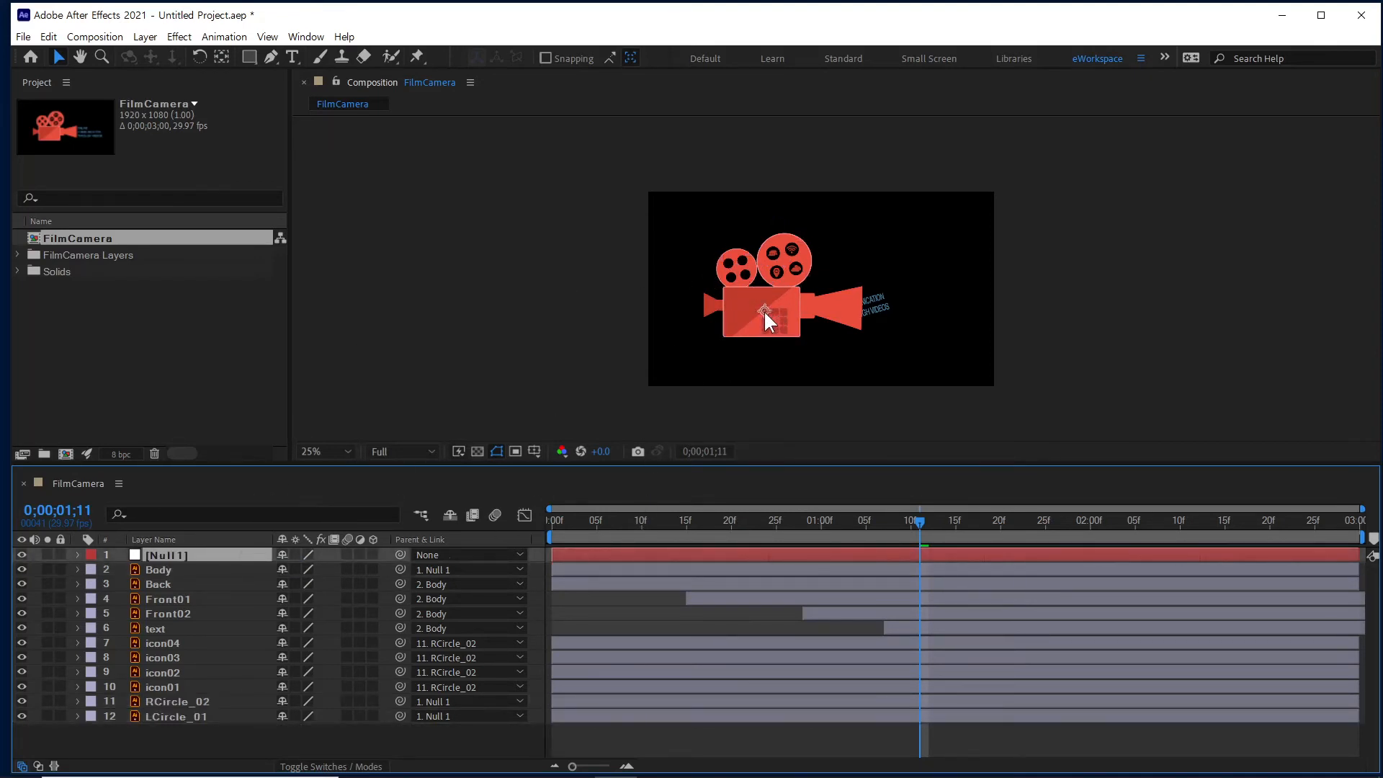
Move the null object around to test whether the whole camera follows it, and undo the moves.
scroll(809, 314, up, 4)
scroll(811, 314, down, 2)
drag(715, 373, 635, 296)
drag(541, 298, 691, 343)
key(ctrl+z)
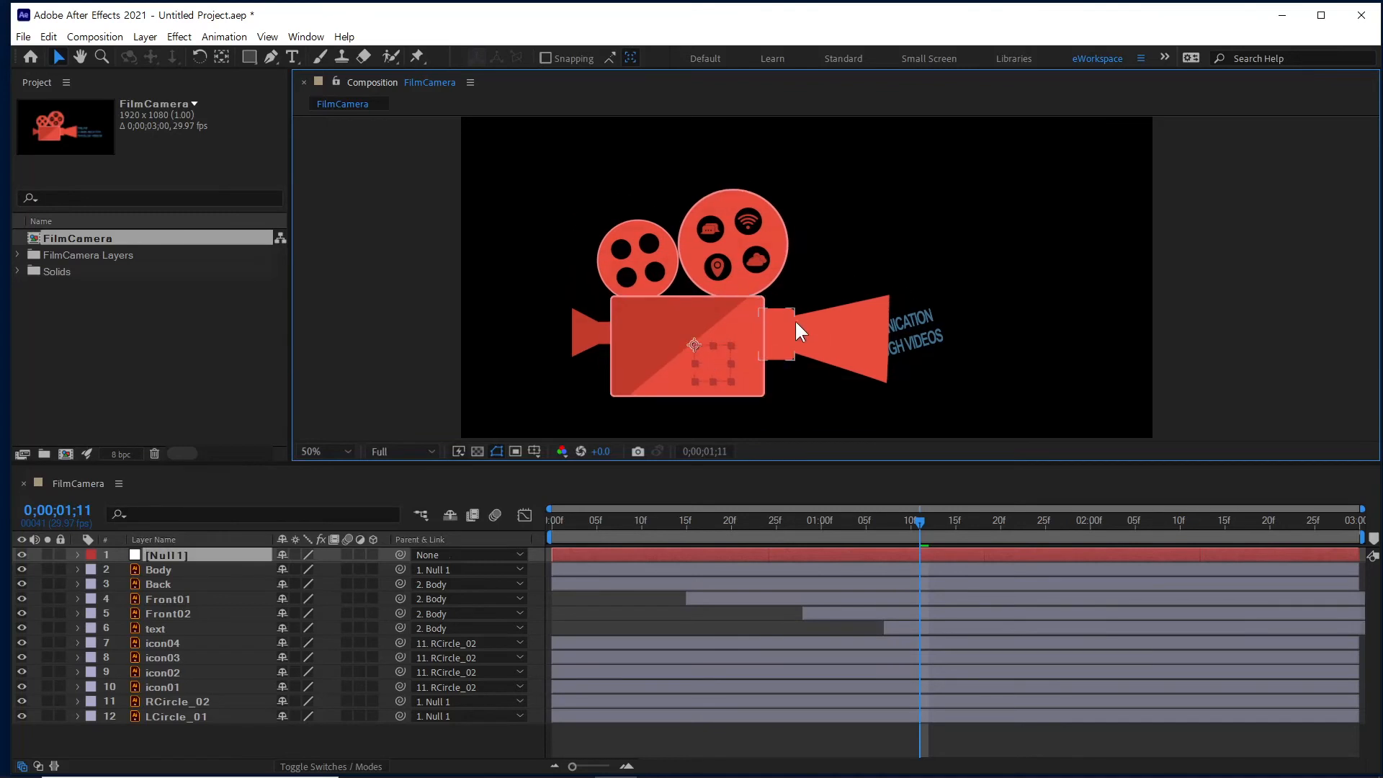
Add a Position keyframe to the null object at 0;00;00;10.
scroll(857, 305, down, 2)
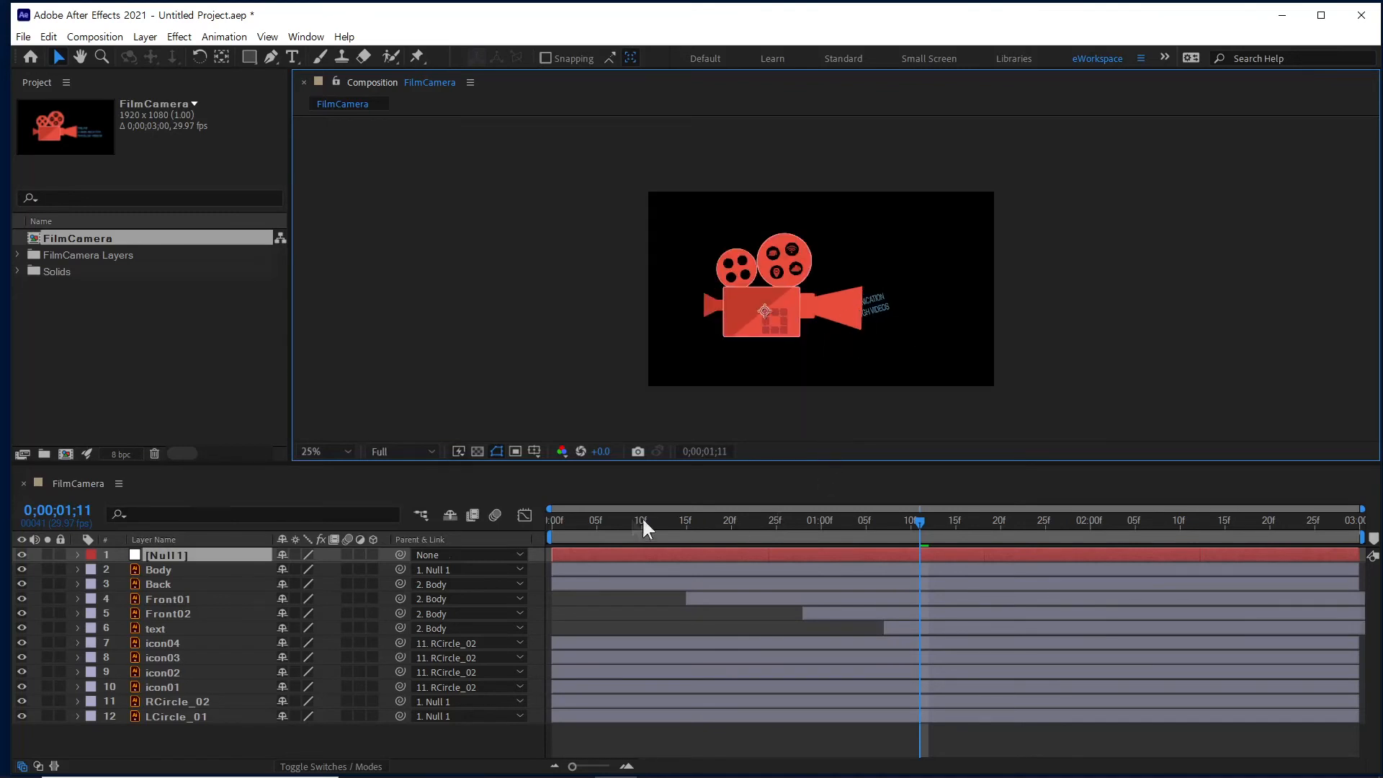
drag(574, 526, 642, 545)
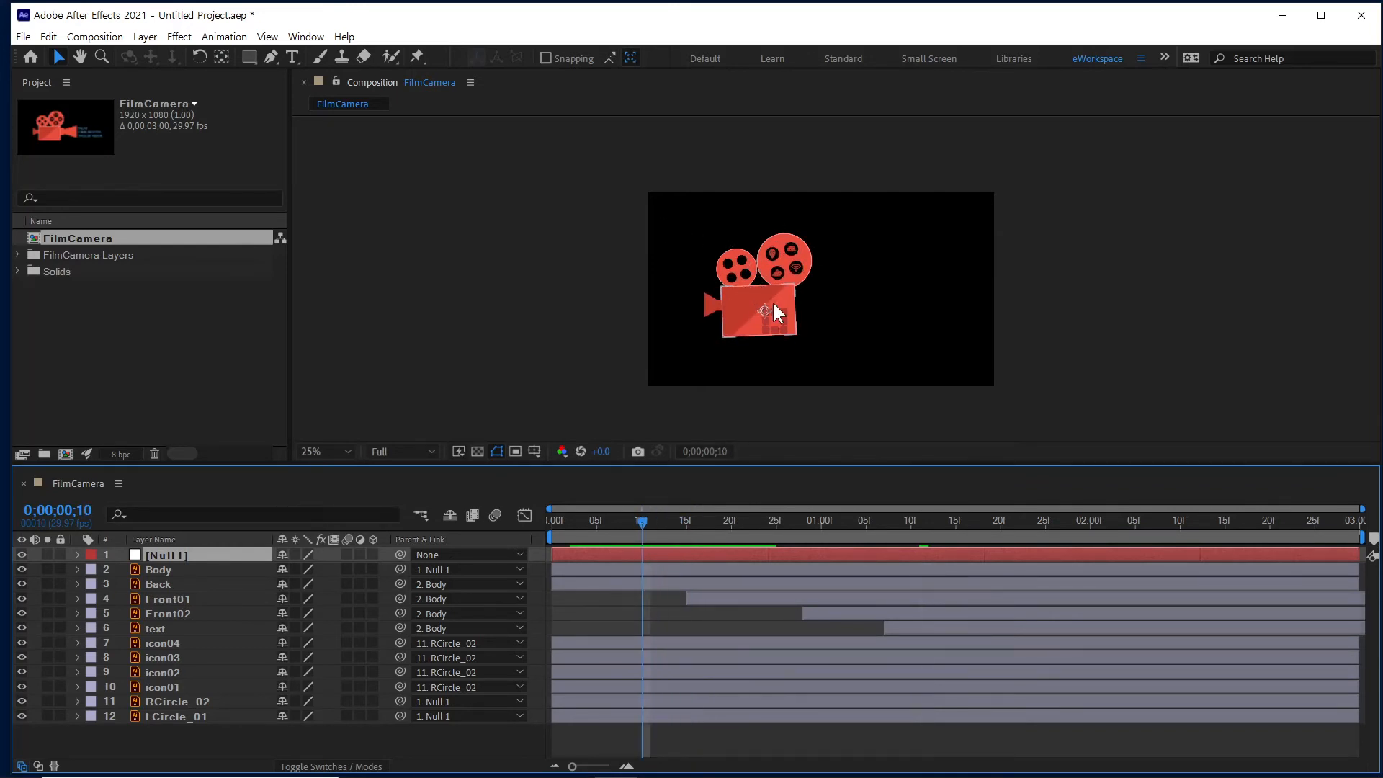
key(p)
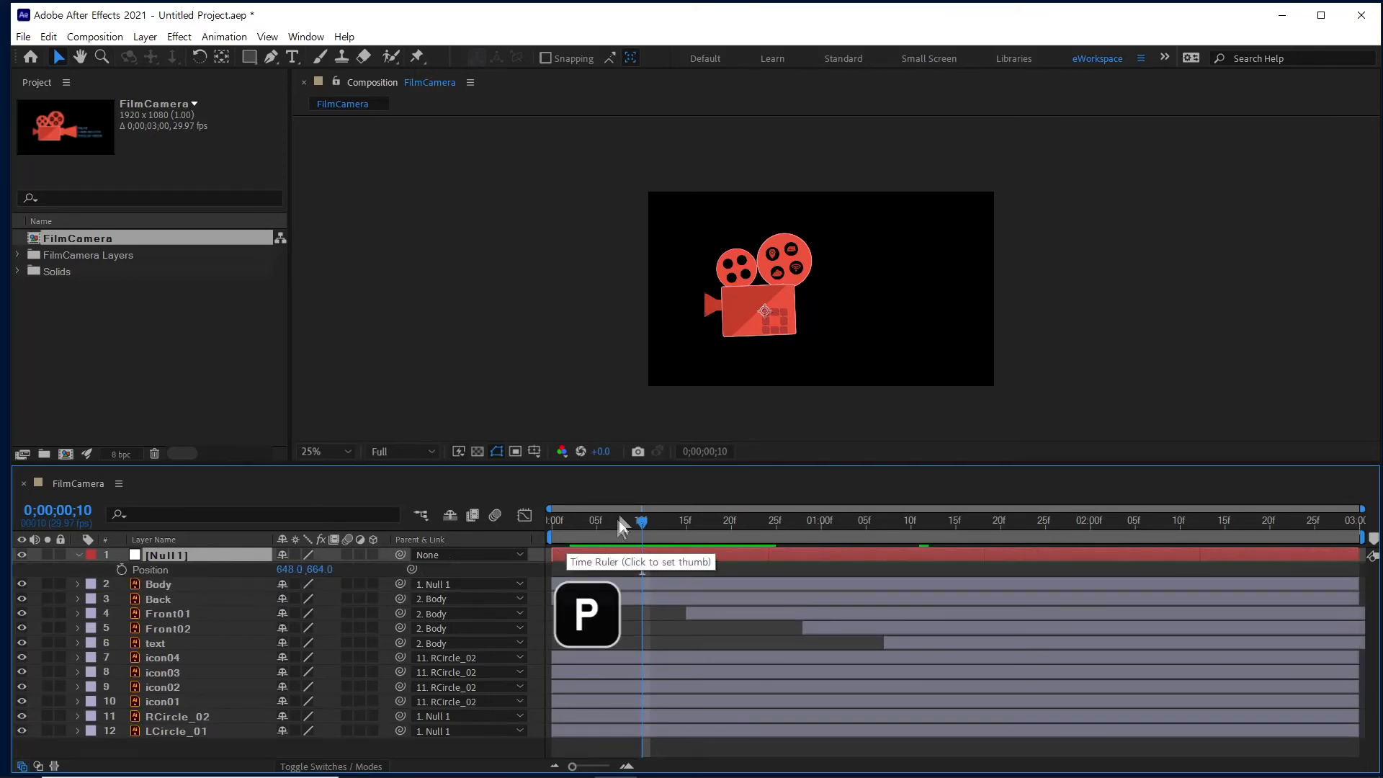
click(121, 569)
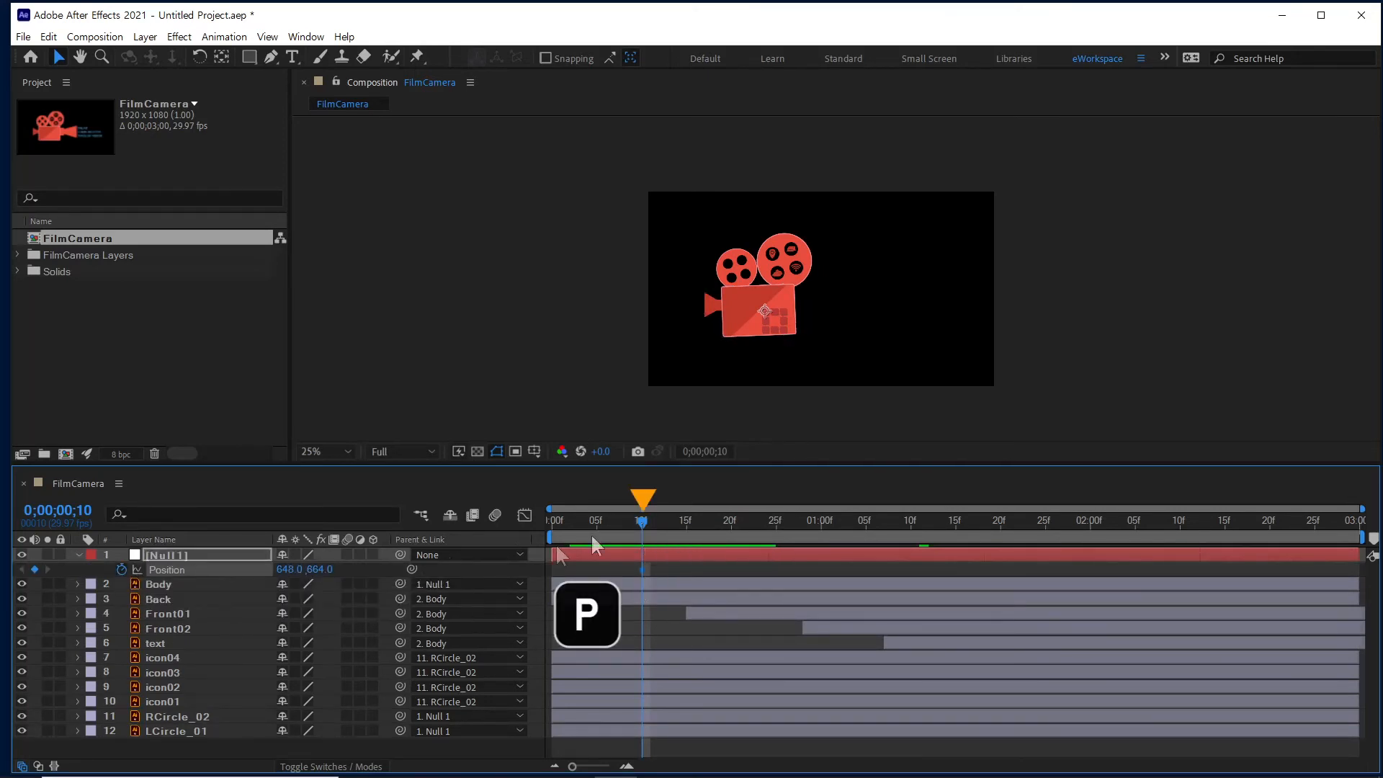
At 0;00;00;00, move the null object up and left to about 368, 288, and preview the camera's entrance.
drag(638, 521, 474, 528)
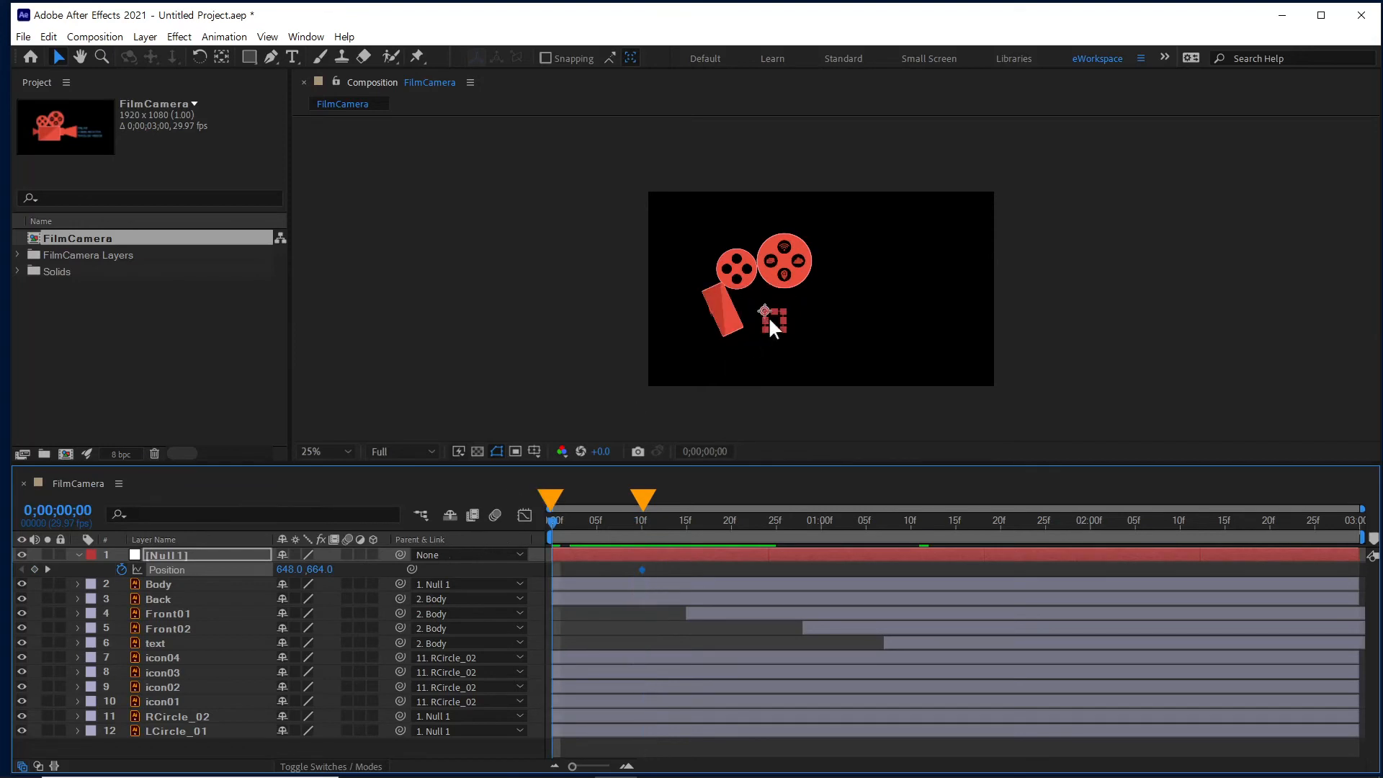
drag(772, 317, 722, 250)
click(511, 530)
key(space)
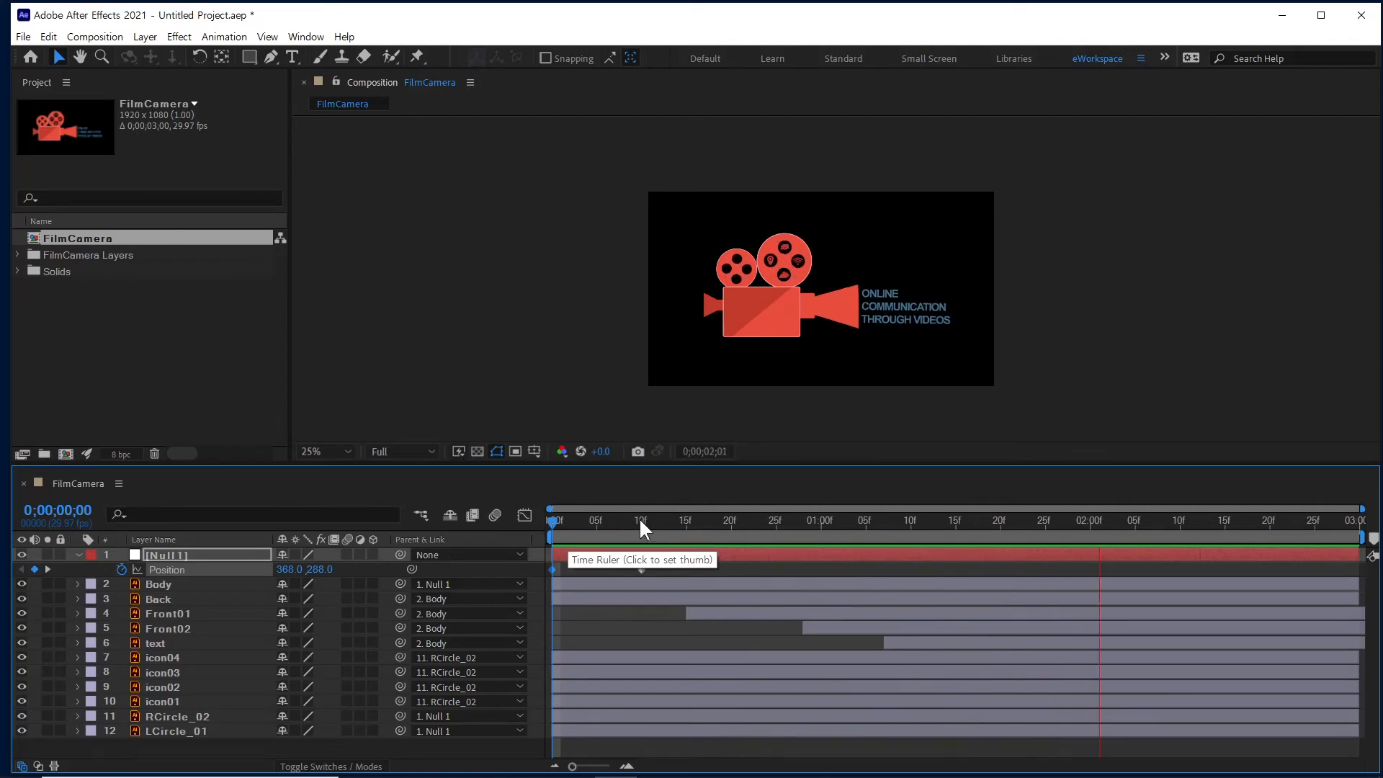
key(space)
key(space)
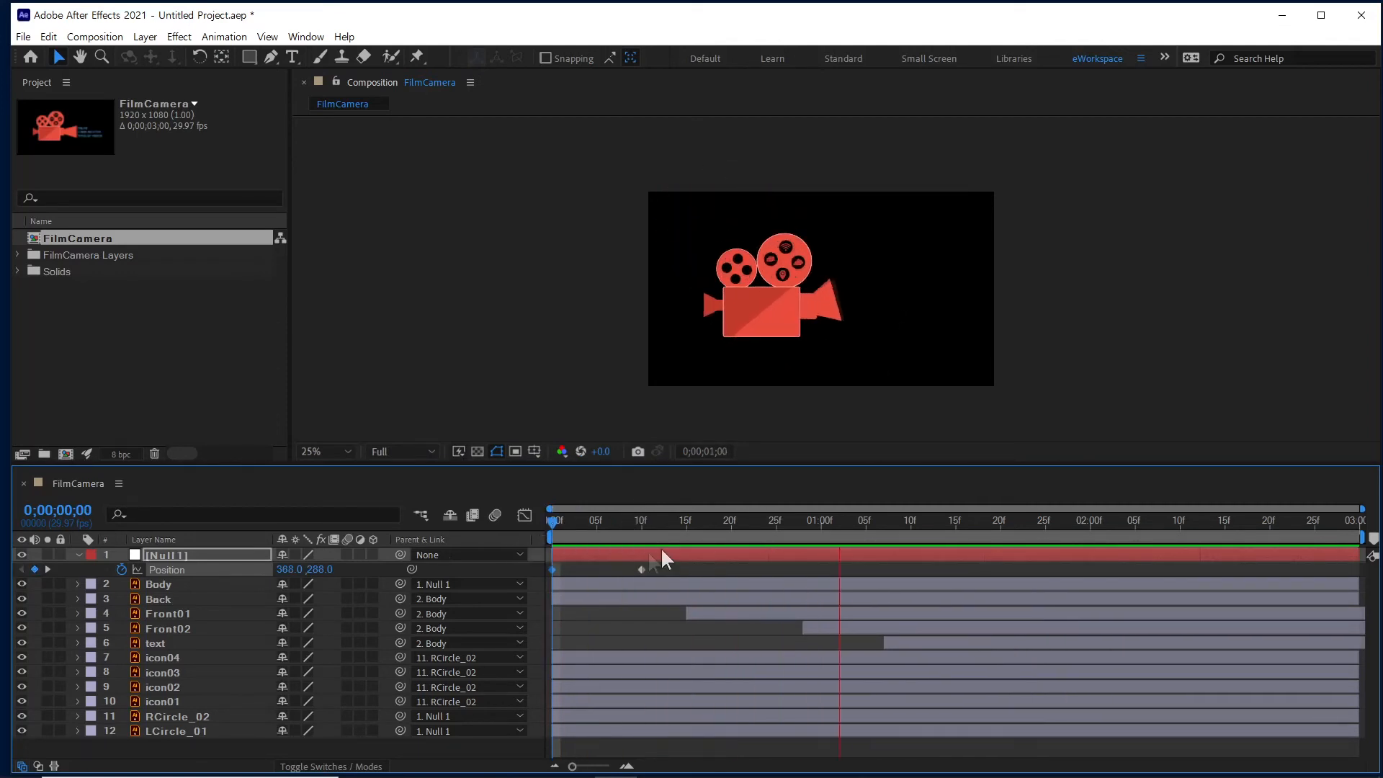
key(space)
Apply Easy Ease In to the null object's second Position keyframe and preview the motion.
drag(654, 565, 607, 577)
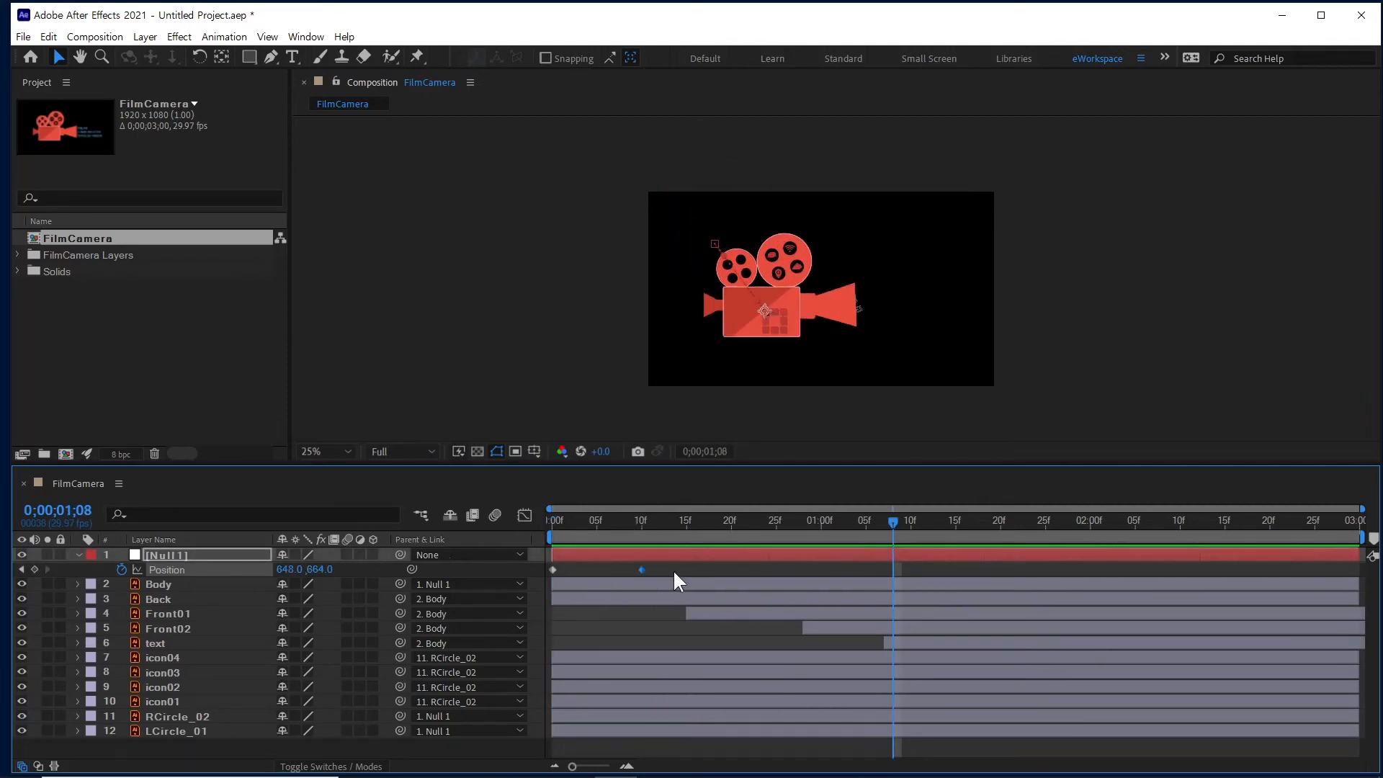
key(shift+F9)
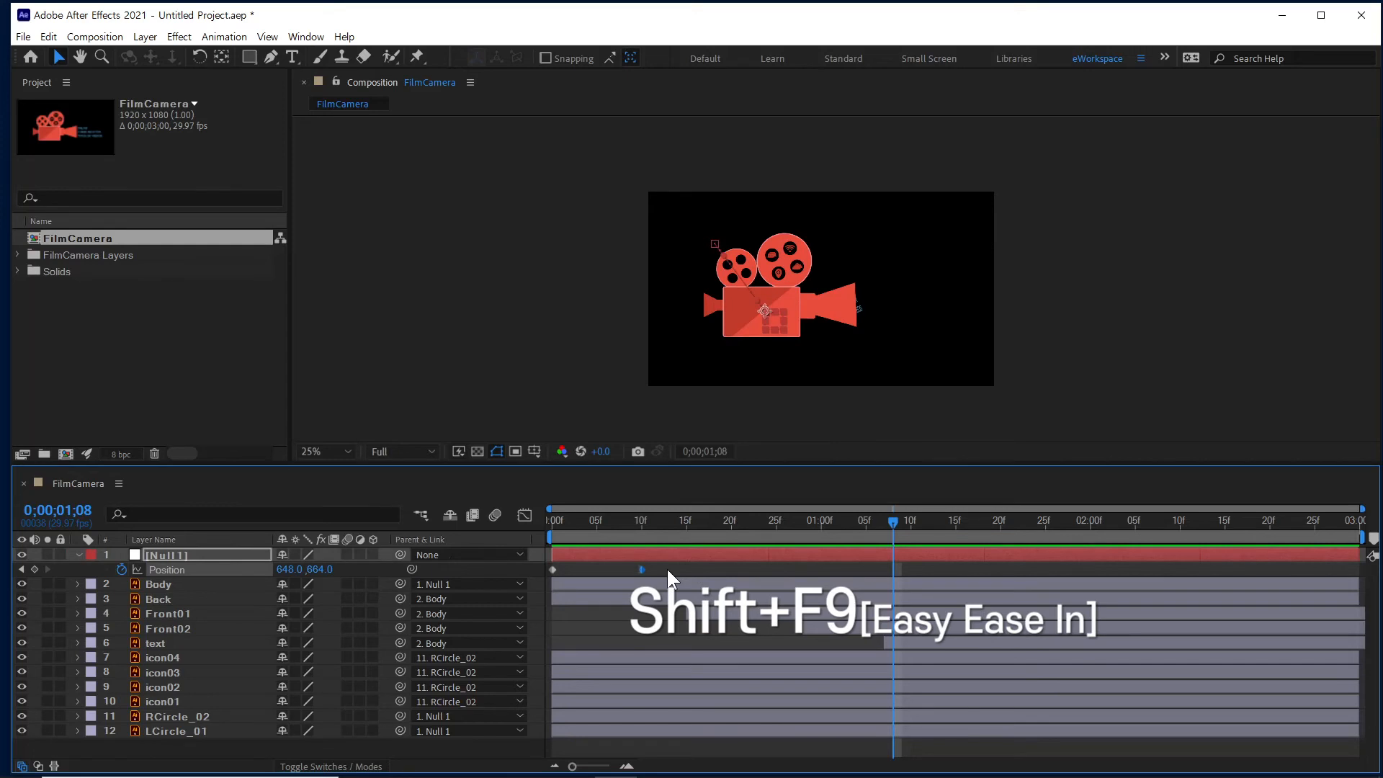
key(Home)
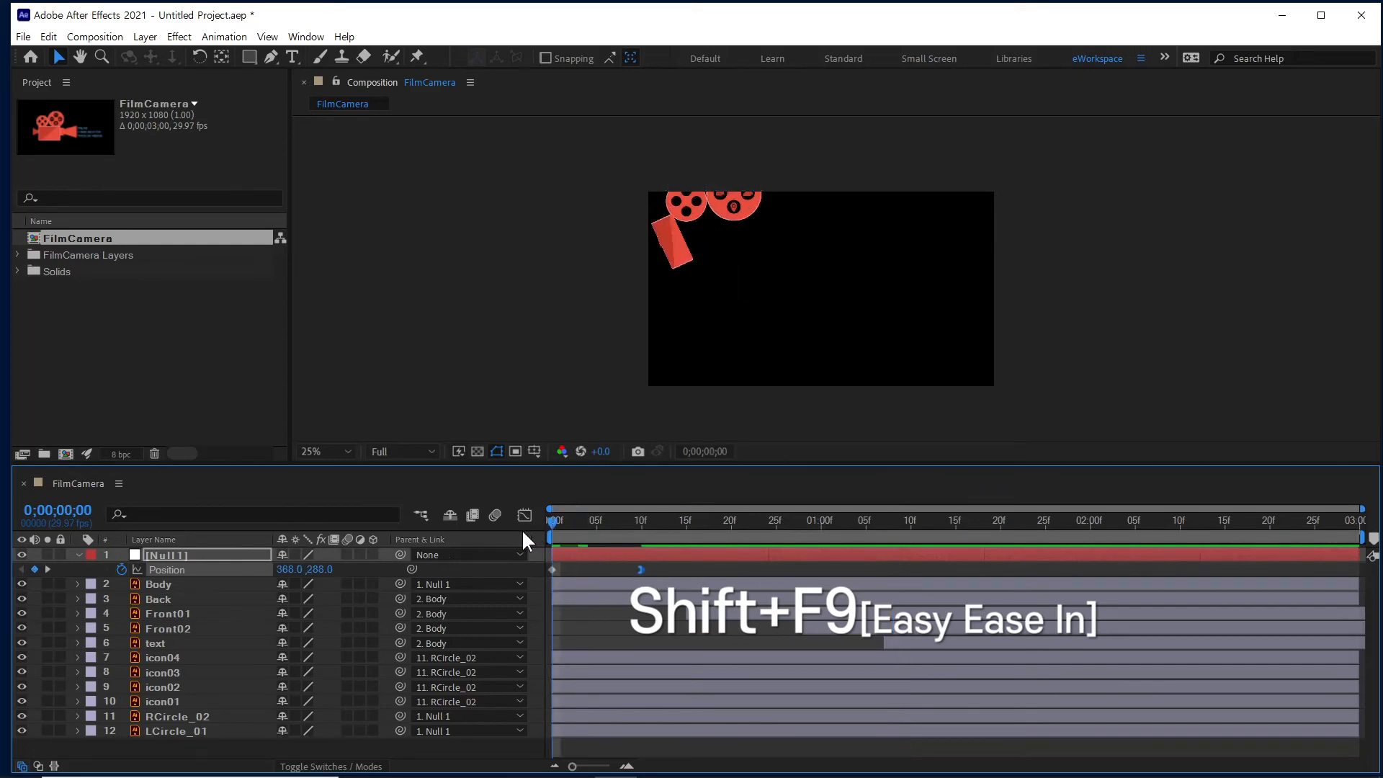
key(space)
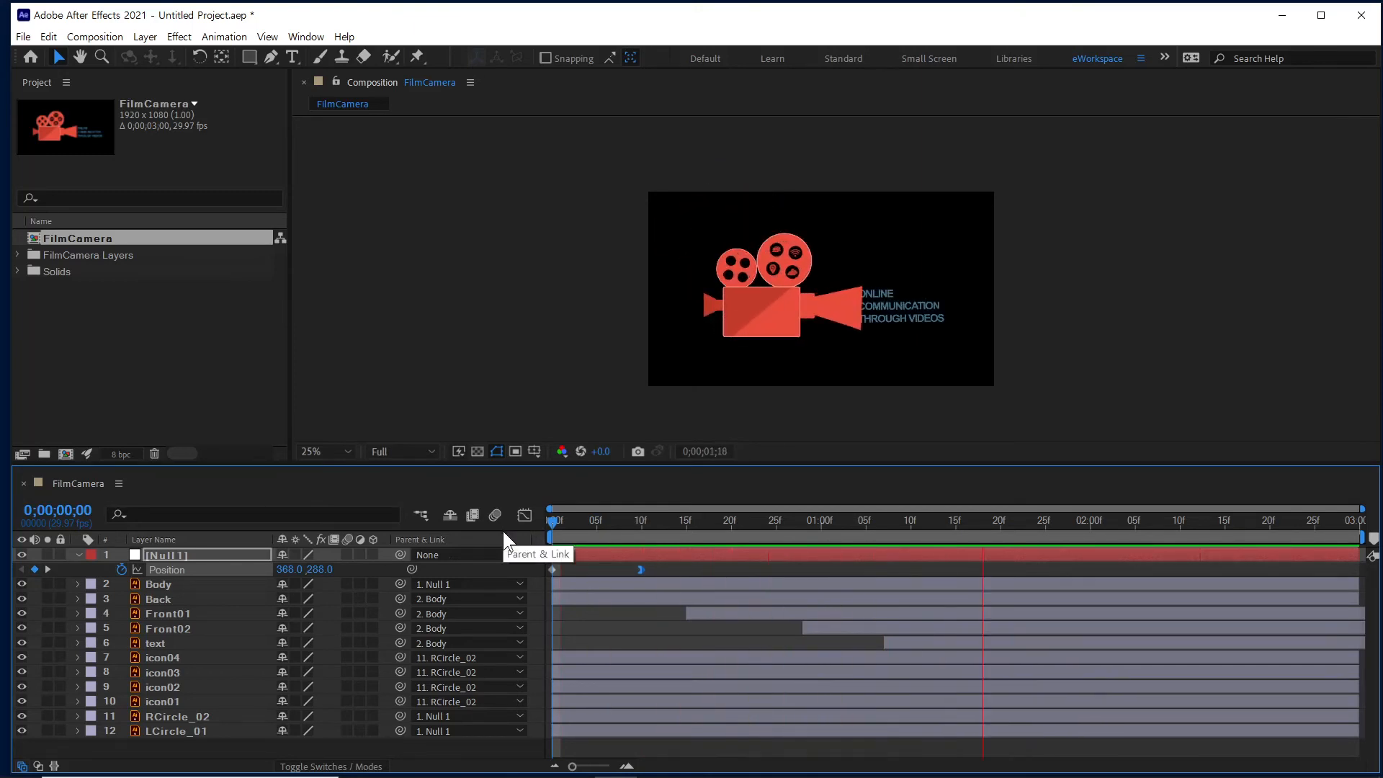
drag(564, 524, 758, 531)
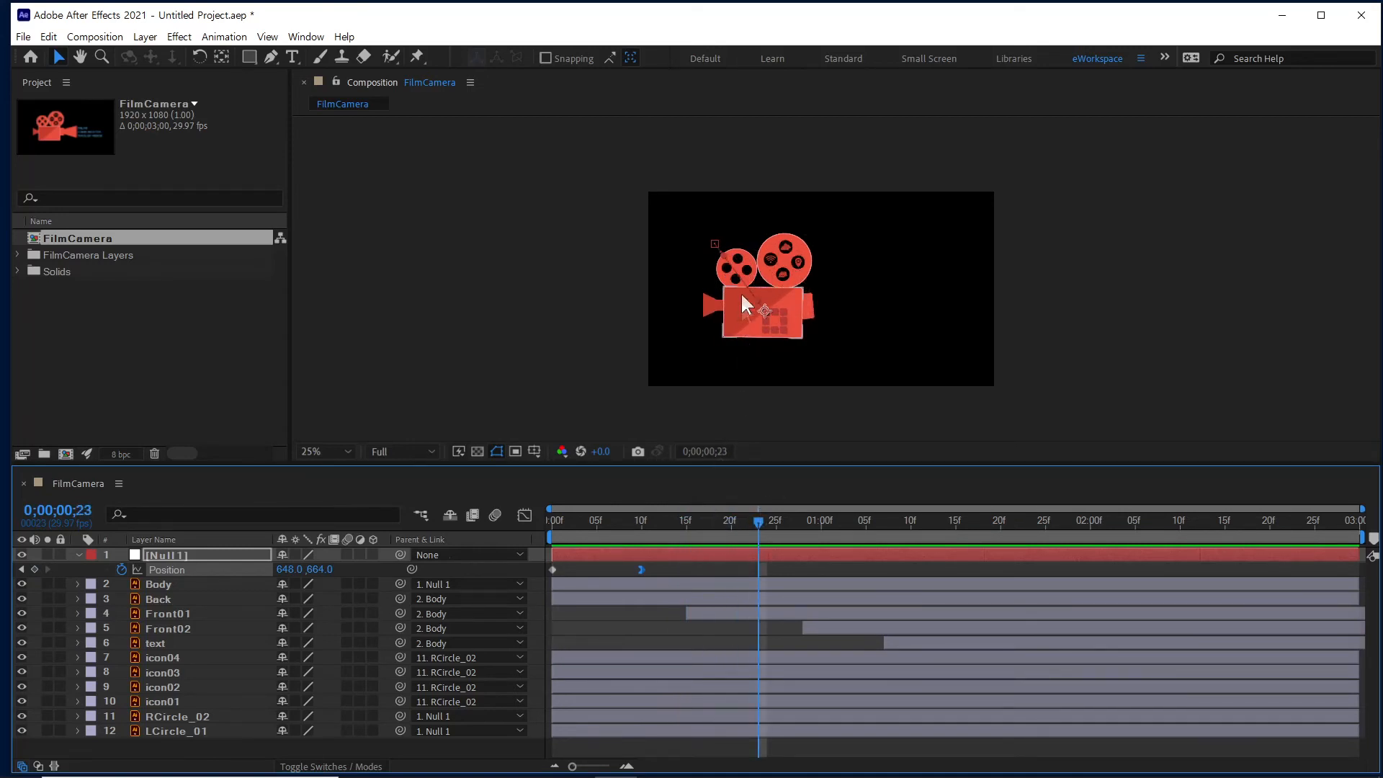
Add Position keyframes to the RCircle_02 and LCircle_01 layers at 0;00;01;00.
click(725, 269)
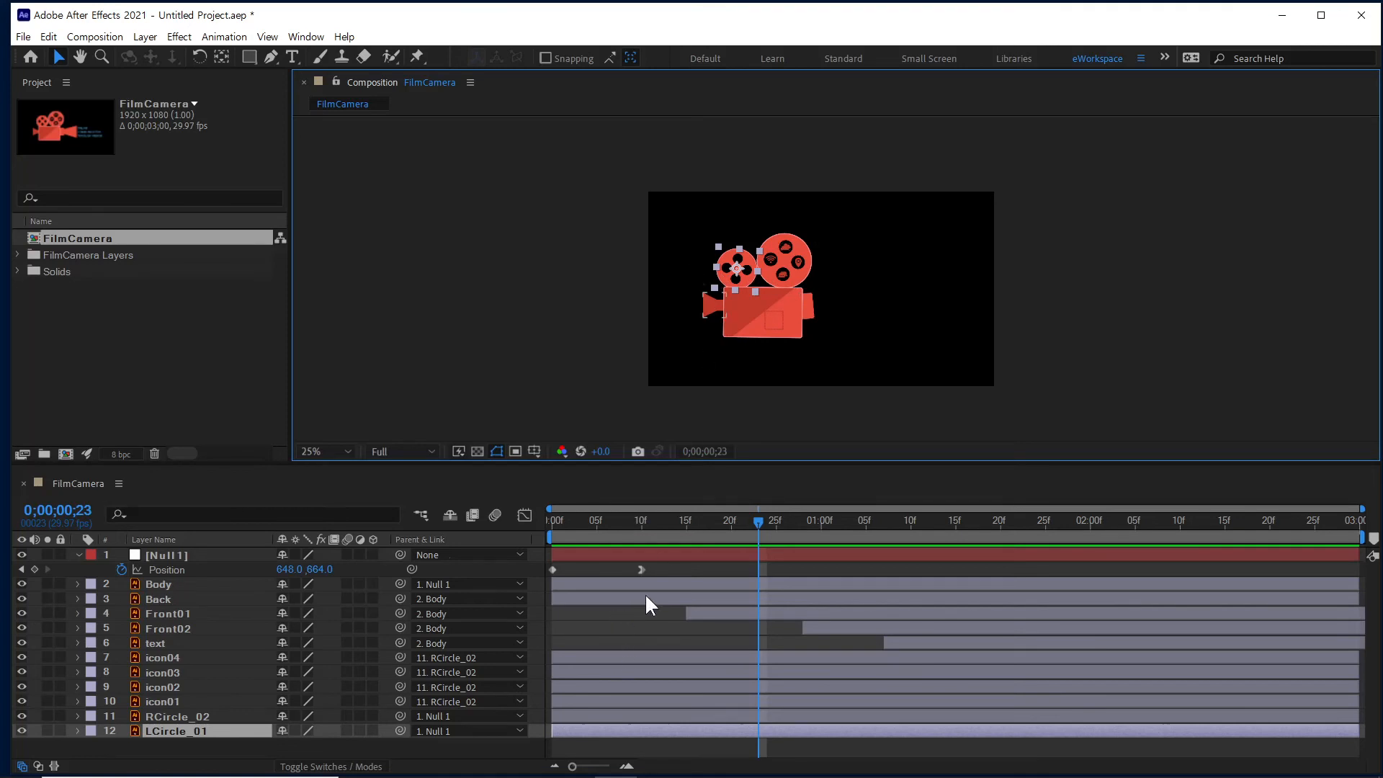
key(Home)
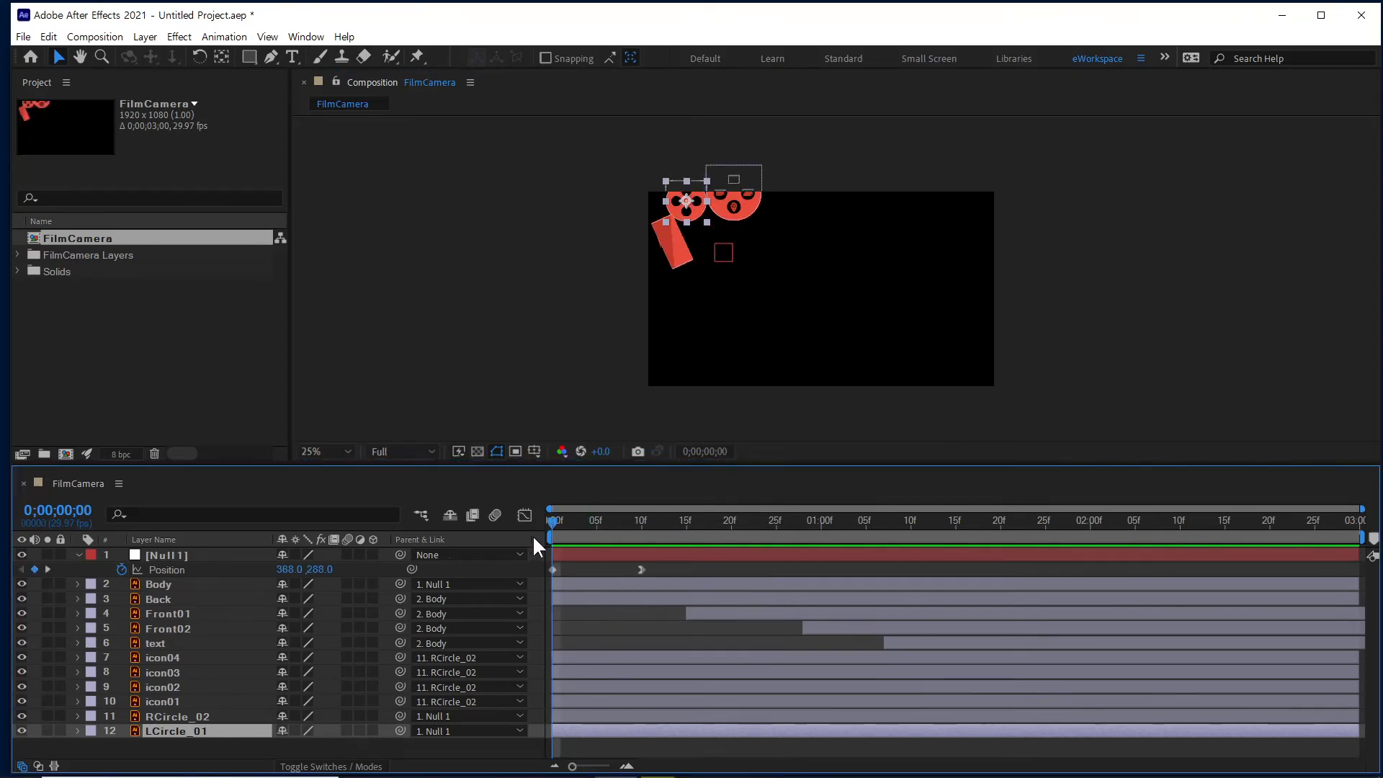
drag(677, 526, 819, 536)
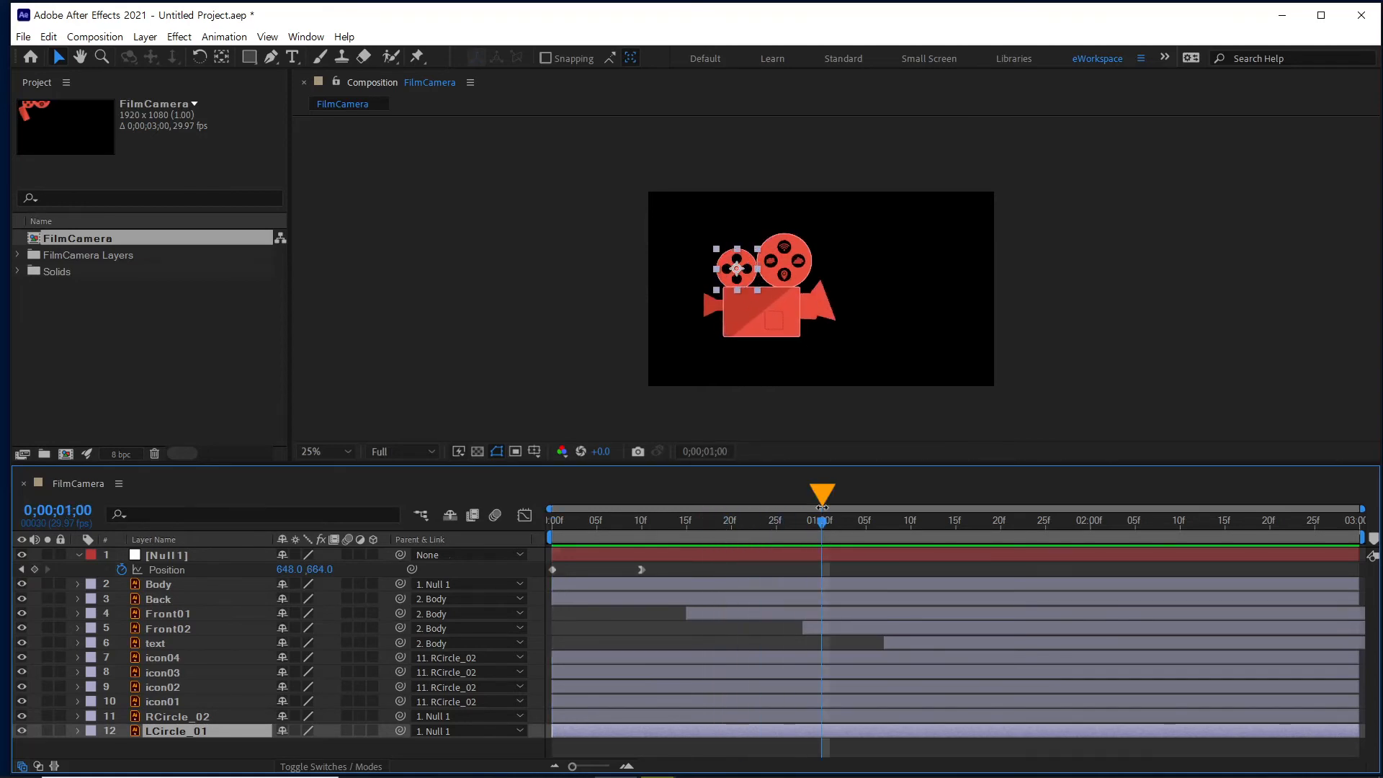
ctrl+click(201, 717)
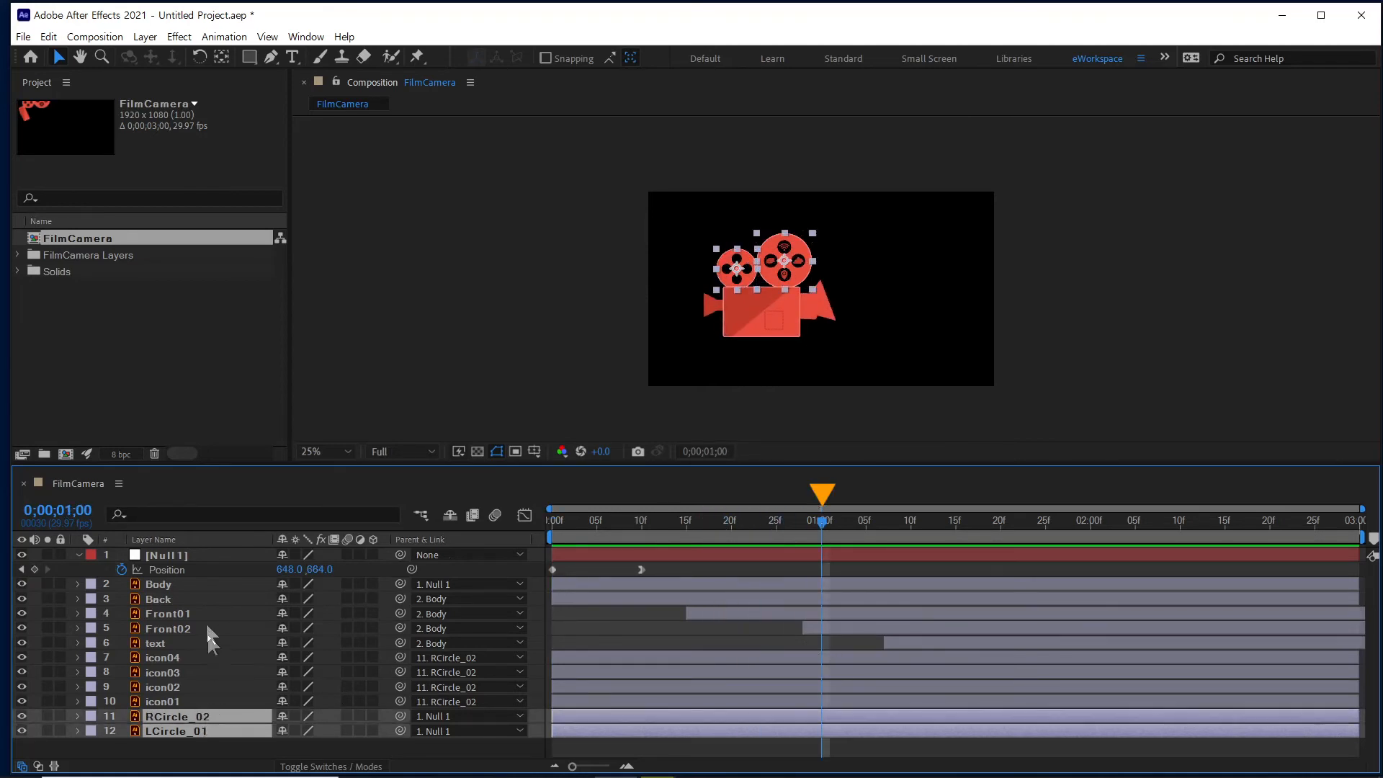
click(78, 555)
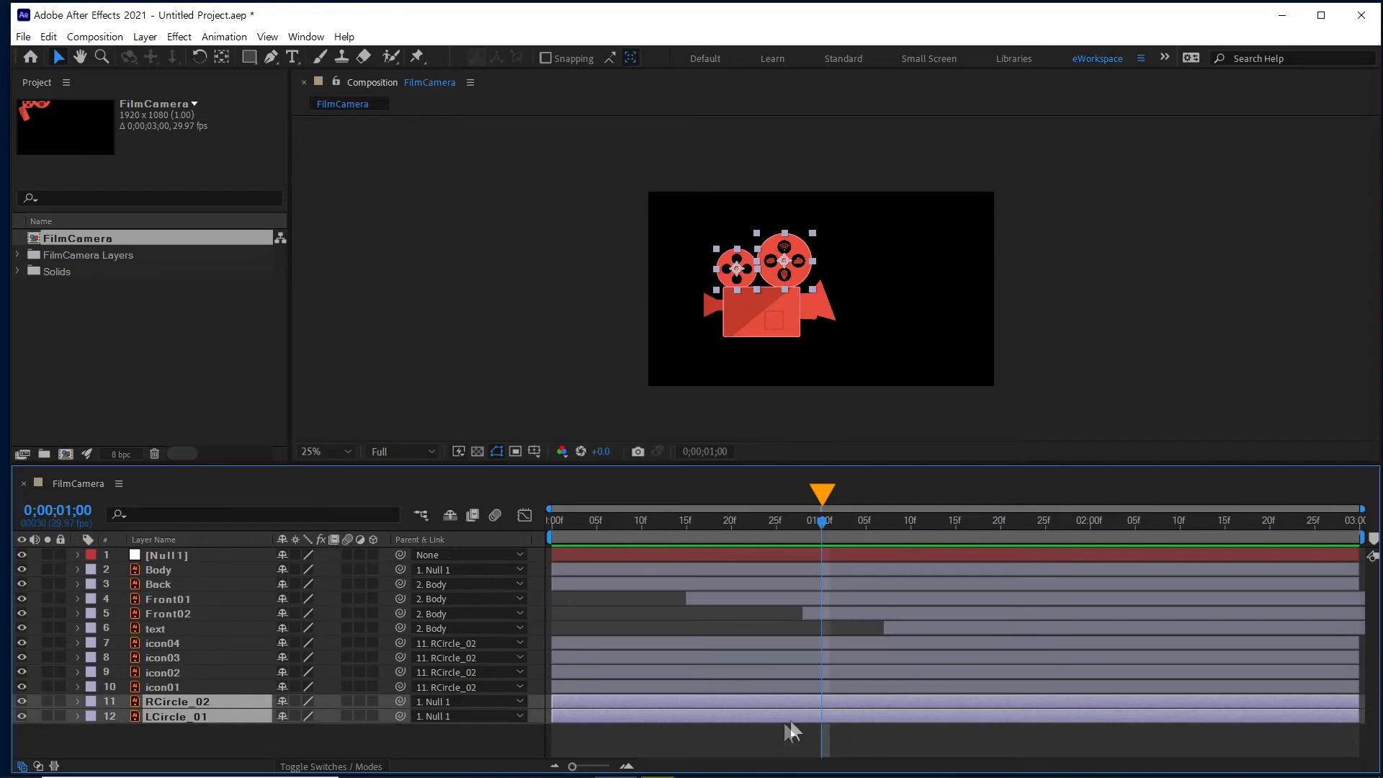
key(p)
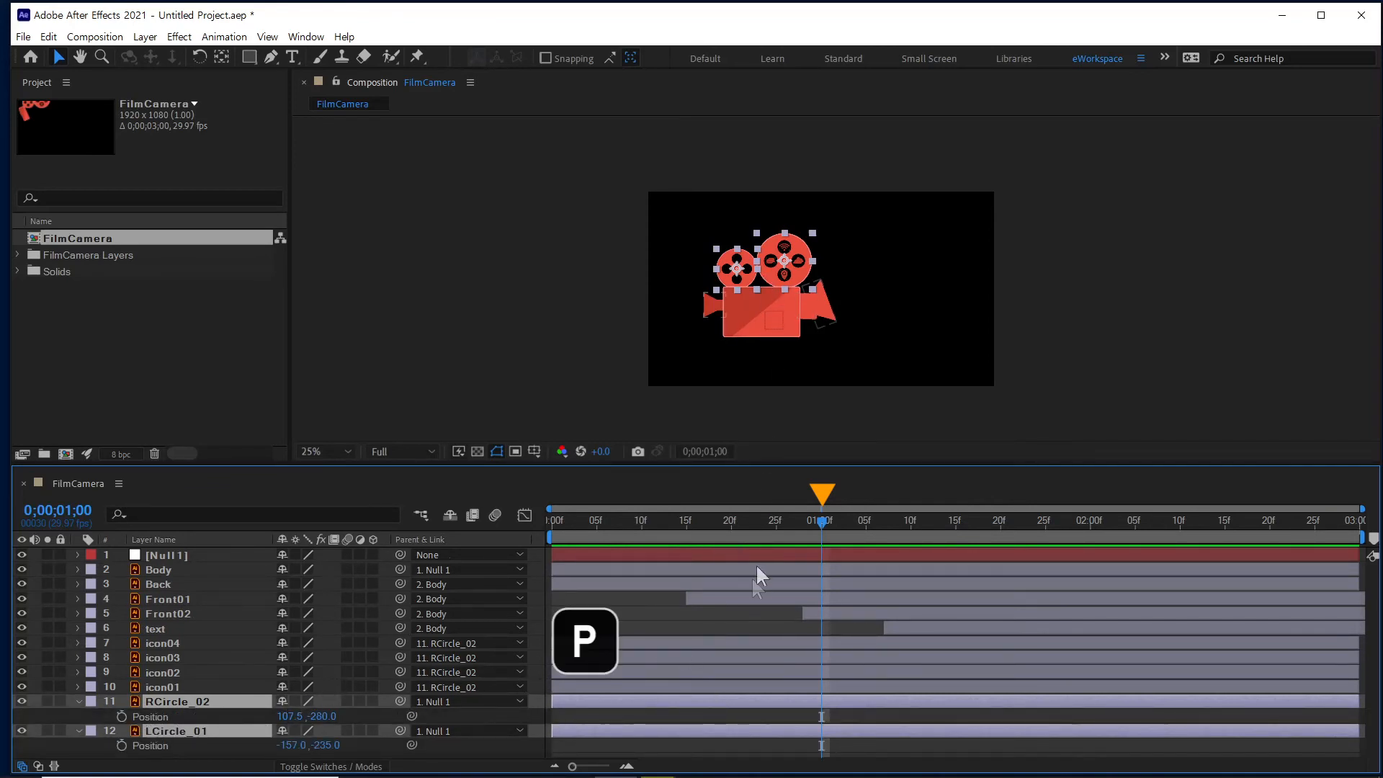
click(122, 716)
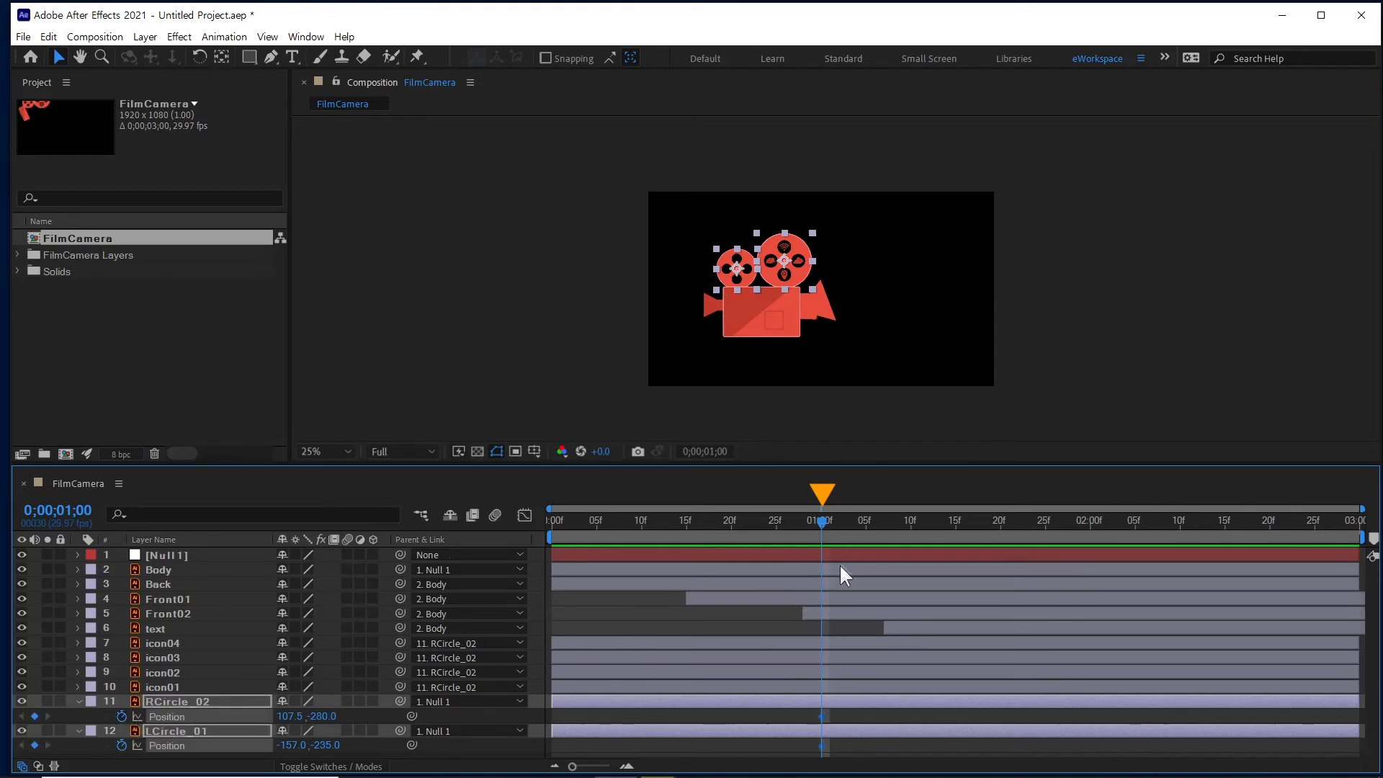
At 0;00;00;00, move RCircle_02 to about -84.5, -400 and LCircle_01 to about -349, -355 together, and preview.
drag(684, 522, 523, 525)
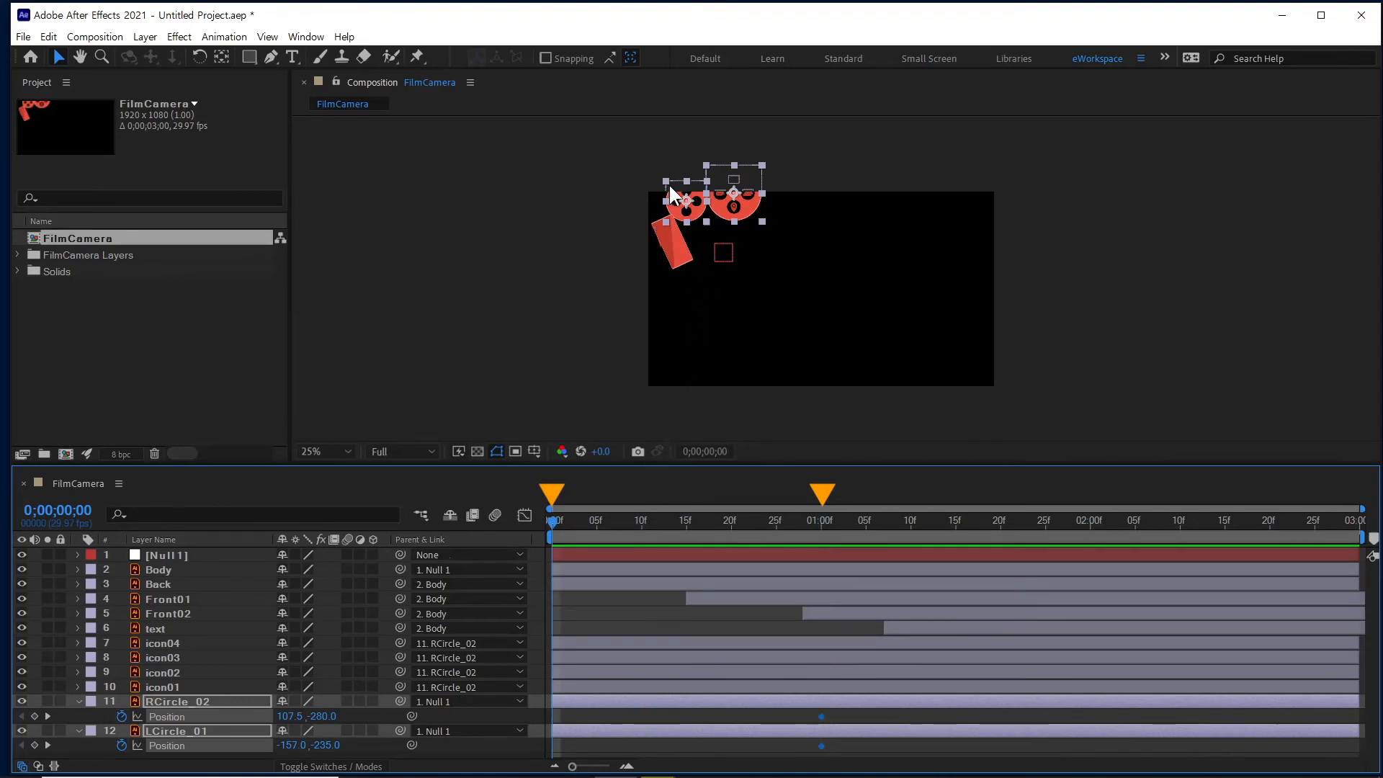
drag(690, 208, 658, 189)
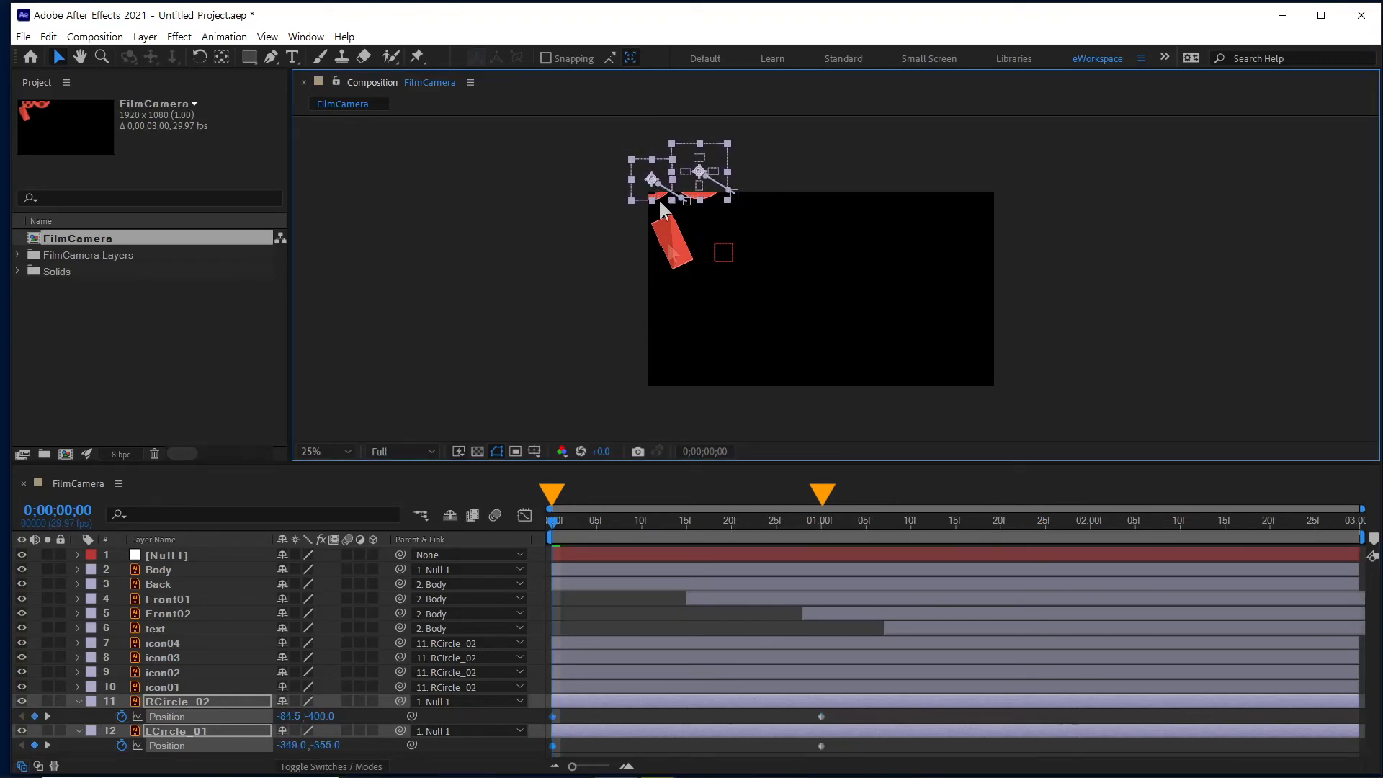
drag(560, 528, 529, 536)
key(space)
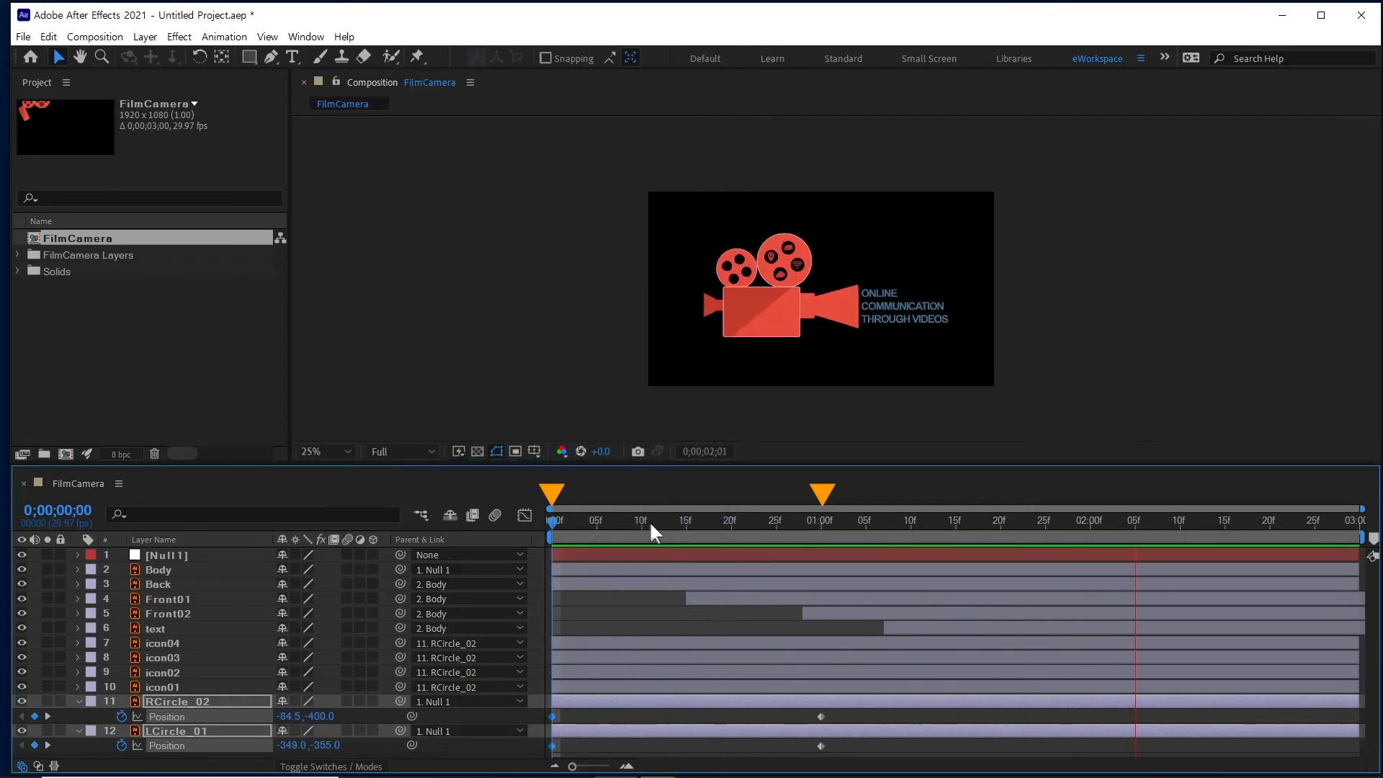
Add Scale keyframes to the RCircle_02 and LCircle_01 layers at 0;00;01;00.
click(820, 536)
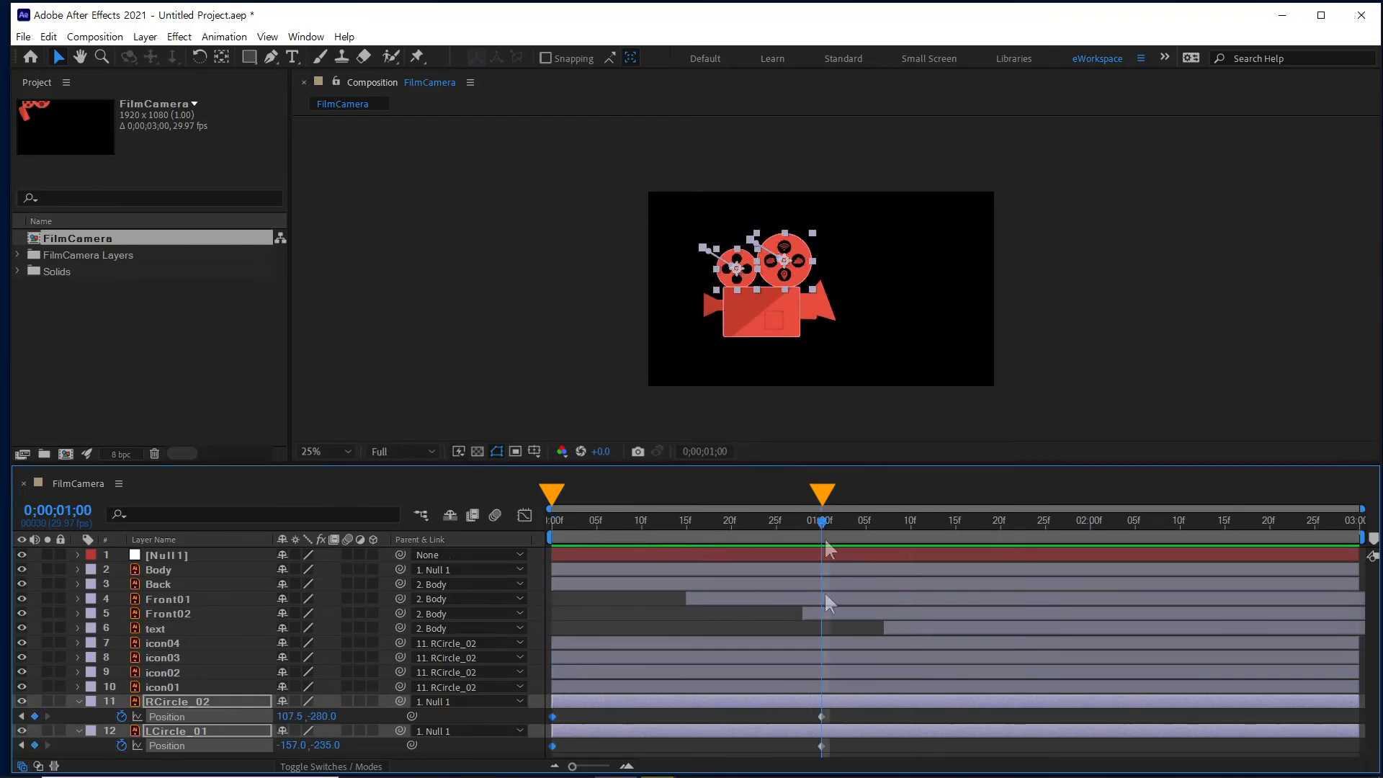
key(shift+s)
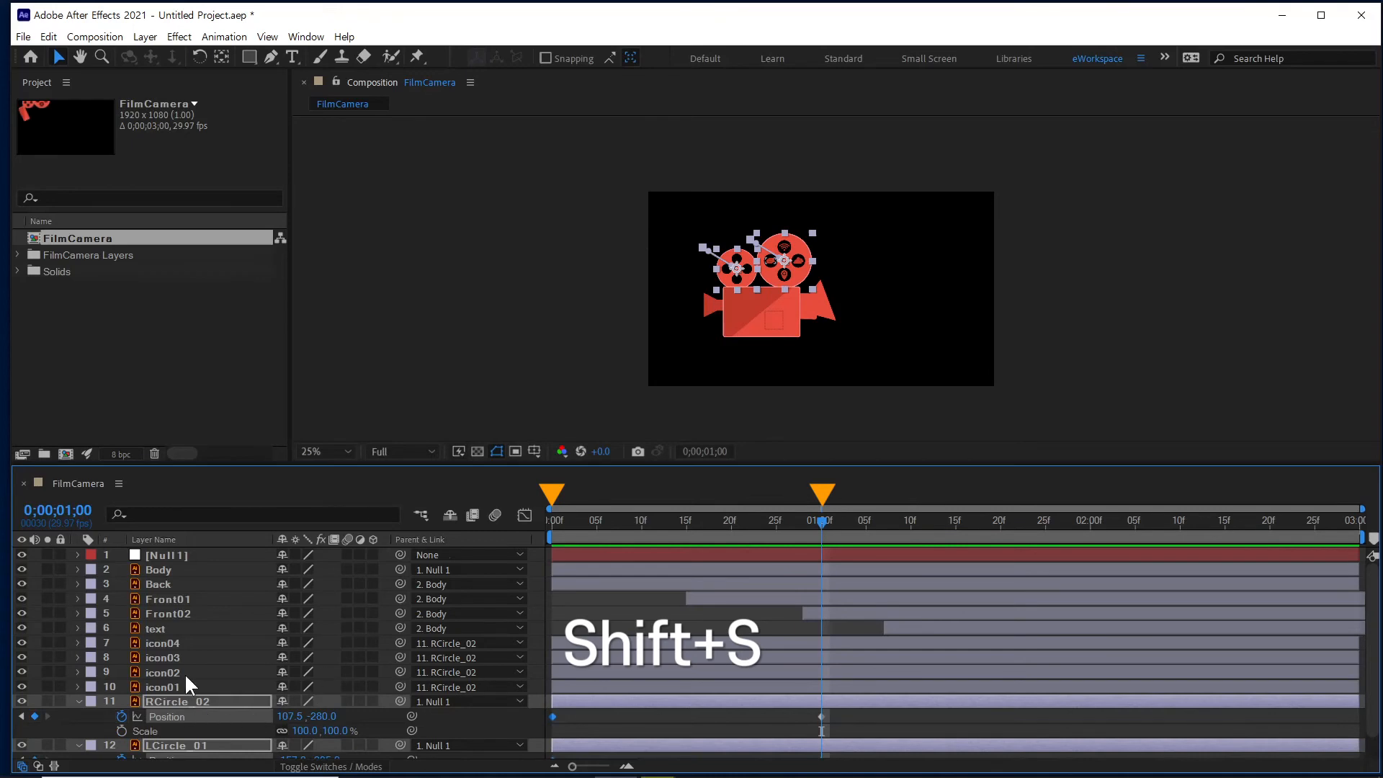
scroll(165, 695, down, 2)
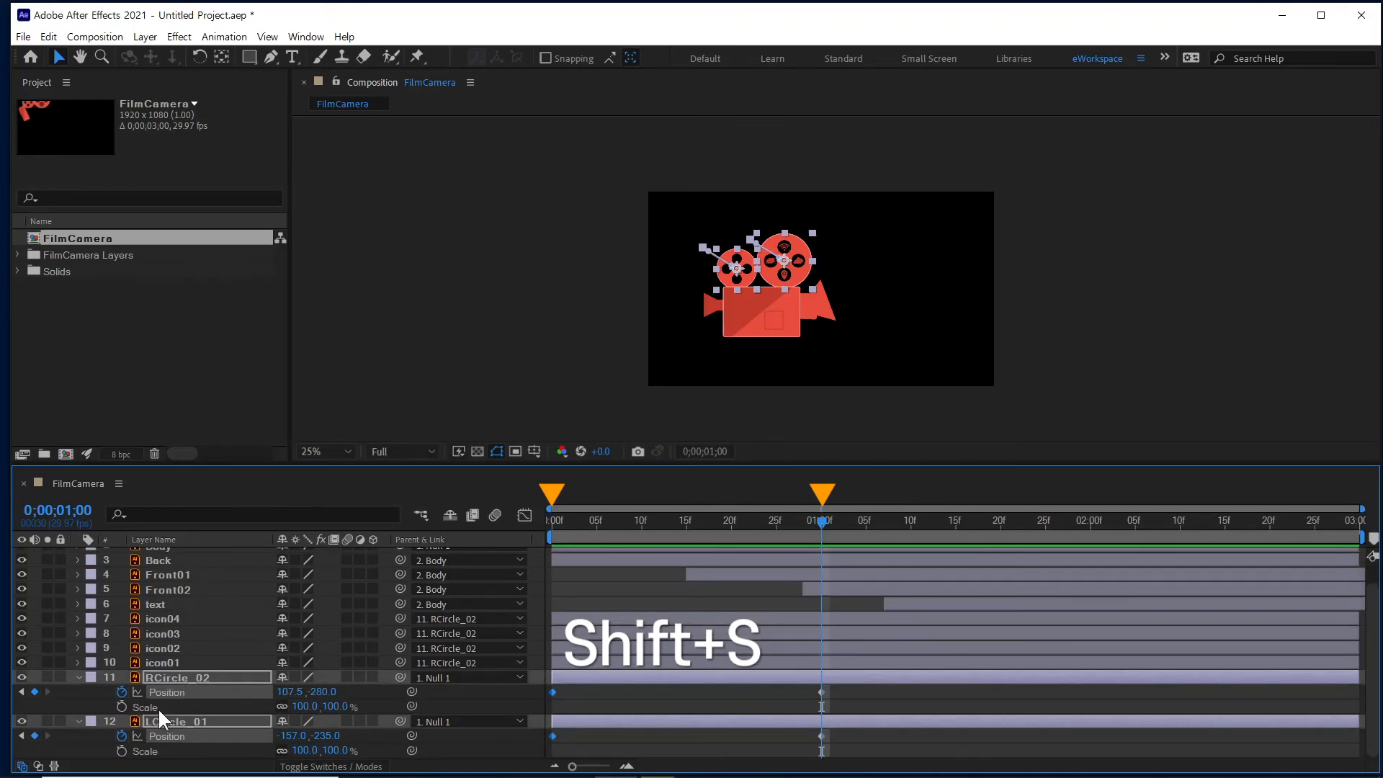
click(122, 706)
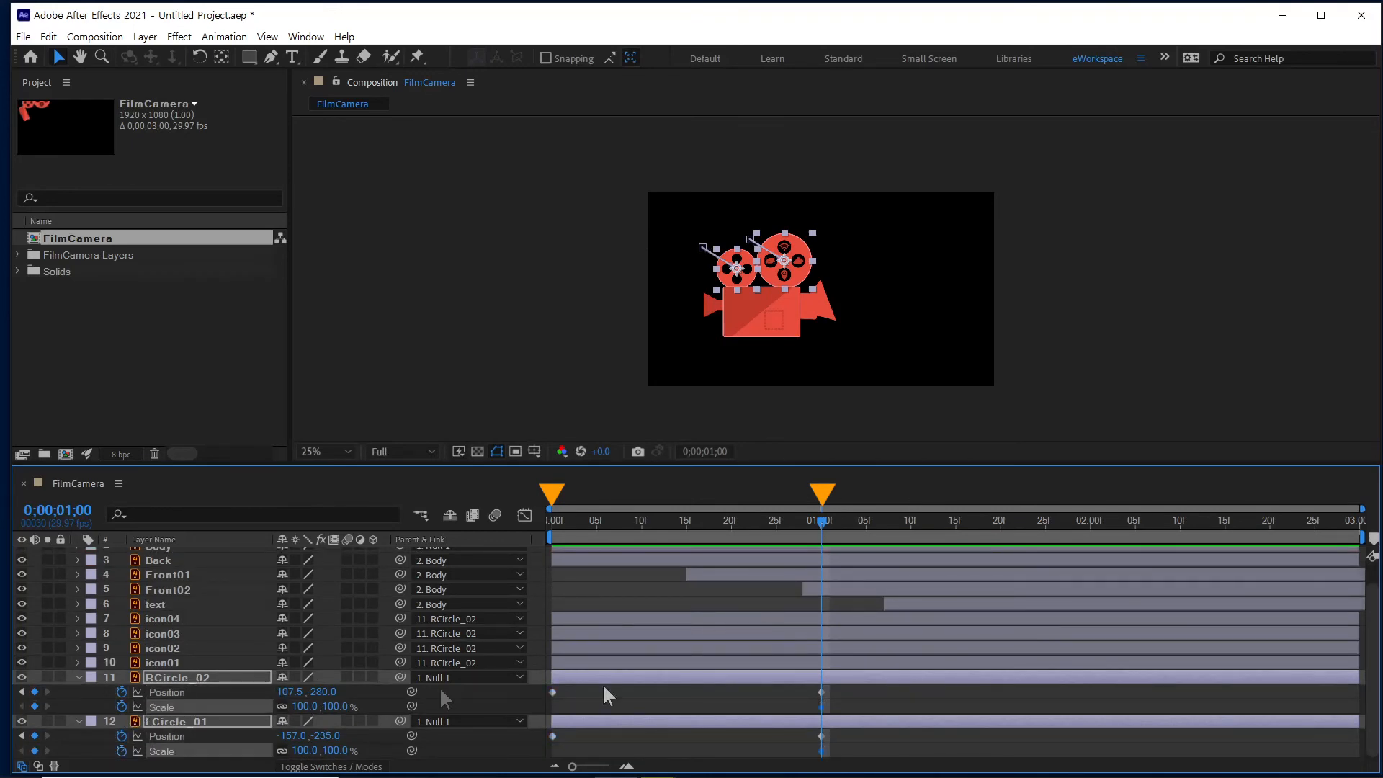
Set the Scale of RCircle_02 and LCircle_01 to 30% at 0;00;00;00 and preview the reels growing in.
drag(822, 522, 532, 533)
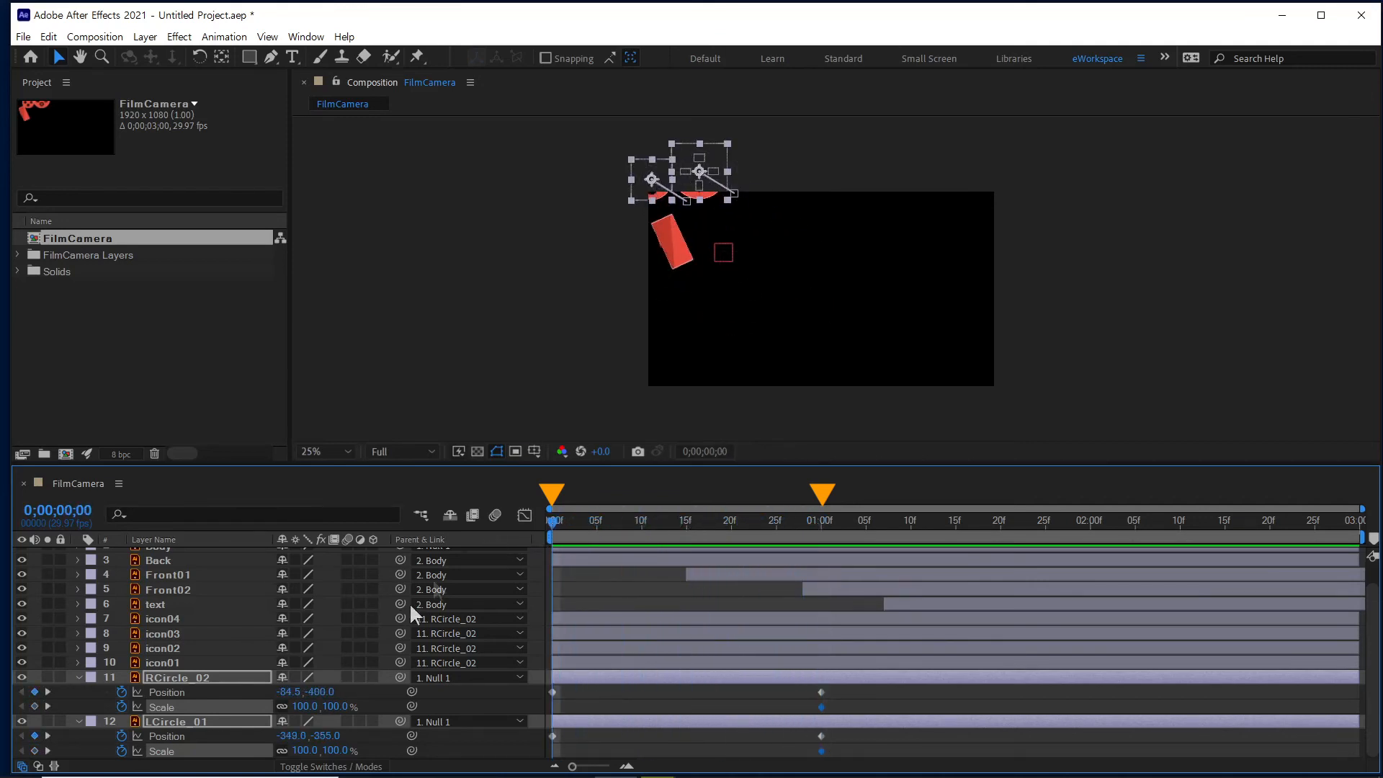
click(304, 707)
text(30)
key(Return)
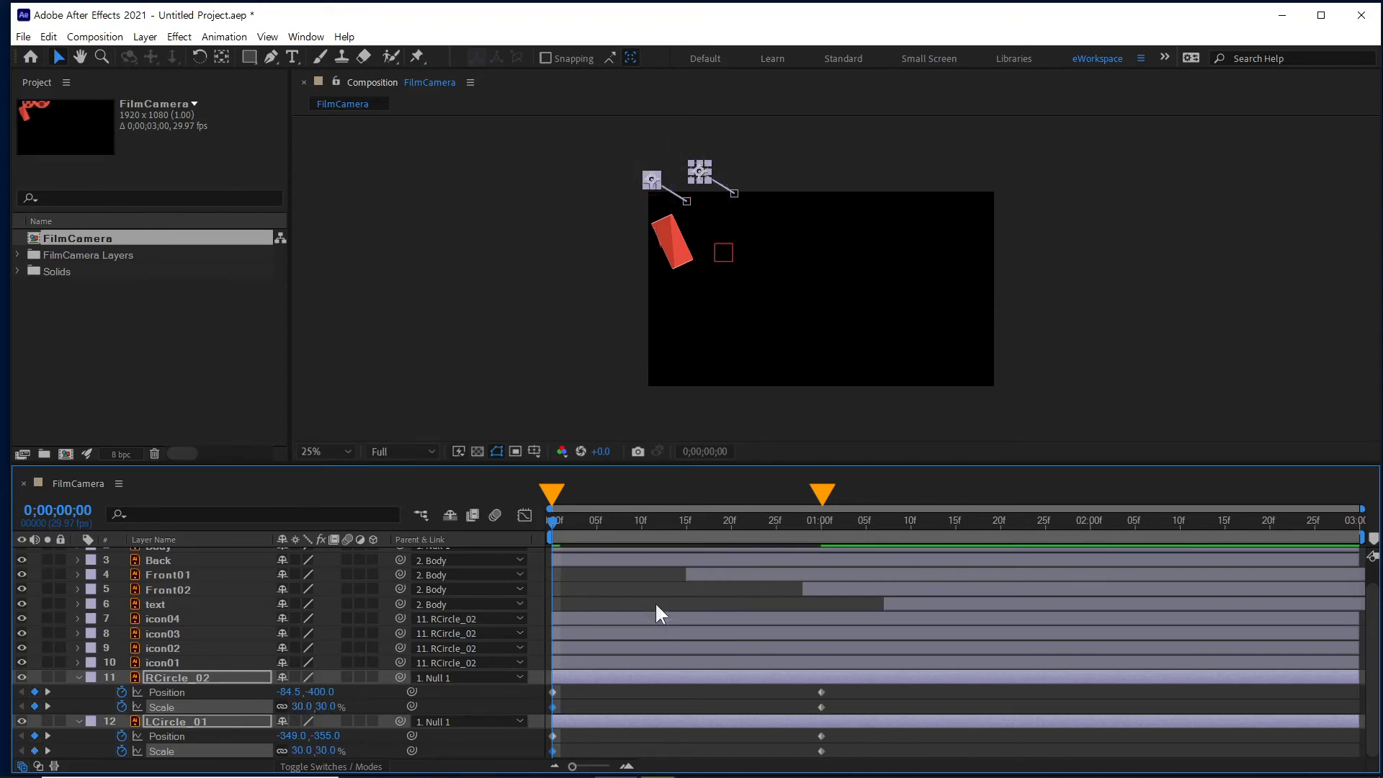
click(634, 589)
drag(576, 520, 585, 551)
key(space)
key(space)
Shift LCircle_01's ending Position and Scale keyframes to 0;00;00;25 and preview the staggered reels.
drag(686, 521, 815, 554)
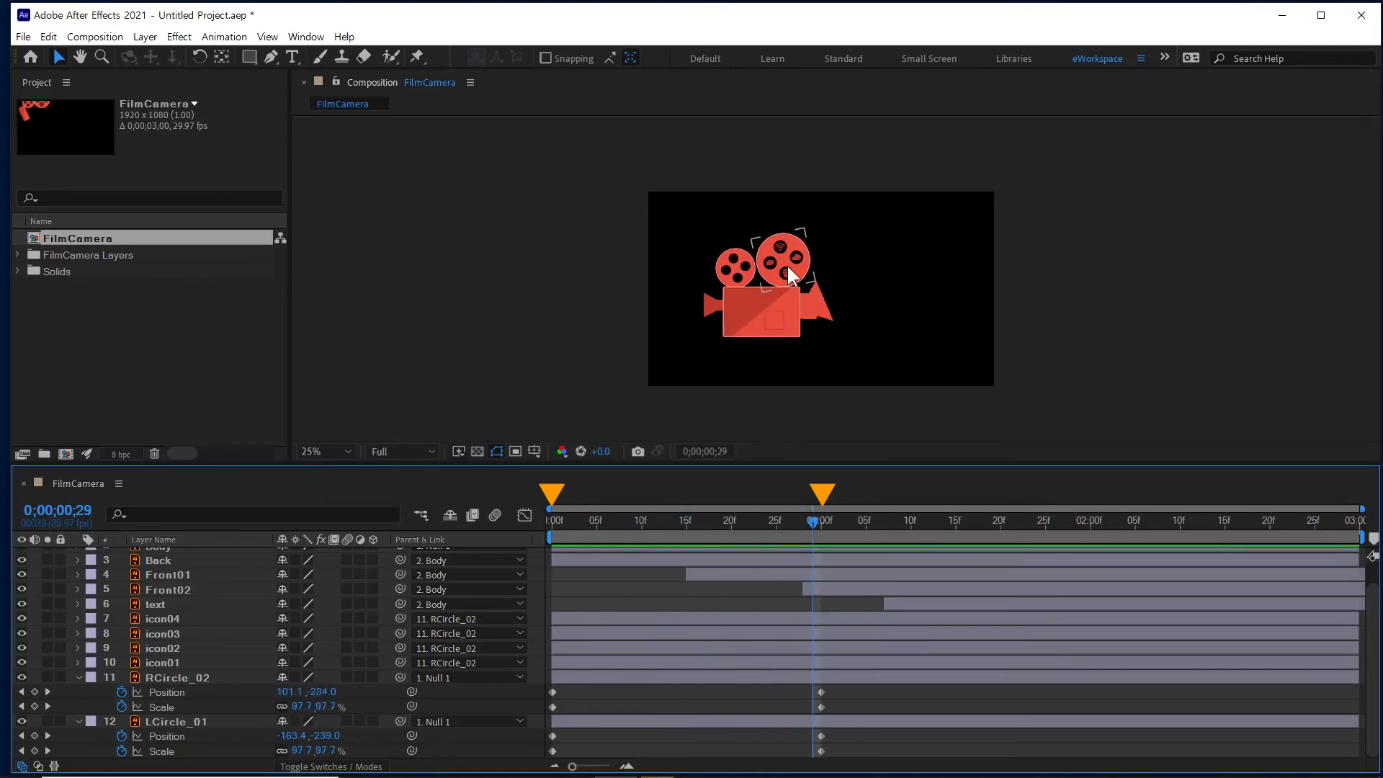
click(759, 721)
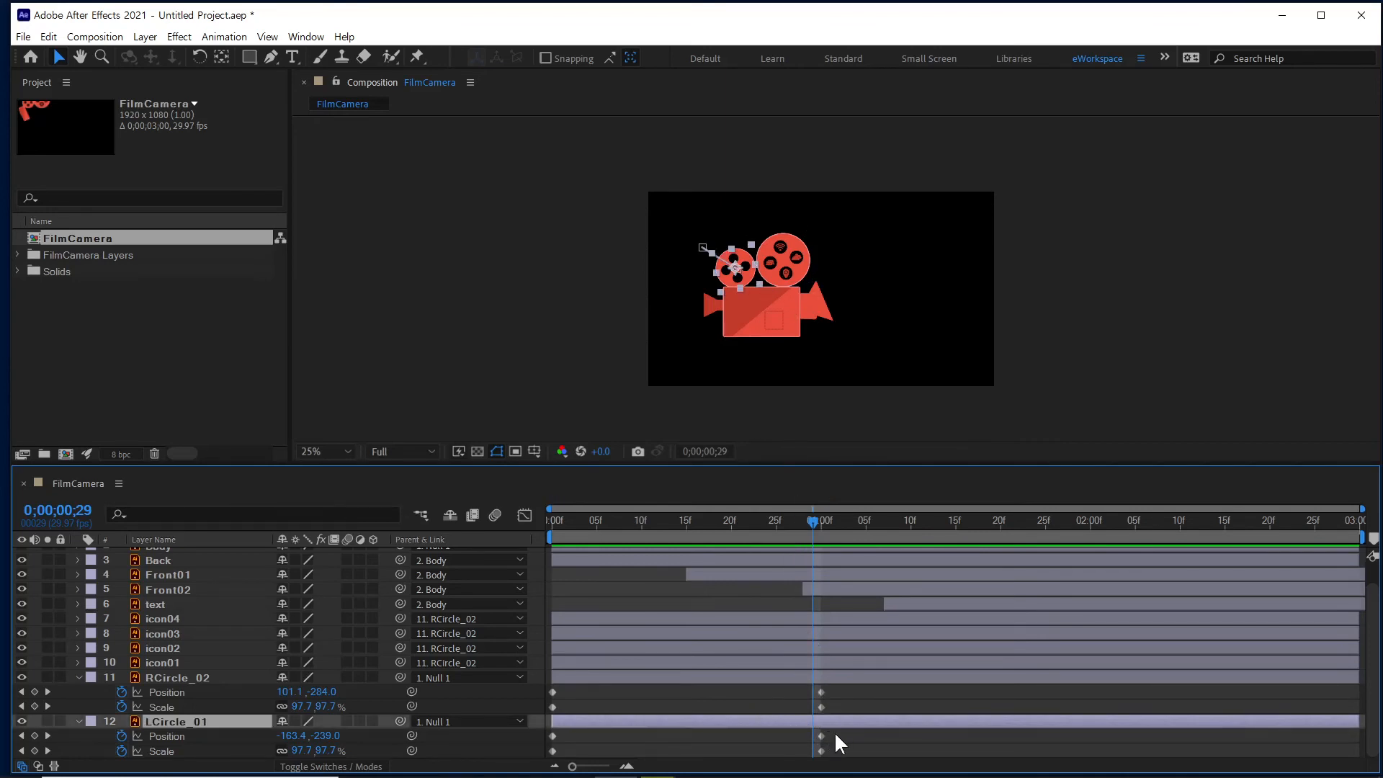
drag(836, 732, 819, 754)
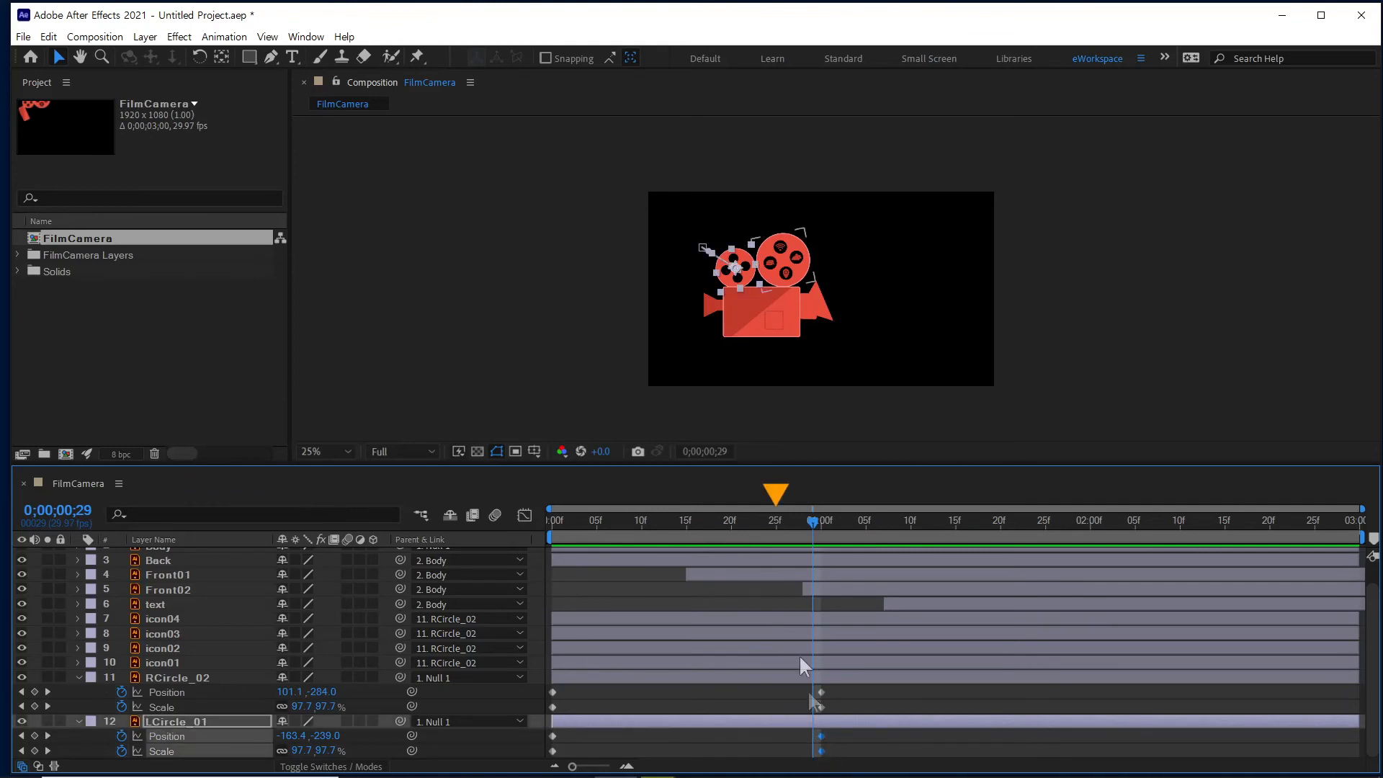
click(775, 530)
drag(819, 736, 775, 735)
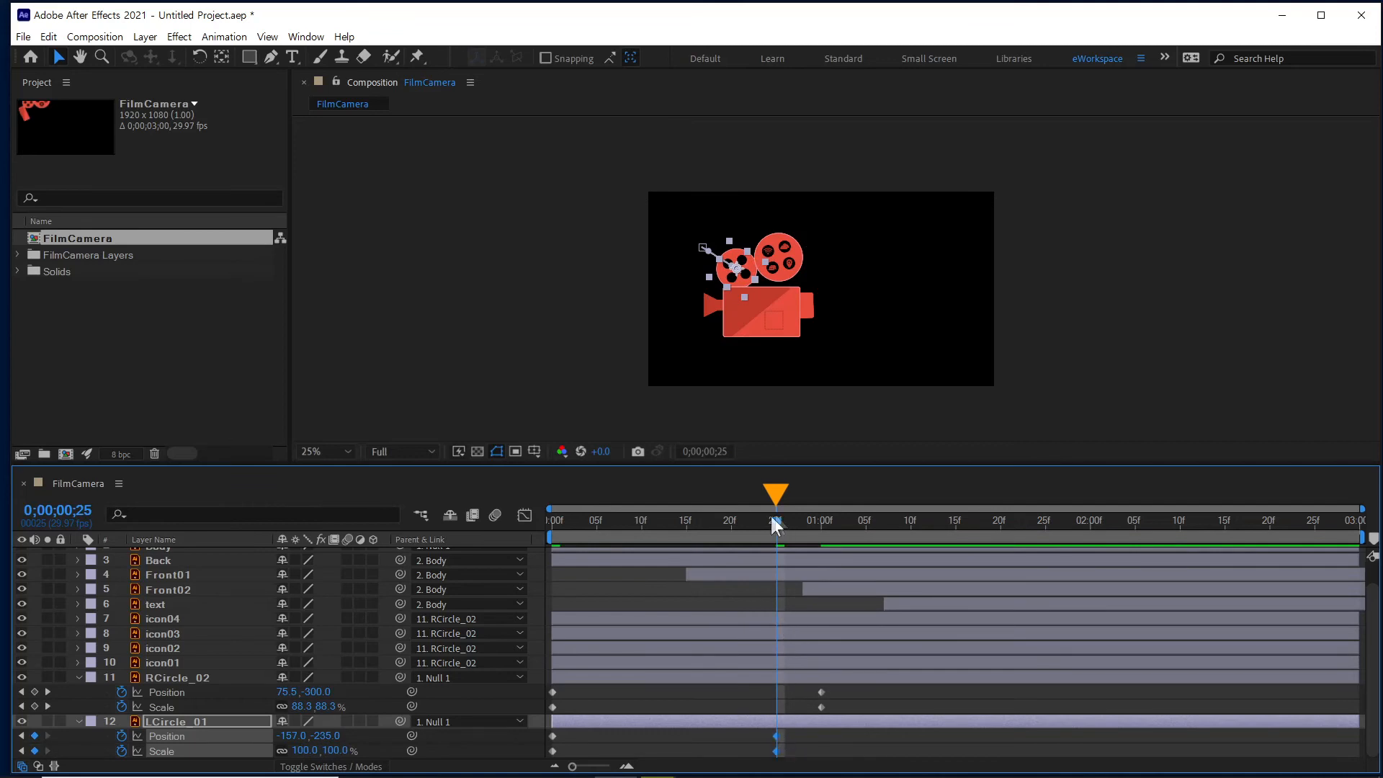
drag(775, 522, 521, 533)
key(space)
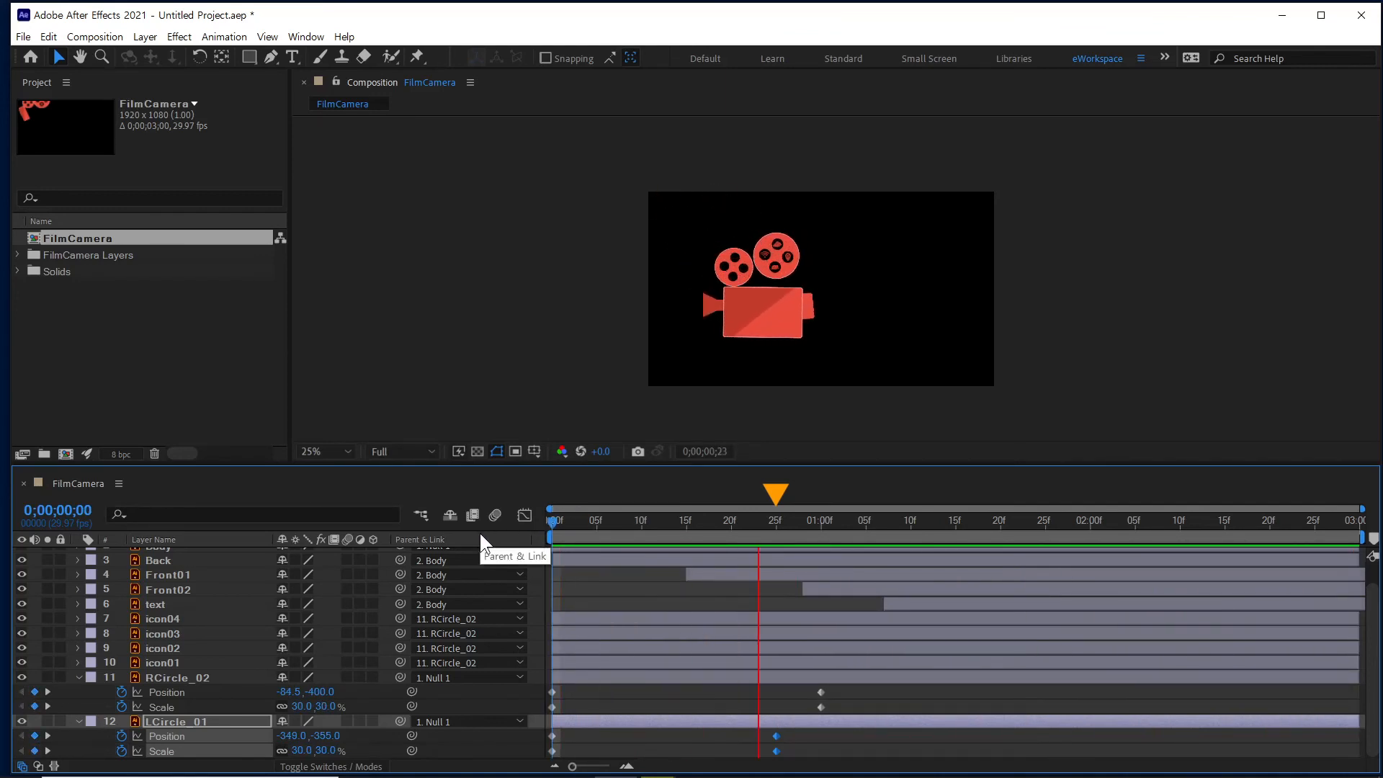
key(space)
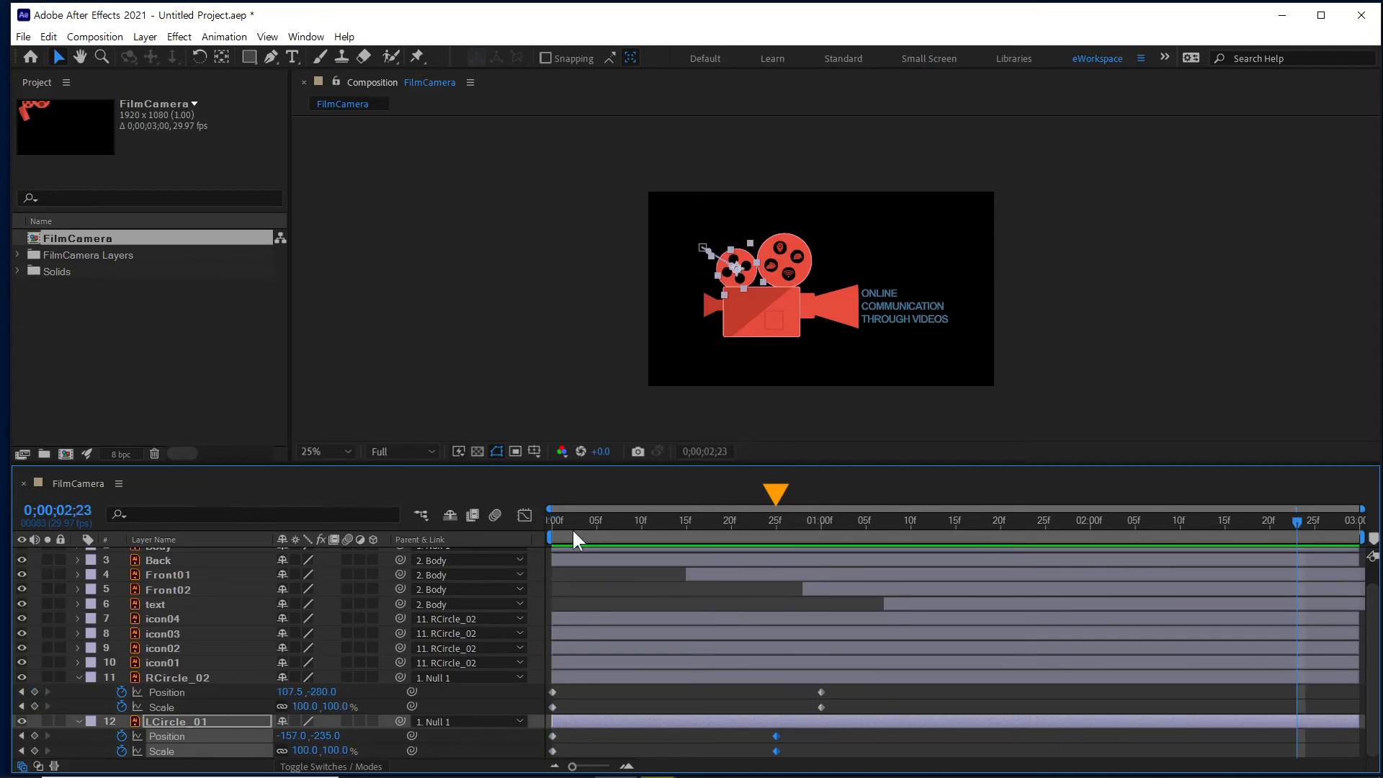
drag(574, 533, 512, 531)
key(space)
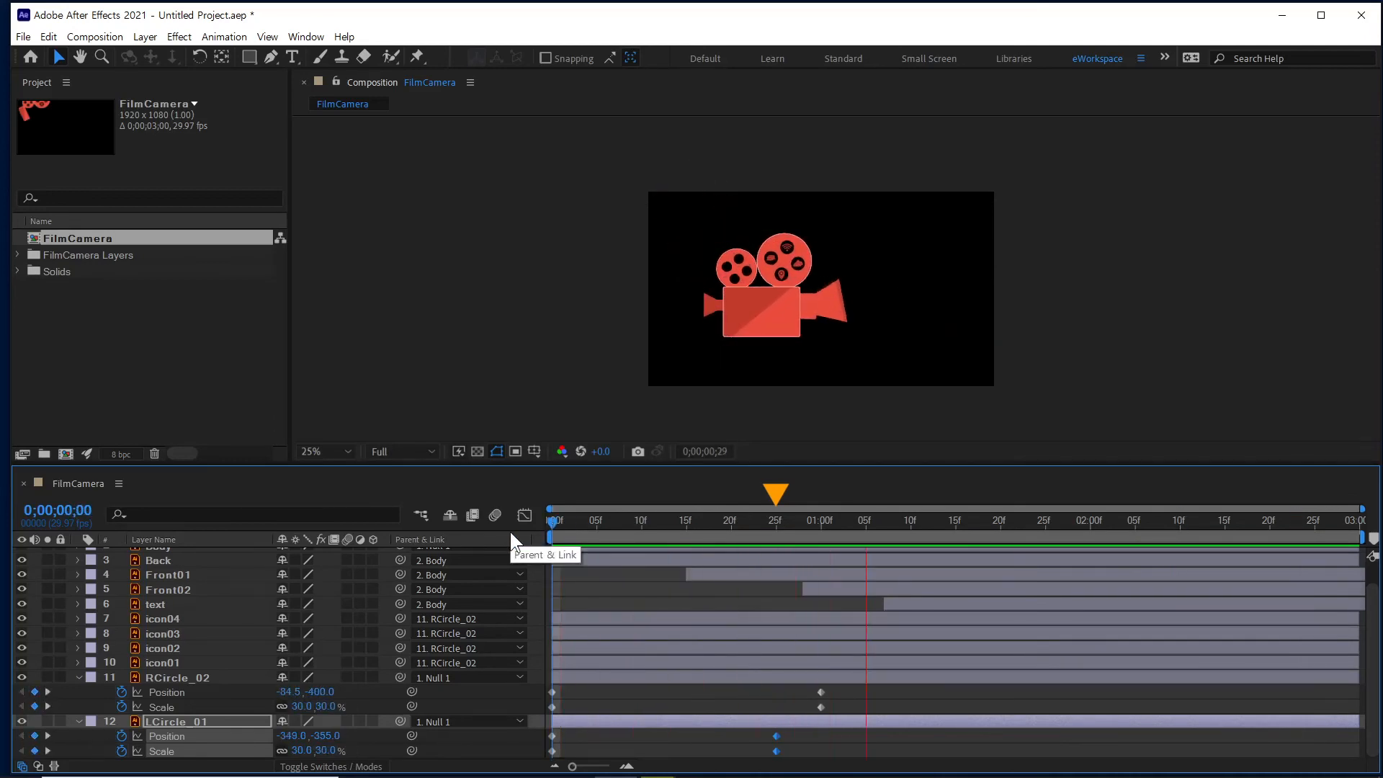
Stop the preview and reveal all keyframed properties of the RCircle_02 and LCircle_01 layers.
key(space)
click(693, 717)
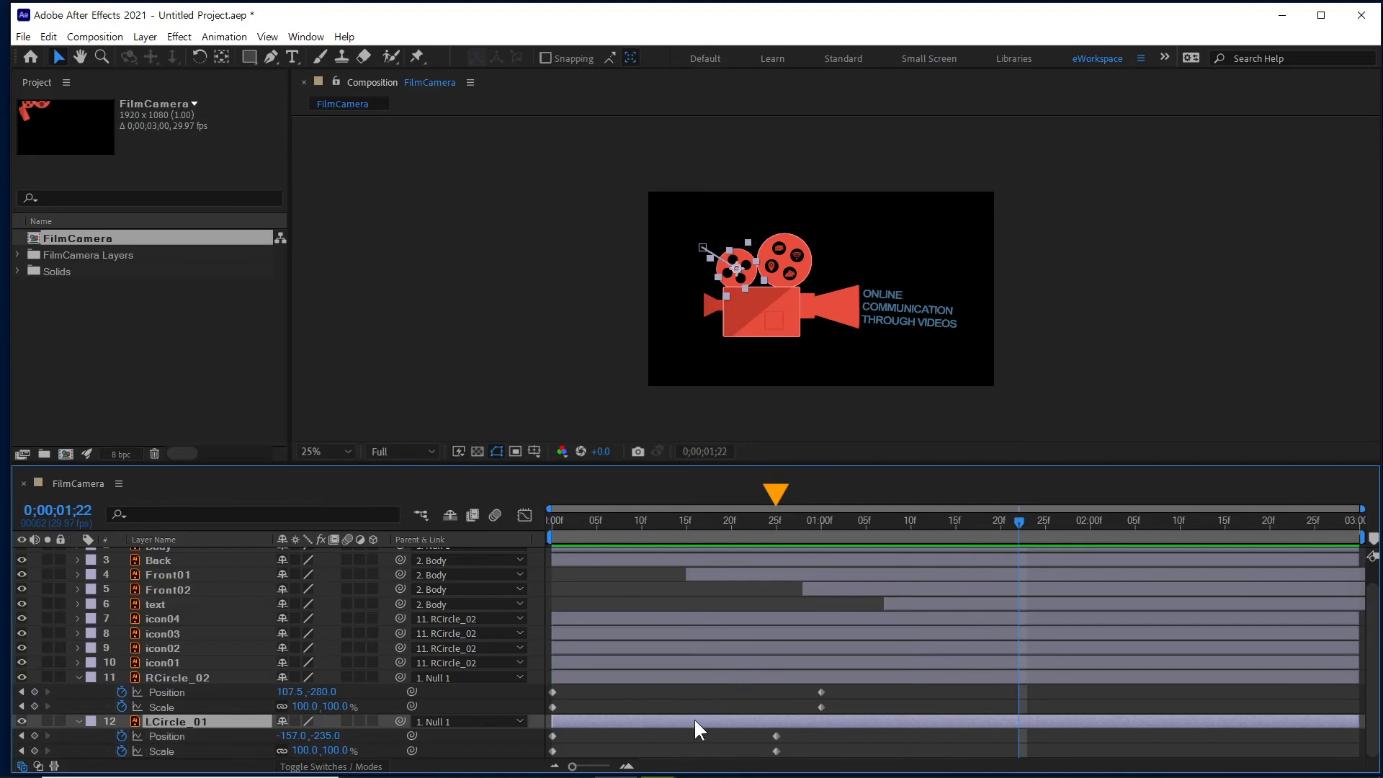
key(r)
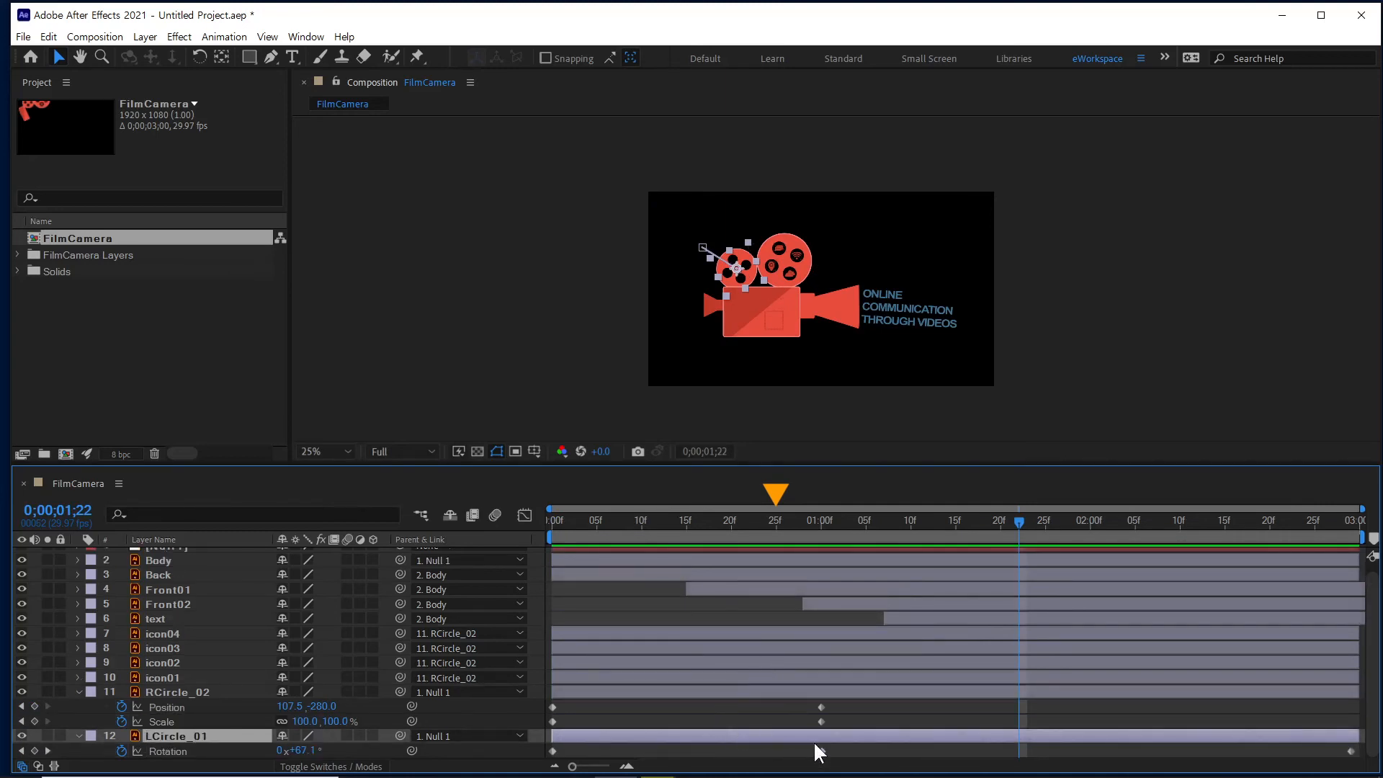
click(727, 691)
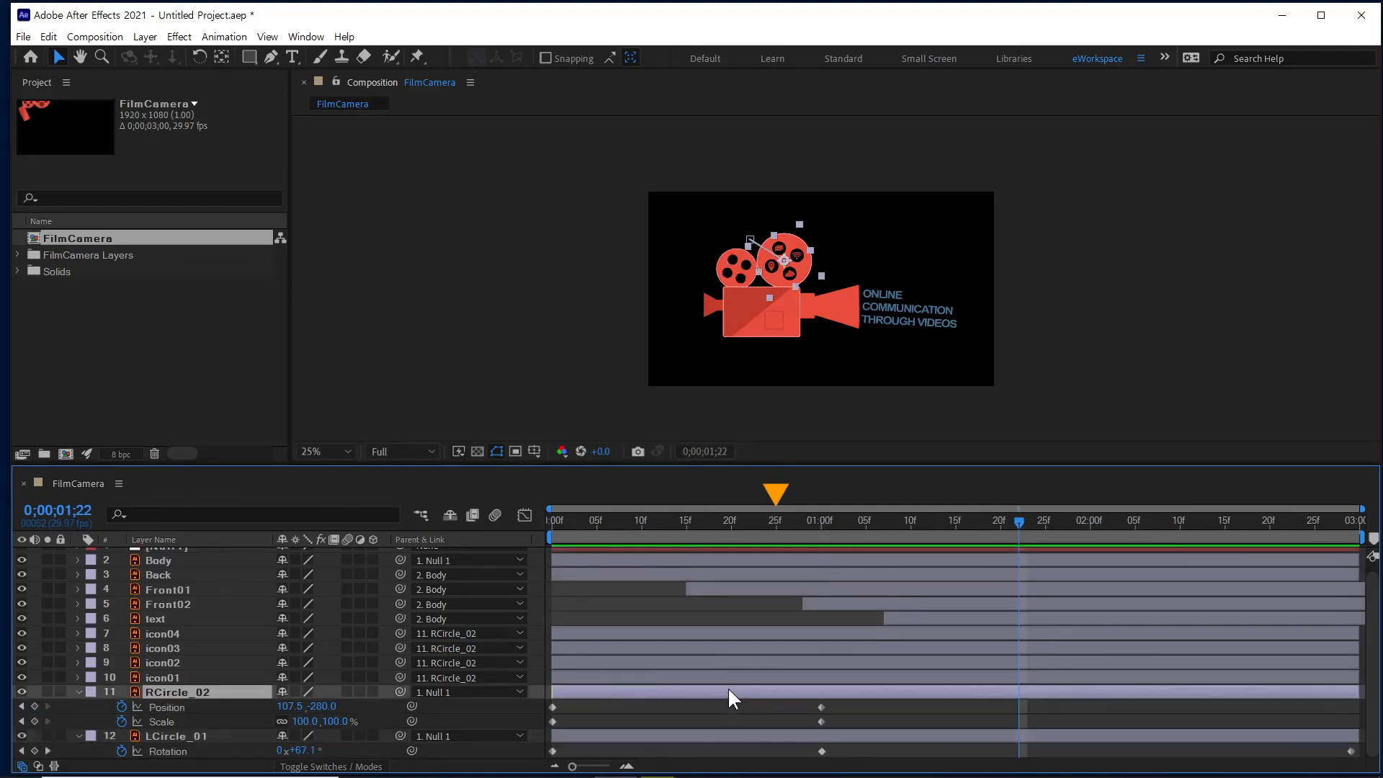
key(r)
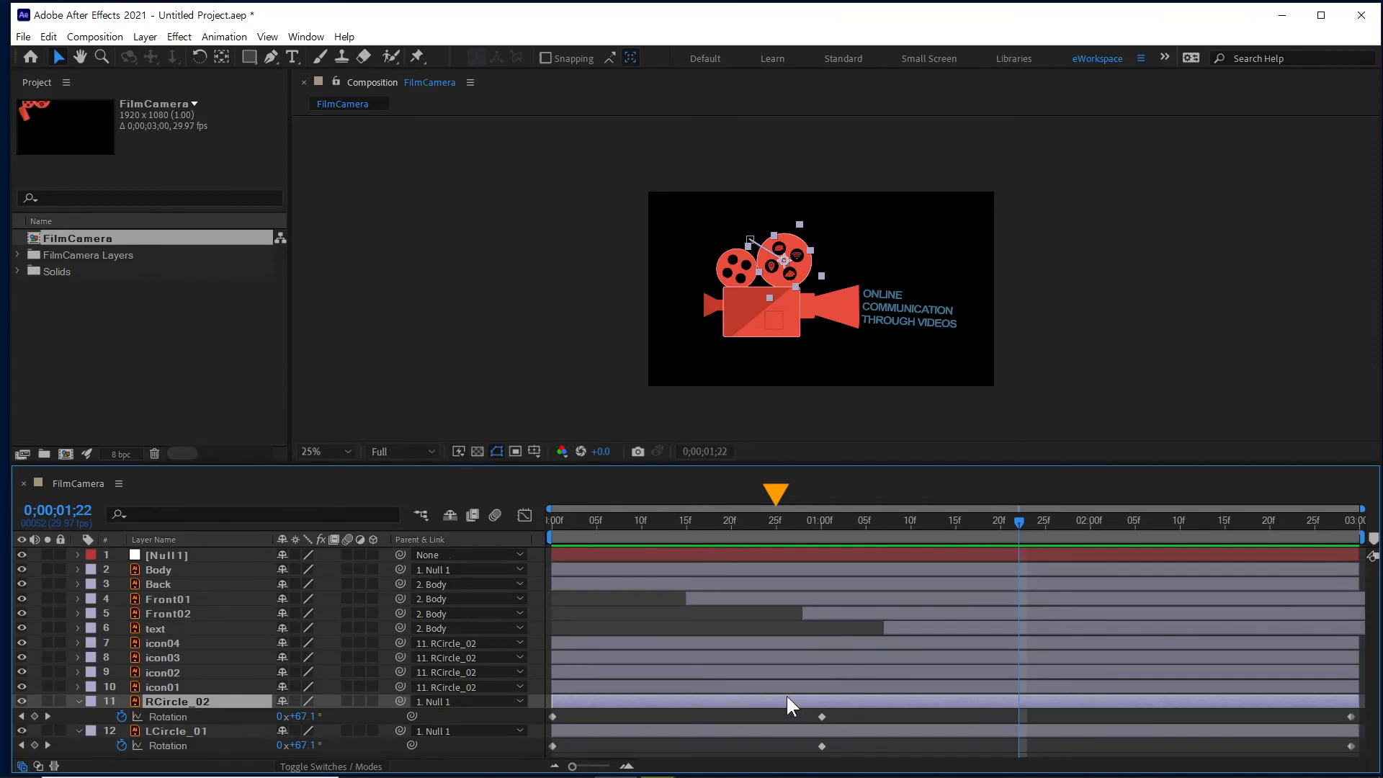
key(u)
click(798, 729)
key(u)
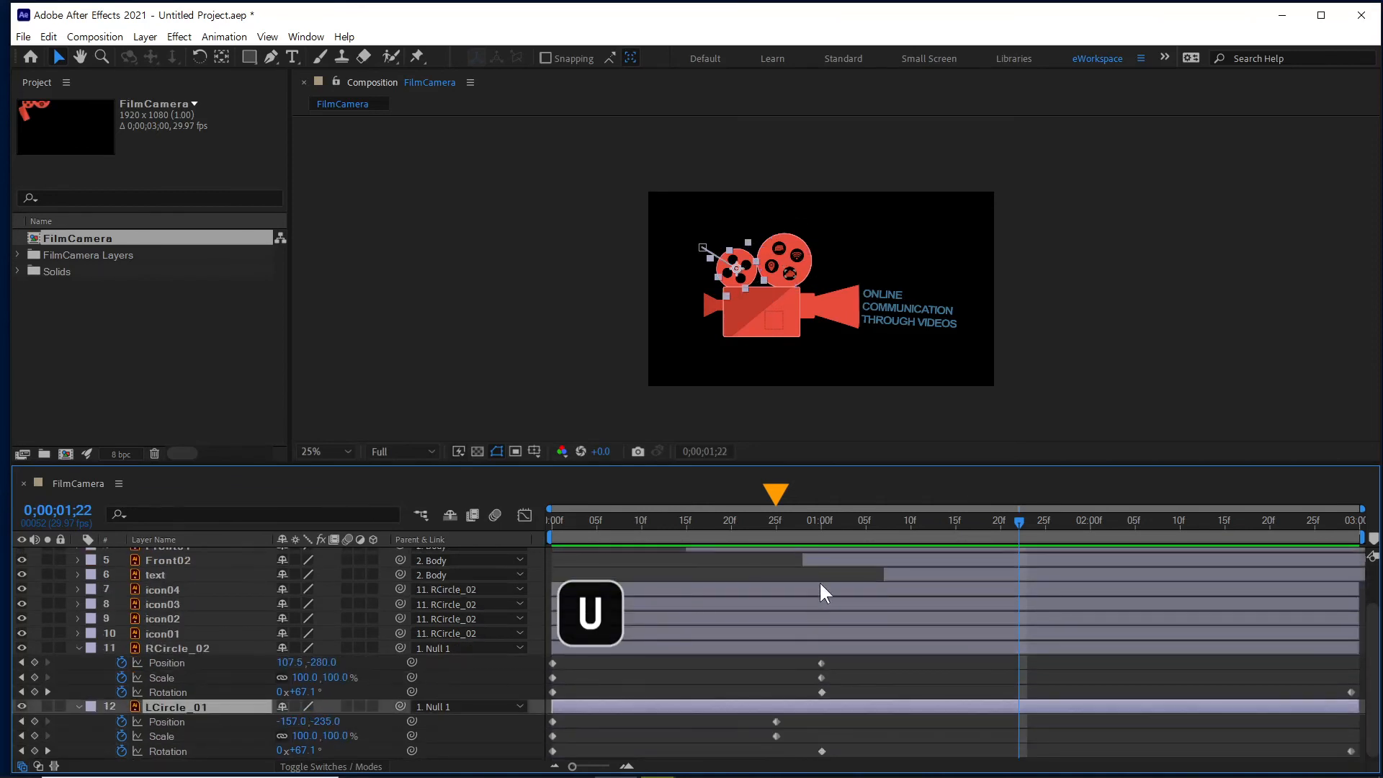
Shift LCircle_01's middle Rotation keyframe to 0;00;00;25, in line with its ending Position and Scale keyframes, and preview the animation.
drag(749, 531, 823, 538)
drag(817, 655, 826, 731)
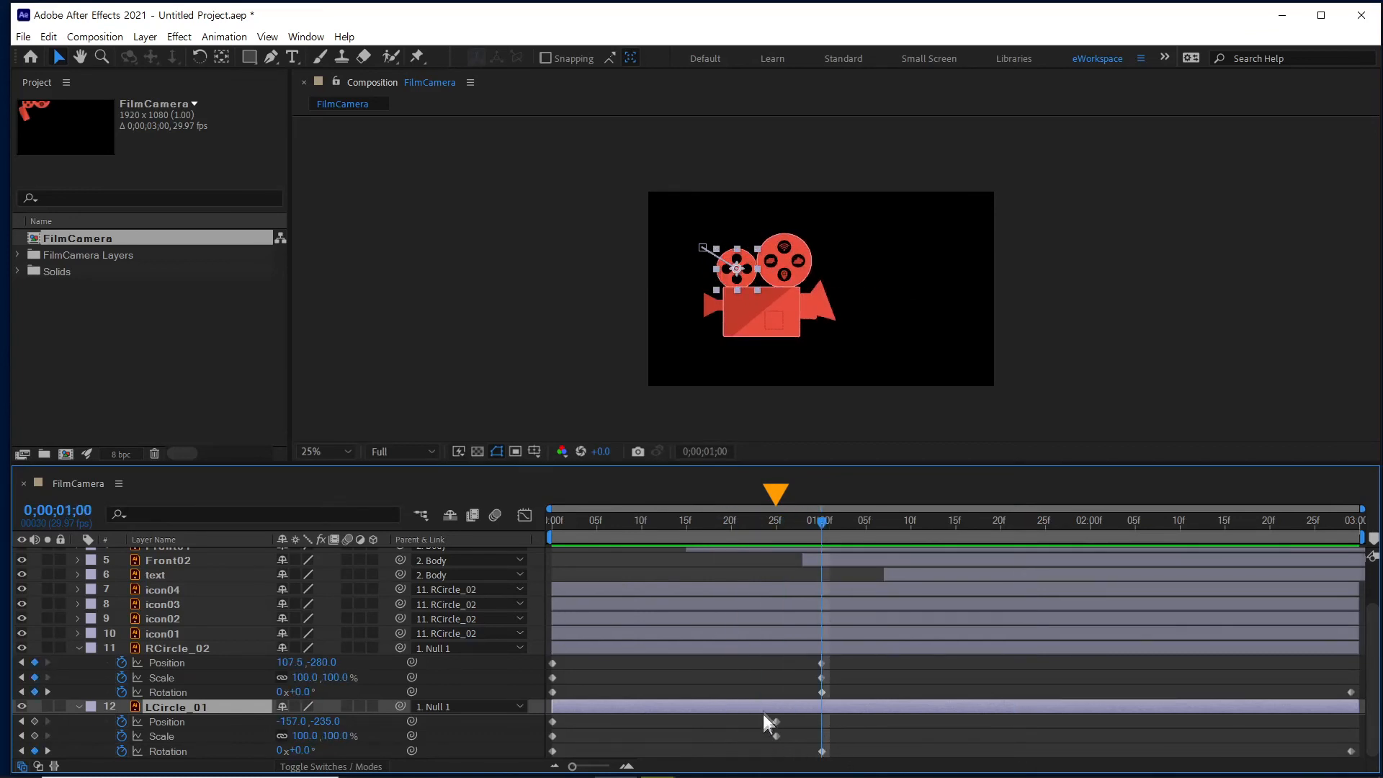
drag(822, 750, 778, 750)
drag(794, 528, 528, 537)
key(space)
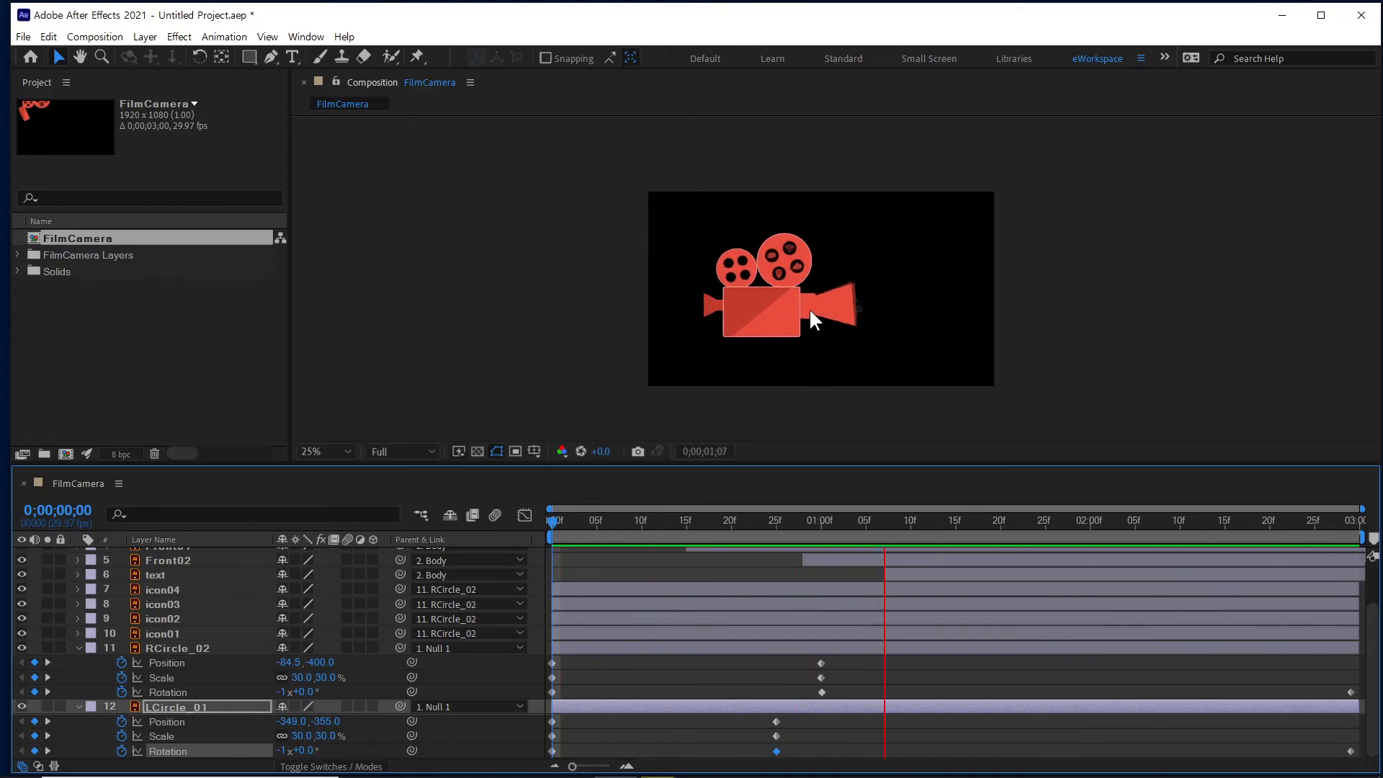
key(space)
Shift the Front01, Front02 and text layers earlier together so that Front01 starts at 0;00;00;10, and preview the result.
drag(671, 522, 803, 521)
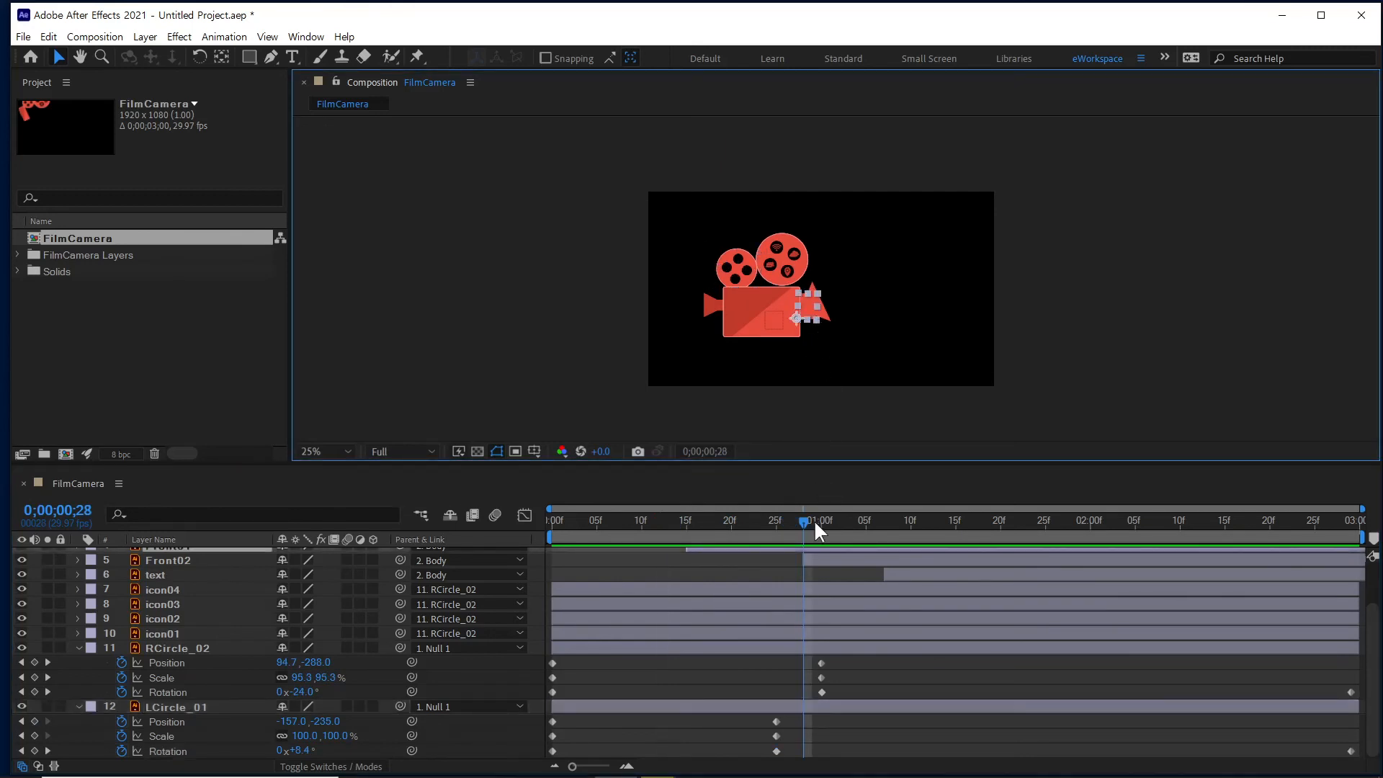
scroll(881, 583, up, 1)
click(883, 587)
scroll(792, 569, up, 1)
mouse_move(644, 522)
mouse_down()
mouse_move(659, 525)
mouse_move(645, 528)
mouse_up()
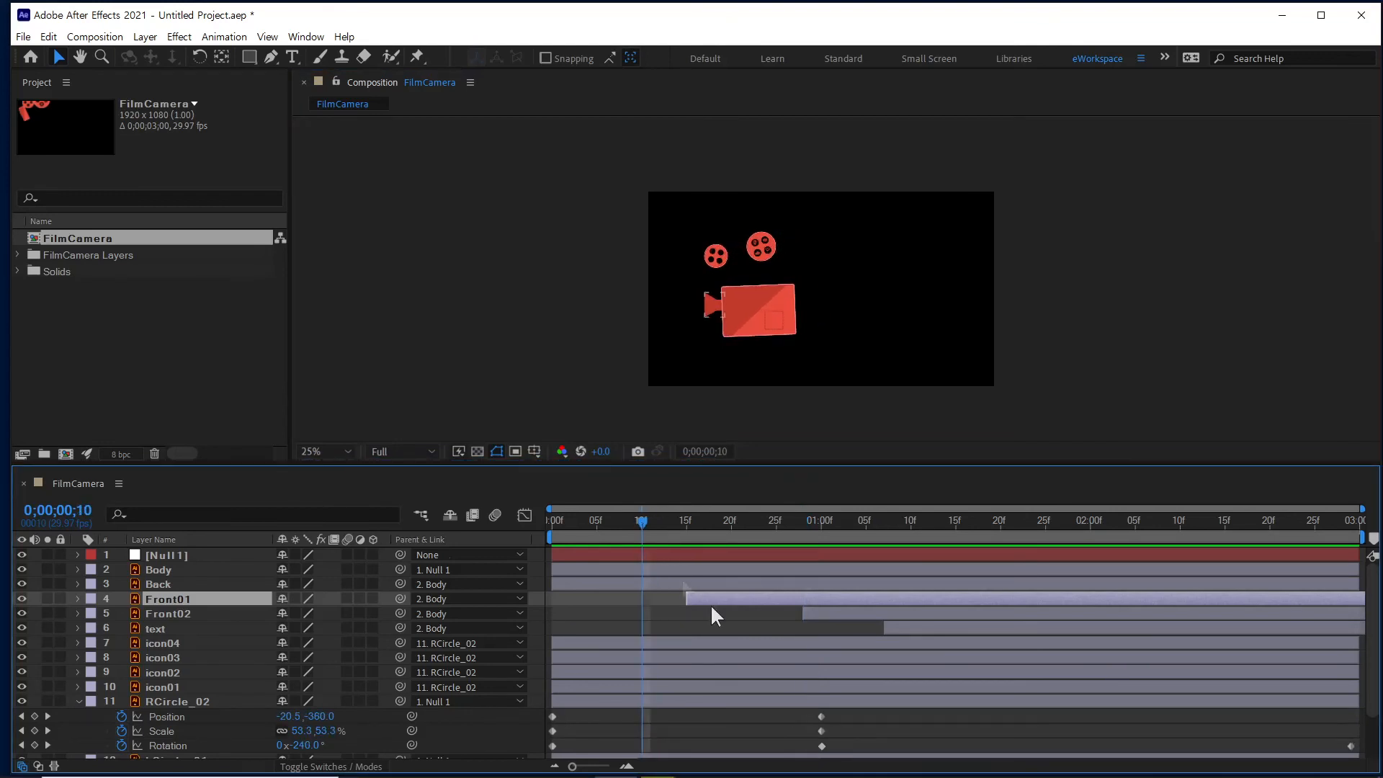
shift+click(913, 628)
drag(910, 599, 866, 600)
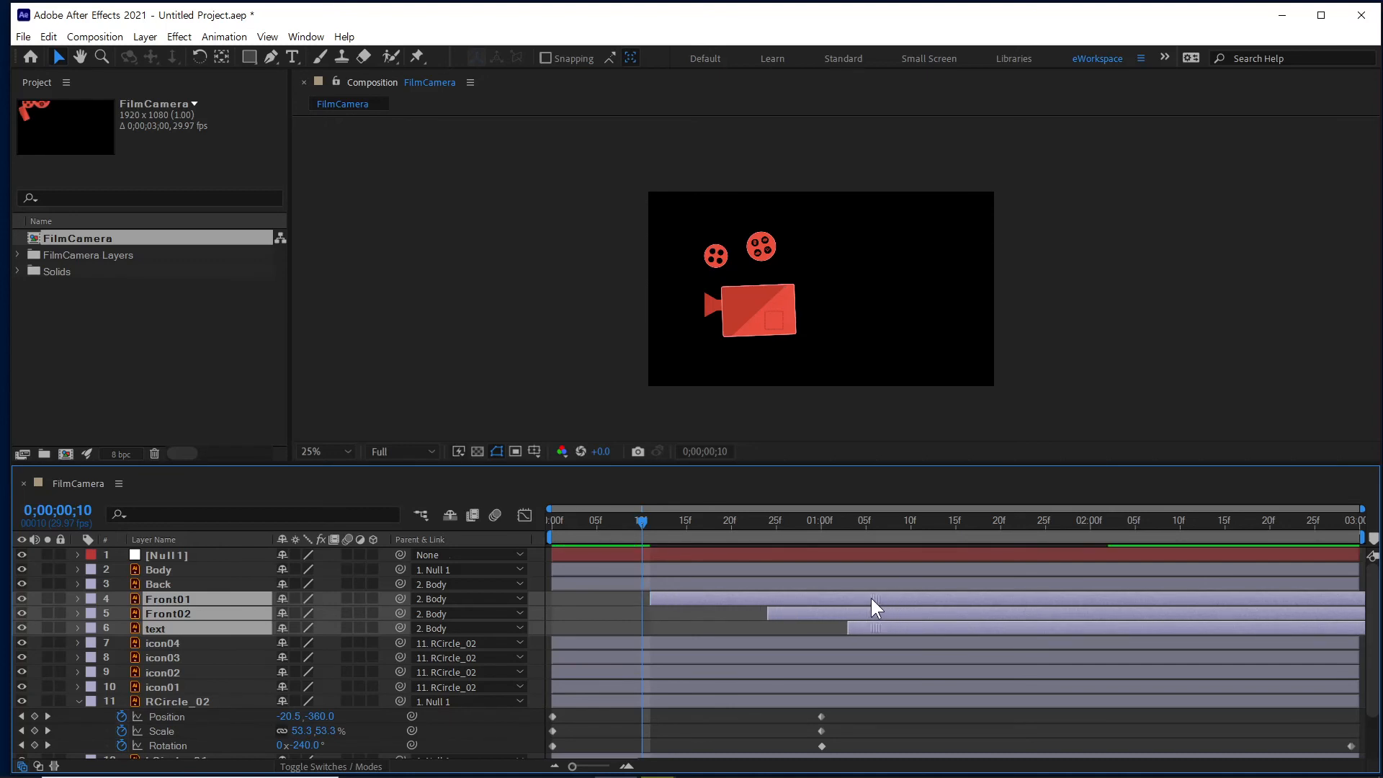
drag(648, 517, 552, 522)
key(space)
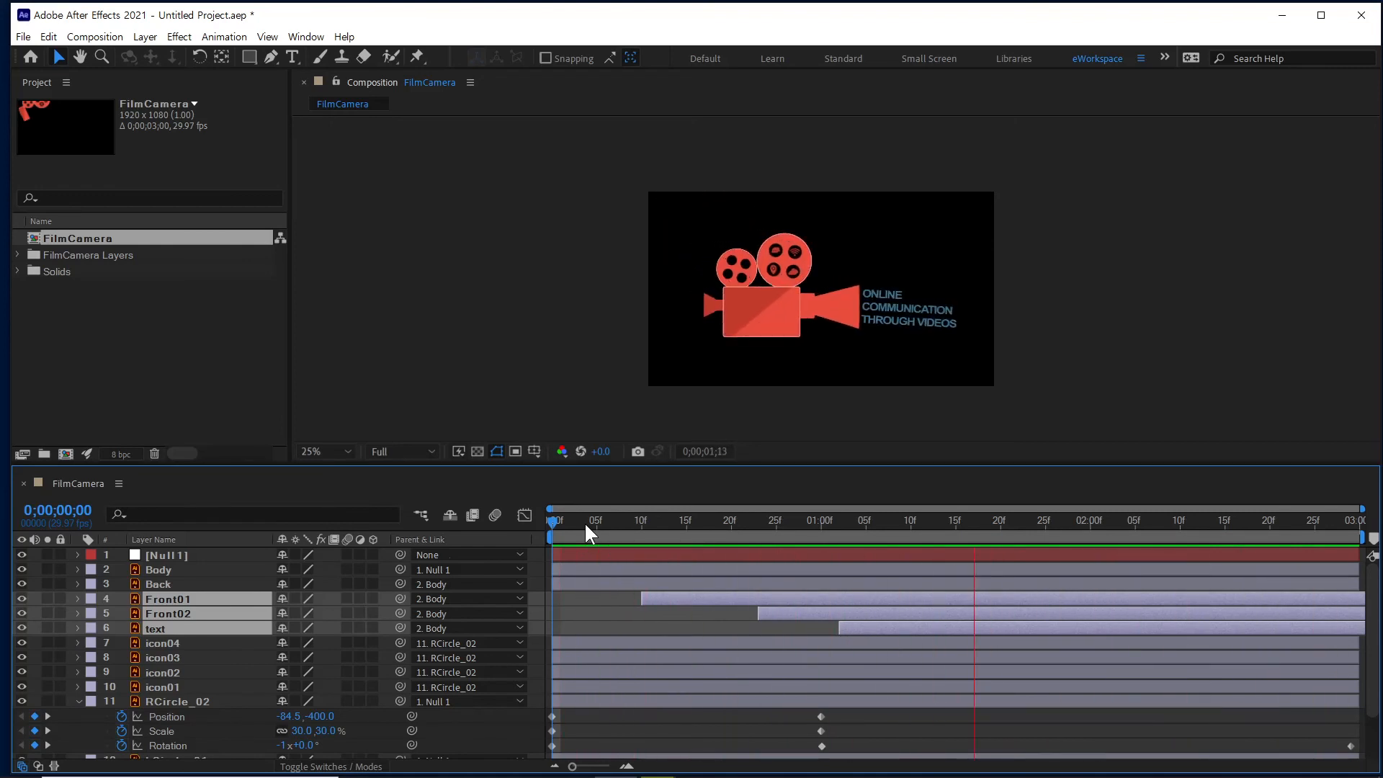
key(space)
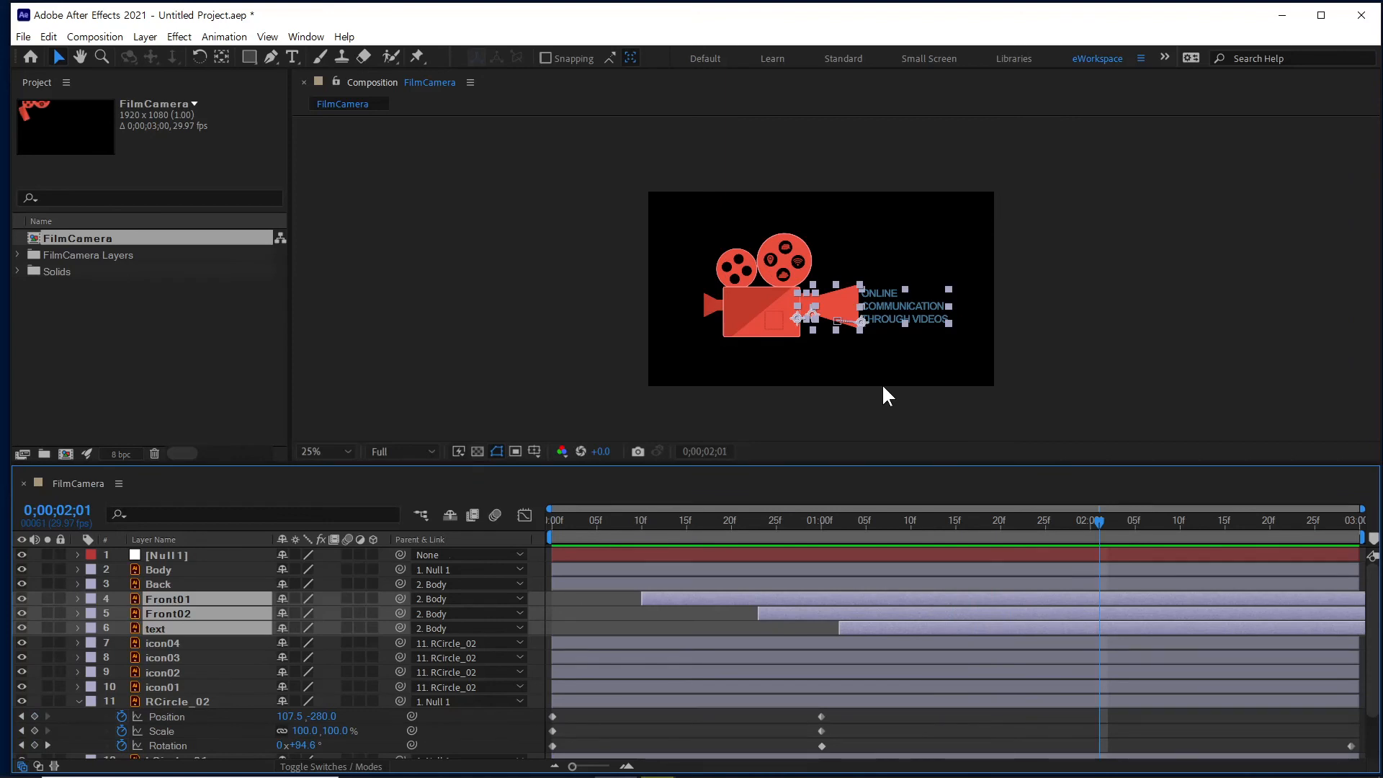
Create a new 1280 x 720 composition with the HDV/HDTV 720 29.97 preset and a duration of 0;00;03;00.
key(slash)
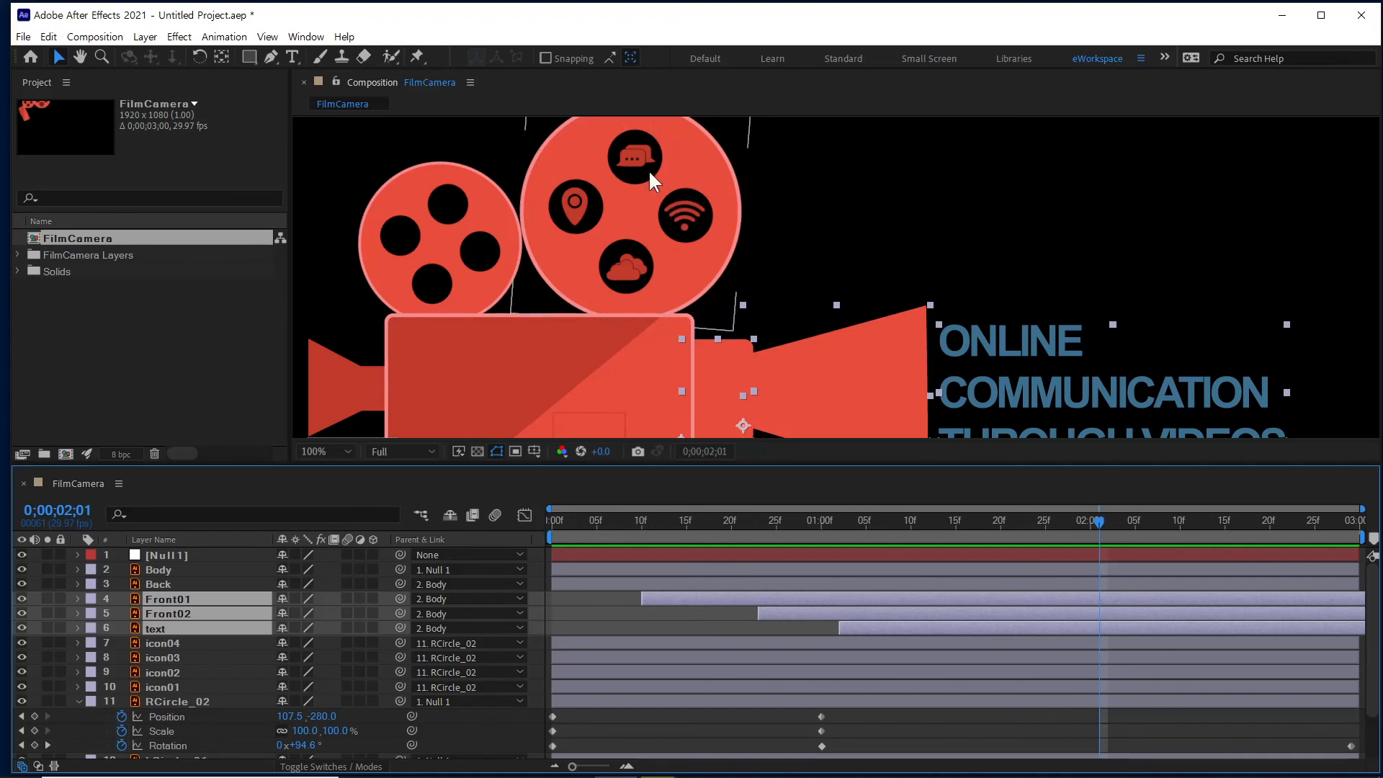
drag(586, 511, 1096, 509)
click(196, 350)
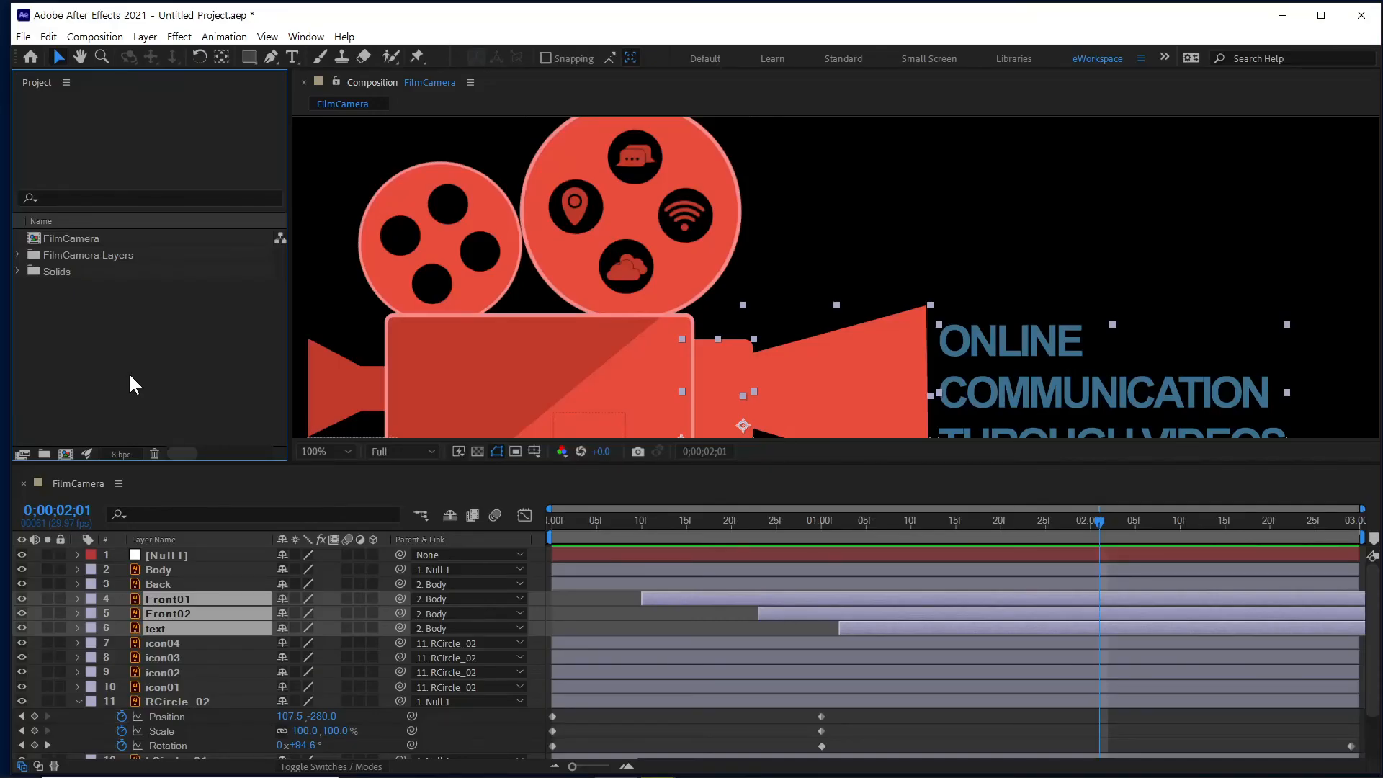
click(66, 454)
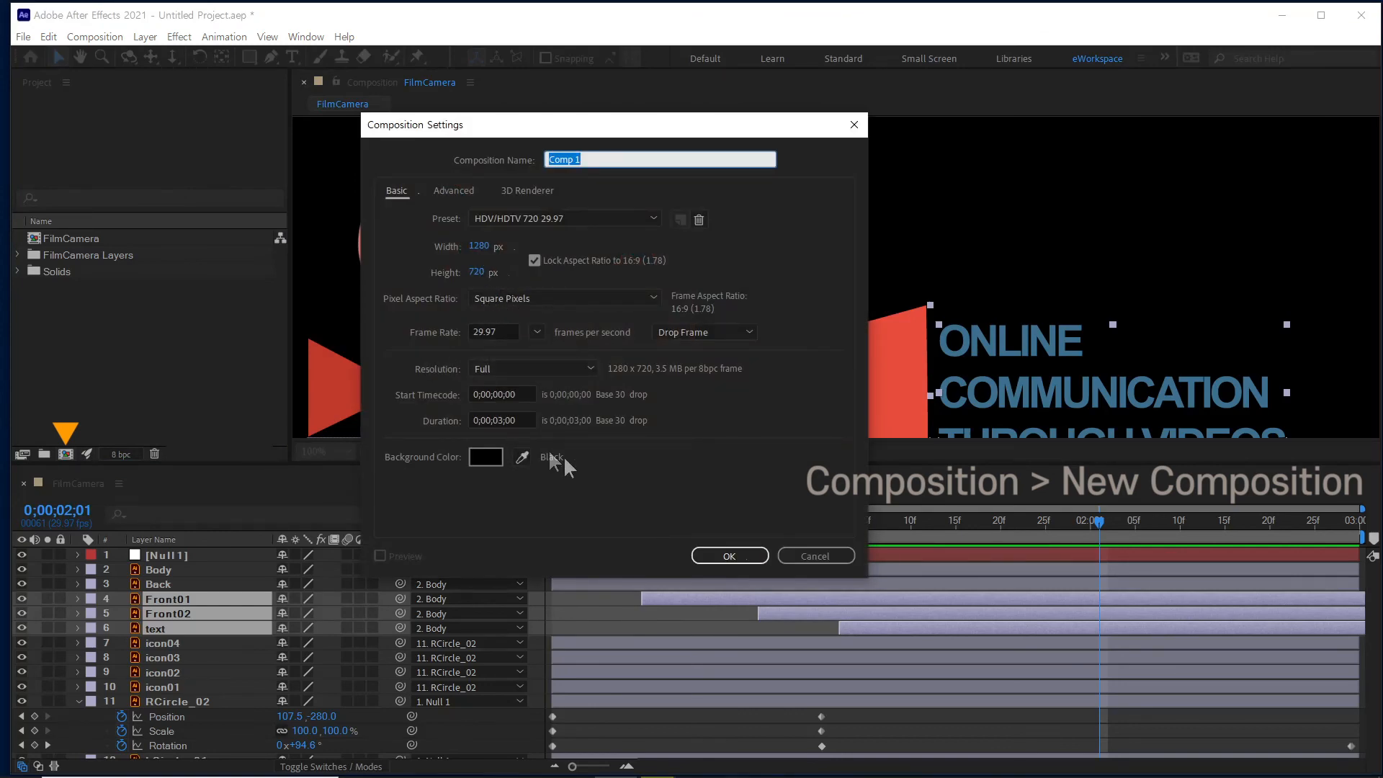
click(728, 555)
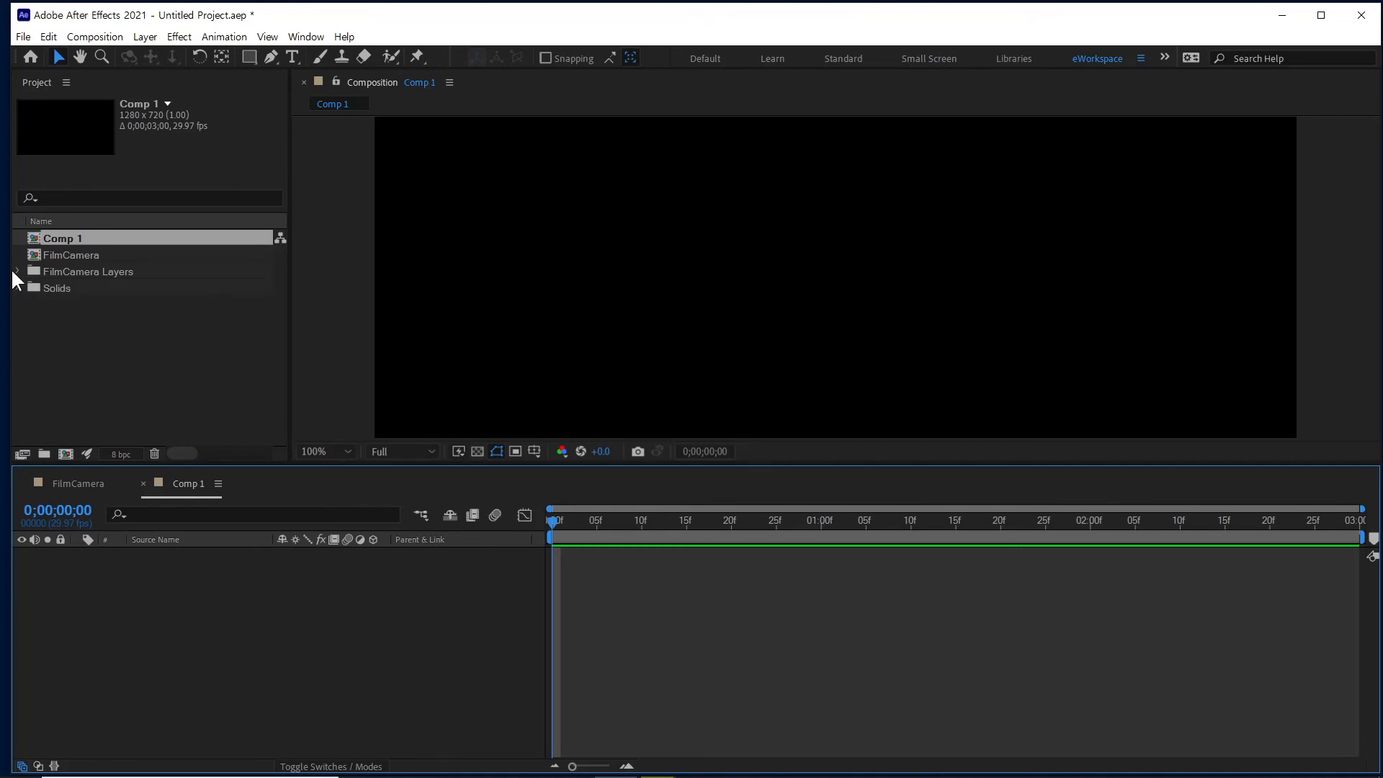
Add the icon01 to icon04 artwork from the FilmCamera Layers folder to the new composition.
click(17, 271)
click(118, 336)
shift+click(108, 386)
drag(131, 383, 168, 607)
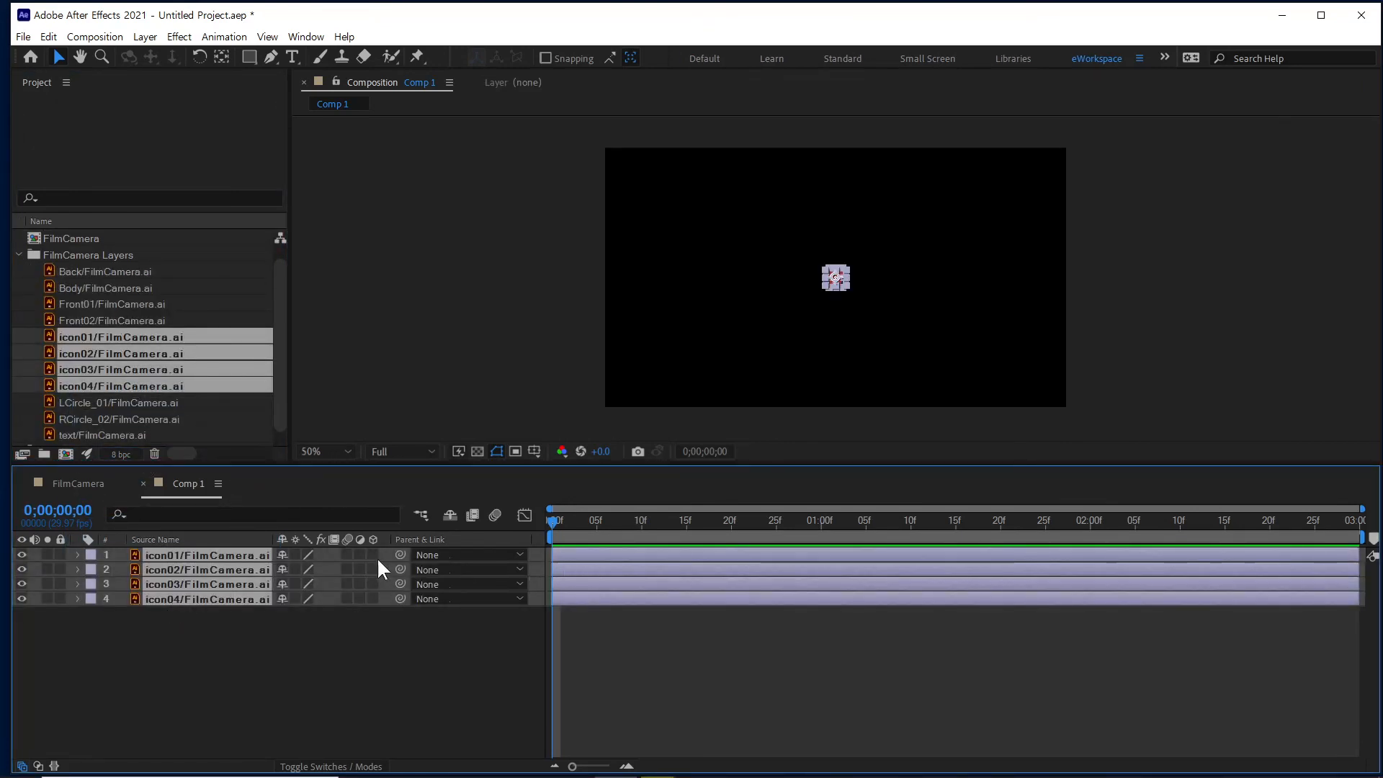
Make the four icon layers 3D and show the composition in a two-view layout.
click(374, 556)
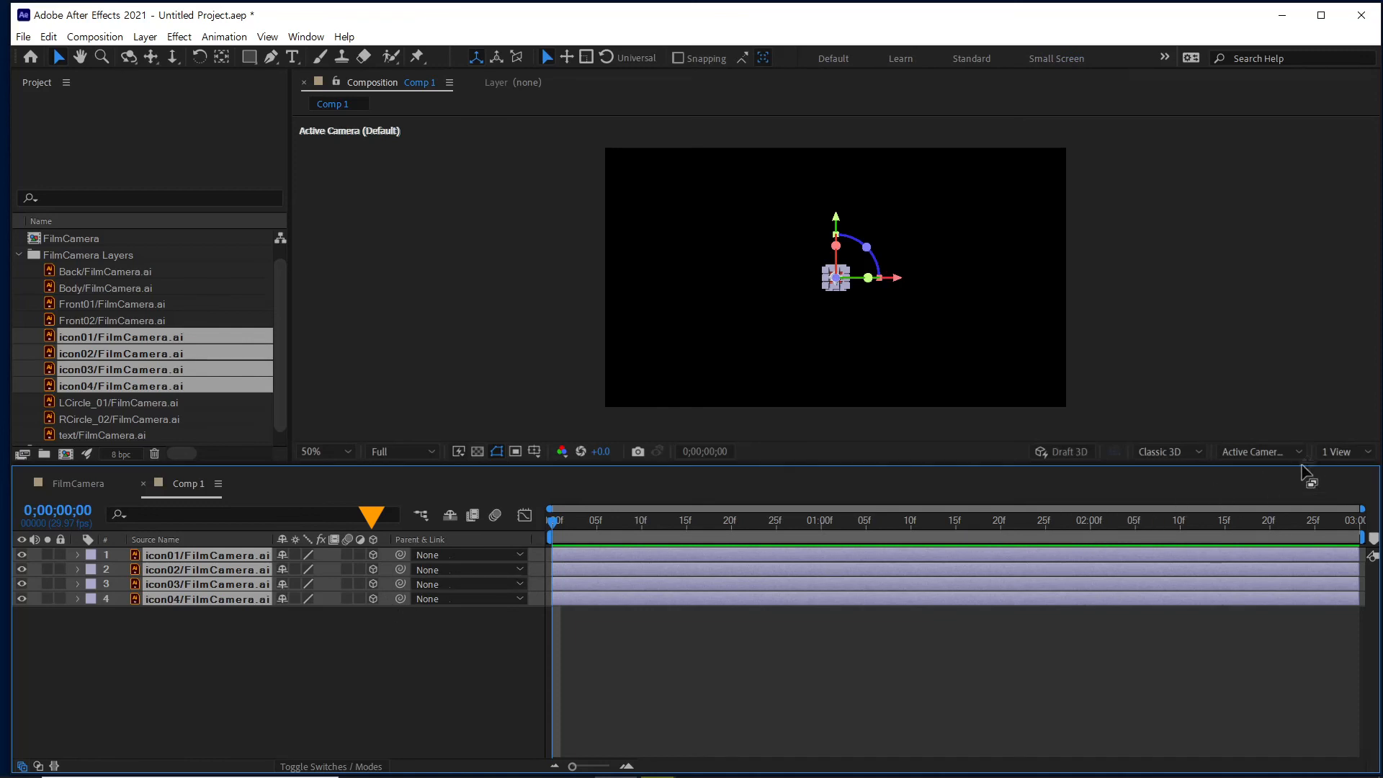
click(1342, 452)
click(1311, 483)
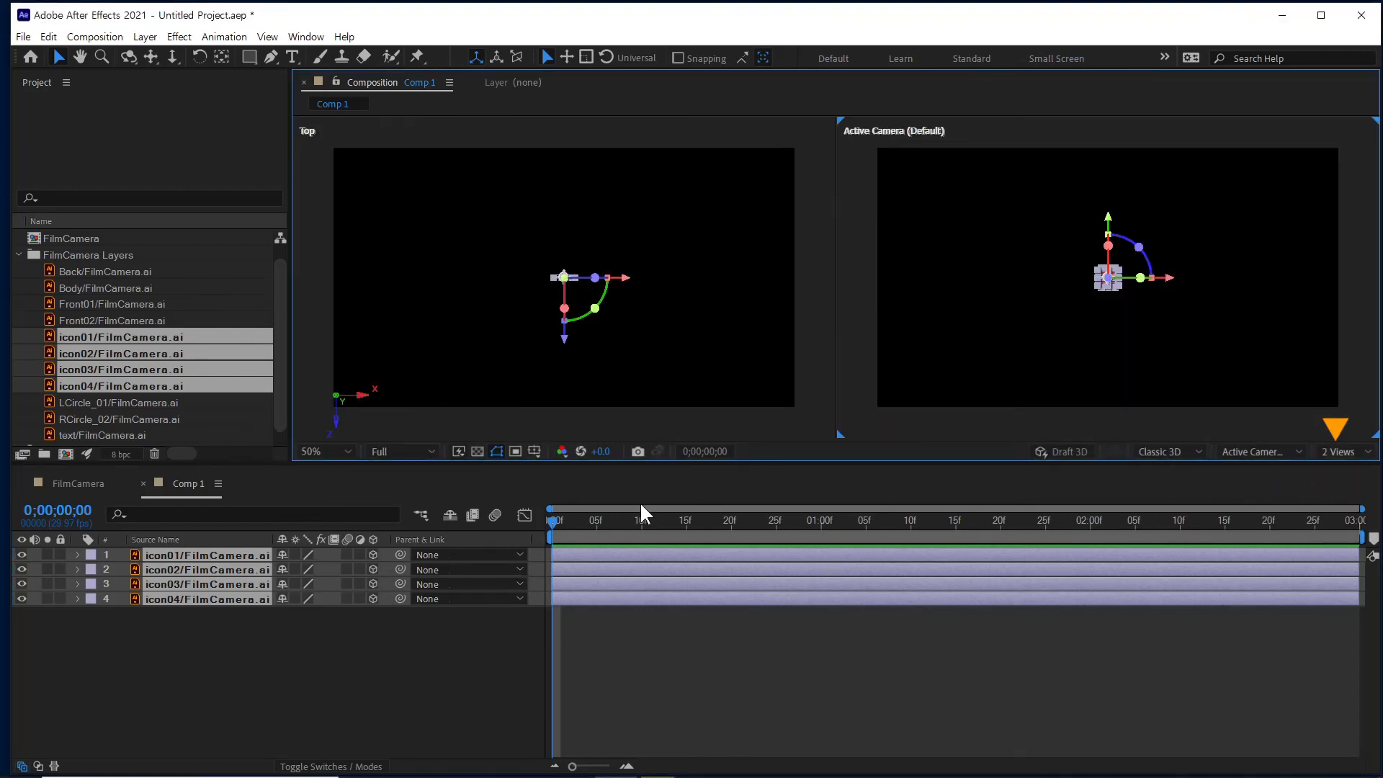
In the Top view, move icon01 to the right and icon02 to the left of the centre along the X axis.
click(222, 669)
click(216, 555)
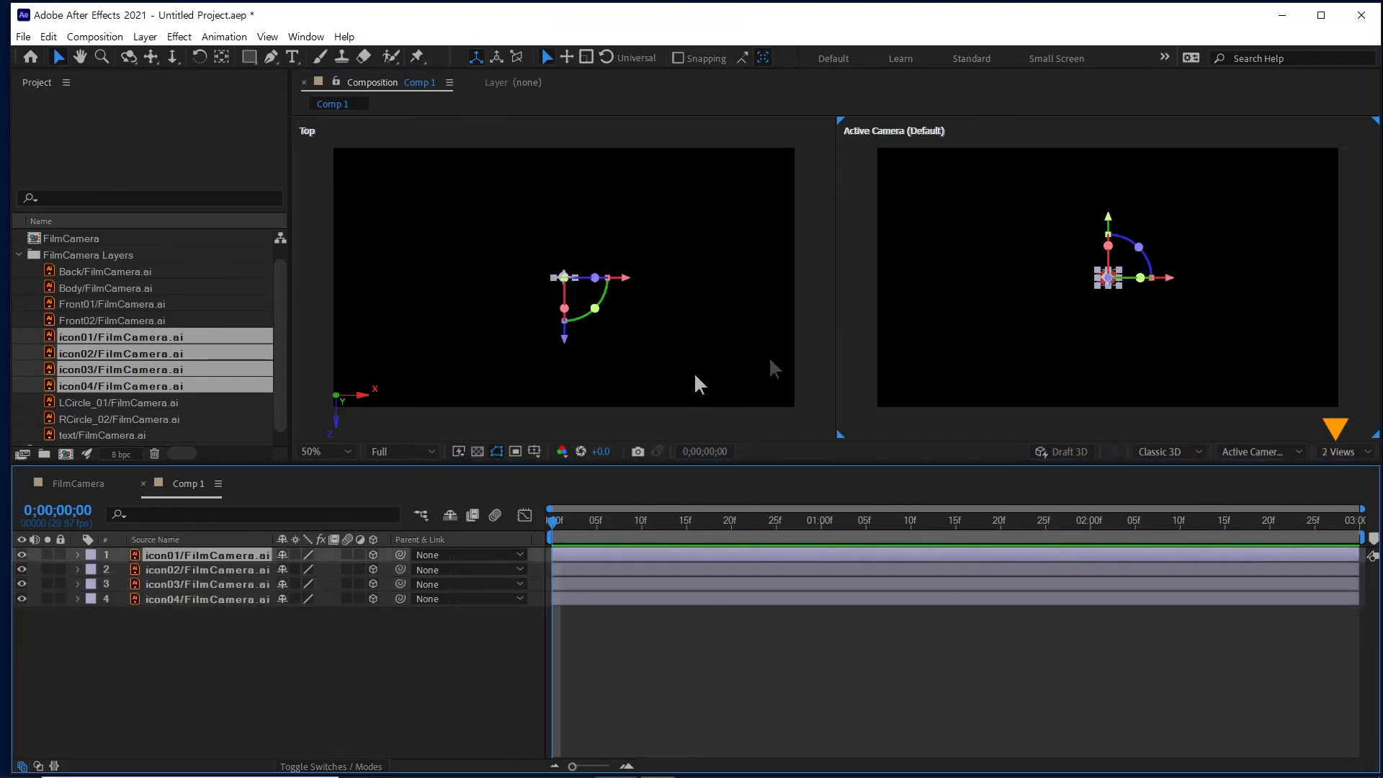
drag(630, 281, 709, 288)
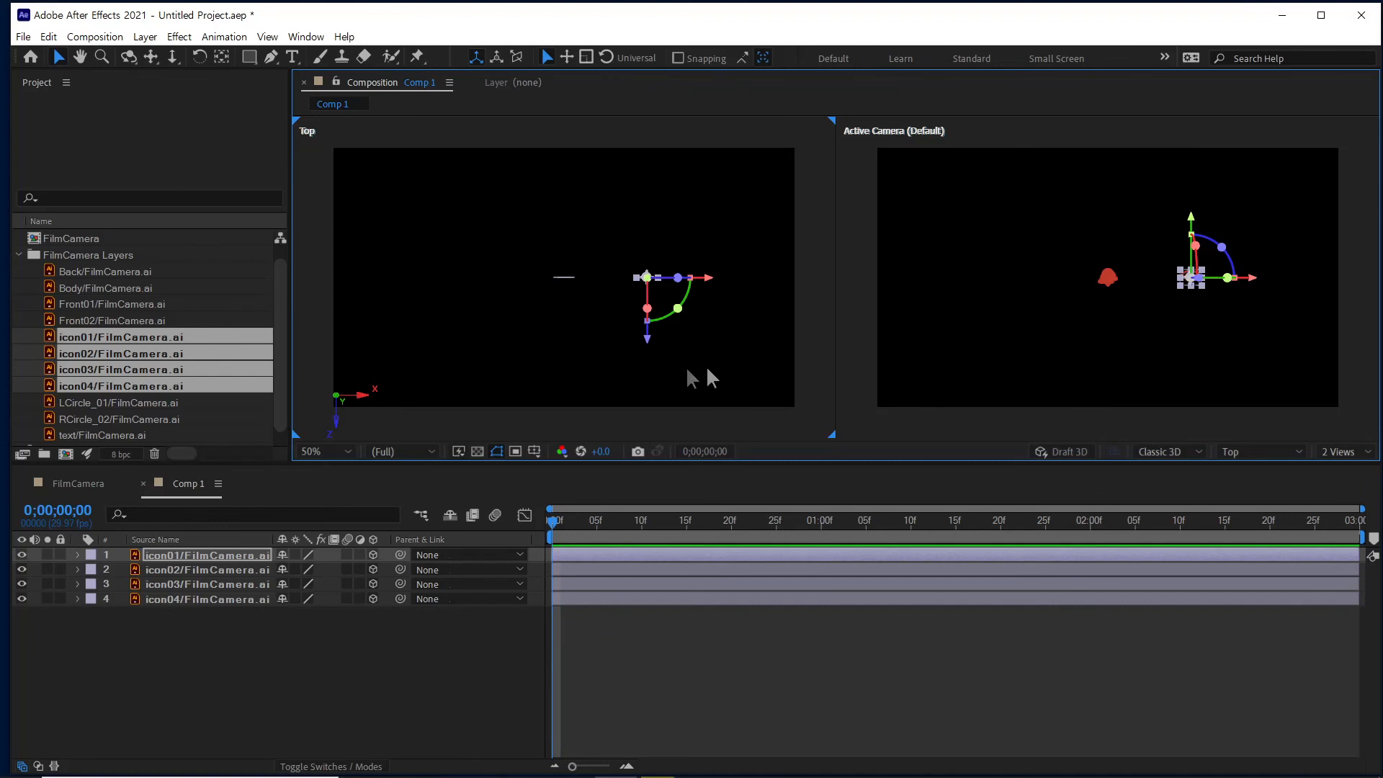
click(255, 570)
drag(706, 279, 545, 288)
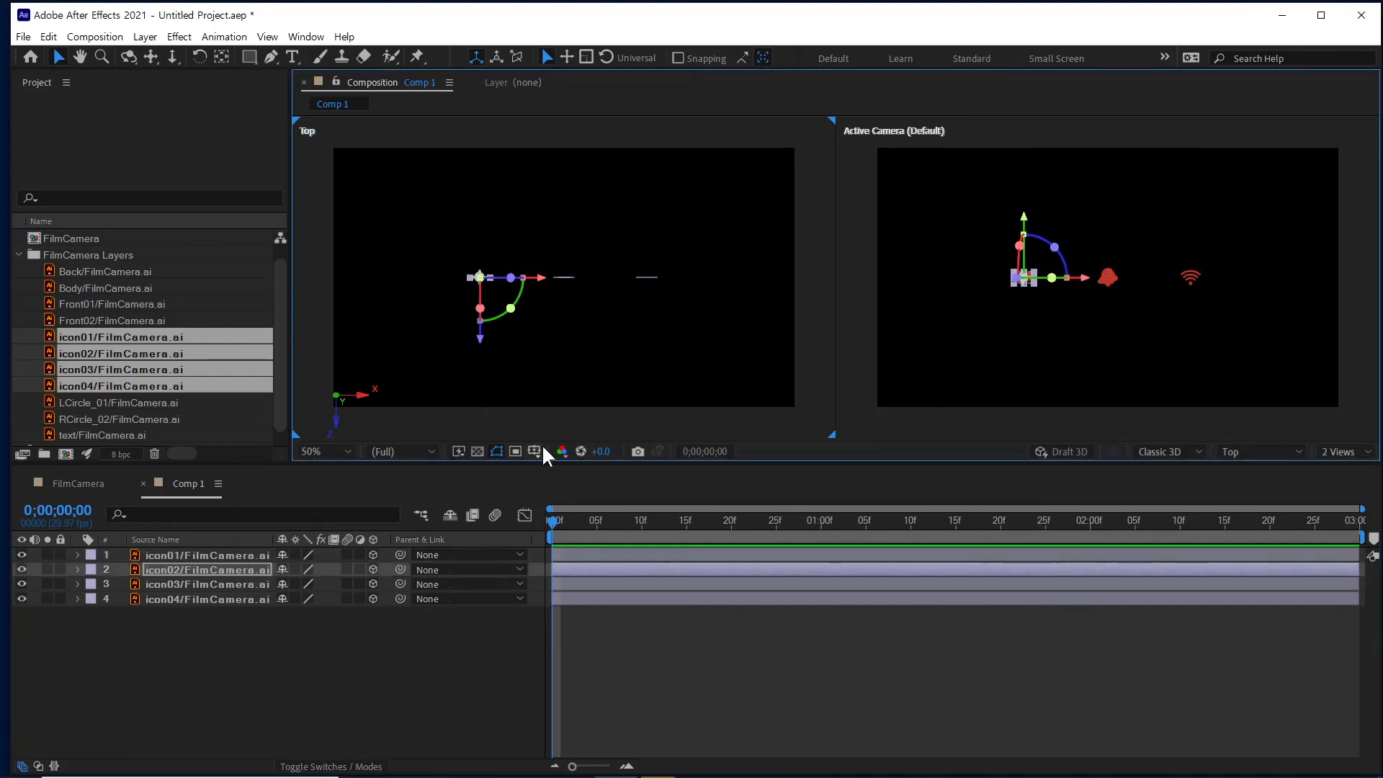
In the Top view, move icon03 back and icon04 forward along the Z axis, and check their overlap in the camera view.
click(232, 584)
drag(564, 338, 567, 277)
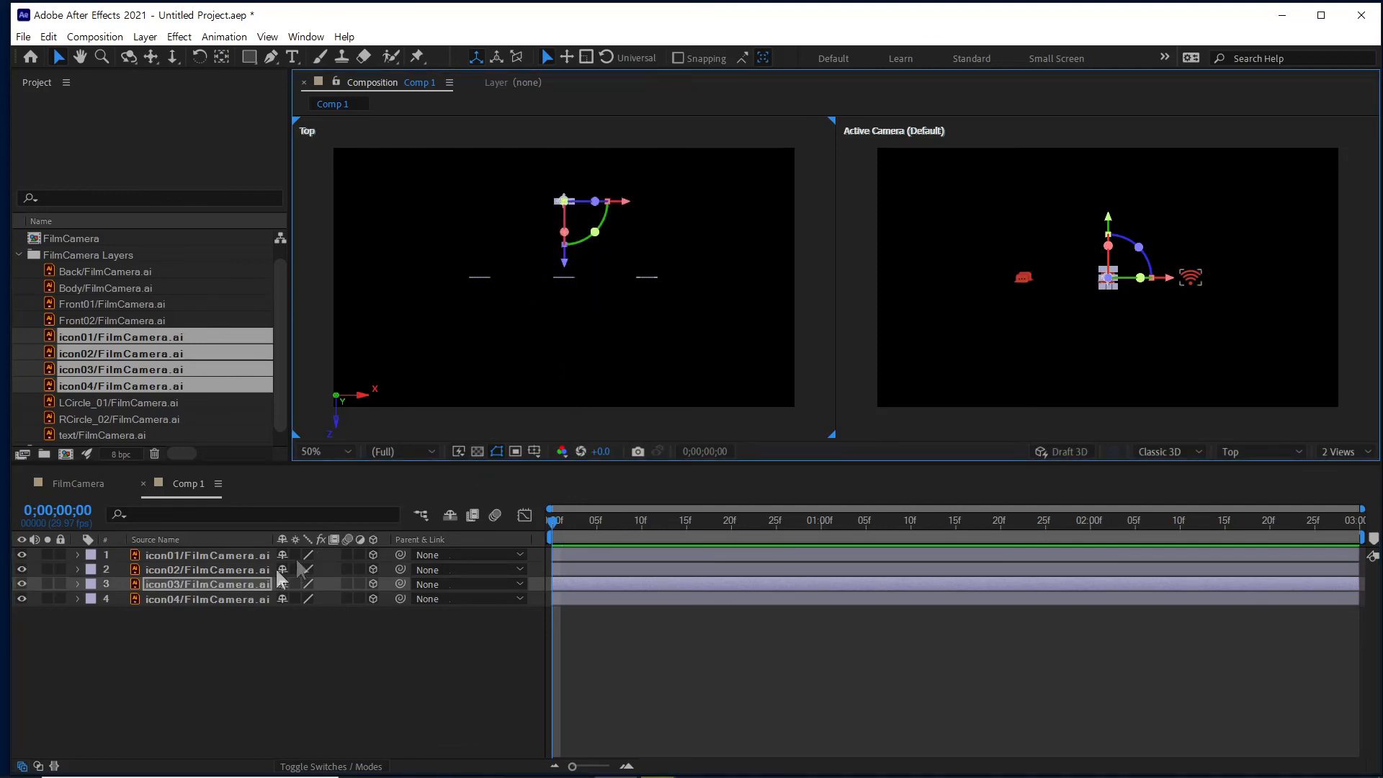
click(241, 599)
drag(566, 346, 571, 424)
click(750, 411)
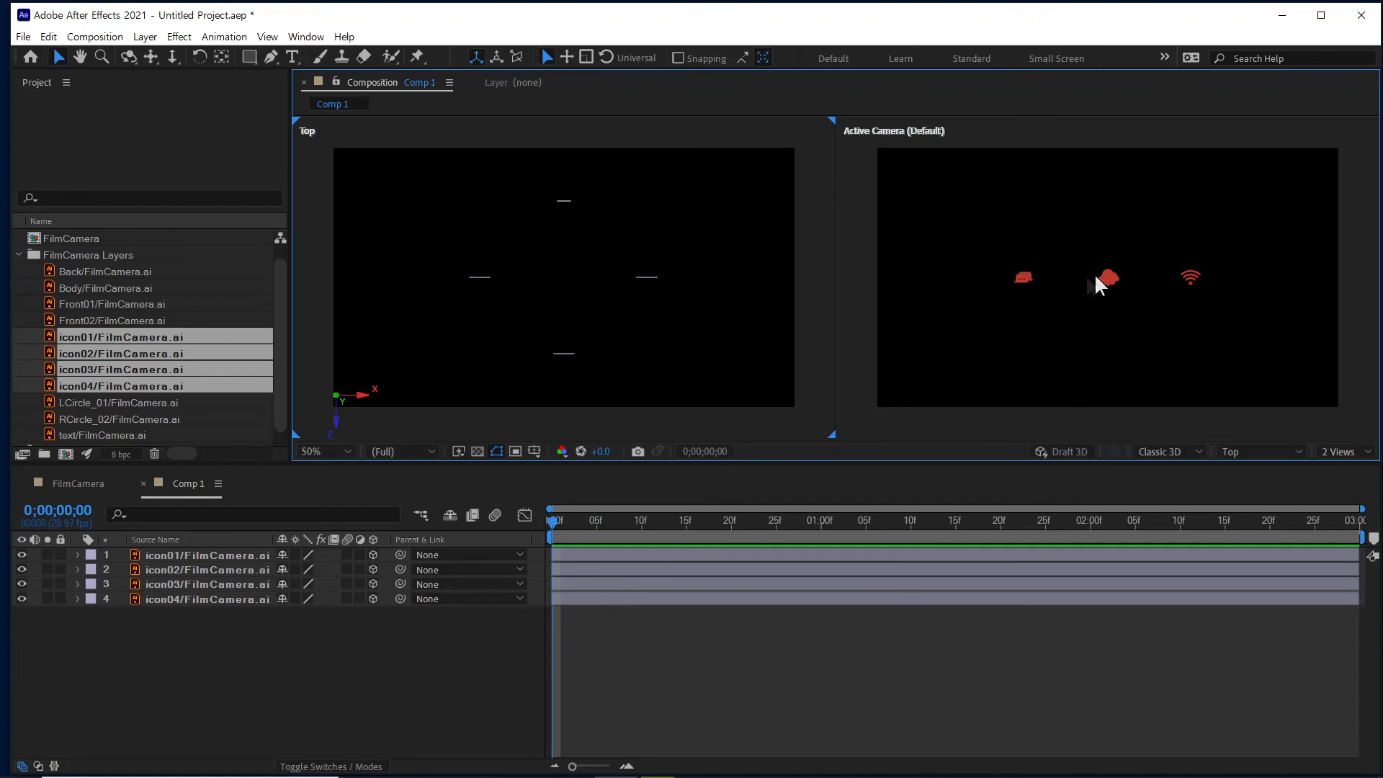
drag(1085, 252, 1133, 320)
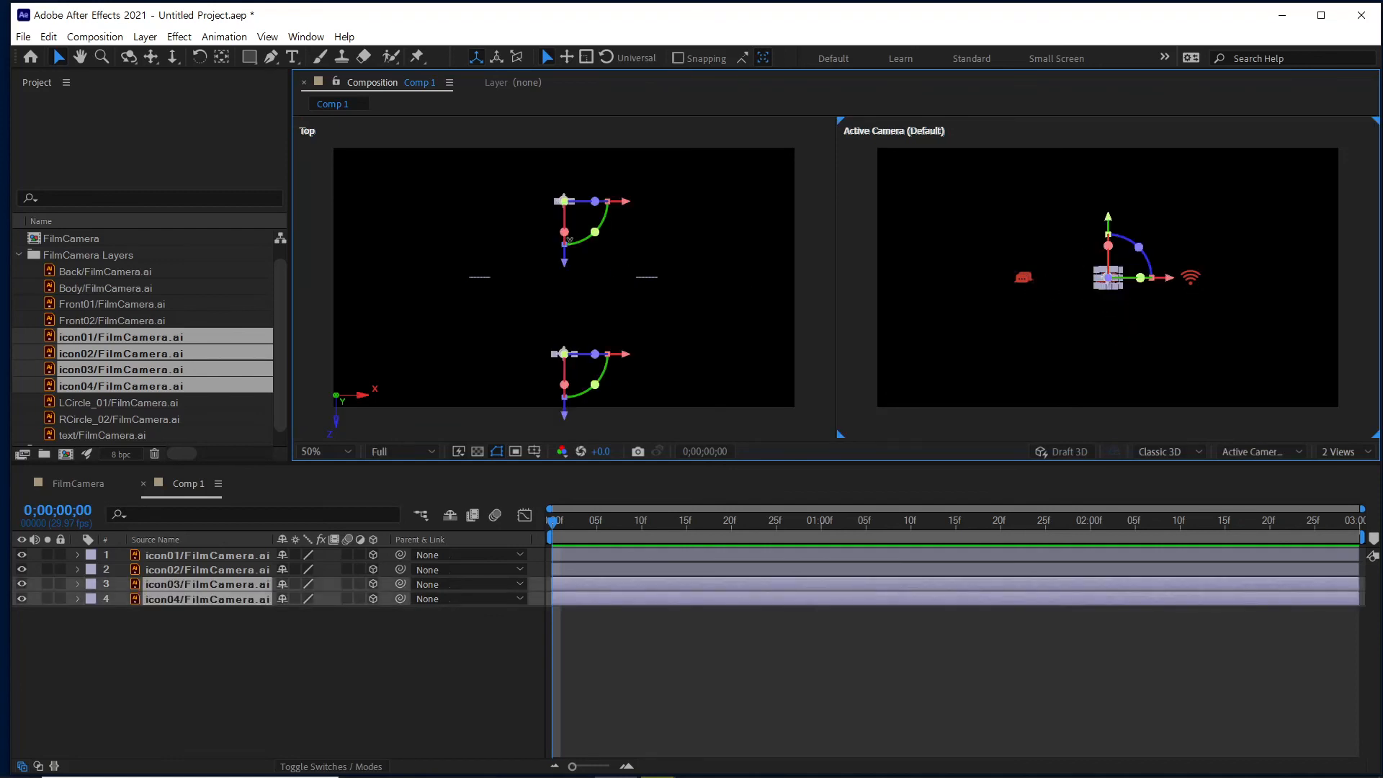
click(1136, 353)
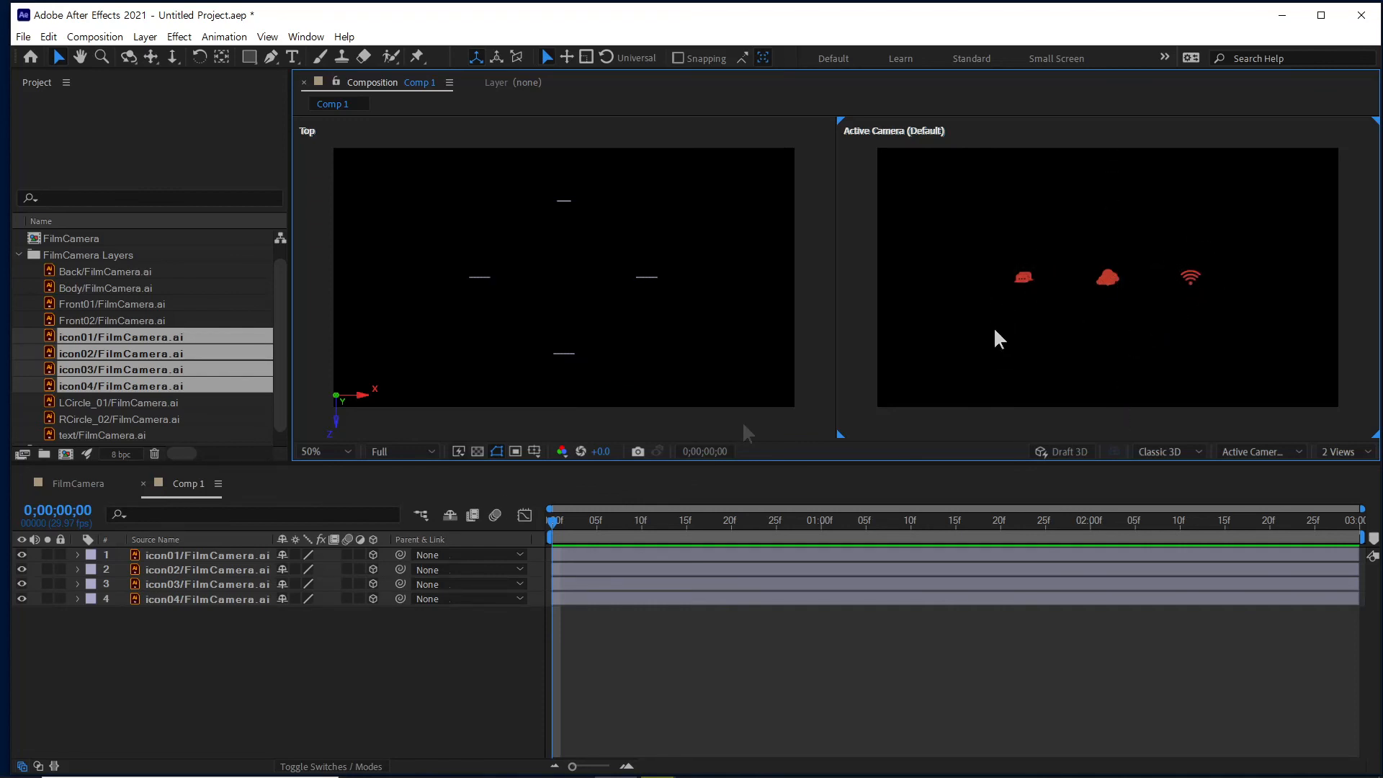
Add a null object as a 3D layer and parent the four icon layers to it.
right_click(232, 635)
mouse_move(297, 465)
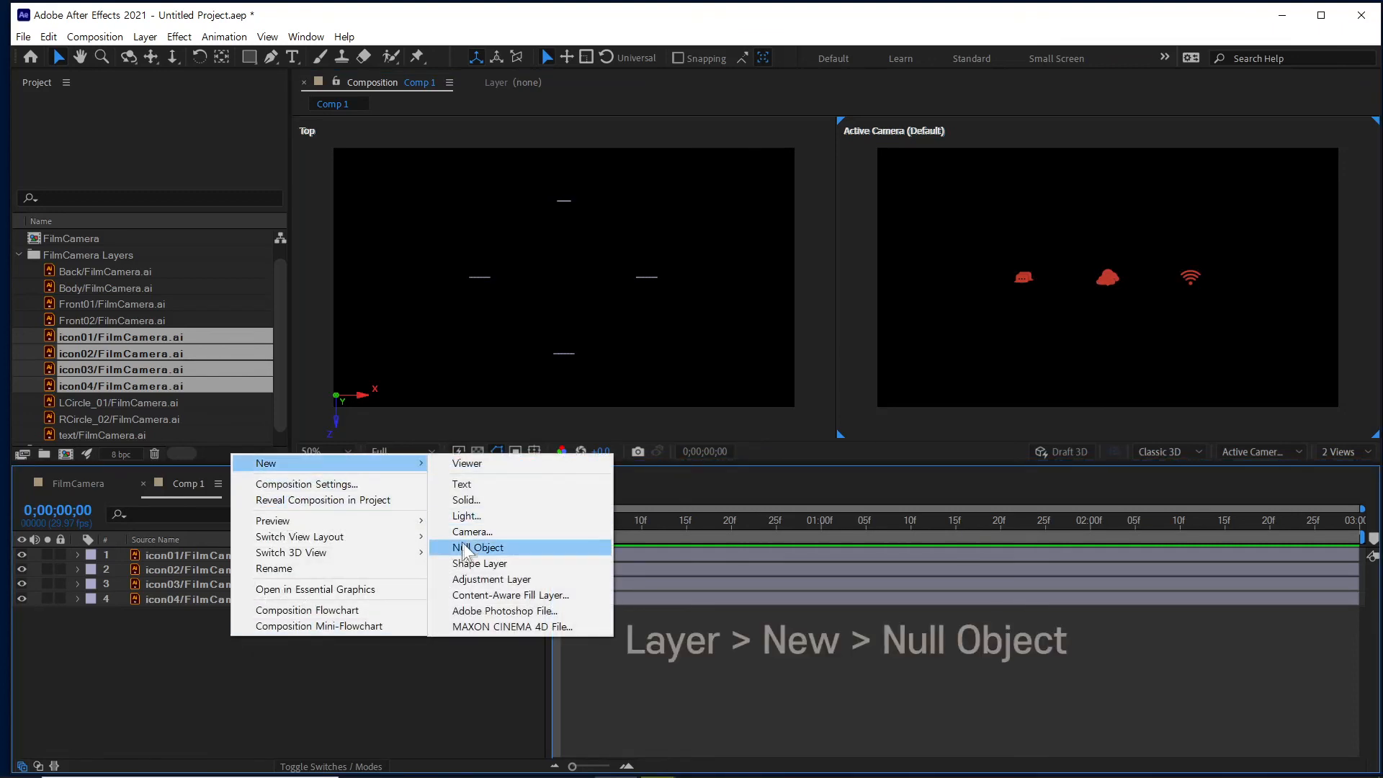
click(464, 549)
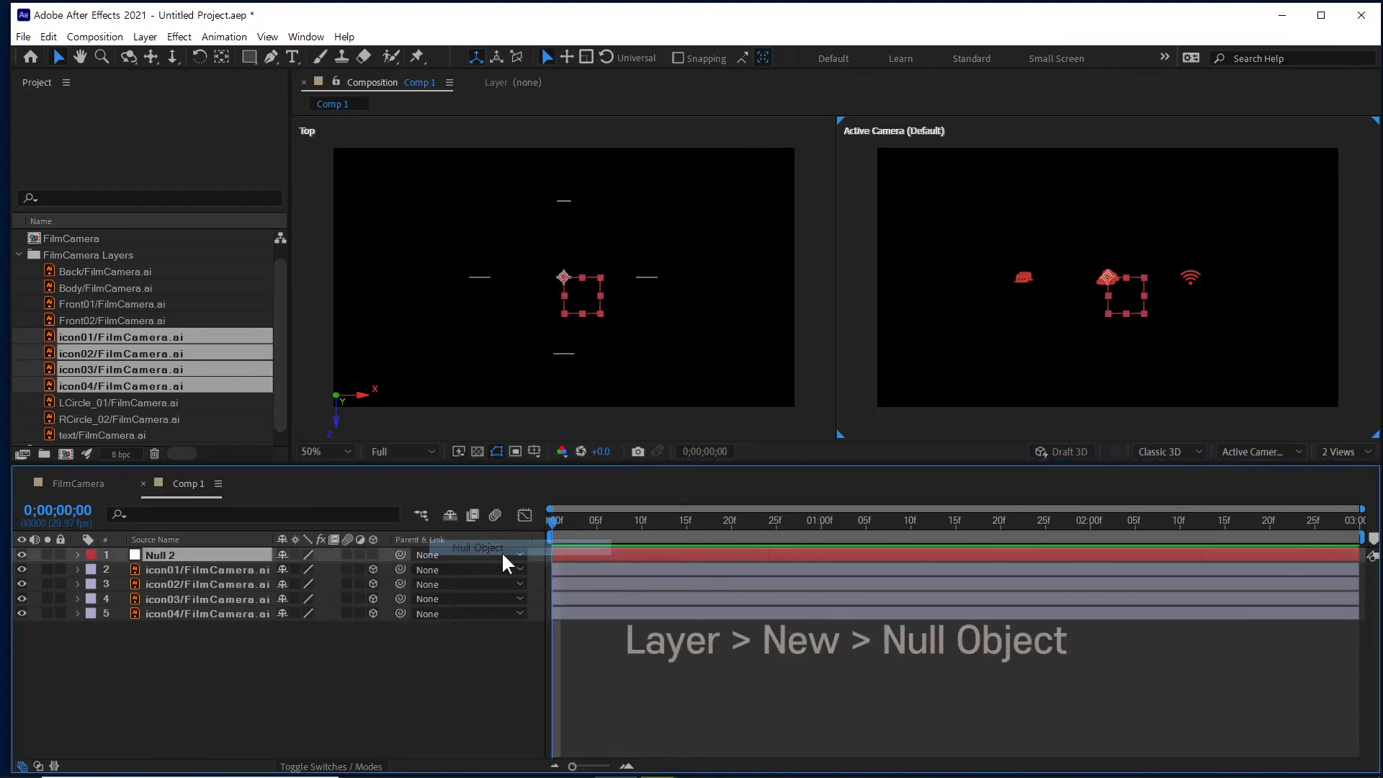
click(373, 553)
drag(251, 638, 243, 573)
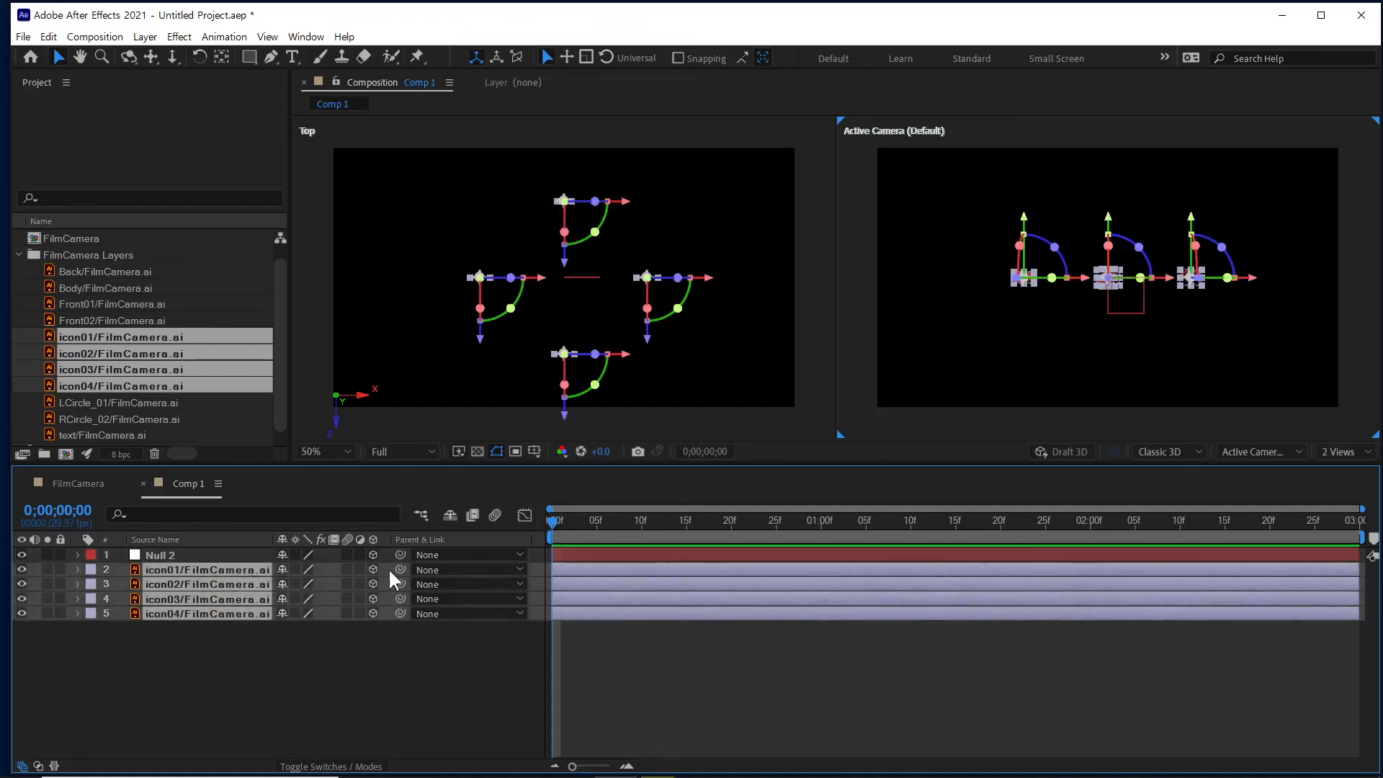
drag(397, 568, 240, 555)
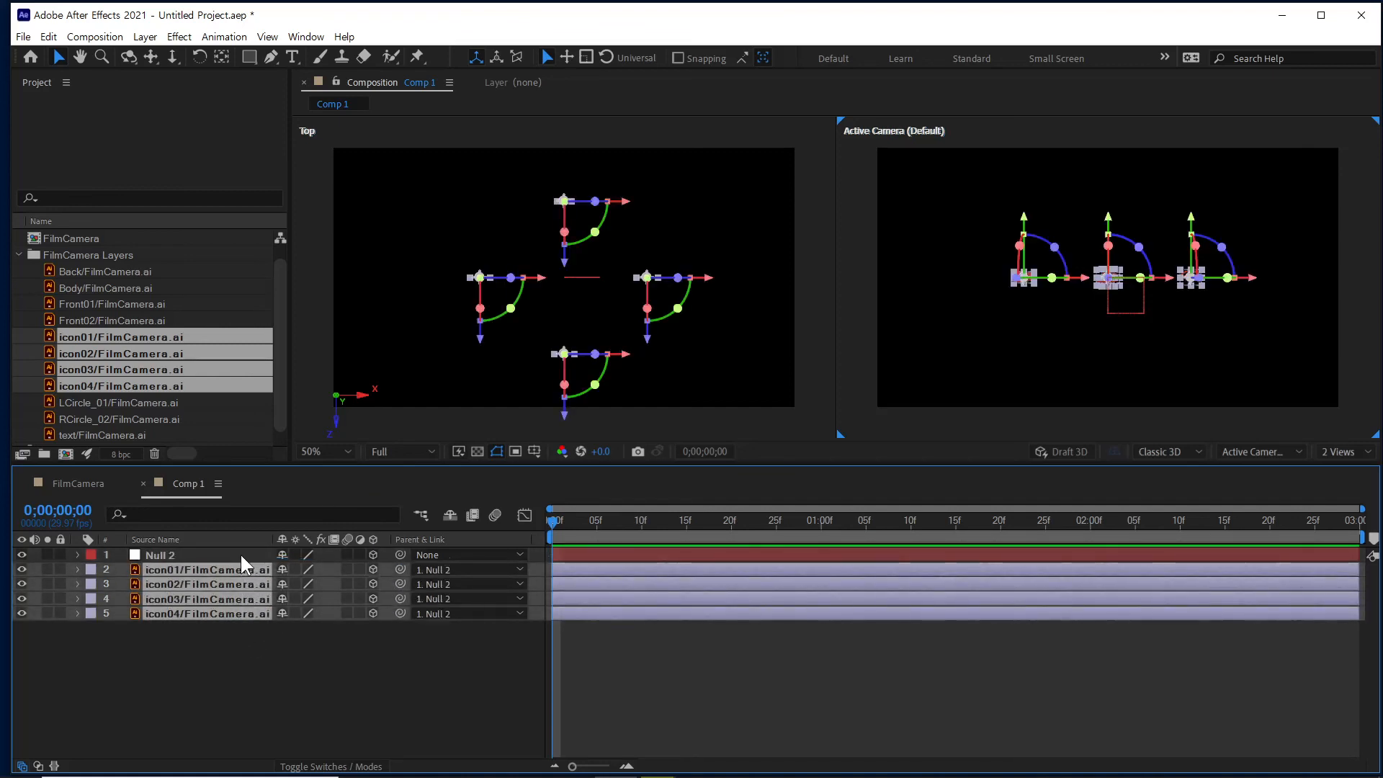
Keyframe the null's Y Rotation from 0 at 0;00;00;00 to one full turn at 0;00;02;29, and preview the orbiting icons.
click(242, 554)
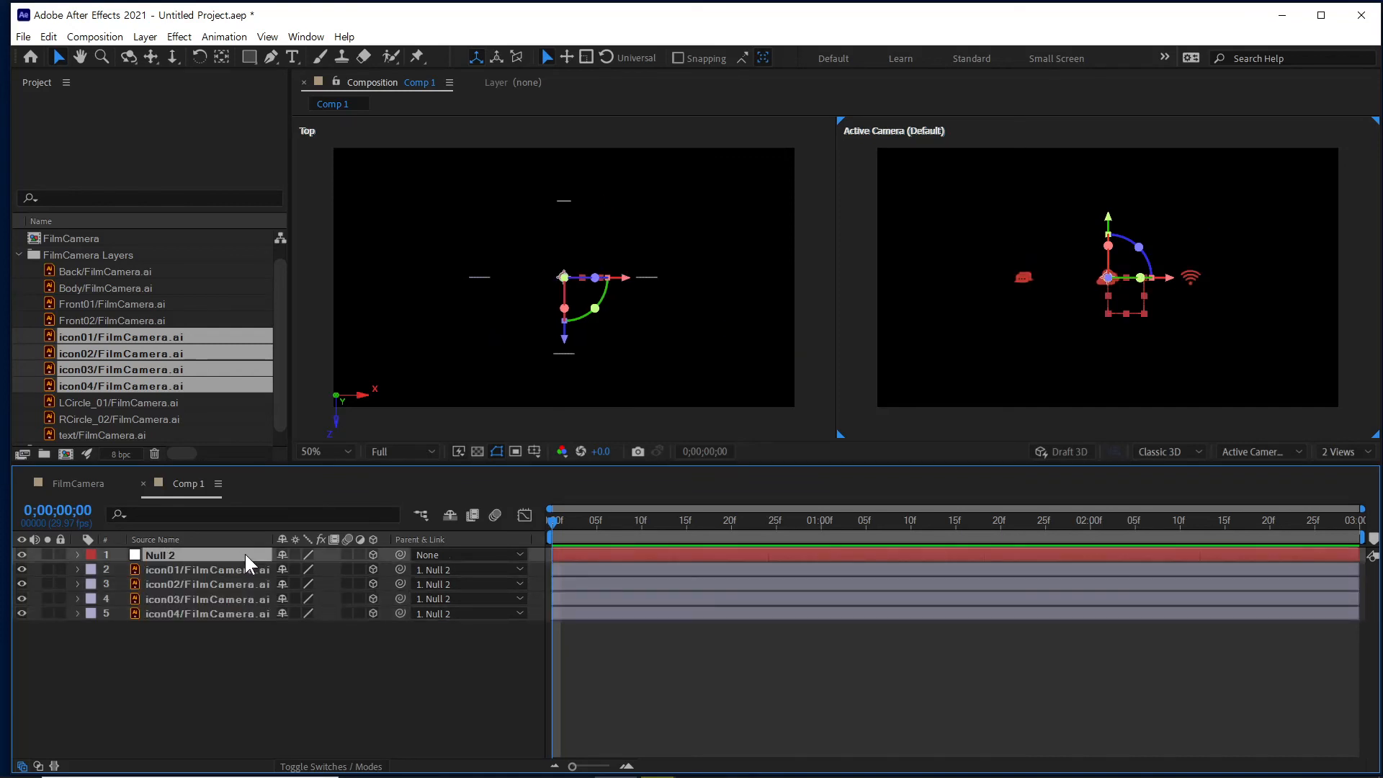
key(r)
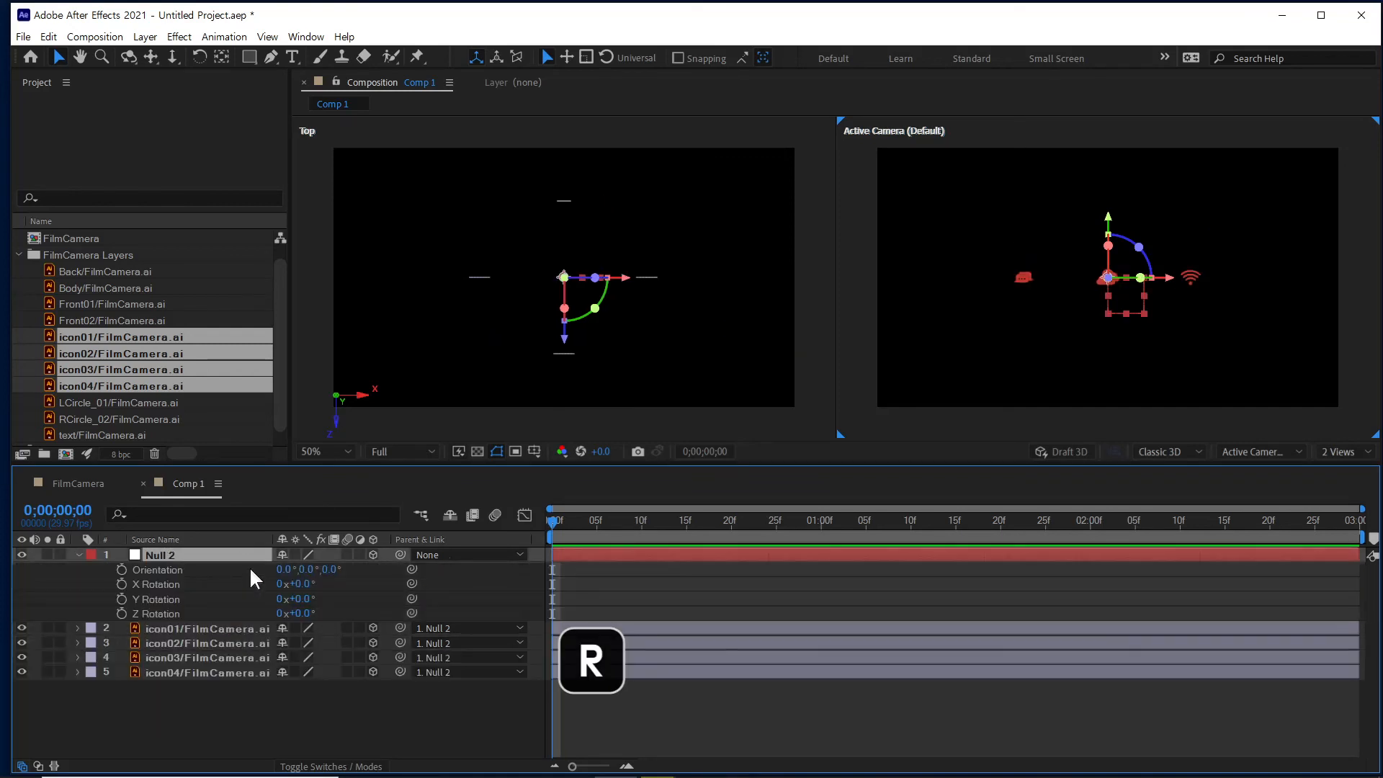
click(122, 600)
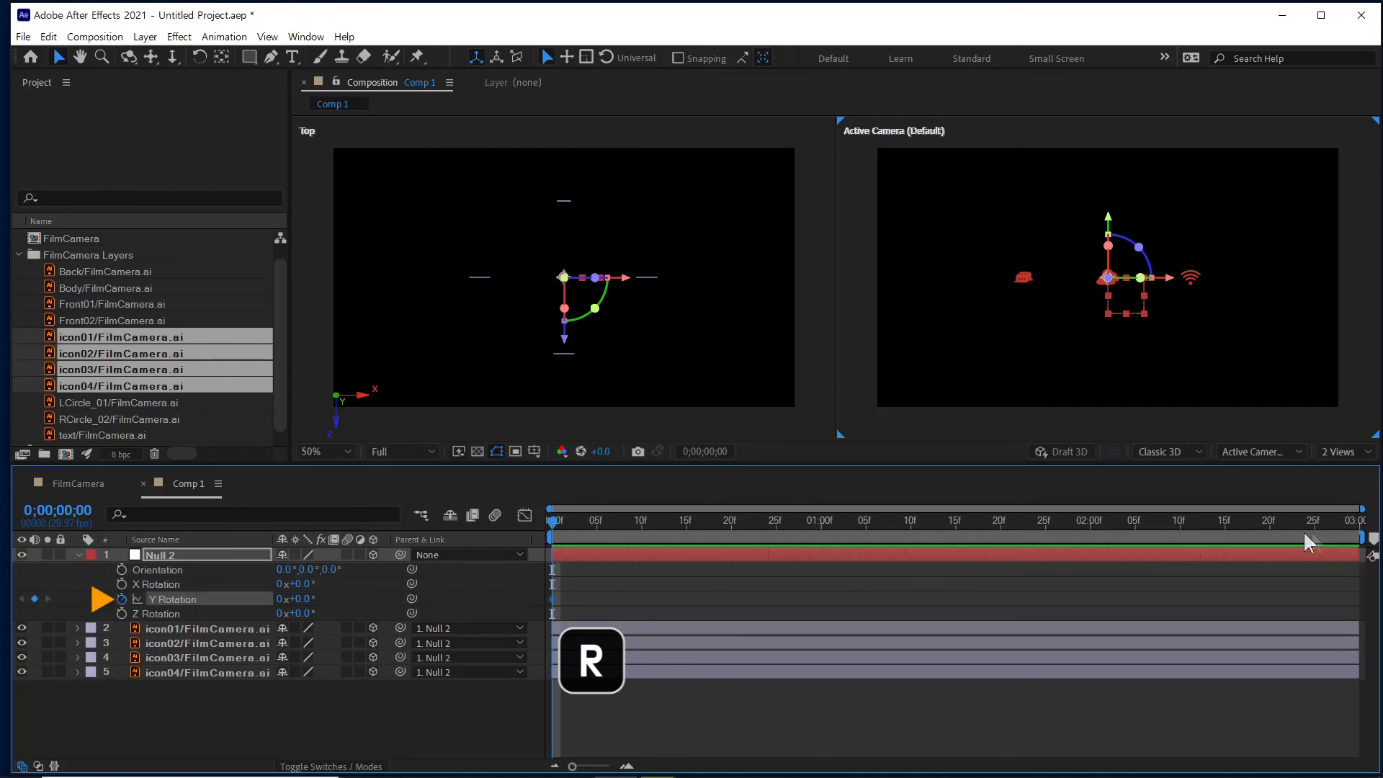
click(1351, 525)
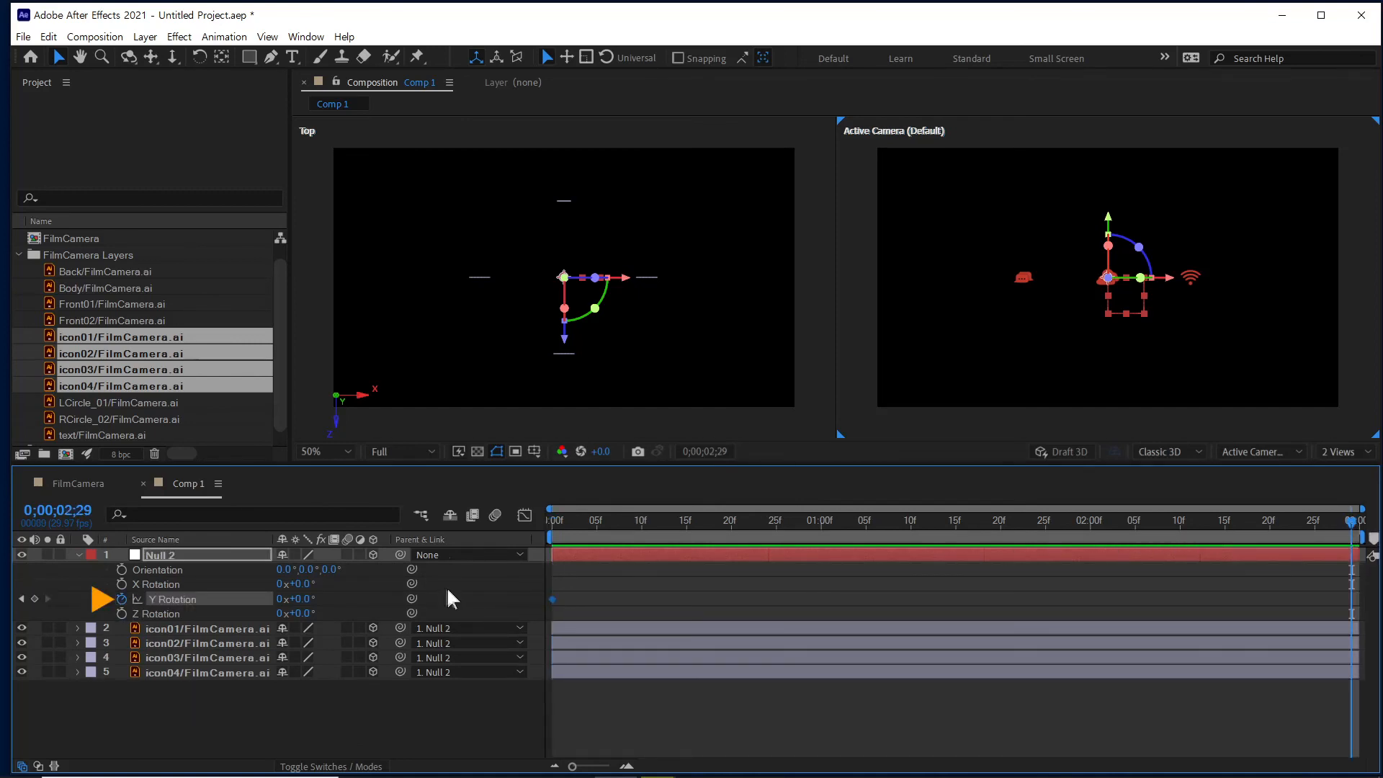
click(280, 598)
text(1)
key(Return)
click(558, 521)
key(space)
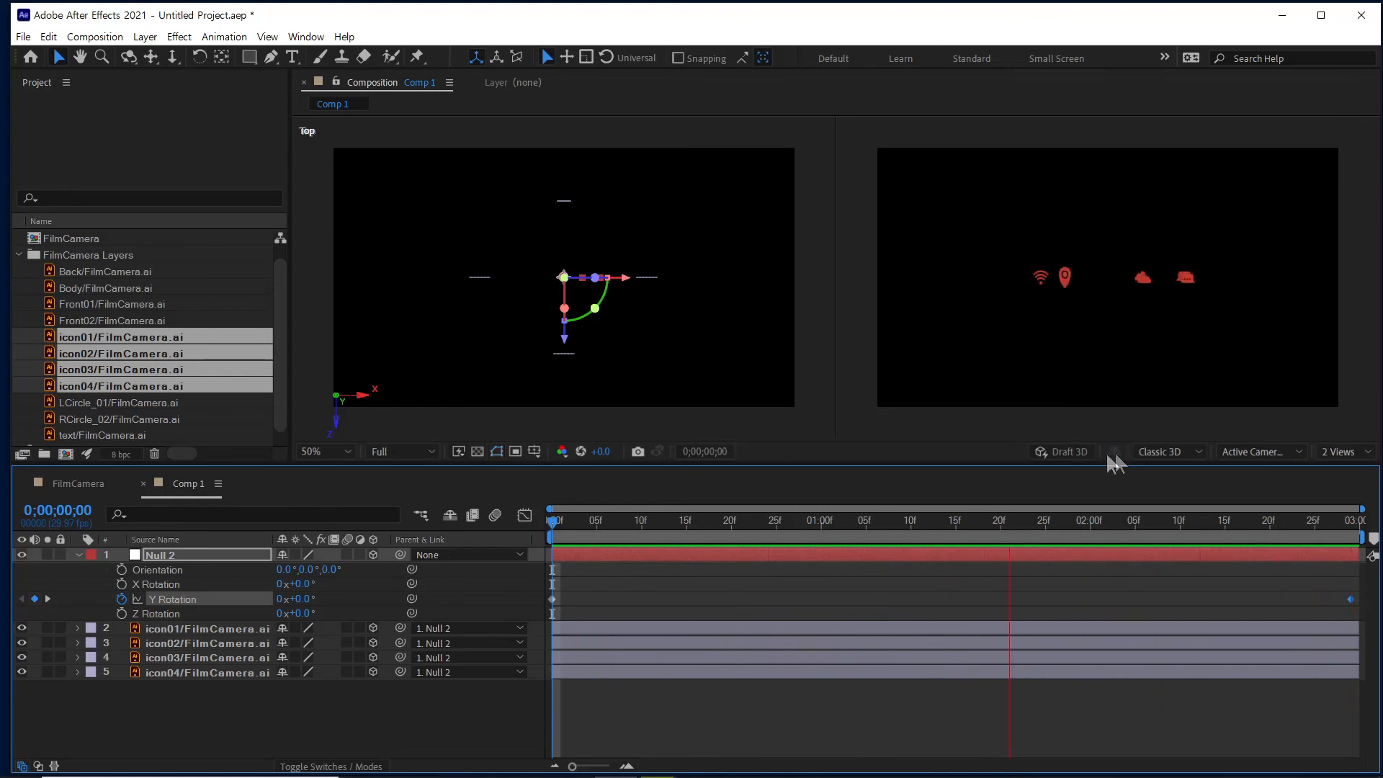
Stop the preview and scrub through the orbit to examine how the icons face the camera, returning to 0;00;00;00.
click(1174, 301)
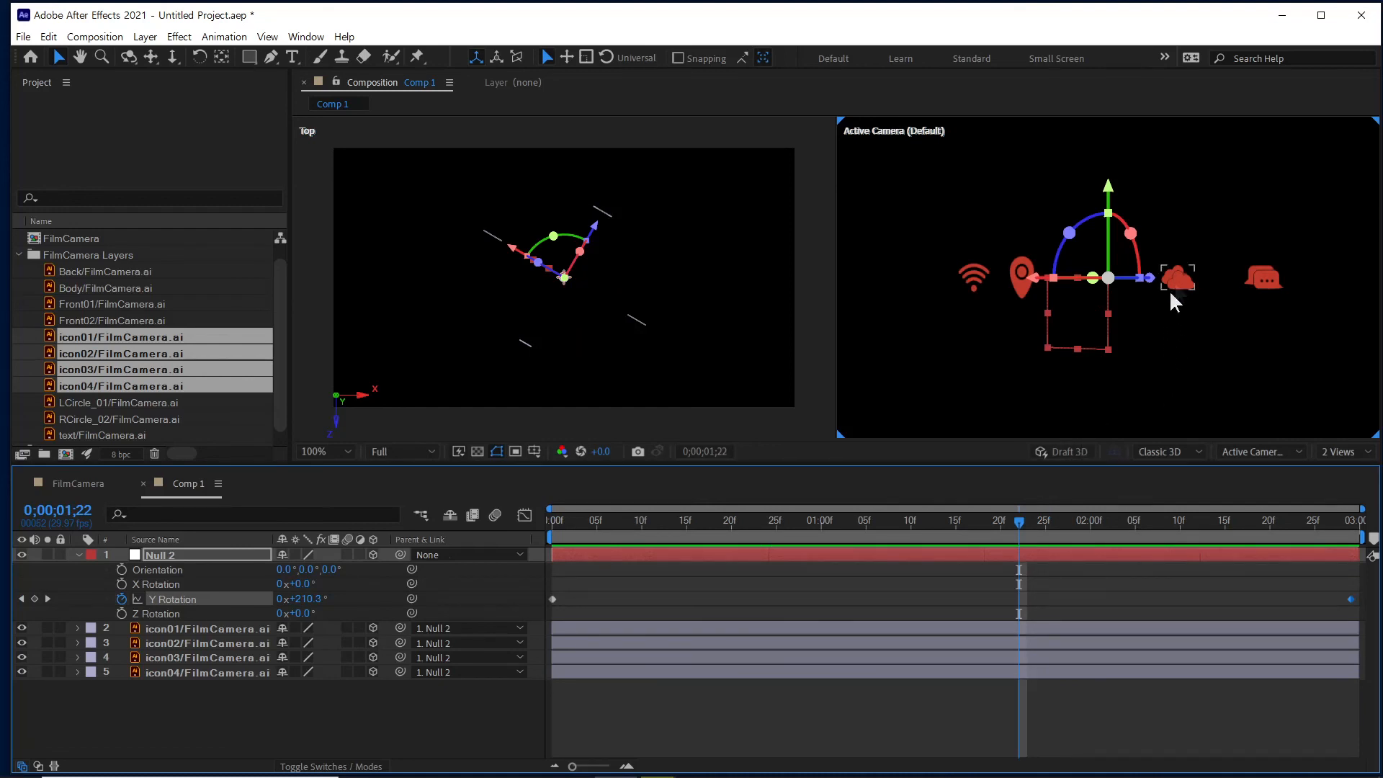
drag(564, 521, 1370, 536)
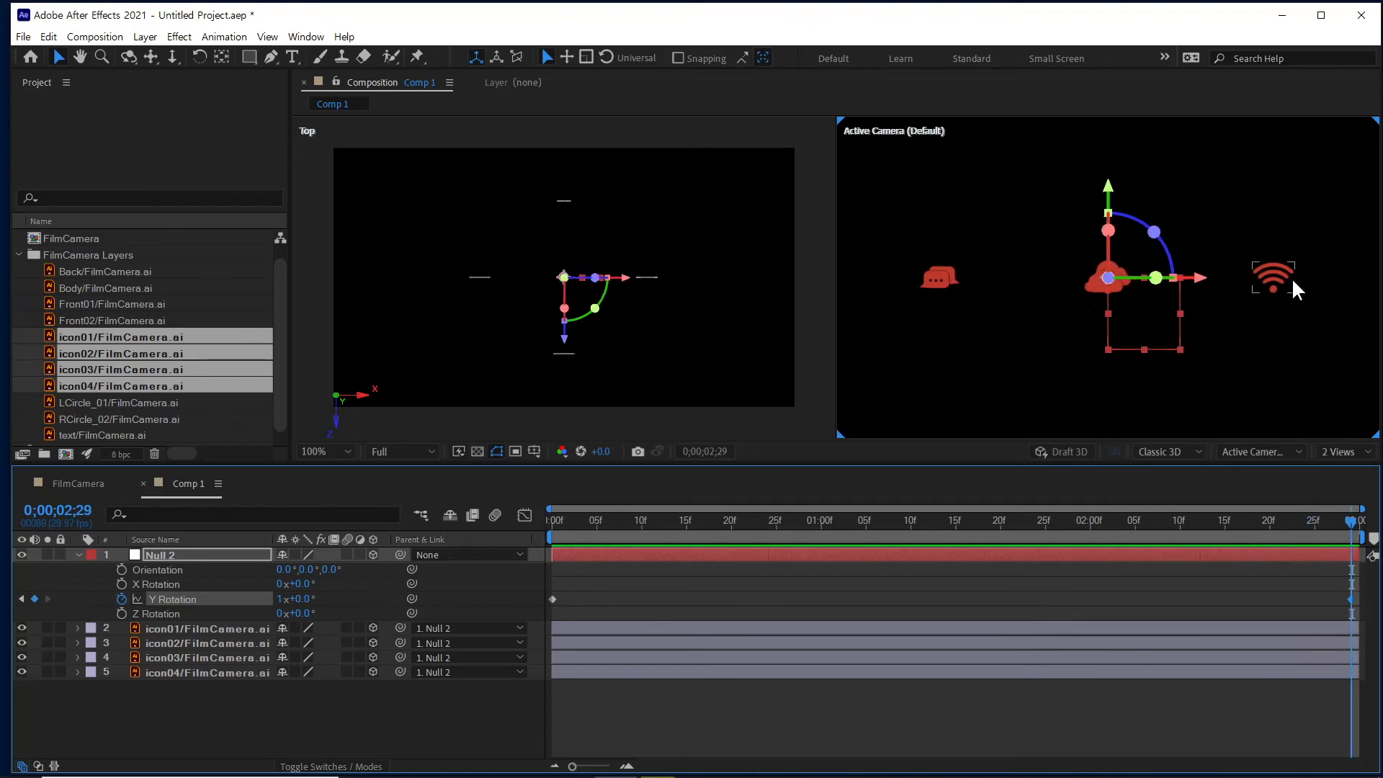
drag(569, 524, 758, 526)
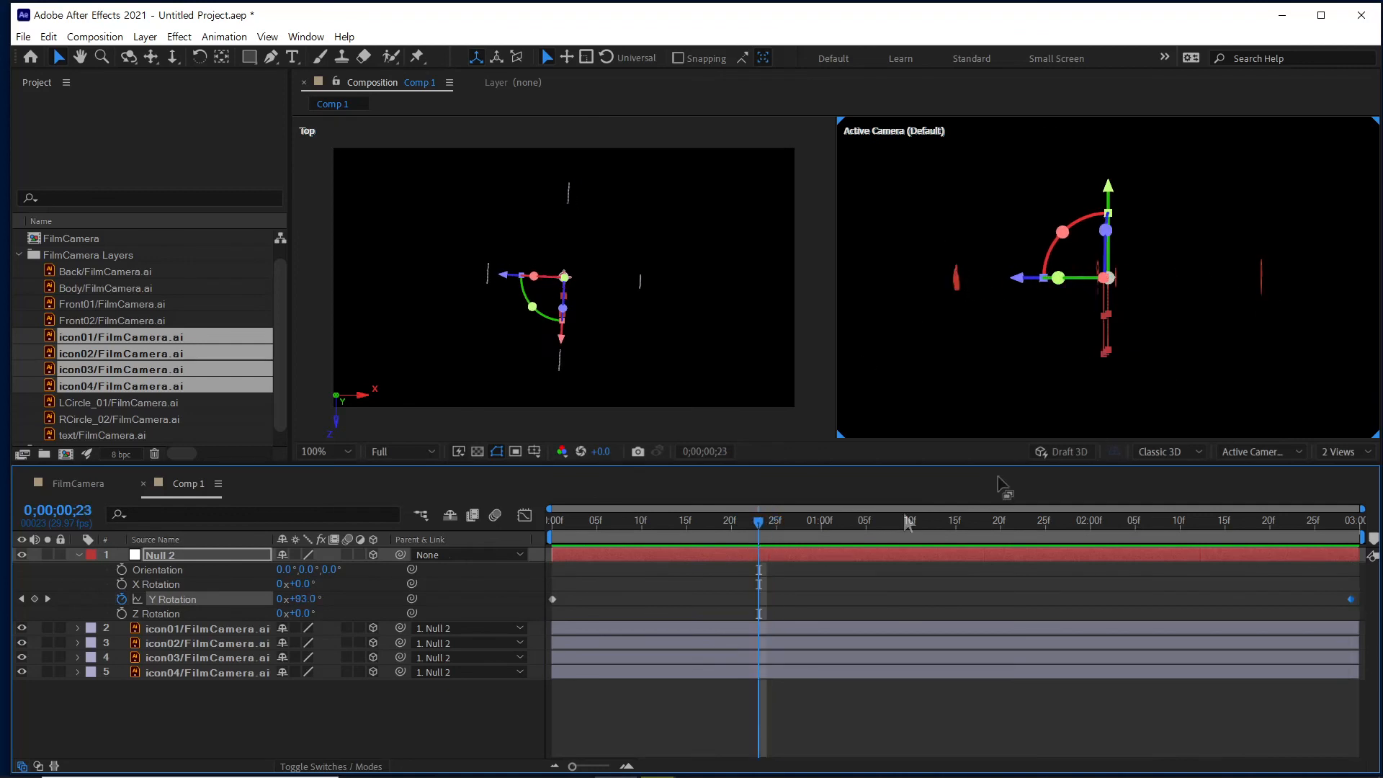
drag(760, 527, 500, 561)
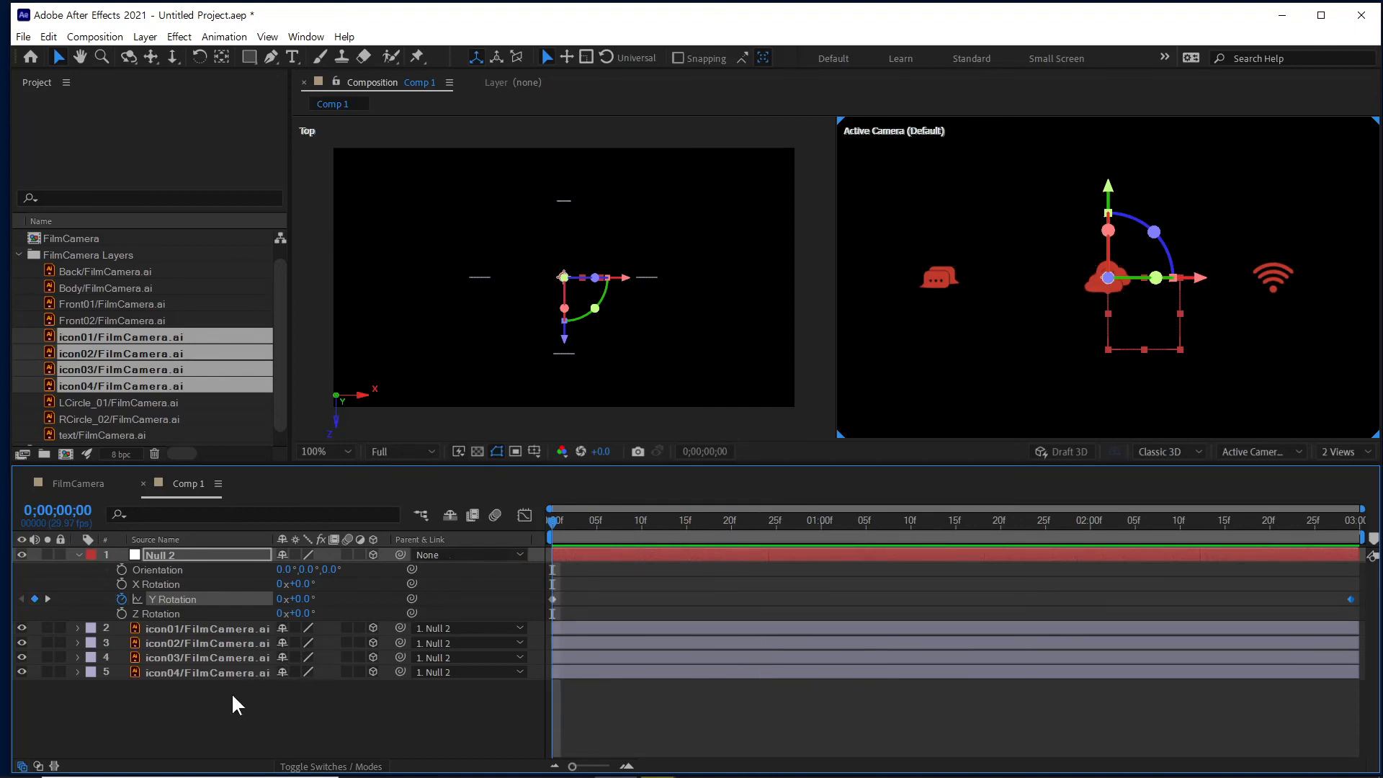
Add an expression to icon01's Y Rotation that links it to the Y Rotation of Null 2.
click(206, 628)
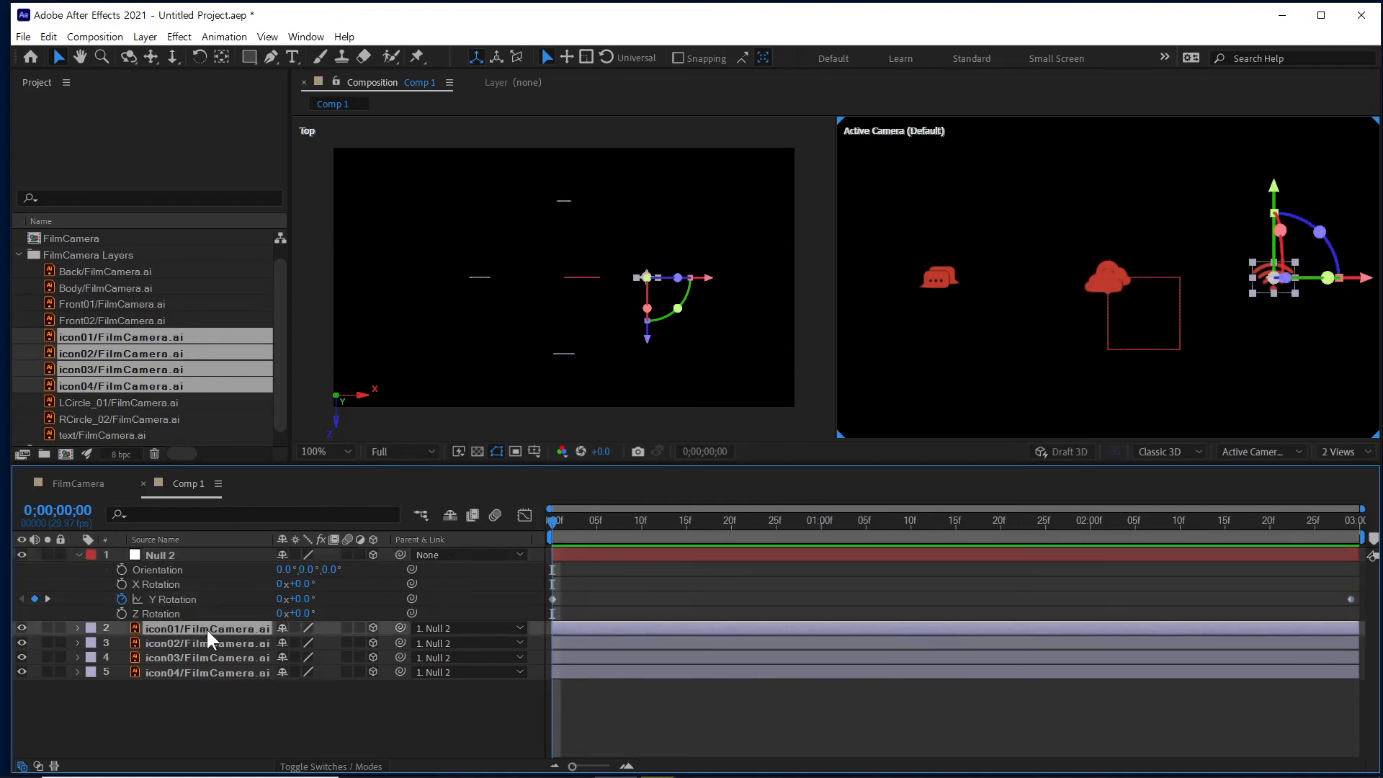
key(r)
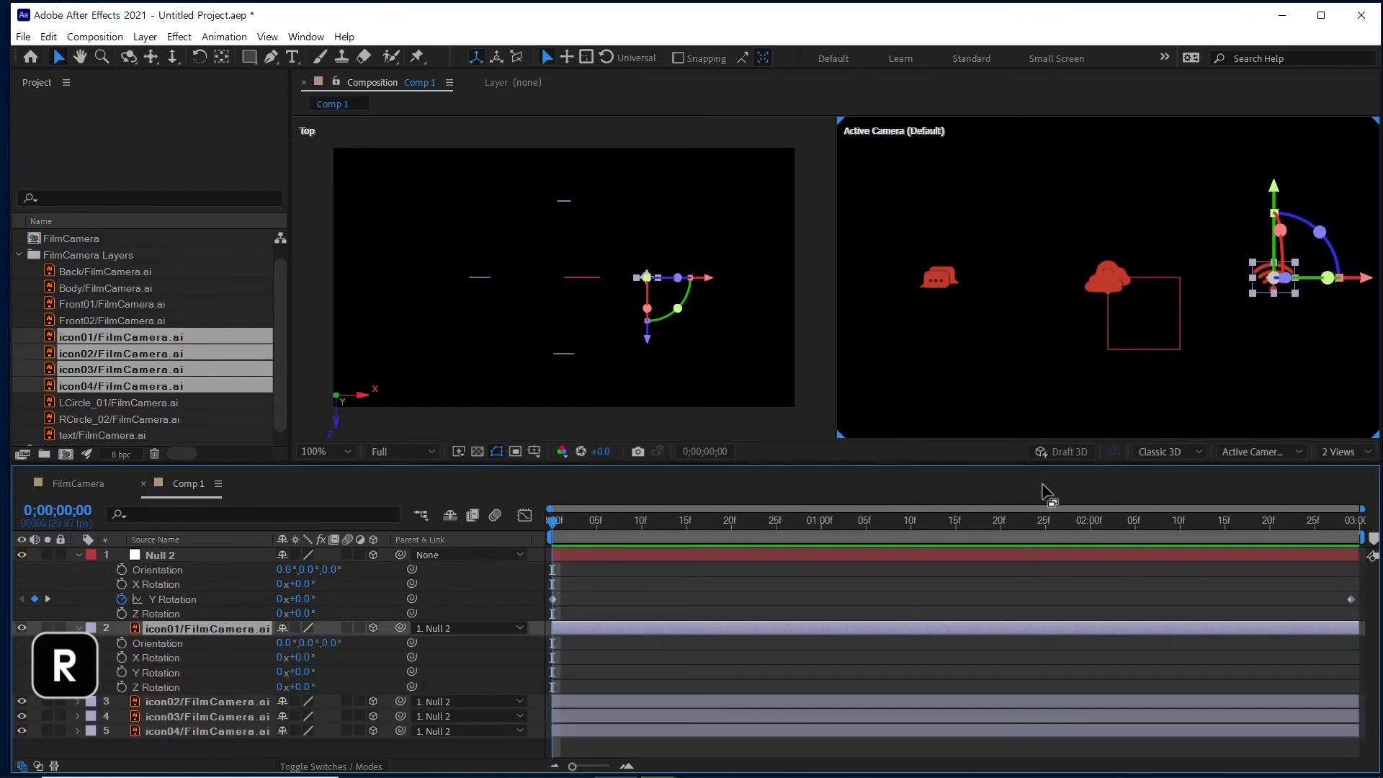
click(161, 672)
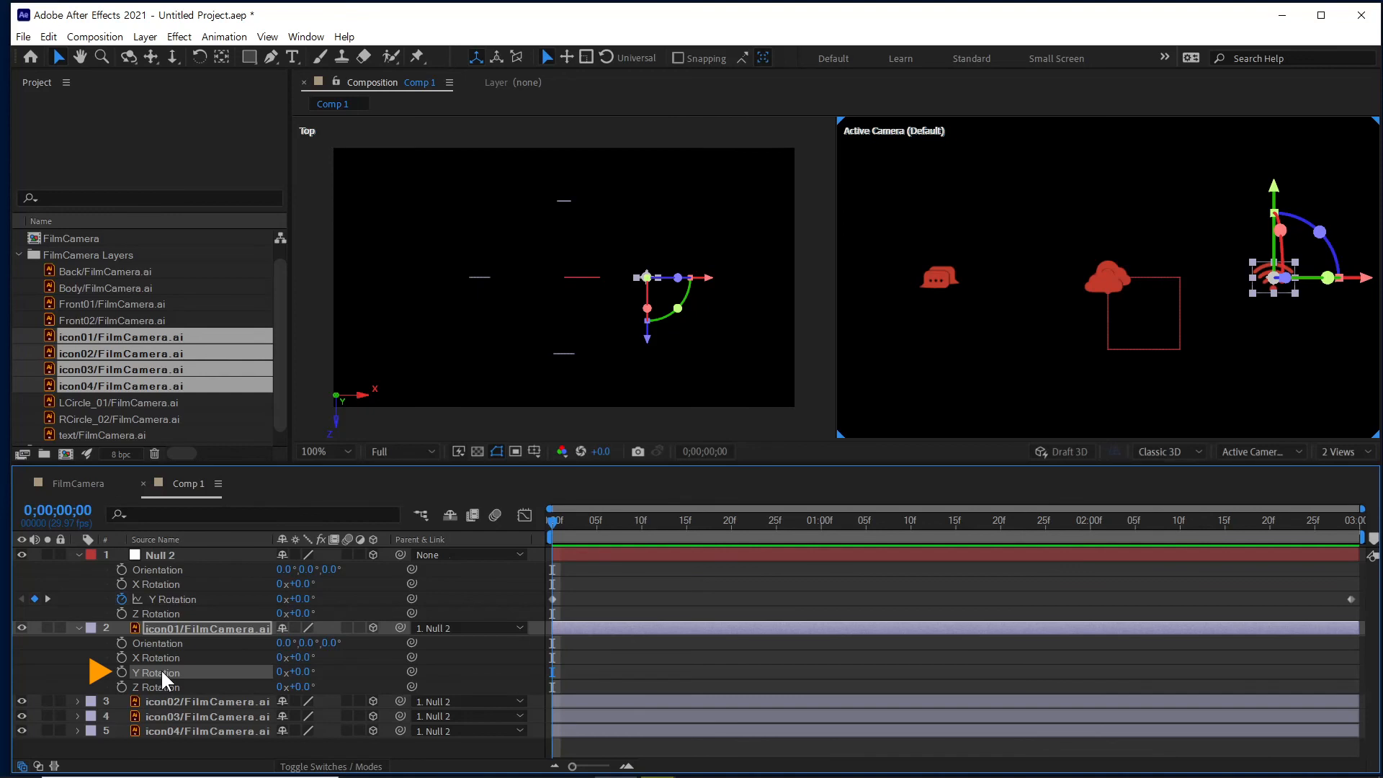
alt+click(122, 671)
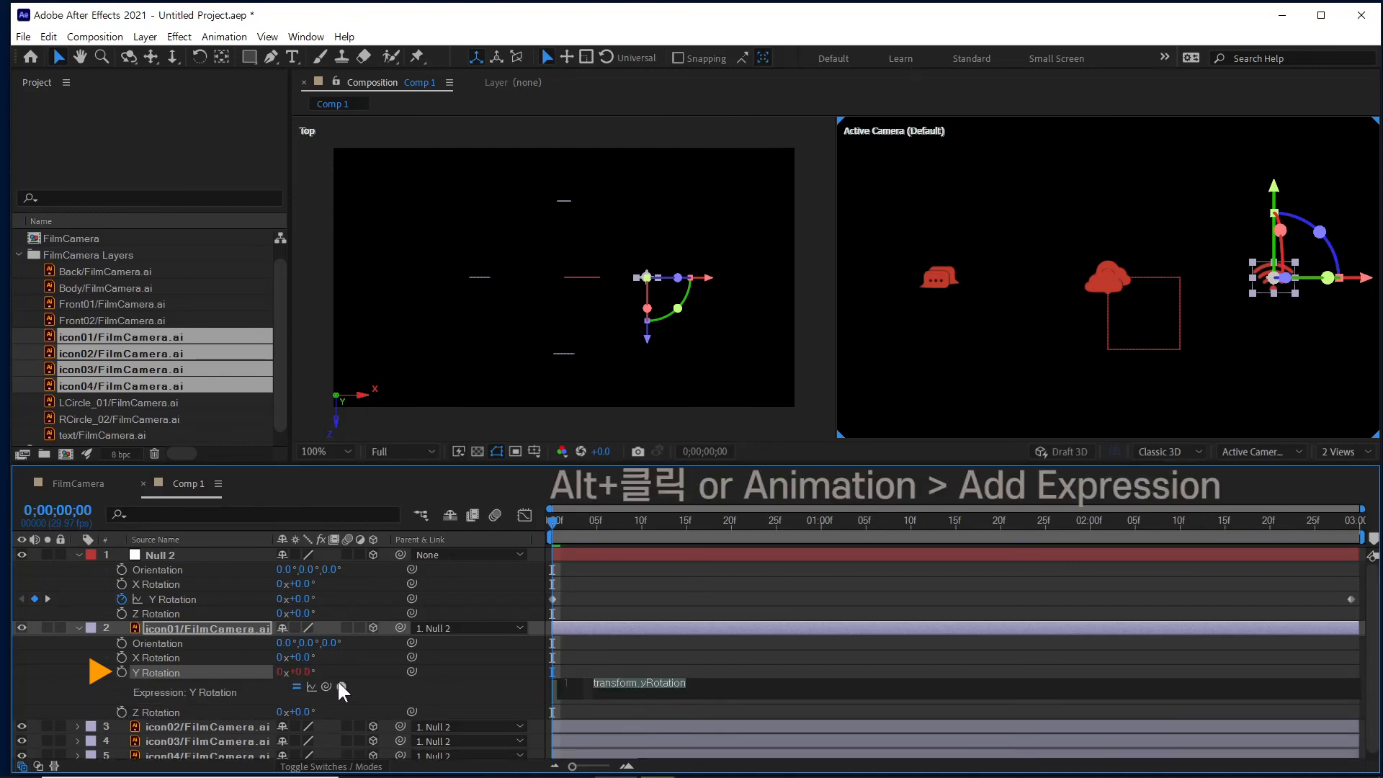
drag(325, 687, 193, 599)
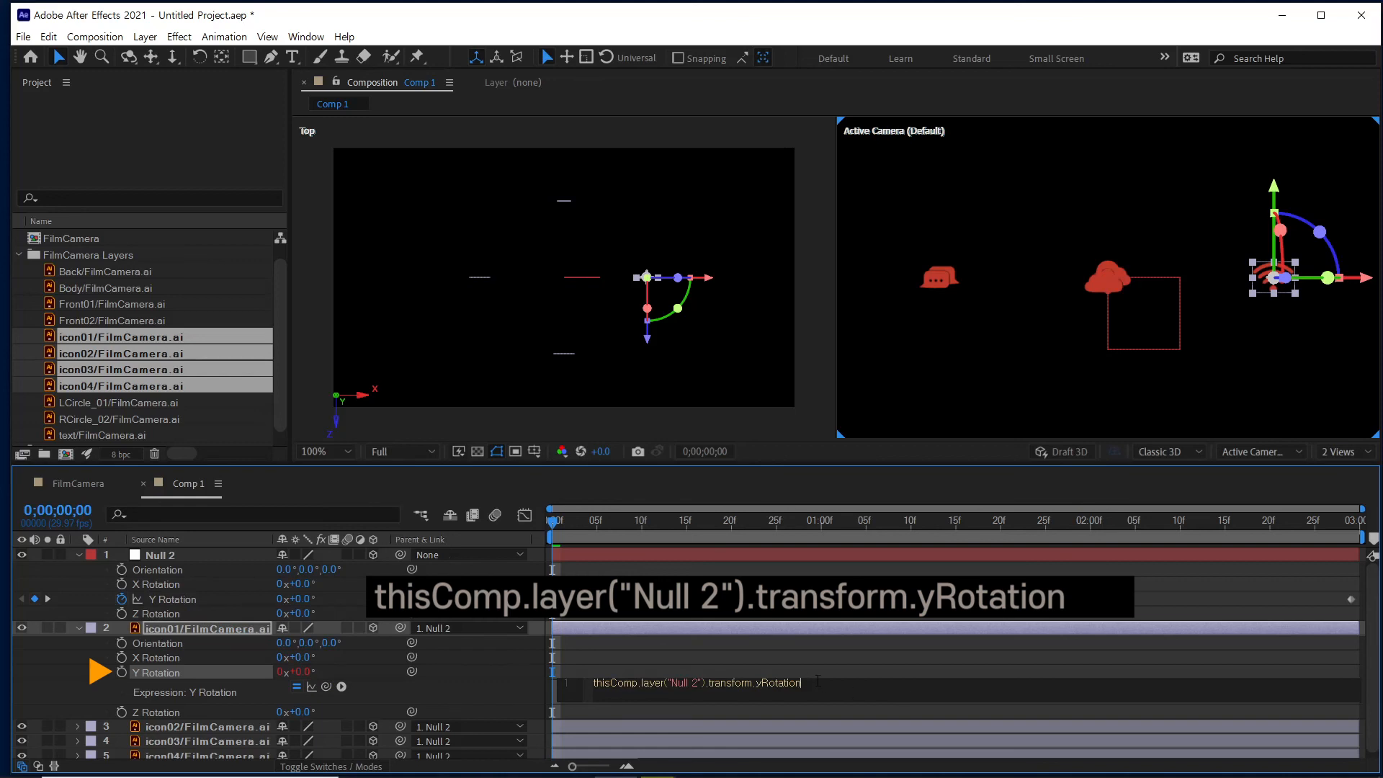
Append *-1 to icon01's Y Rotation expression and scrub through to 0;00;02;29 to check the icon's facing.
click(817, 681)
text(*-1)
drag(570, 533, 849, 537)
click(857, 571)
click(982, 285)
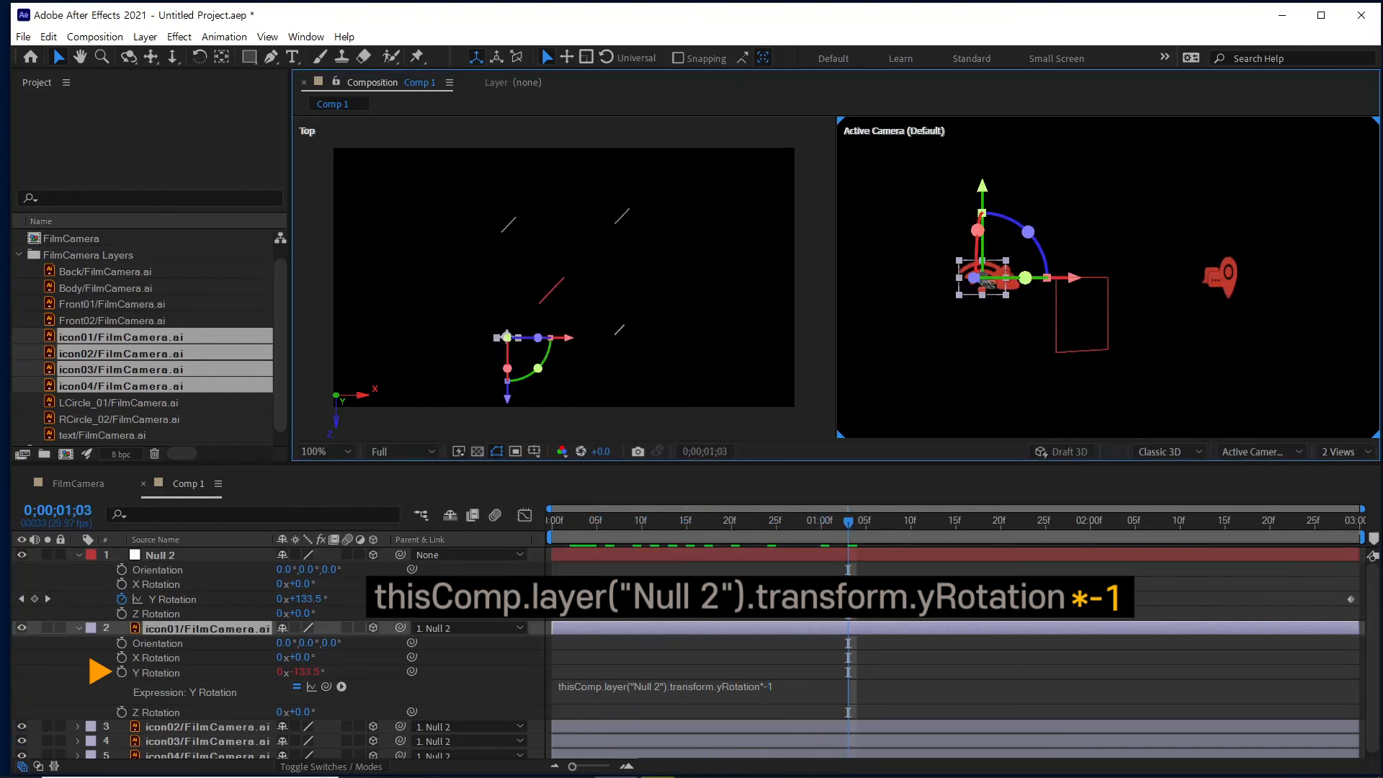
click(936, 598)
drag(846, 528, 1361, 539)
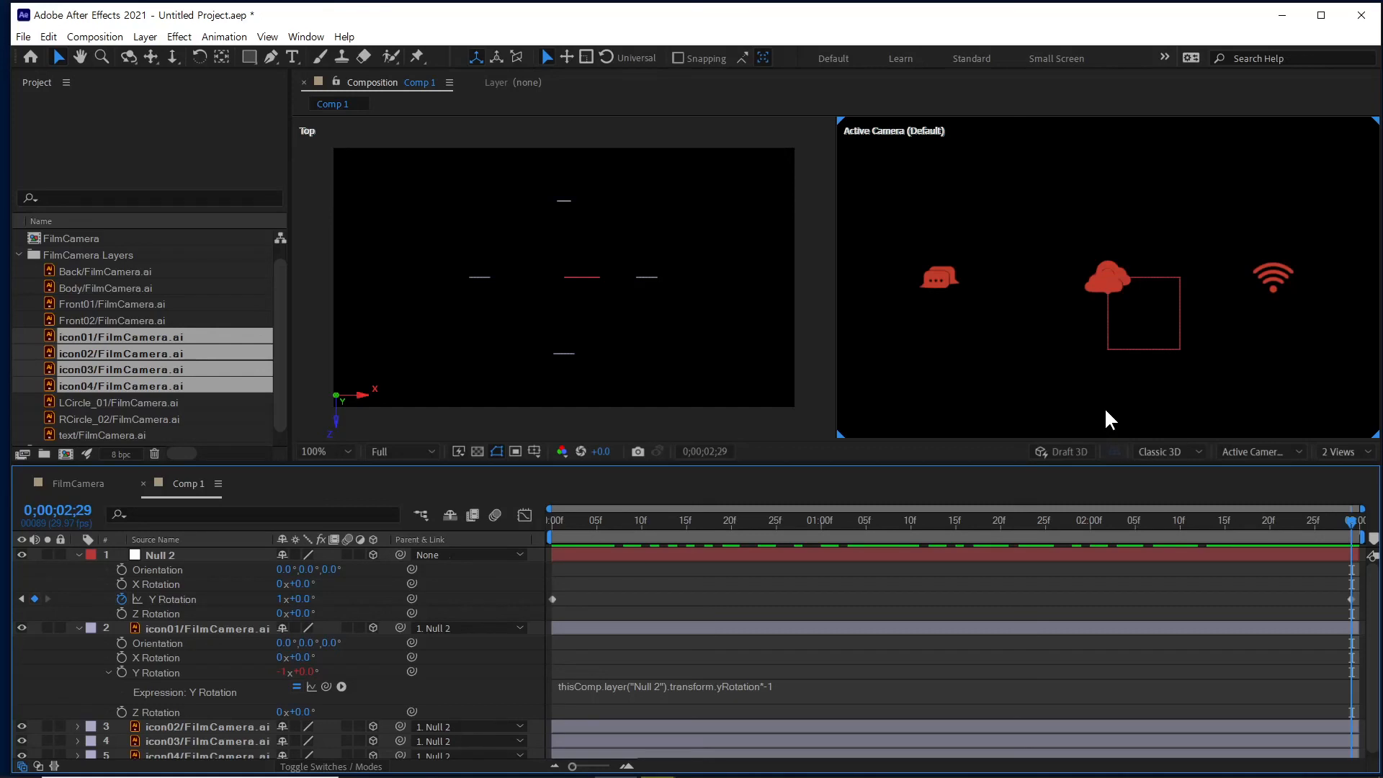
click(197, 725)
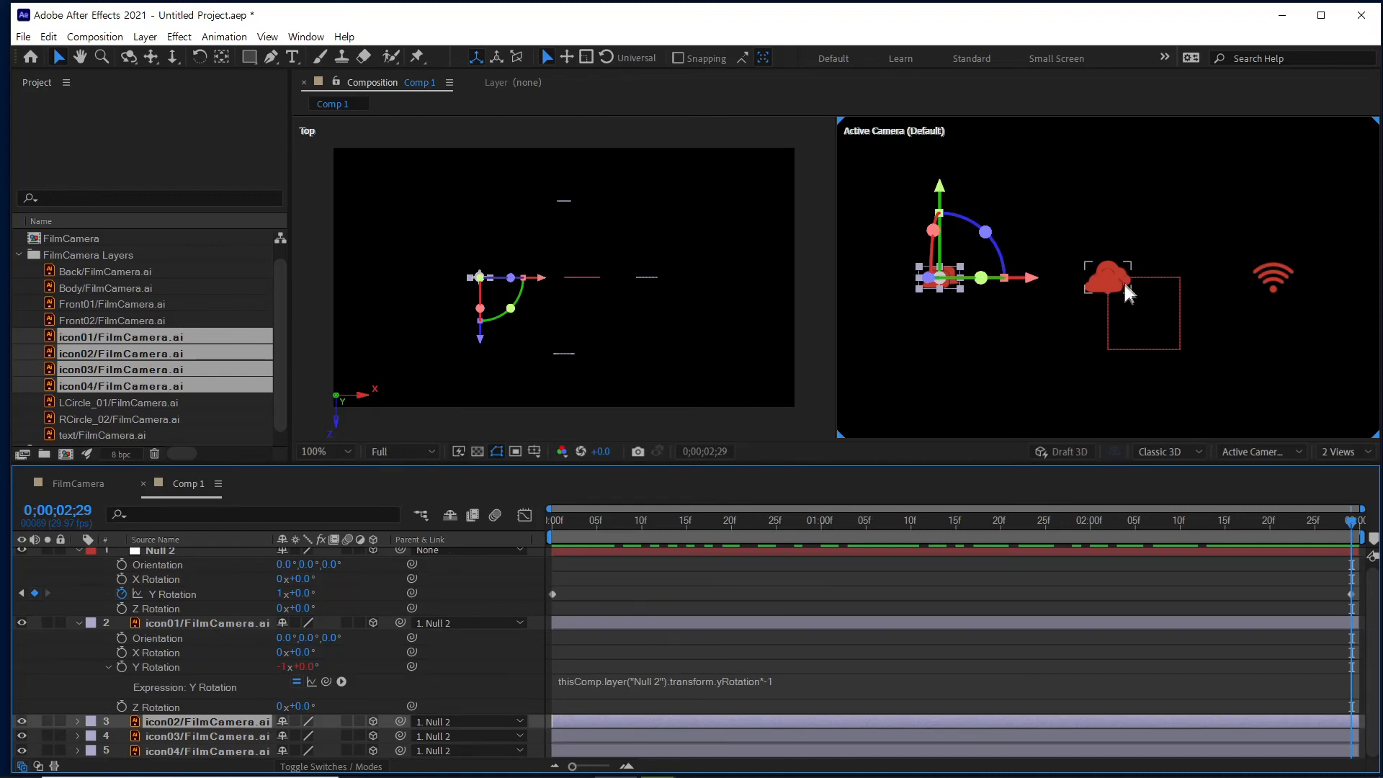
click(942, 568)
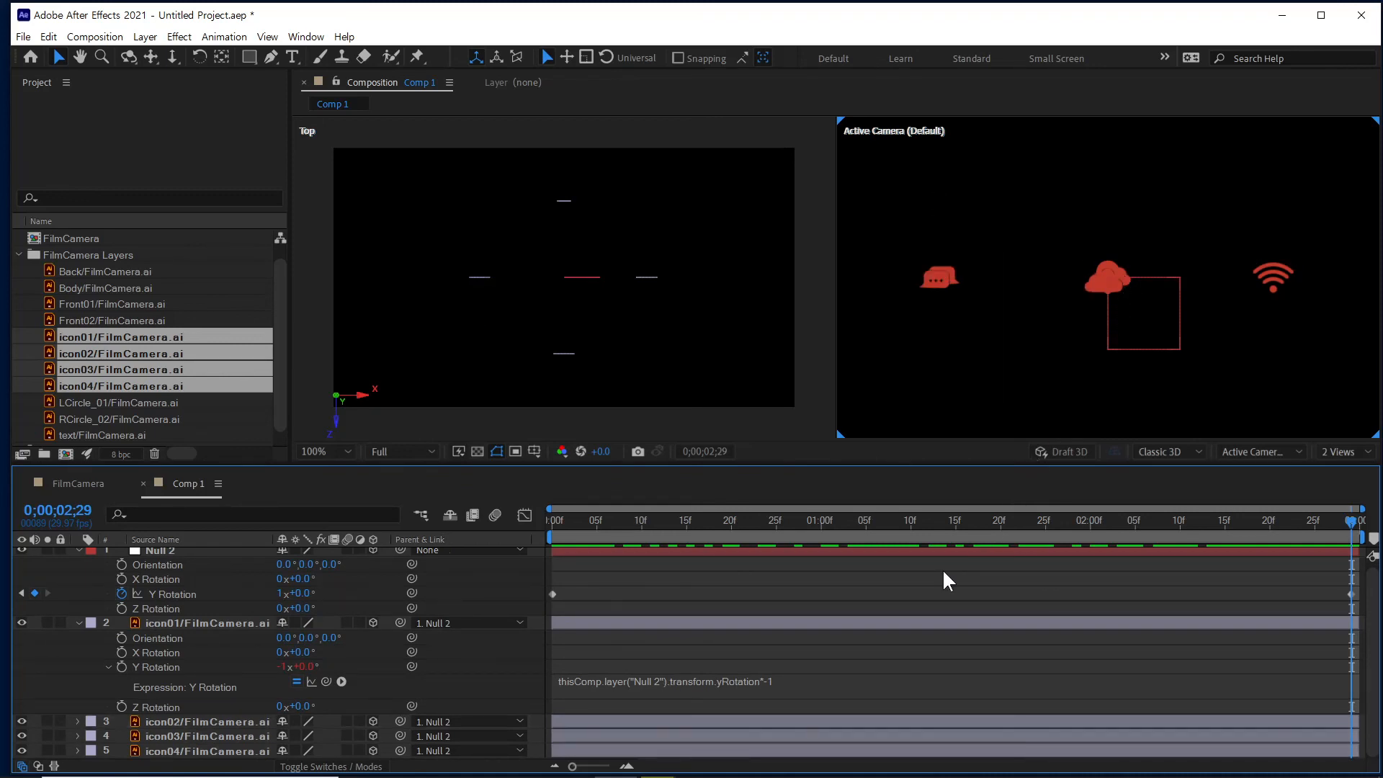